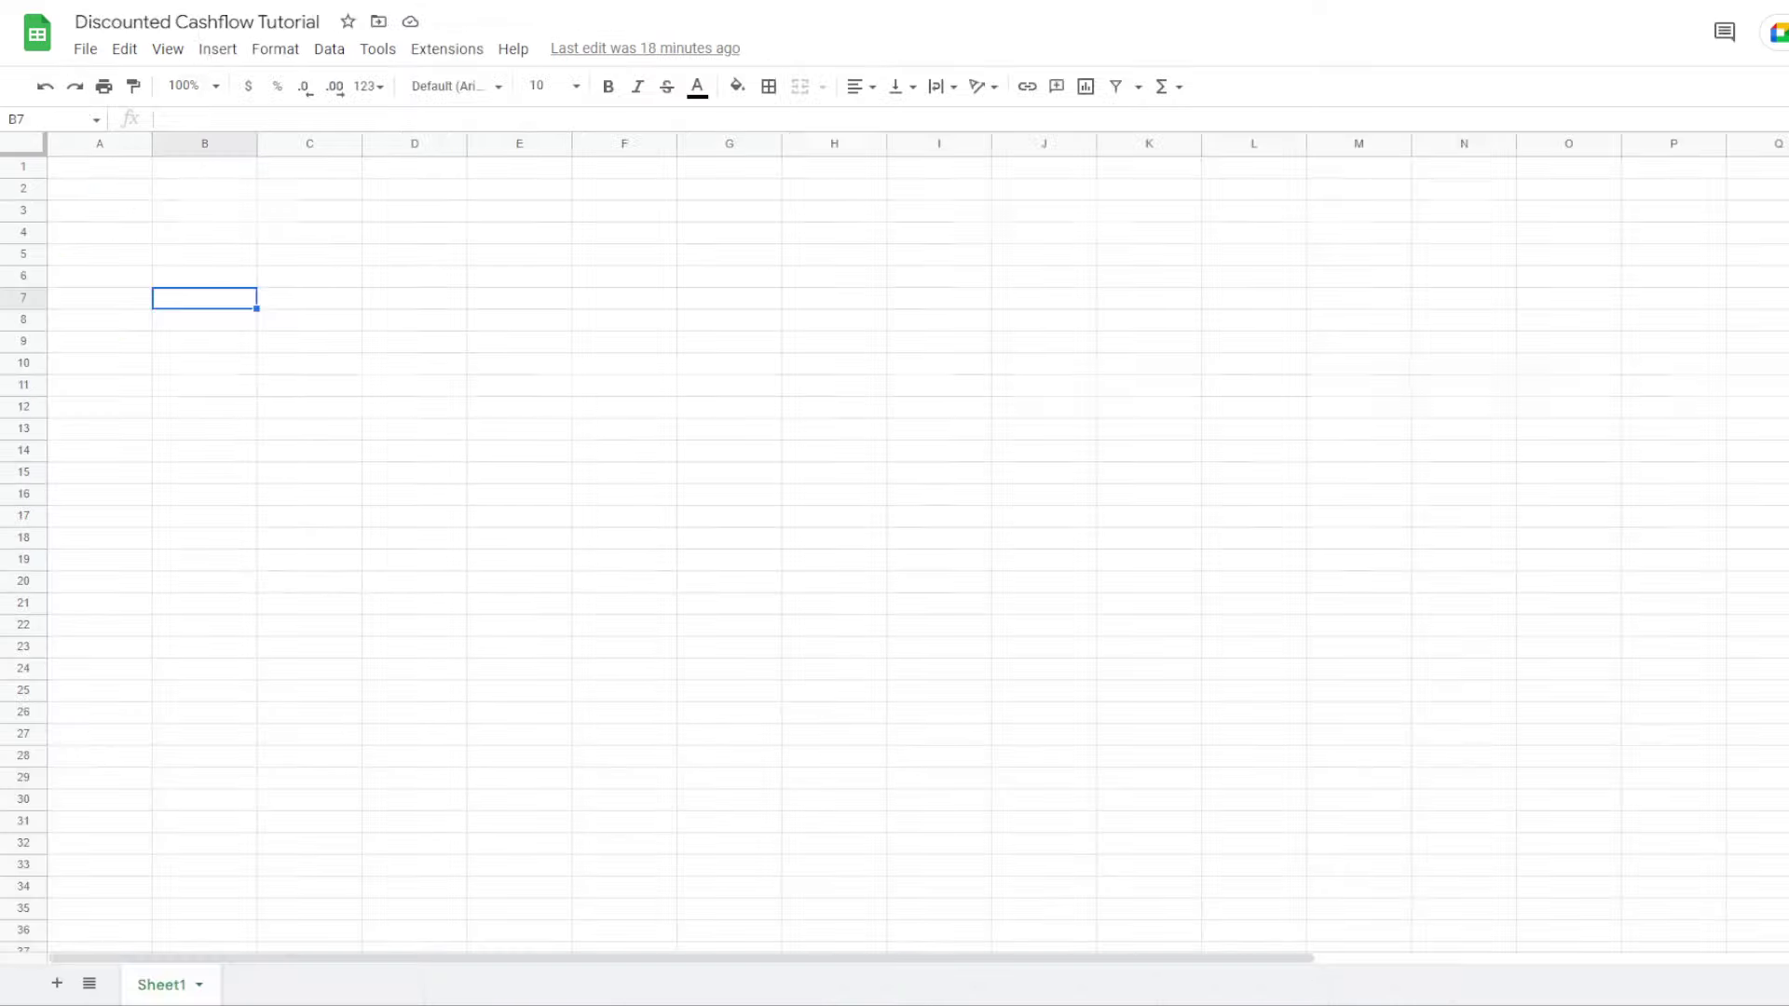
Enter the row labels "Year" in B2 and "Free Cashflow" in B3
{"action": "left_click", "coordinate": [193, 191]}
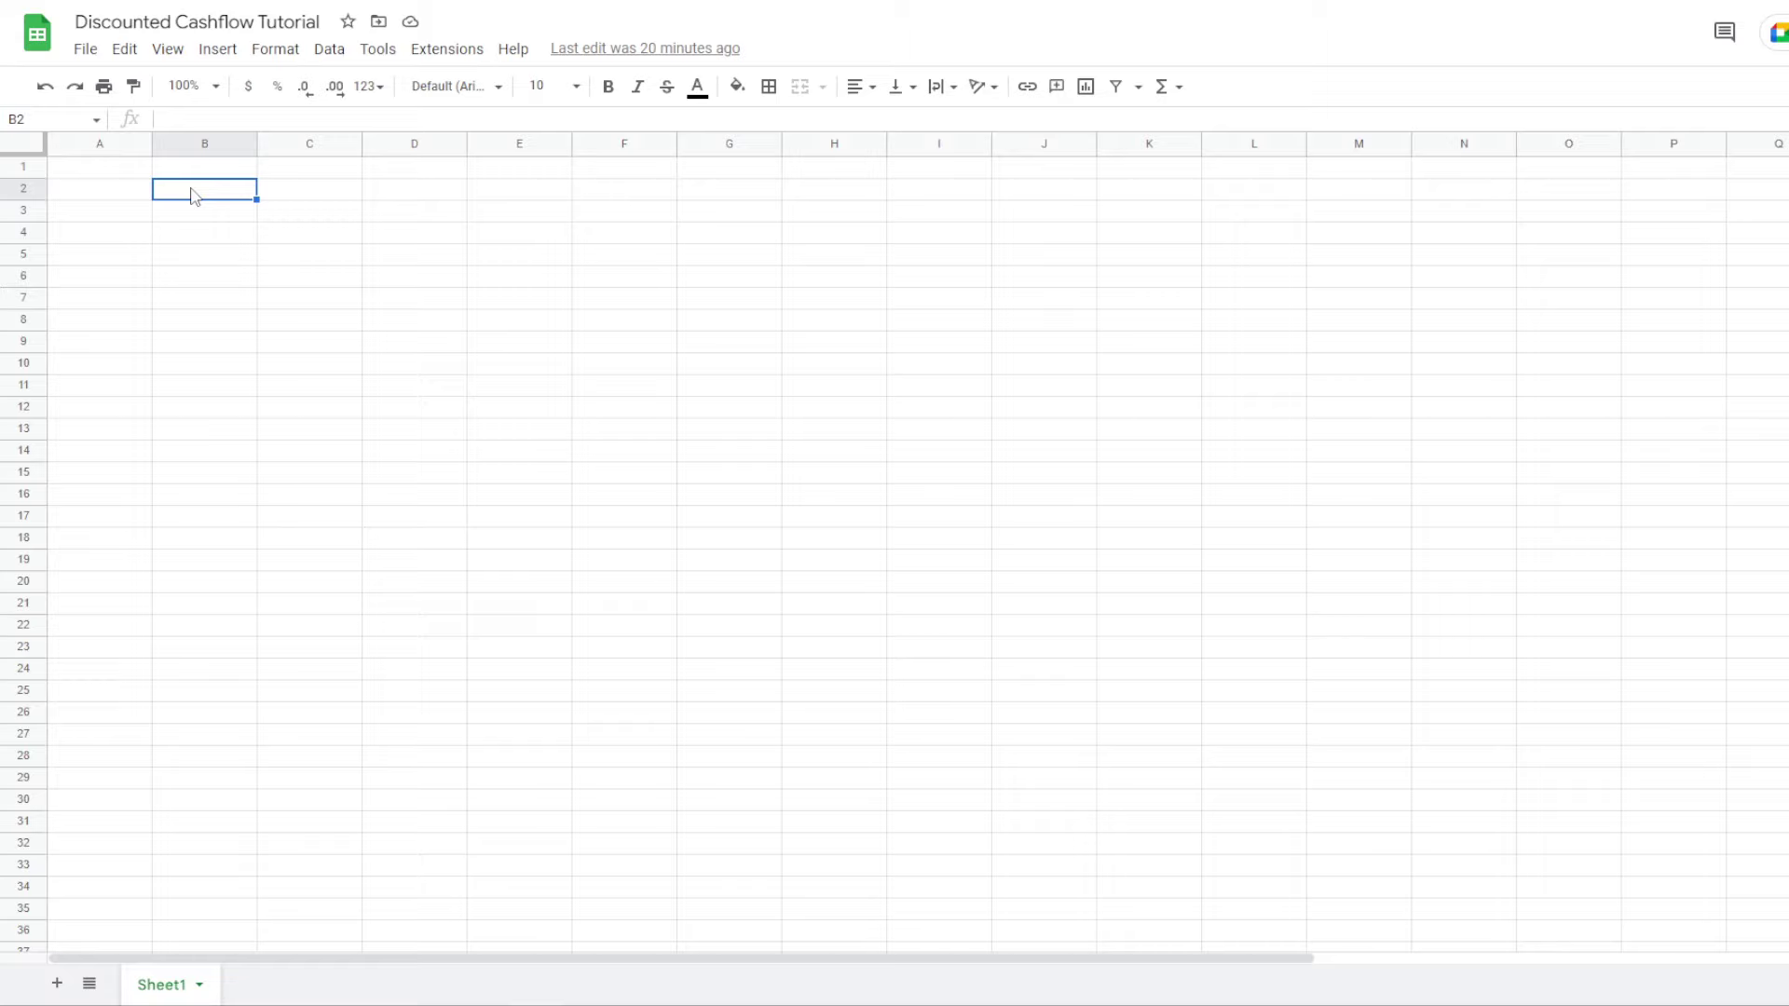
{"action": "type", "text": "Year"}
{"action": "key", "text": "Return"}
{"action": "type", "text": "Free Cashflow"}
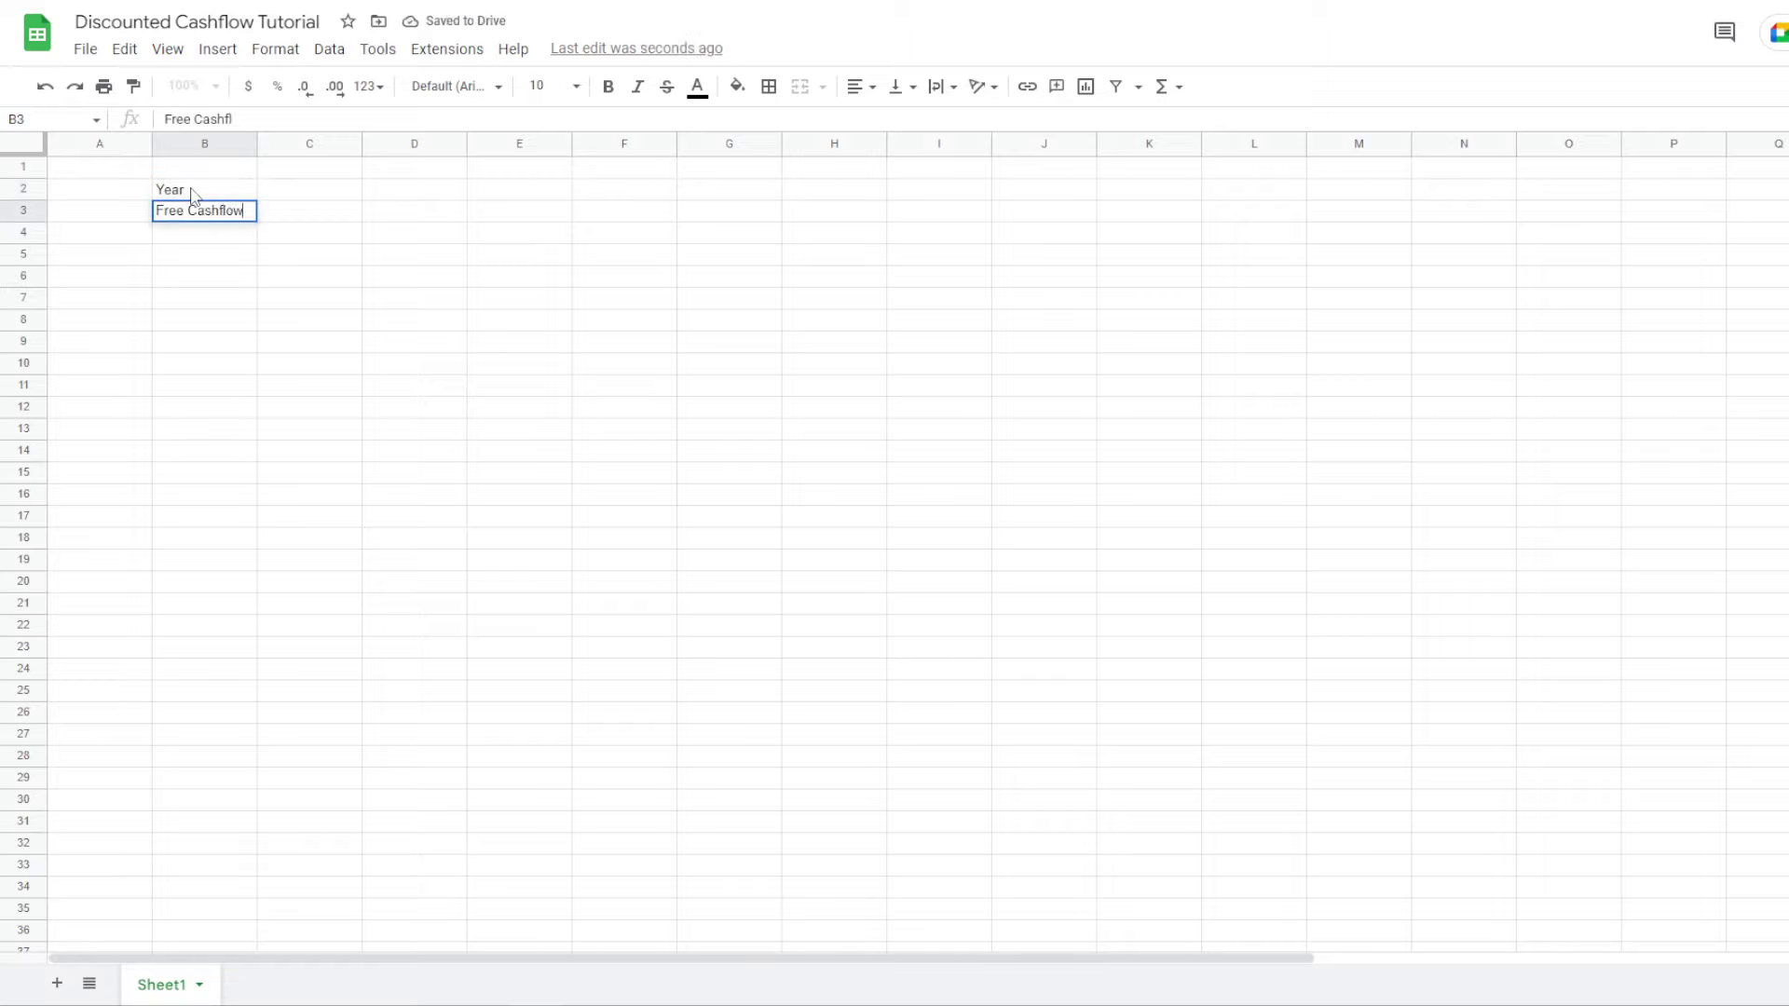
{"action": "key", "text": "Return"}
Fill the Year row from C2 to L2 with consecutive years 2013 through 2022
{"action": "key", "text": "Up"}
{"action": "key", "text": "Right"}
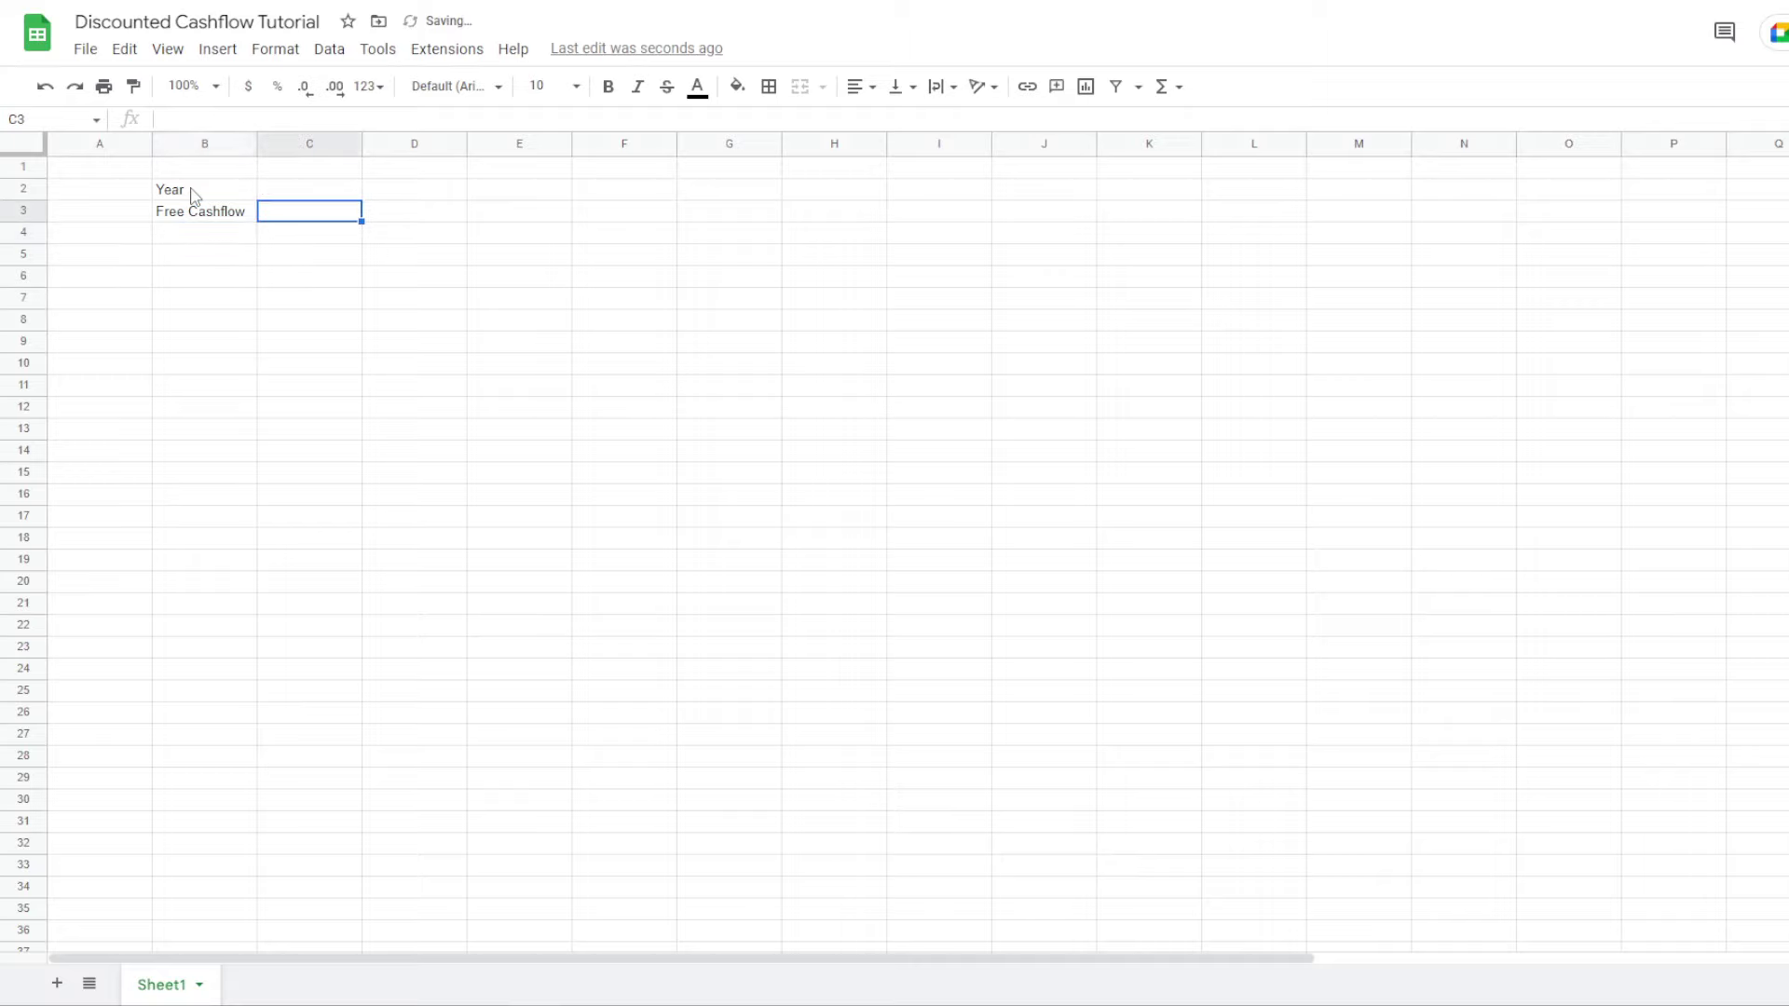
{"action": "key", "text": "shift+Right"}
{"action": "key", "text": "shift+Right"}
{"action": "key", "text": "shift+Right"}
{"action": "key", "text": "shift+Right"}
{"action": "key", "text": "Up"}
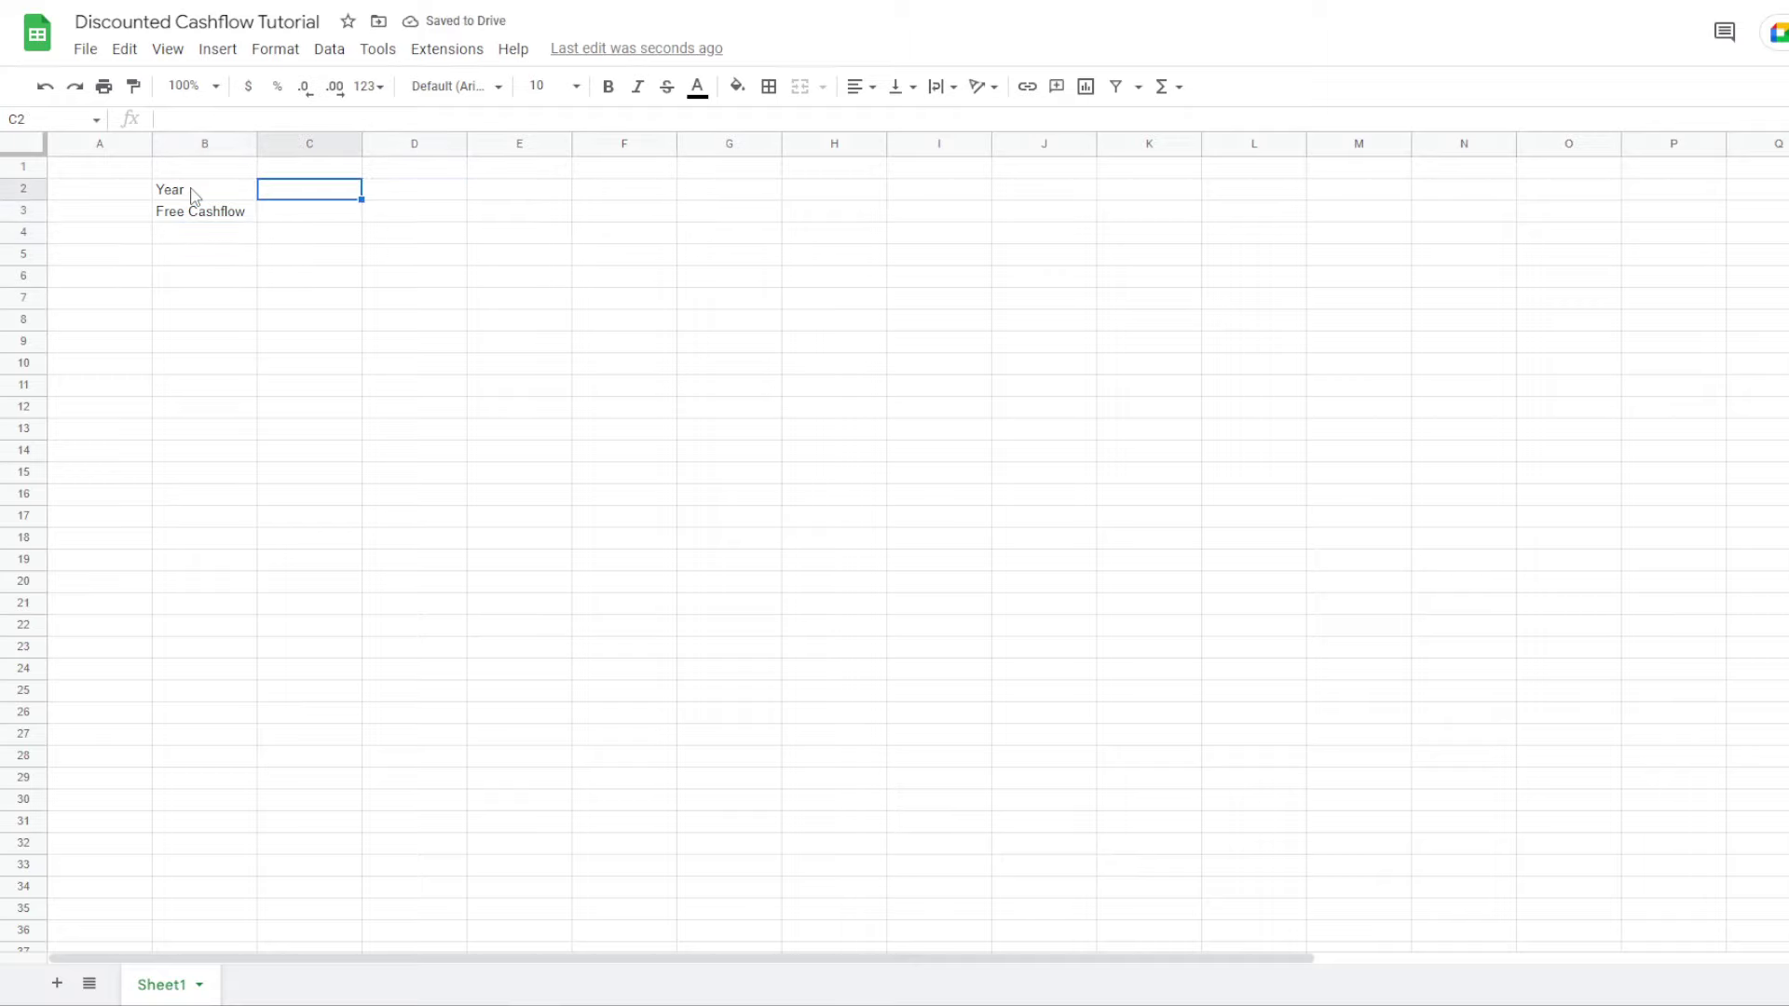
{"action": "type", "text": "2013"}
{"action": "key", "text": "Tab"}
{"action": "type", "text": "2014"}
{"action": "key", "text": "Return"}
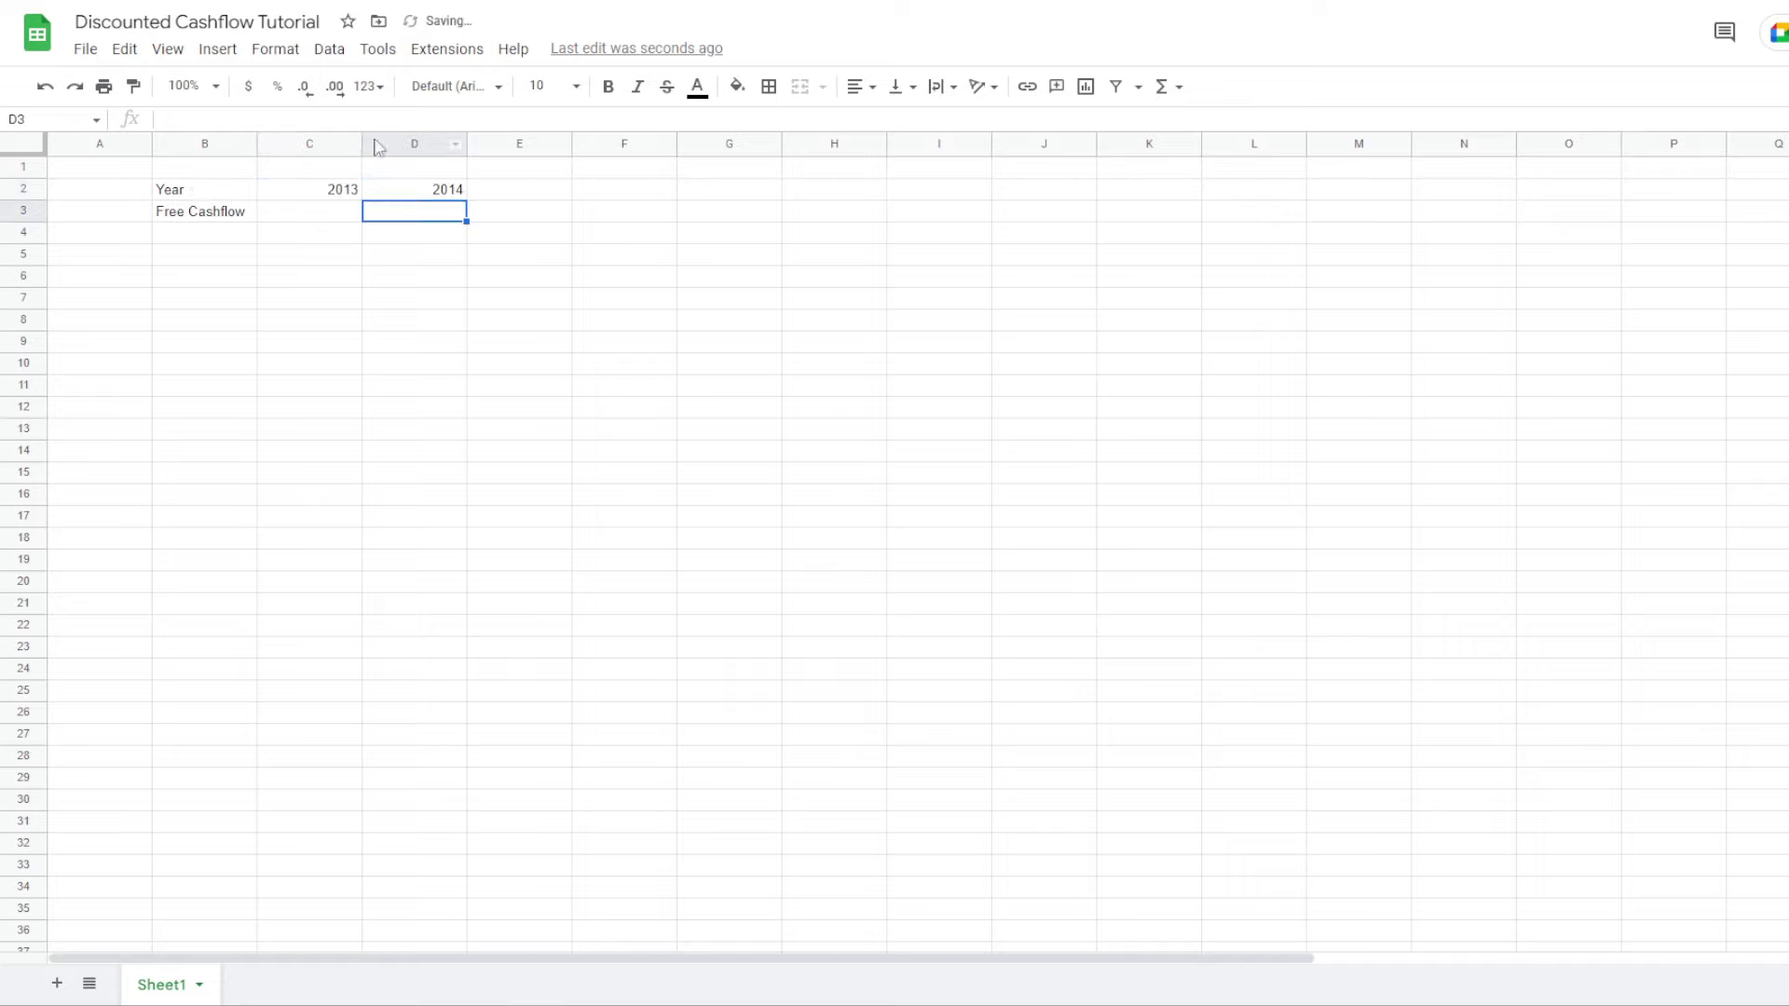
{"action": "left_click_drag", "start_coordinate": [348, 196], "coordinate": [1267, 194]}
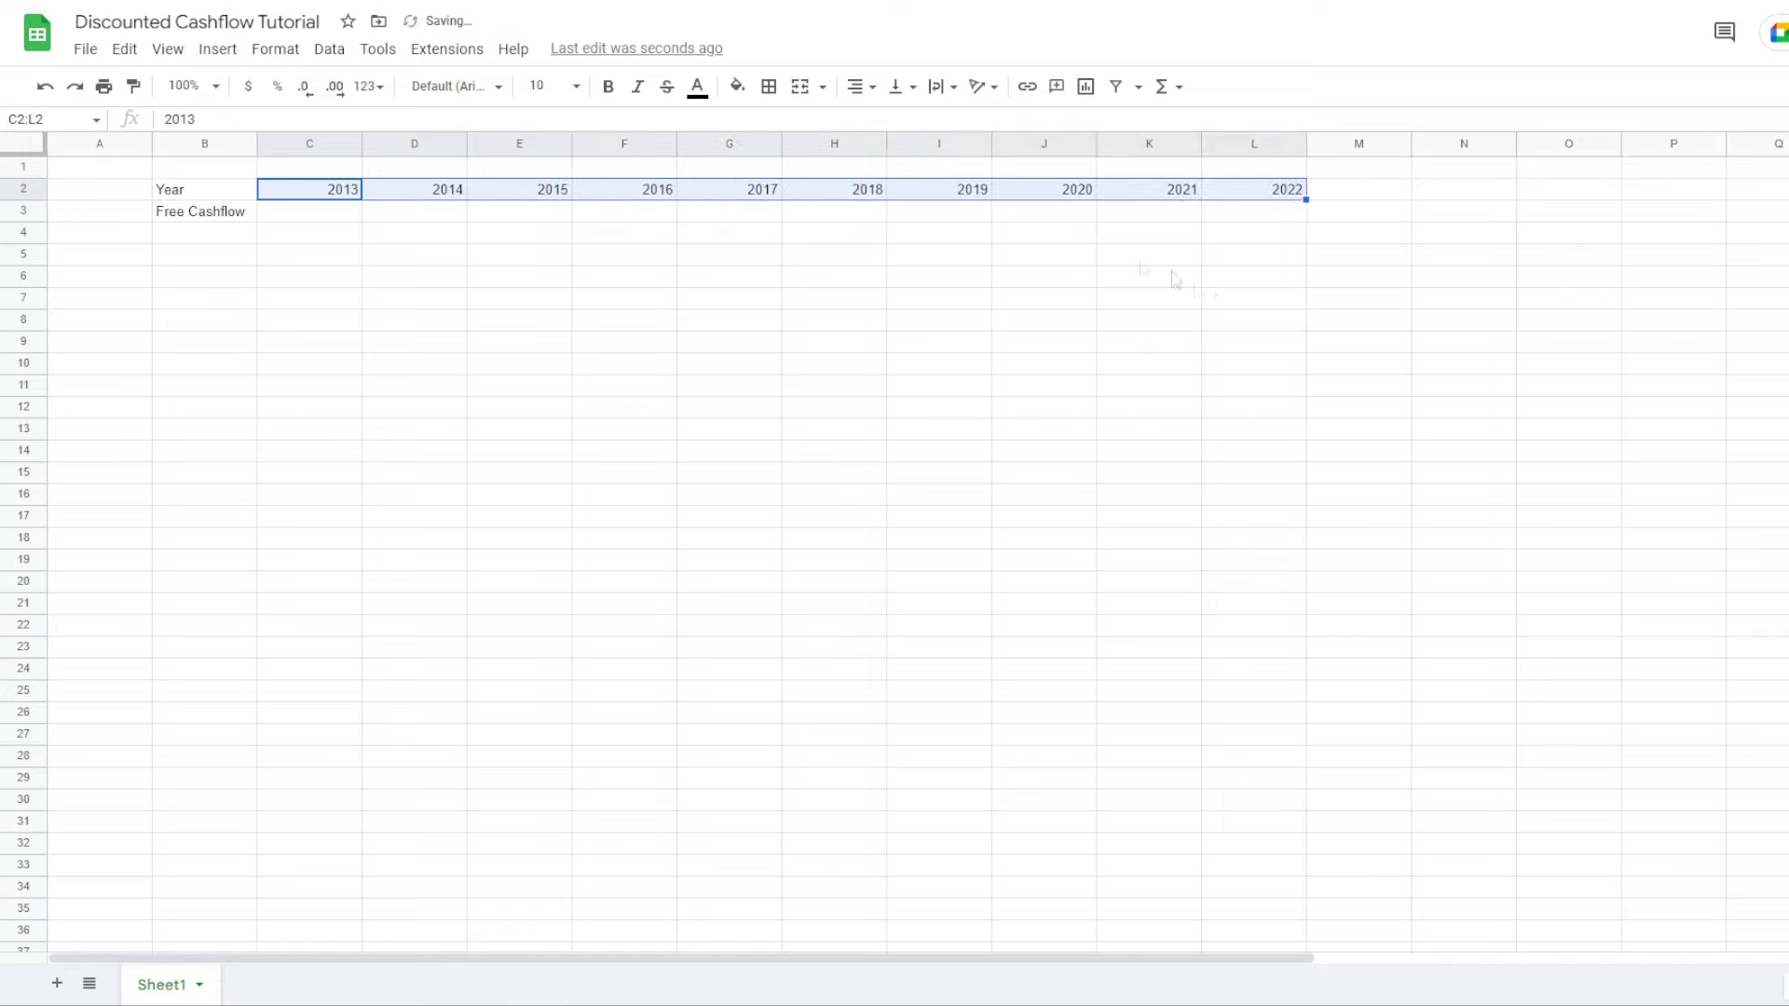
Center-align the years in C2:L2
{"action": "left_click", "coordinate": [290, 214]}
{"action": "left_click_drag", "start_coordinate": [316, 192], "coordinate": [1258, 192]}
{"action": "left_click", "coordinate": [861, 85]}
{"action": "left_click", "coordinate": [885, 120]}
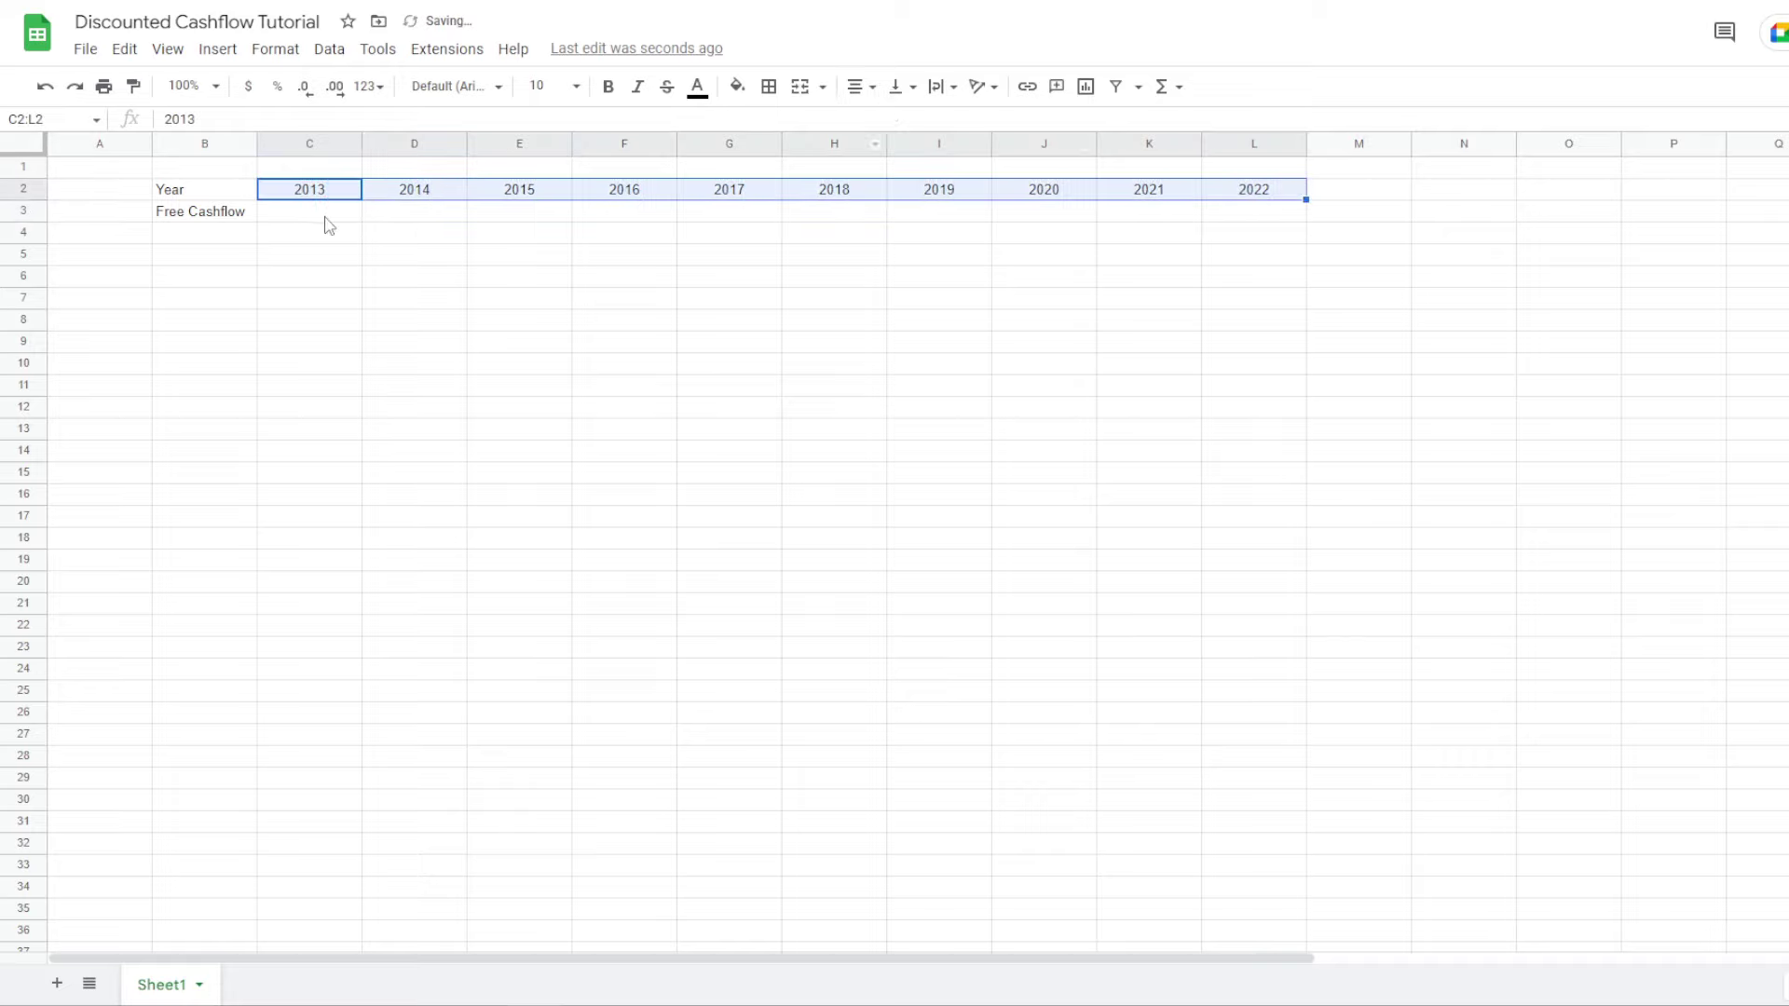
Add the row label "% Growth" in B4 beneath Free Cashflow
{"action": "left_click", "coordinate": [326, 218]}
{"action": "left_click_drag", "start_coordinate": [328, 221], "coordinate": [1249, 209]}
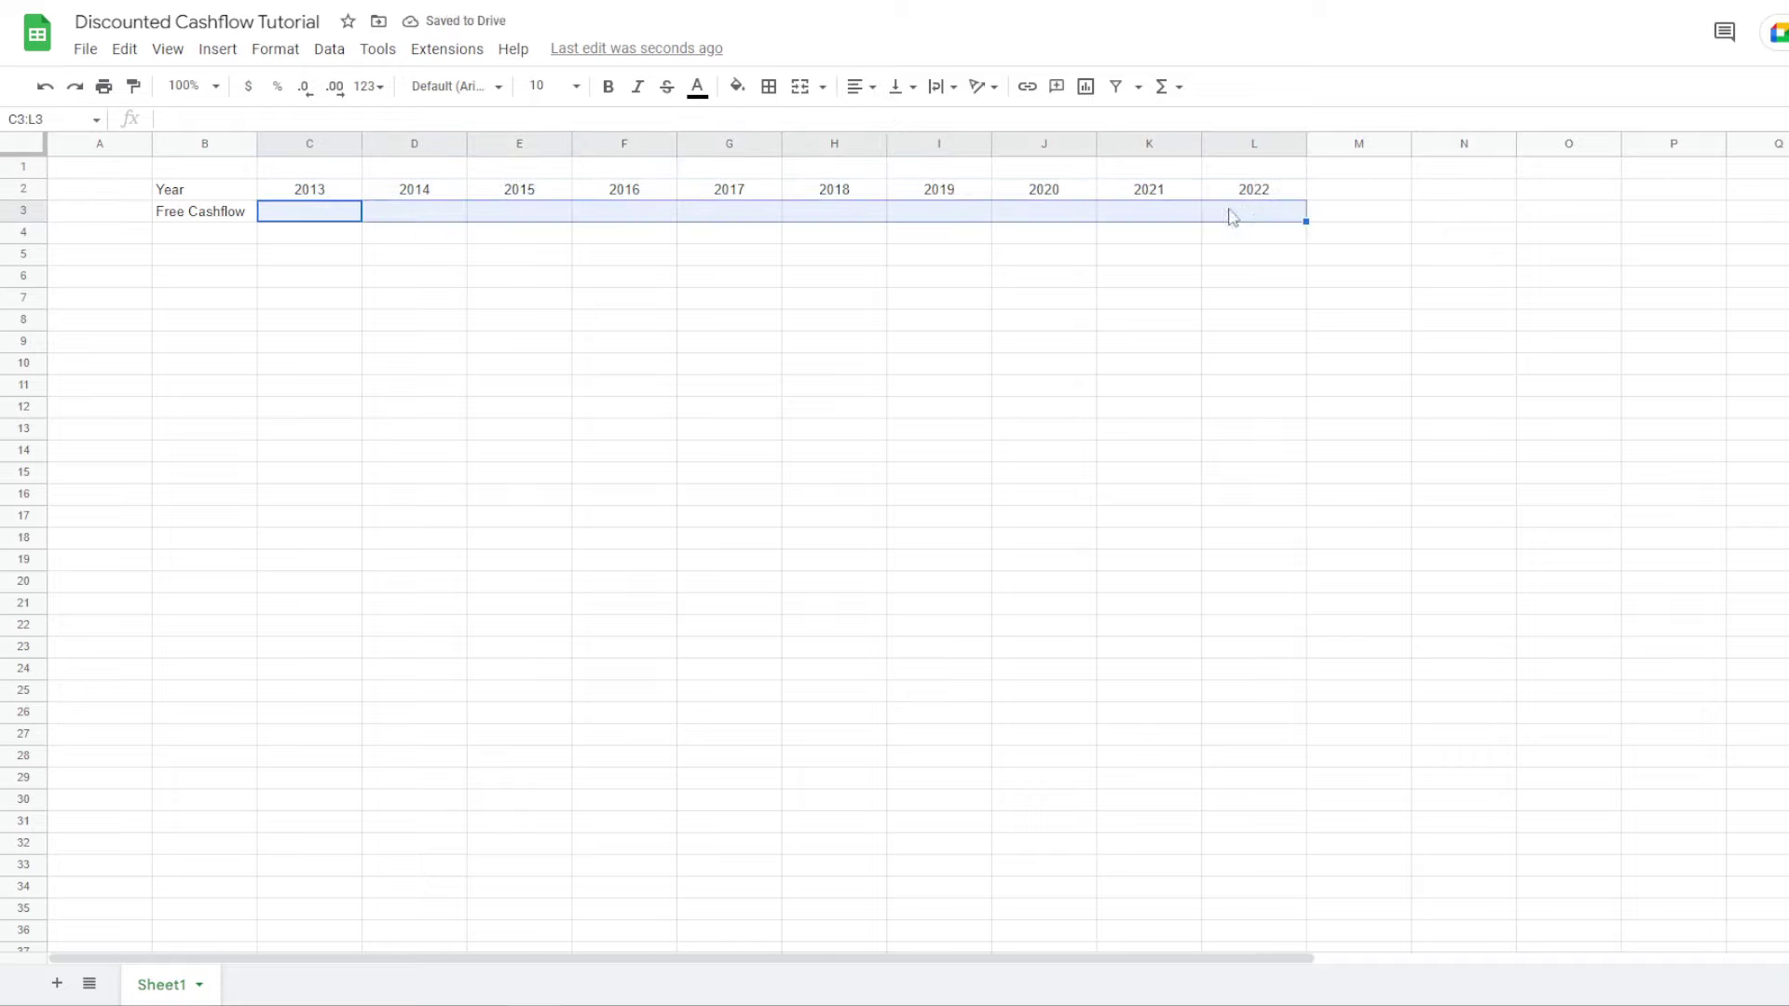
{"action": "left_click", "coordinate": [225, 238]}
{"action": "type", "text": "% Growth"}
{"action": "key", "text": "Return"}
{"action": "left_click_drag", "start_coordinate": [344, 217], "coordinate": [423, 233]}
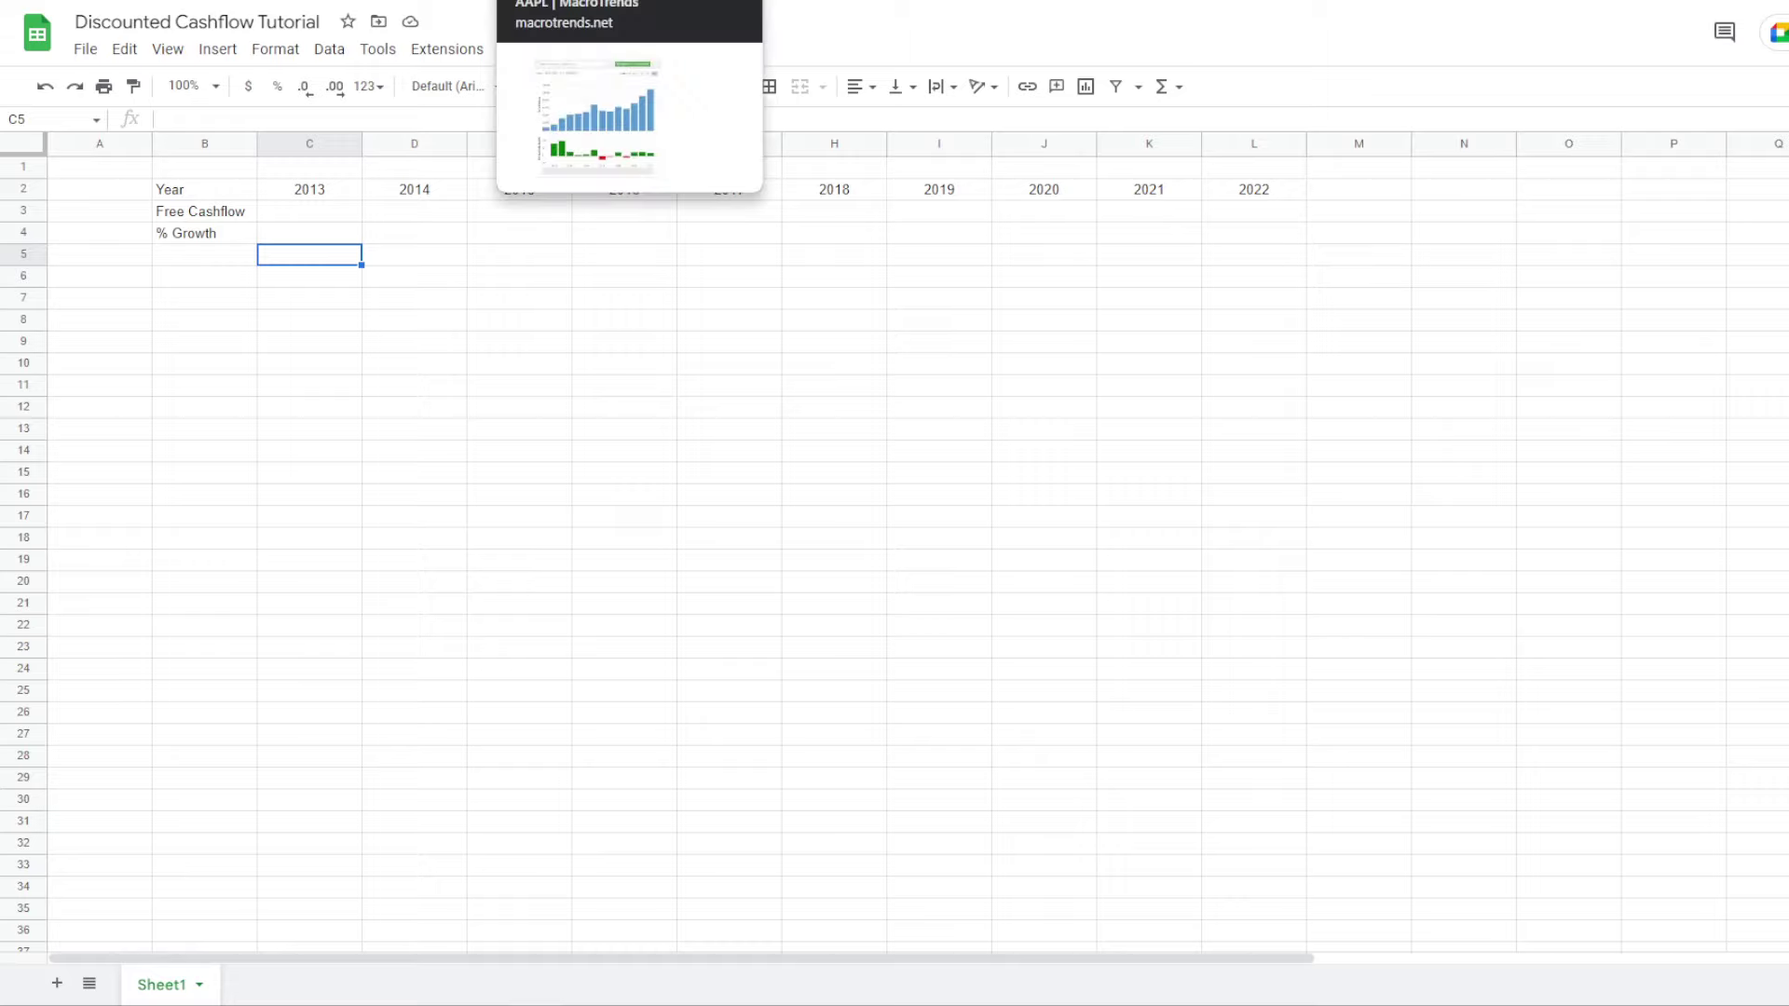
Look up Apple's annual free cash flow chart on MacroTrends and enter 42561 in the sheet under 2013
{"action": "left_click", "coordinate": [522, 2]}
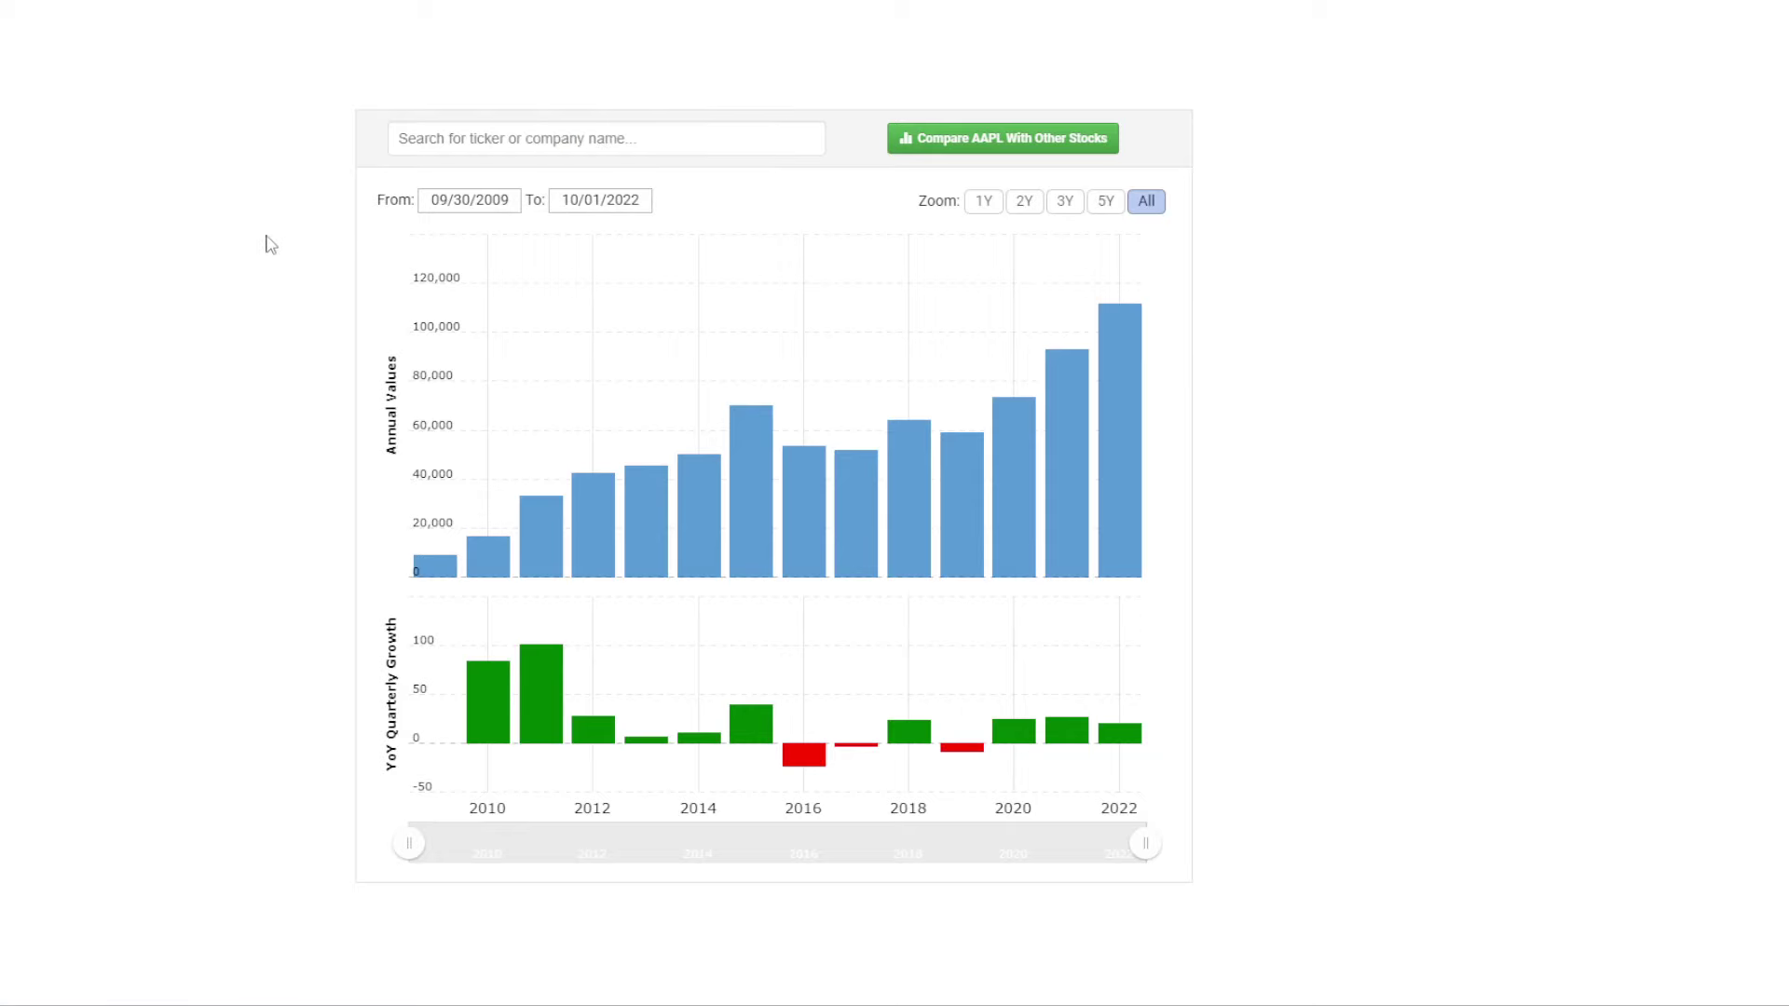
{"action": "scroll", "coordinate": [244, 238], "scroll_direction": "down", "scroll_amount": 2}
{"action": "scroll", "coordinate": [237, 245], "scroll_direction": "up", "scroll_amount": 3}
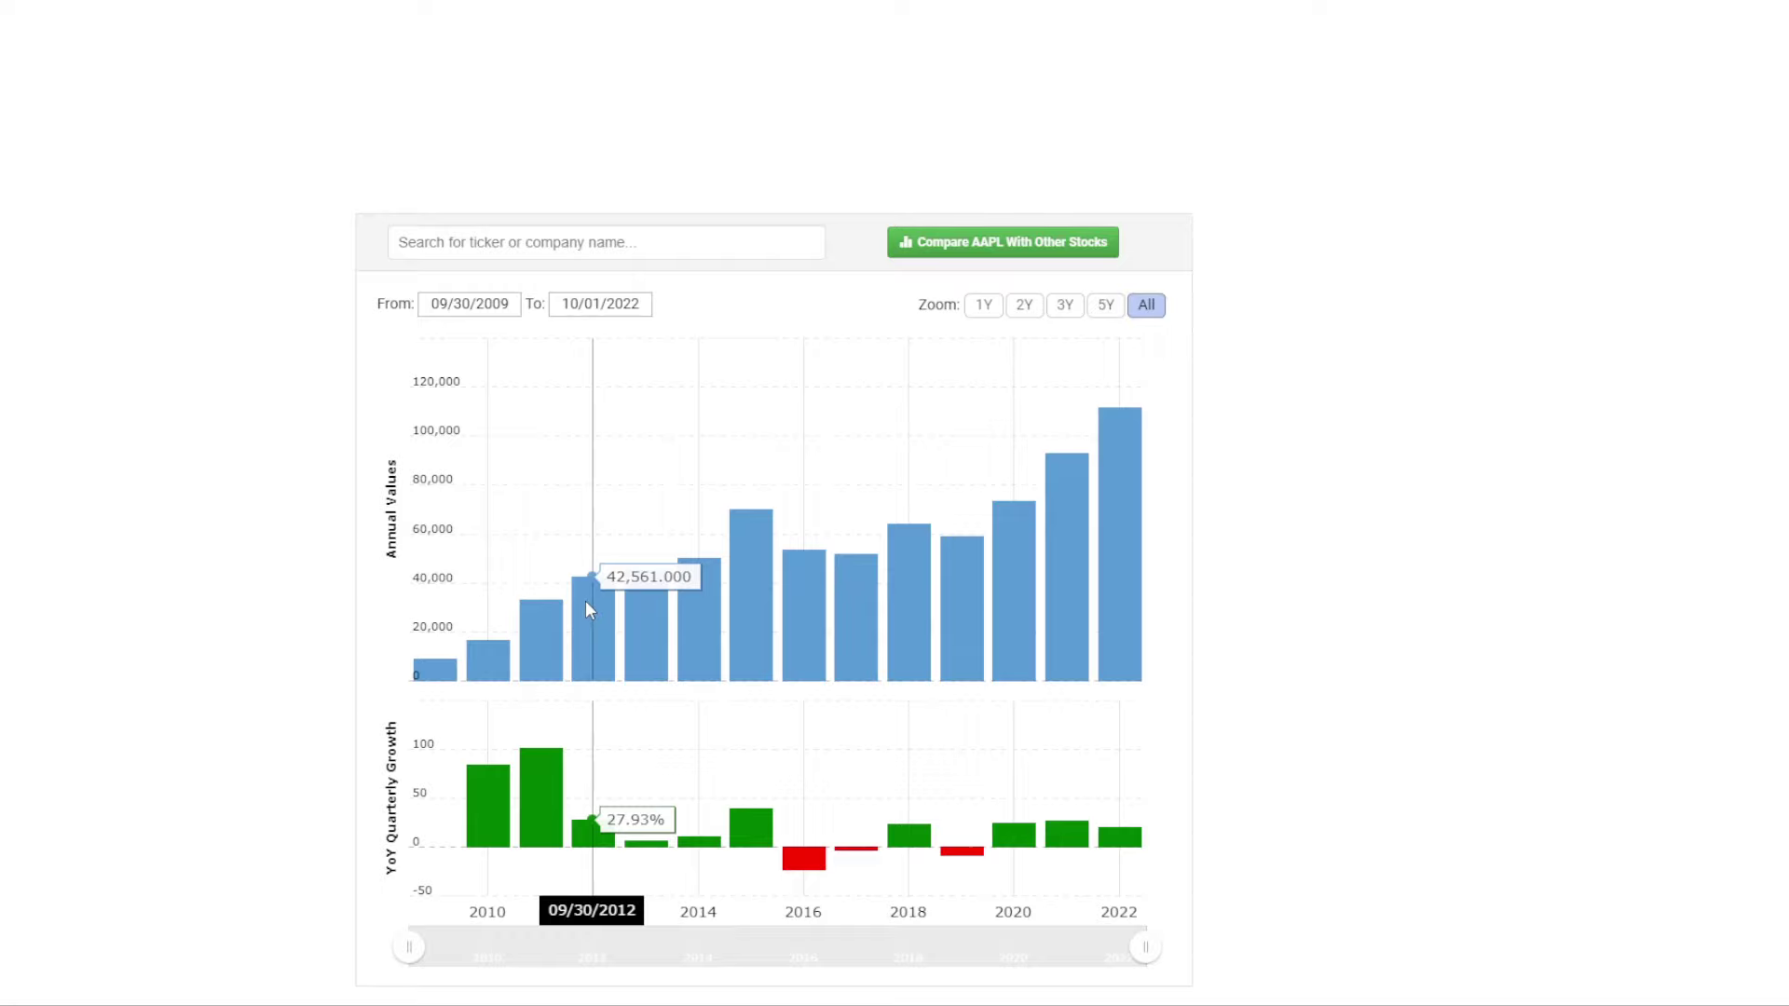
{"action": "key", "text": "ctrl+Tab"}
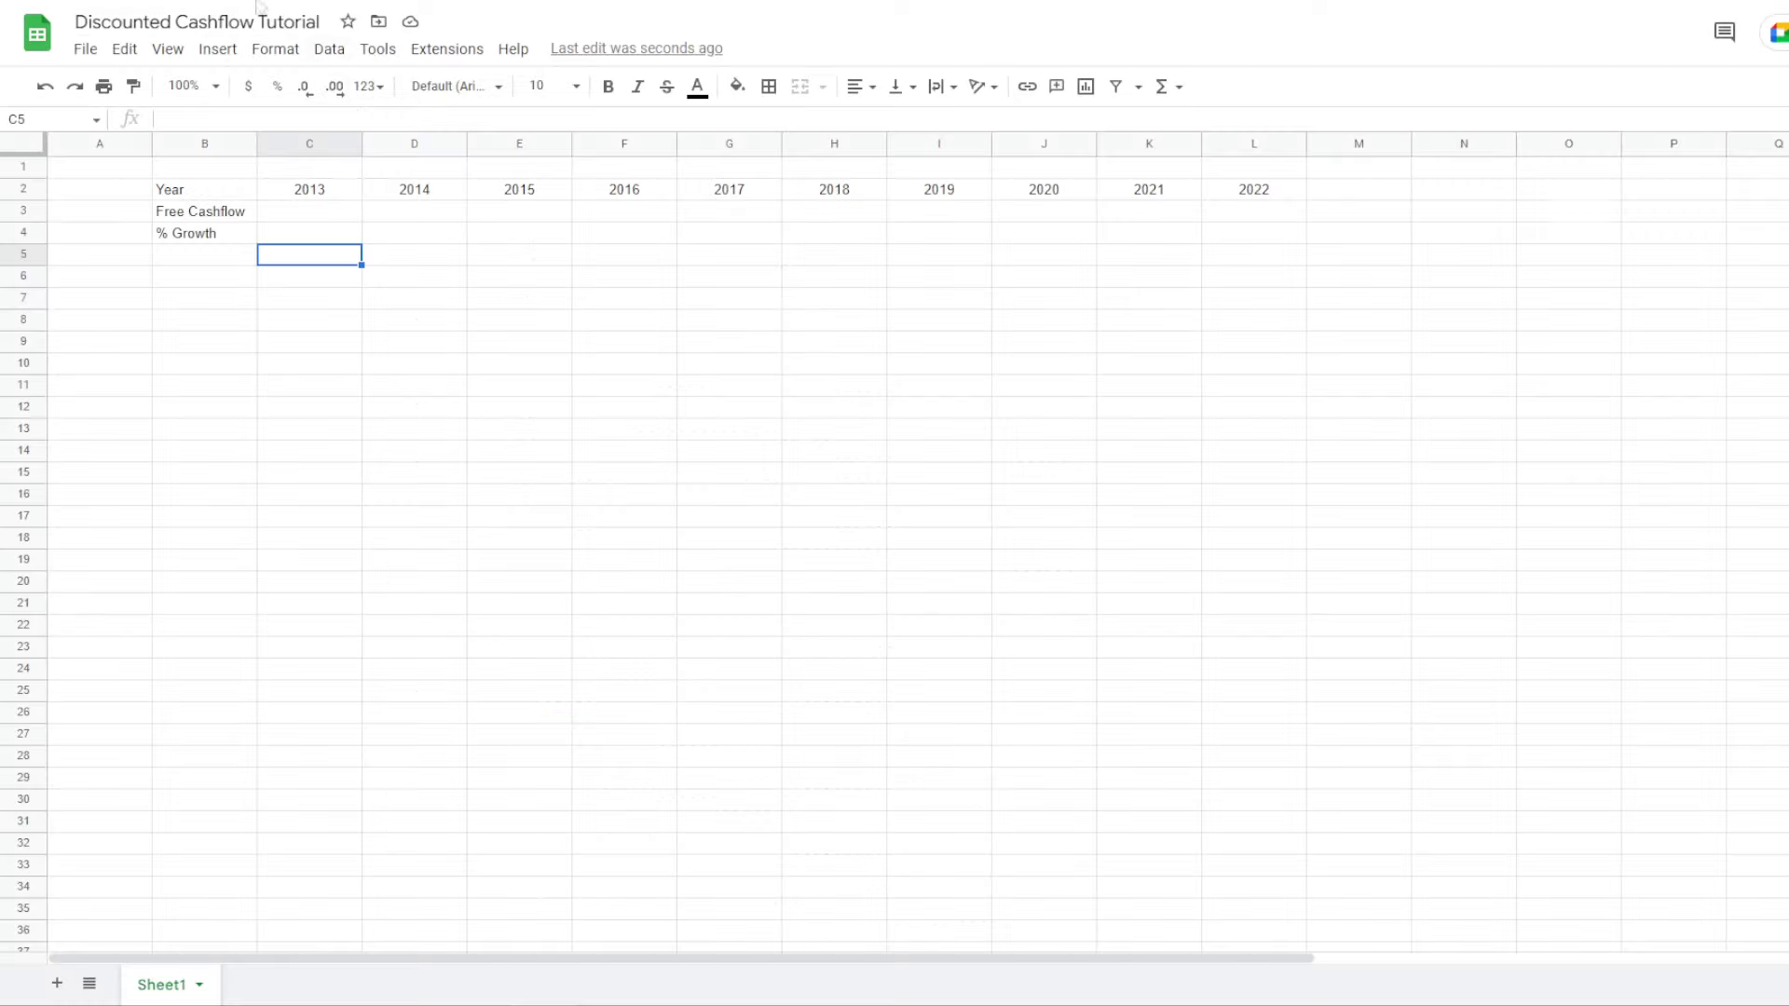
{"action": "left_click", "coordinate": [337, 216]}
{"action": "type", "text": "425"}
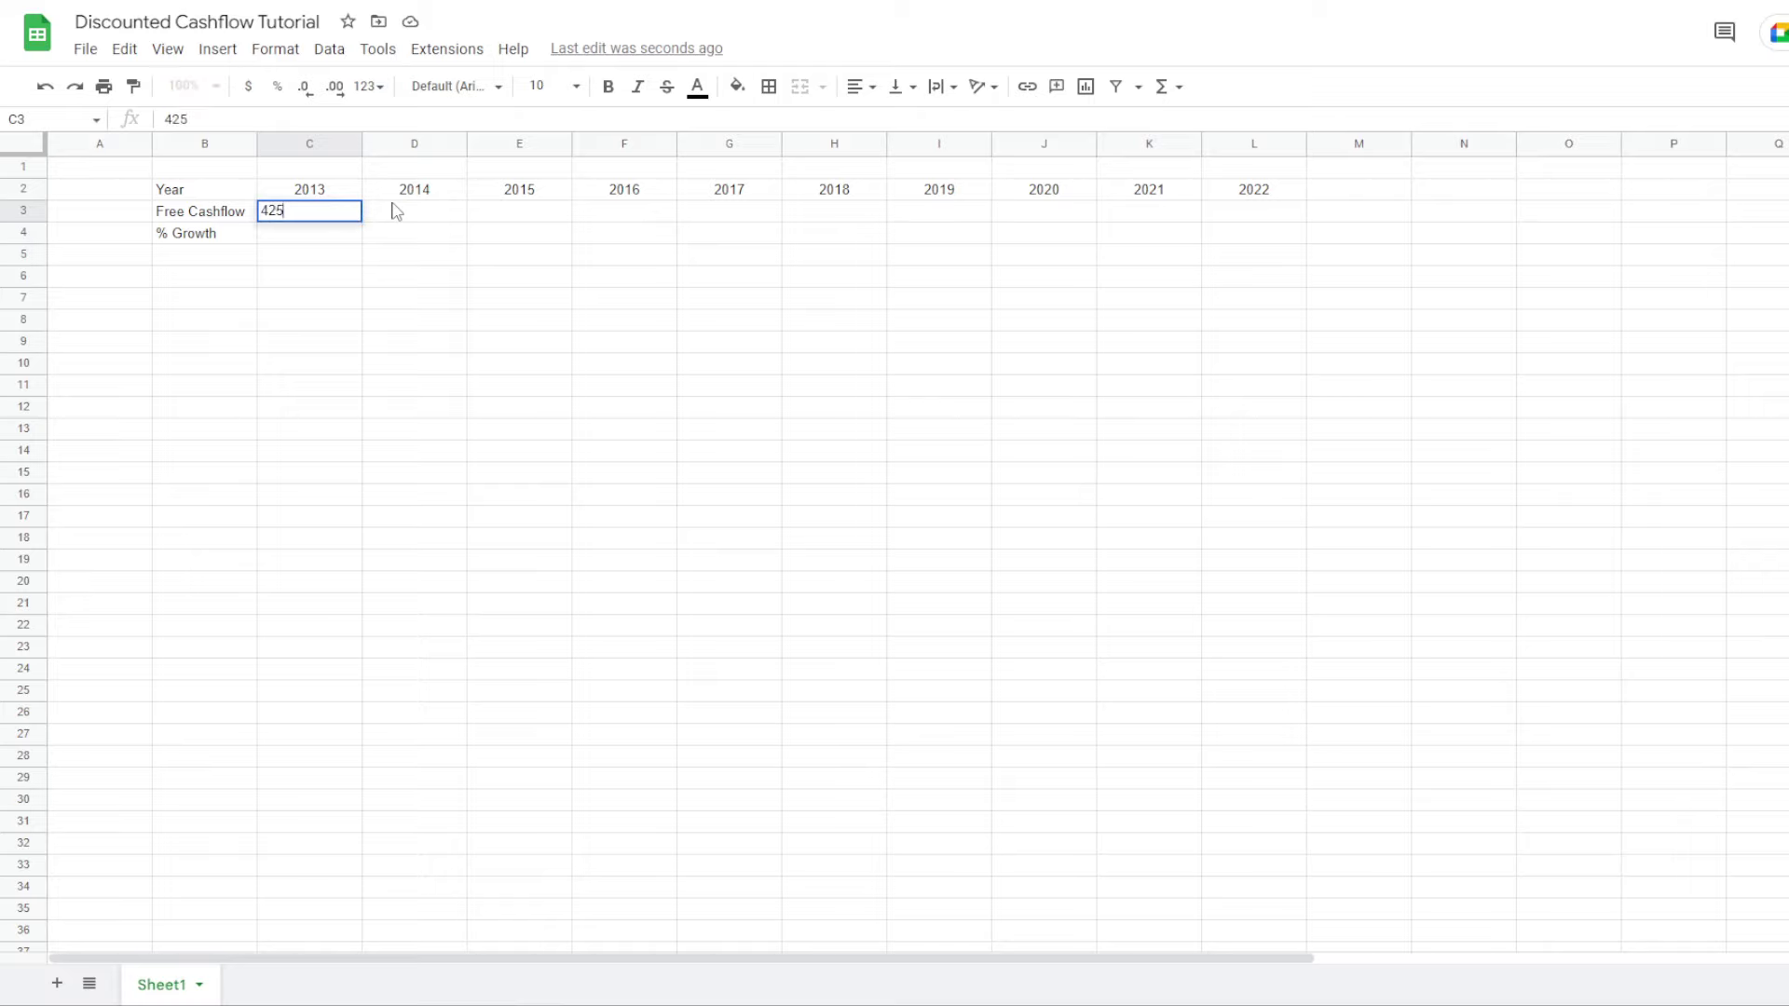
{"action": "key", "text": "Tab"}
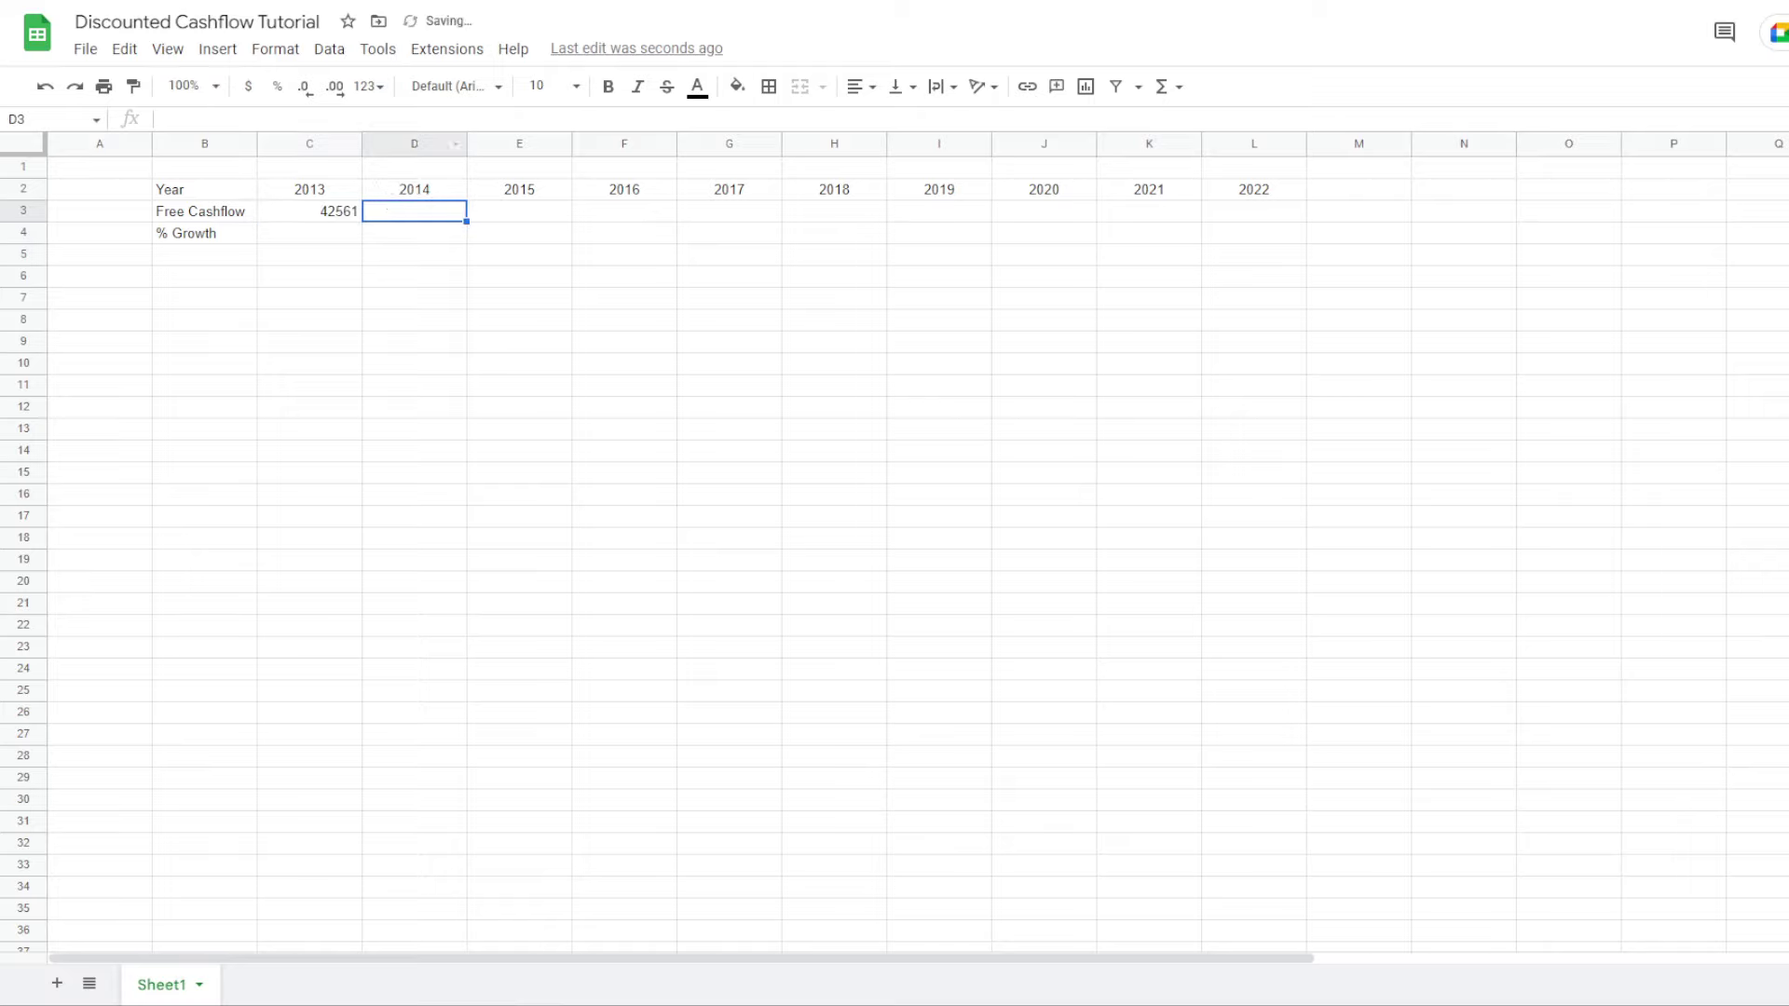
Enter the free cash flows from the MacroTrends chart: 45501 for 2014, 50142 for 2015 and 70019 for 2016
{"action": "key", "text": "ctrl+Tab"}
{"action": "type", "text": "45501"}
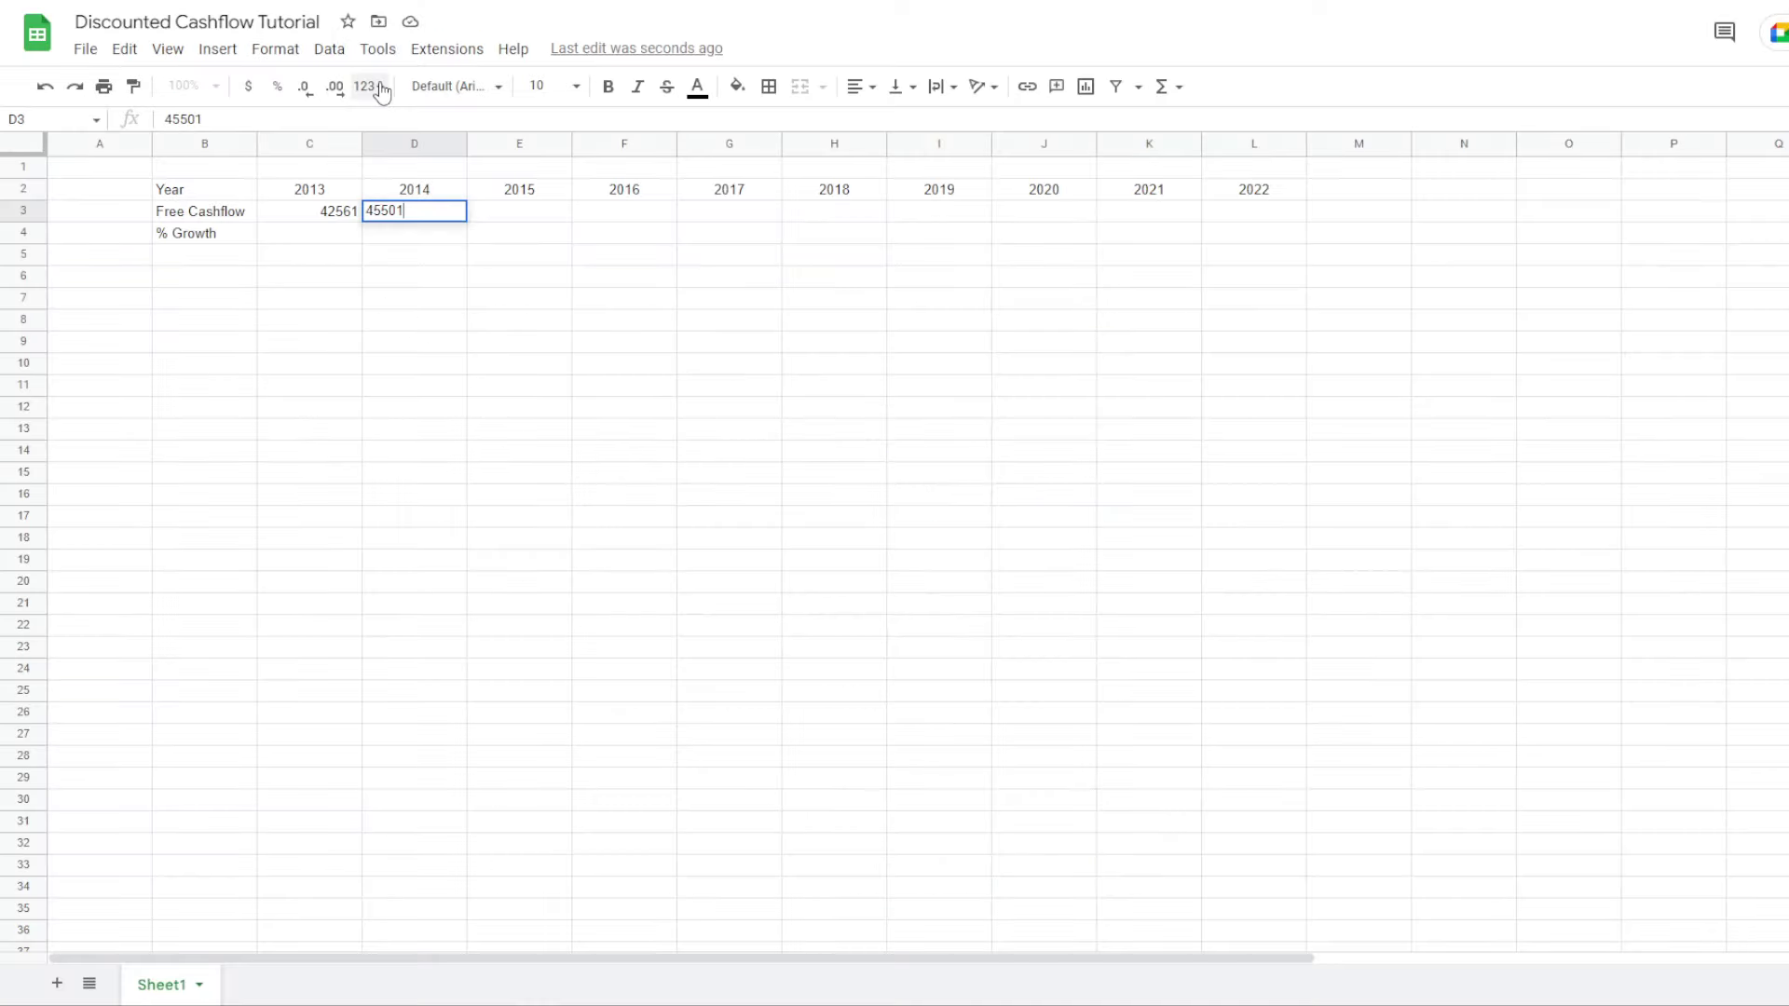
{"action": "key", "text": "Tab"}
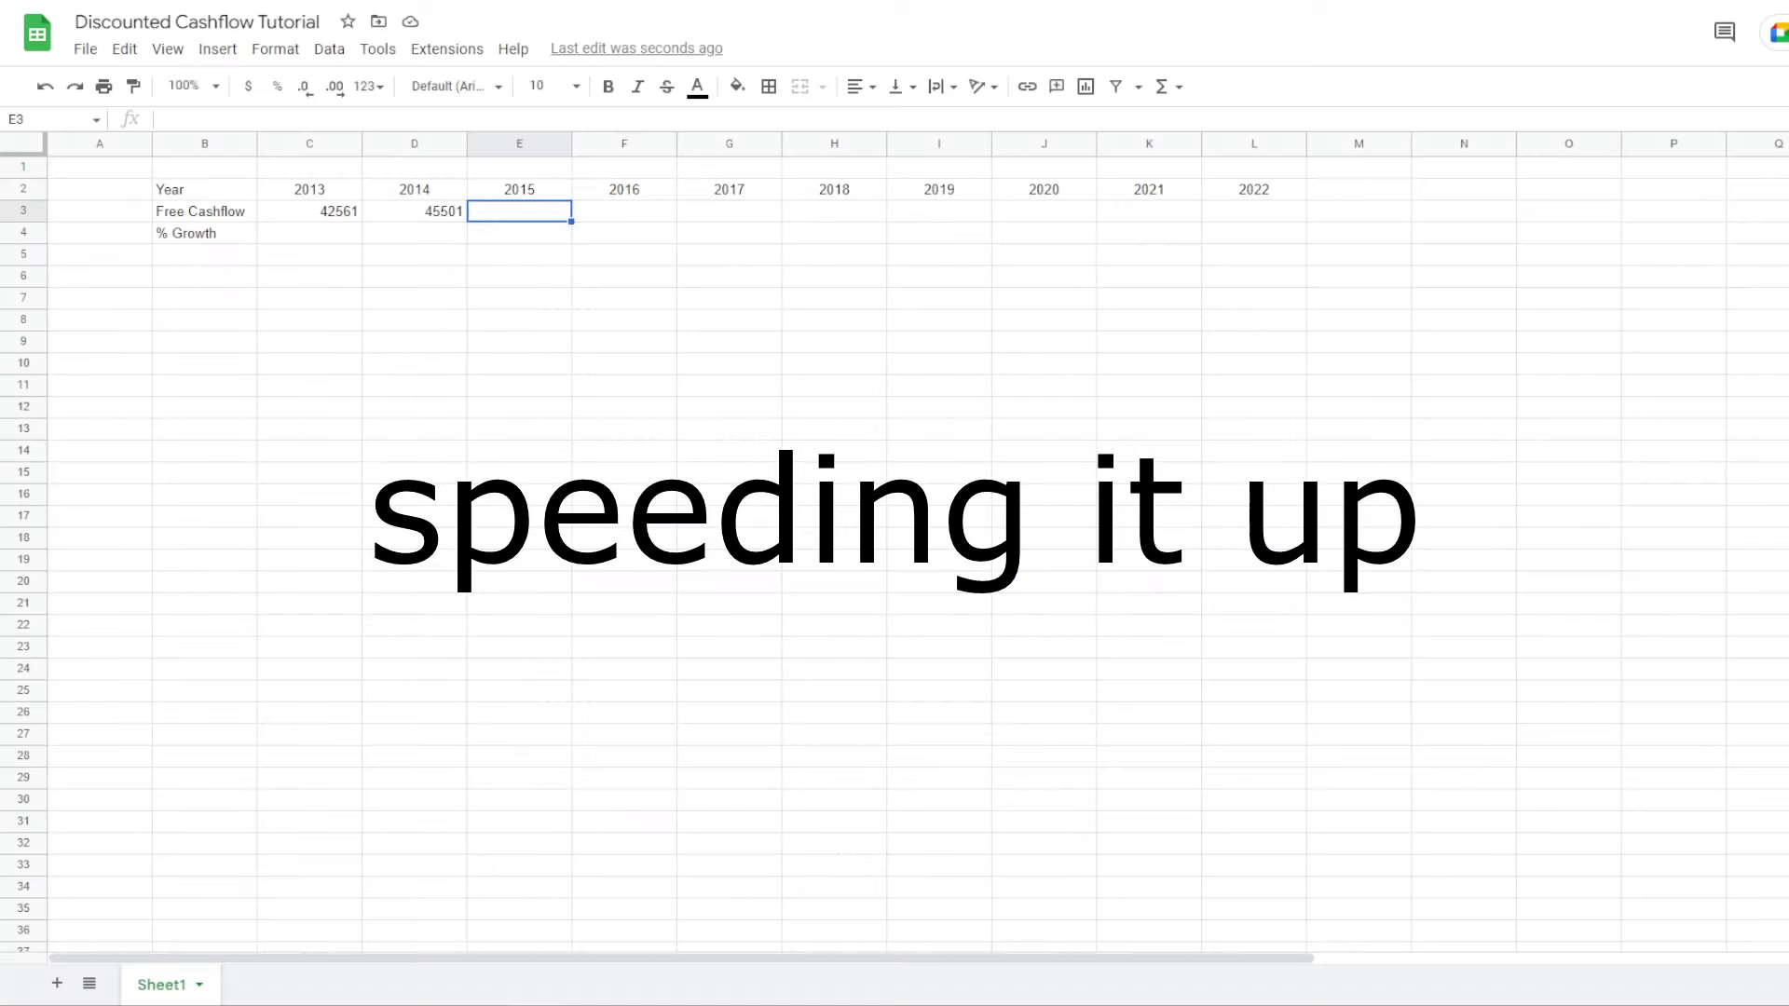
{"action": "type", "text": "50142"}
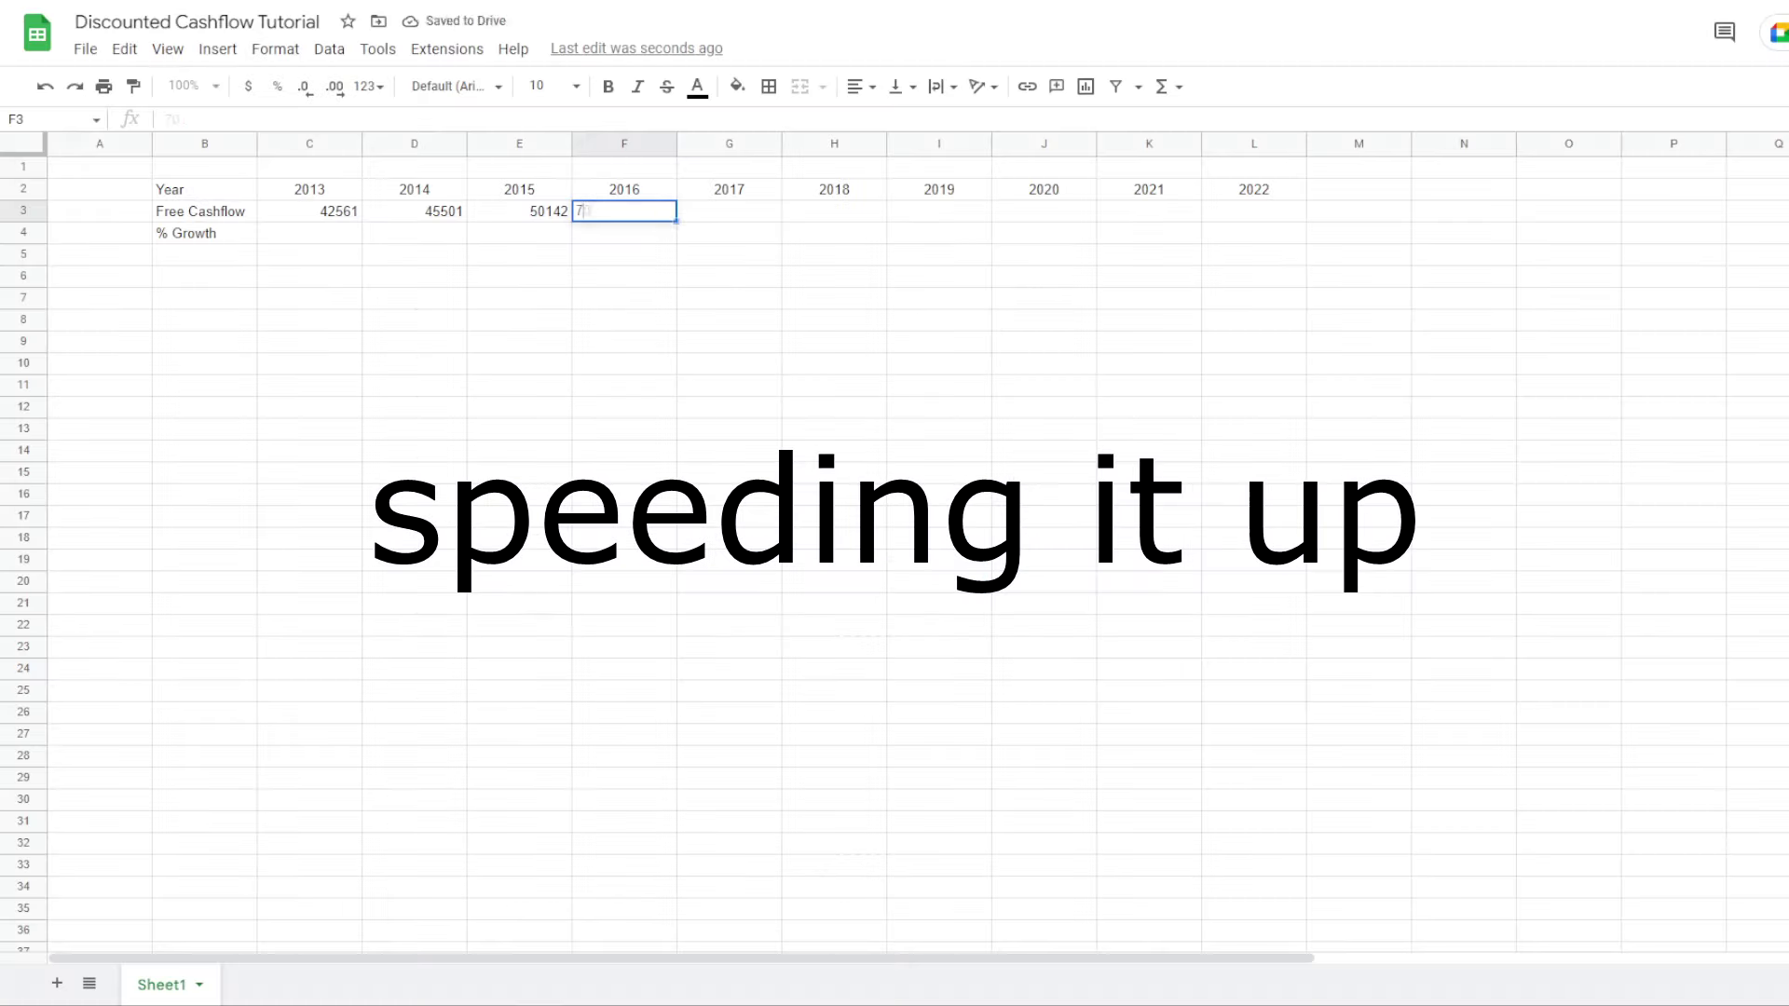
{"action": "type", "text": "70019"}
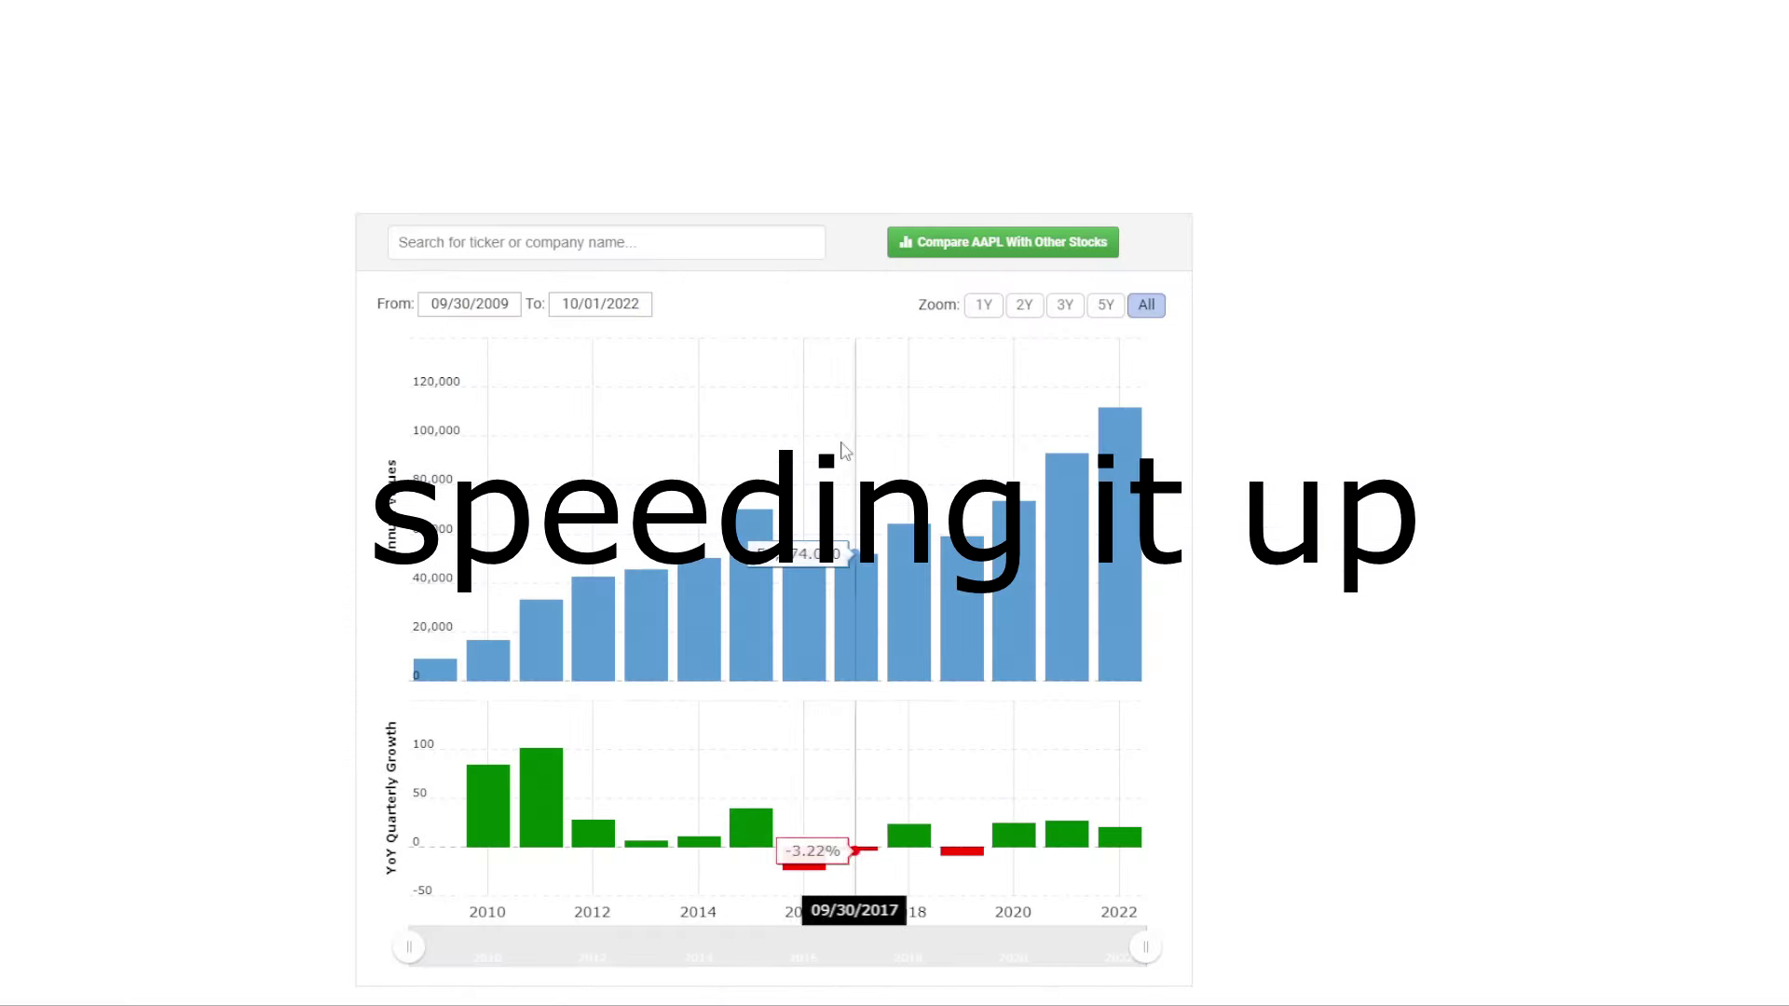
{"action": "key", "text": "Tab"}
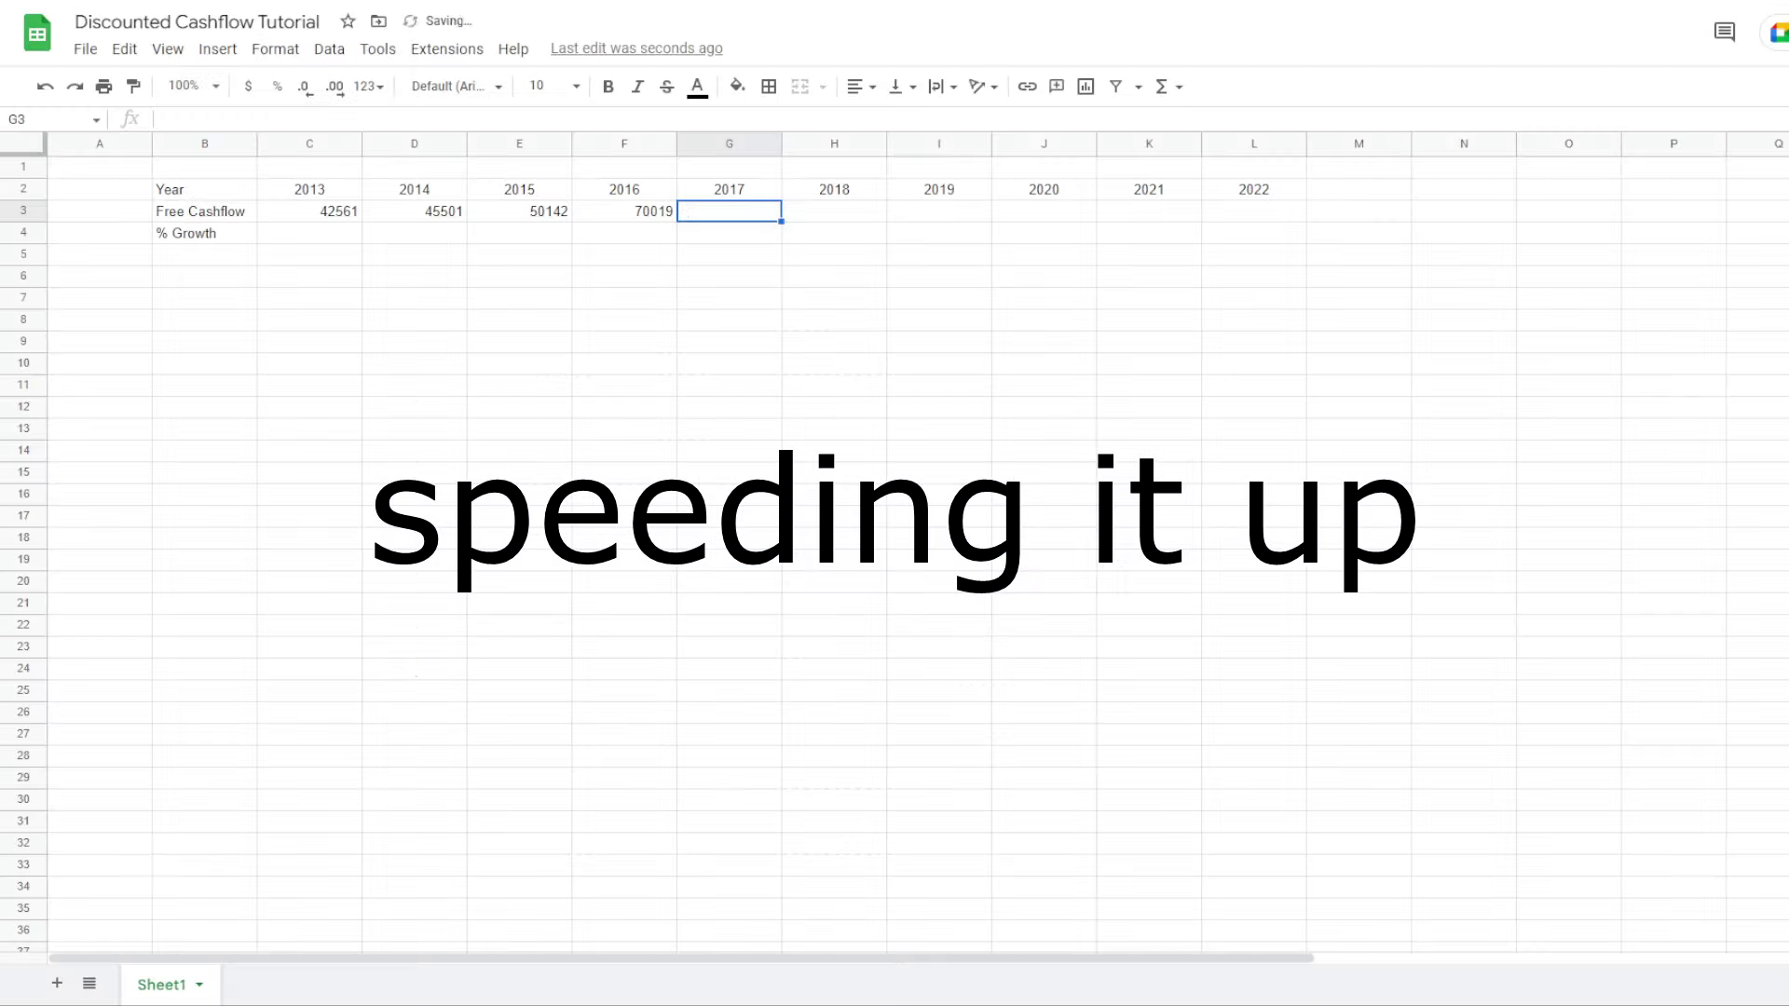
Enter free cash flows of 51774 for 2017, 64121 for 2018 and 58896 for 2019
{"action": "type", "text": "51774"}
{"action": "key", "text": "Tab"}
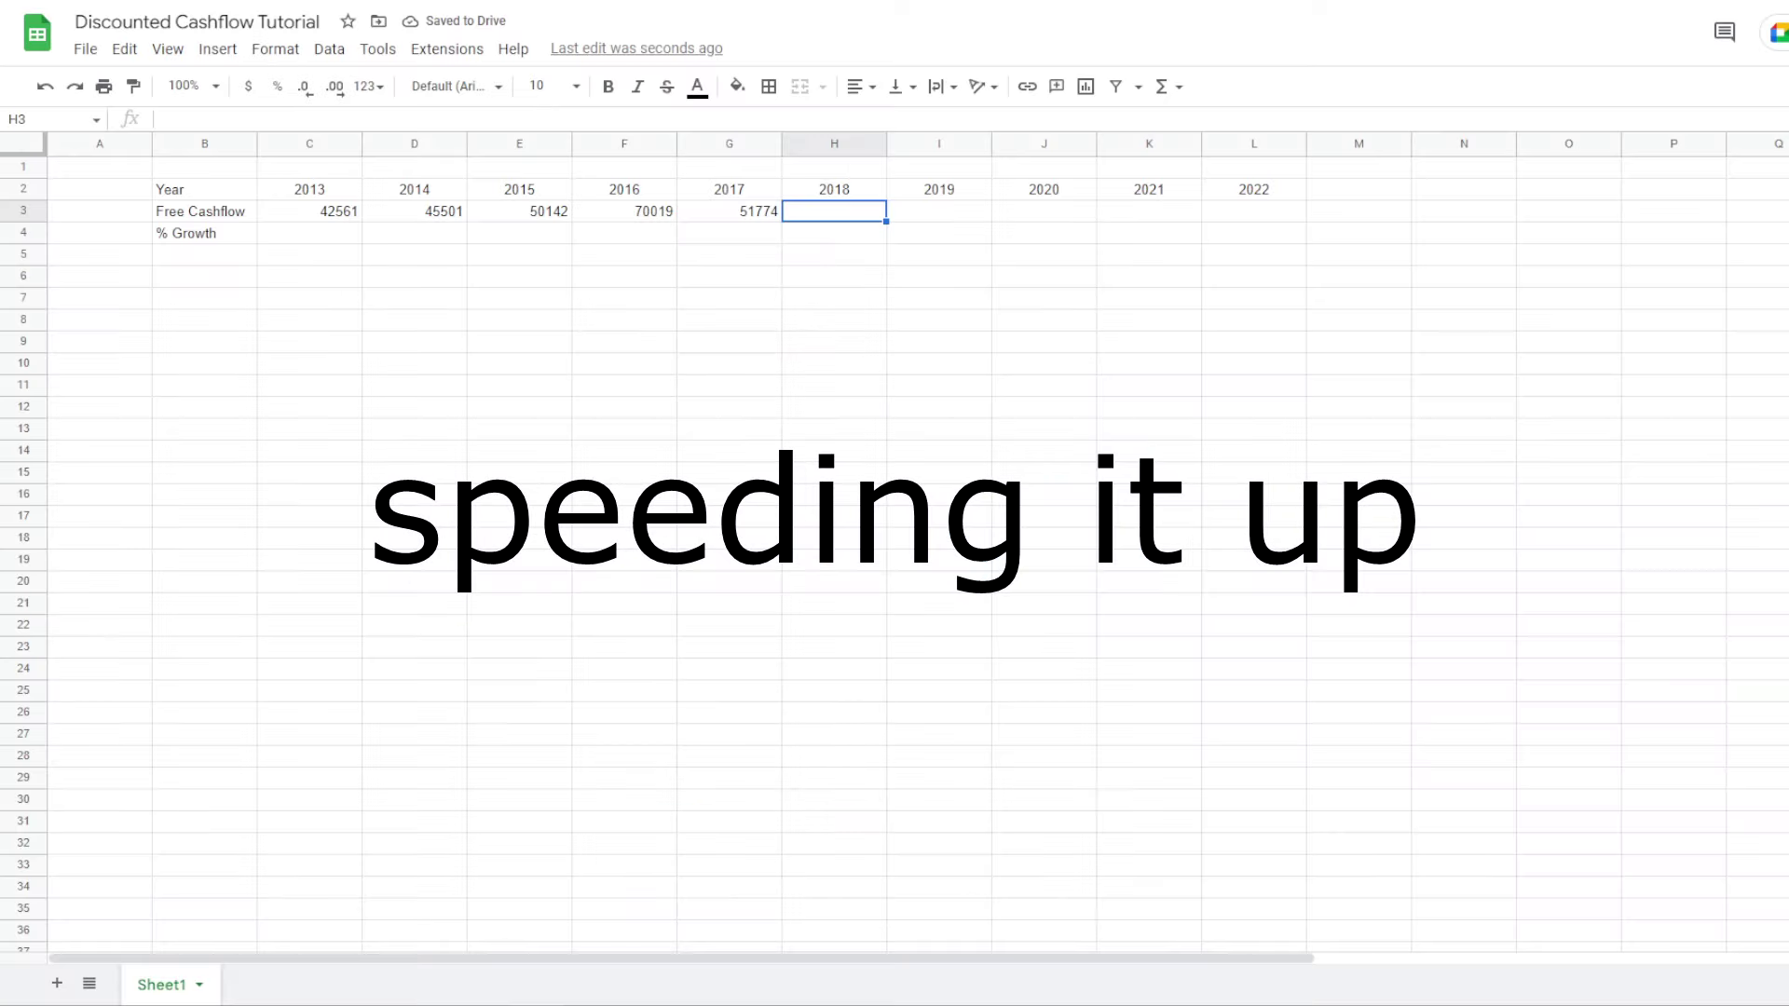
{"action": "type", "text": "64121"}
{"action": "key", "text": "Tab"}
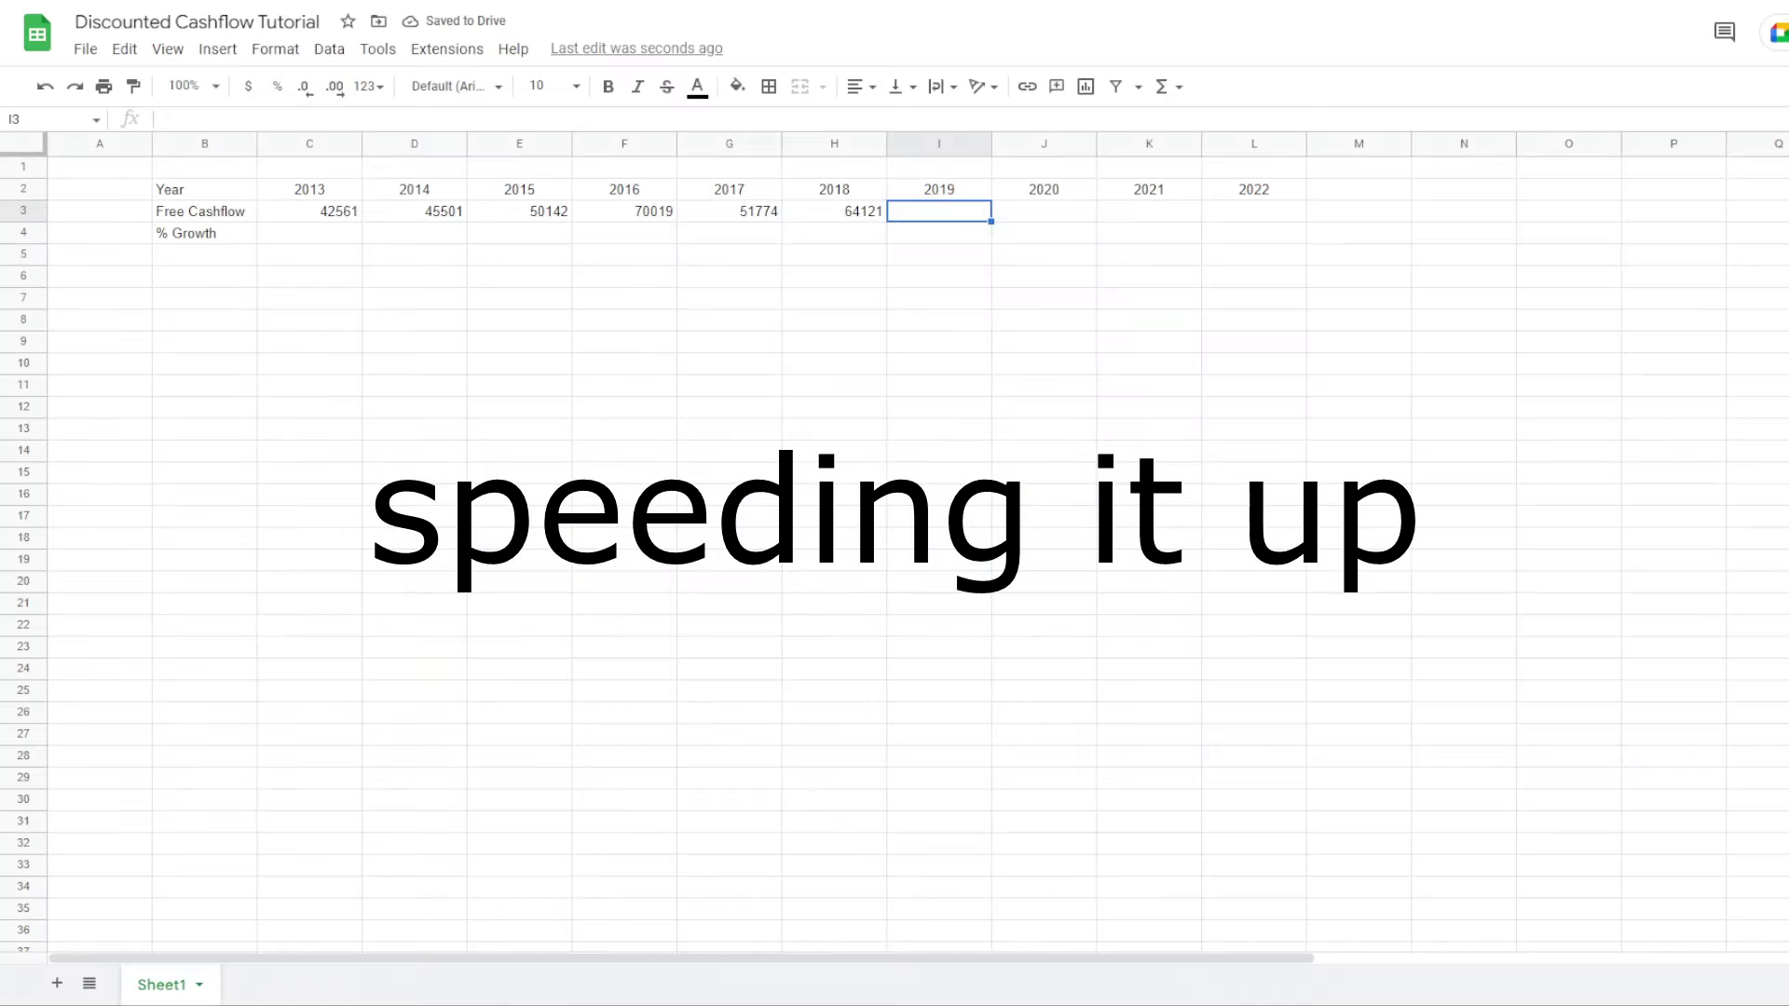
{"action": "type", "text": "58896"}
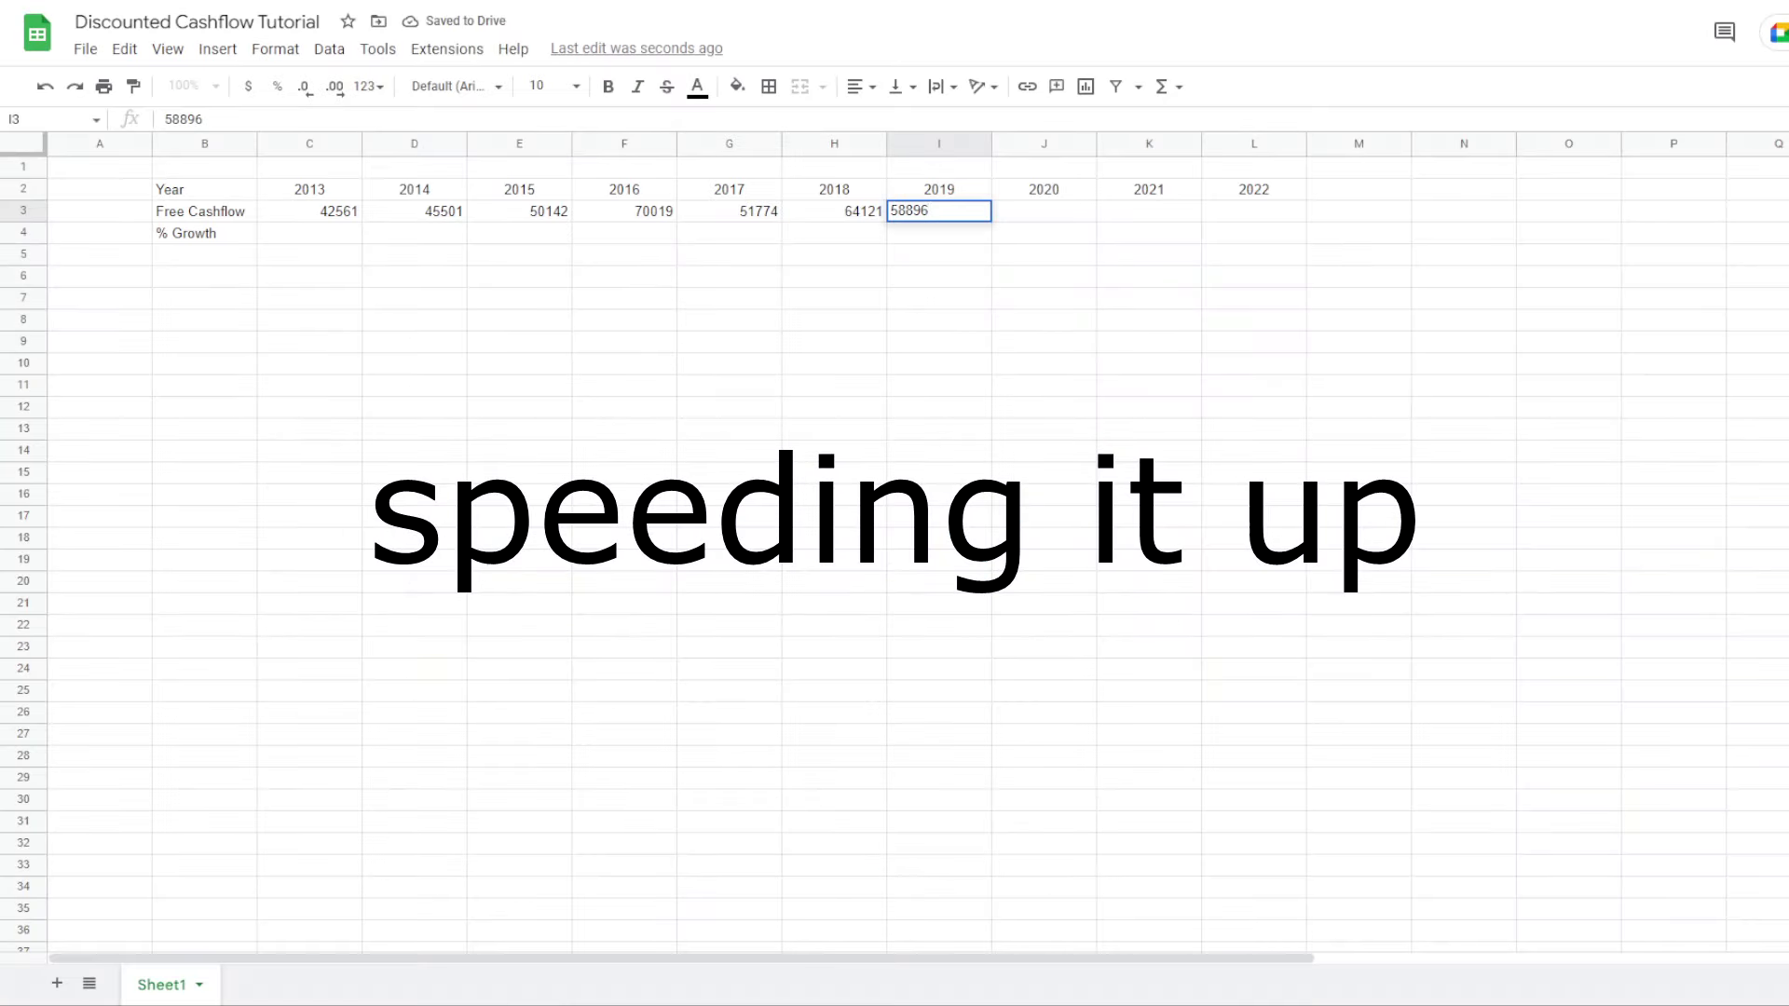
{"action": "key", "text": "Tab"}
Enter free cash flows of 73365 for 2020, 92953 for 2021 and 111443 for 2022
{"action": "type", "text": "73365"}
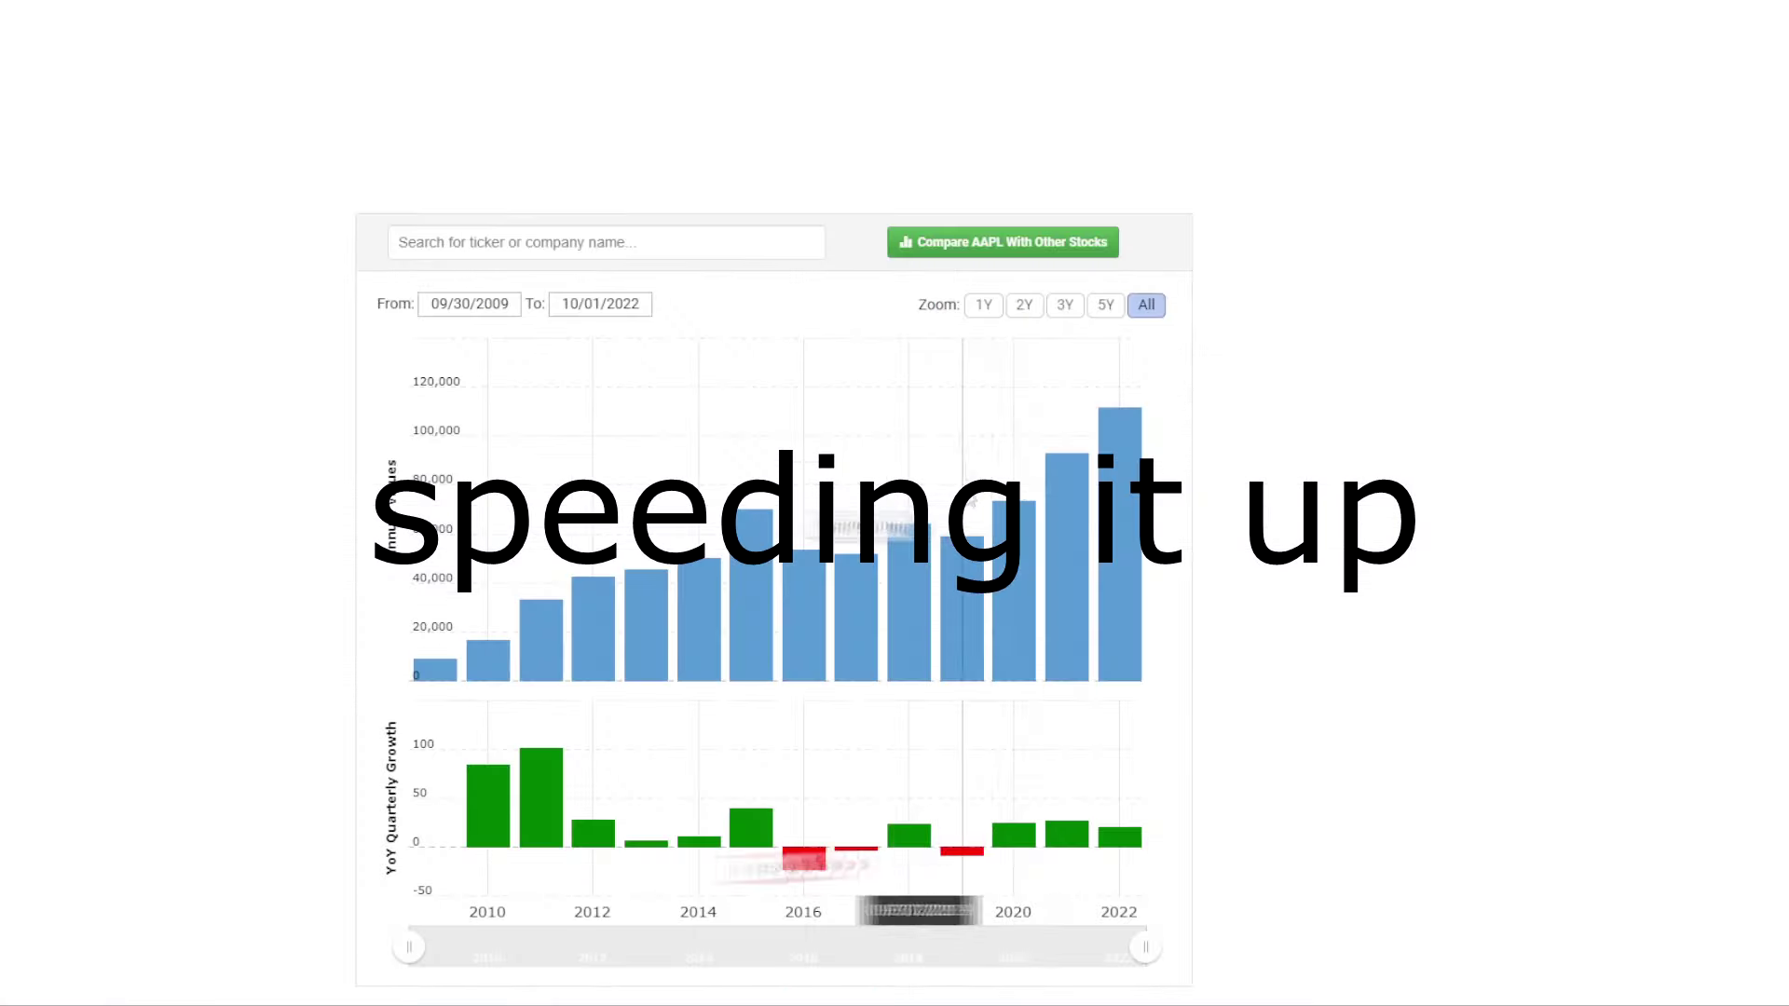
{"action": "key", "text": "Tab"}
{"action": "type", "text": "92952"}
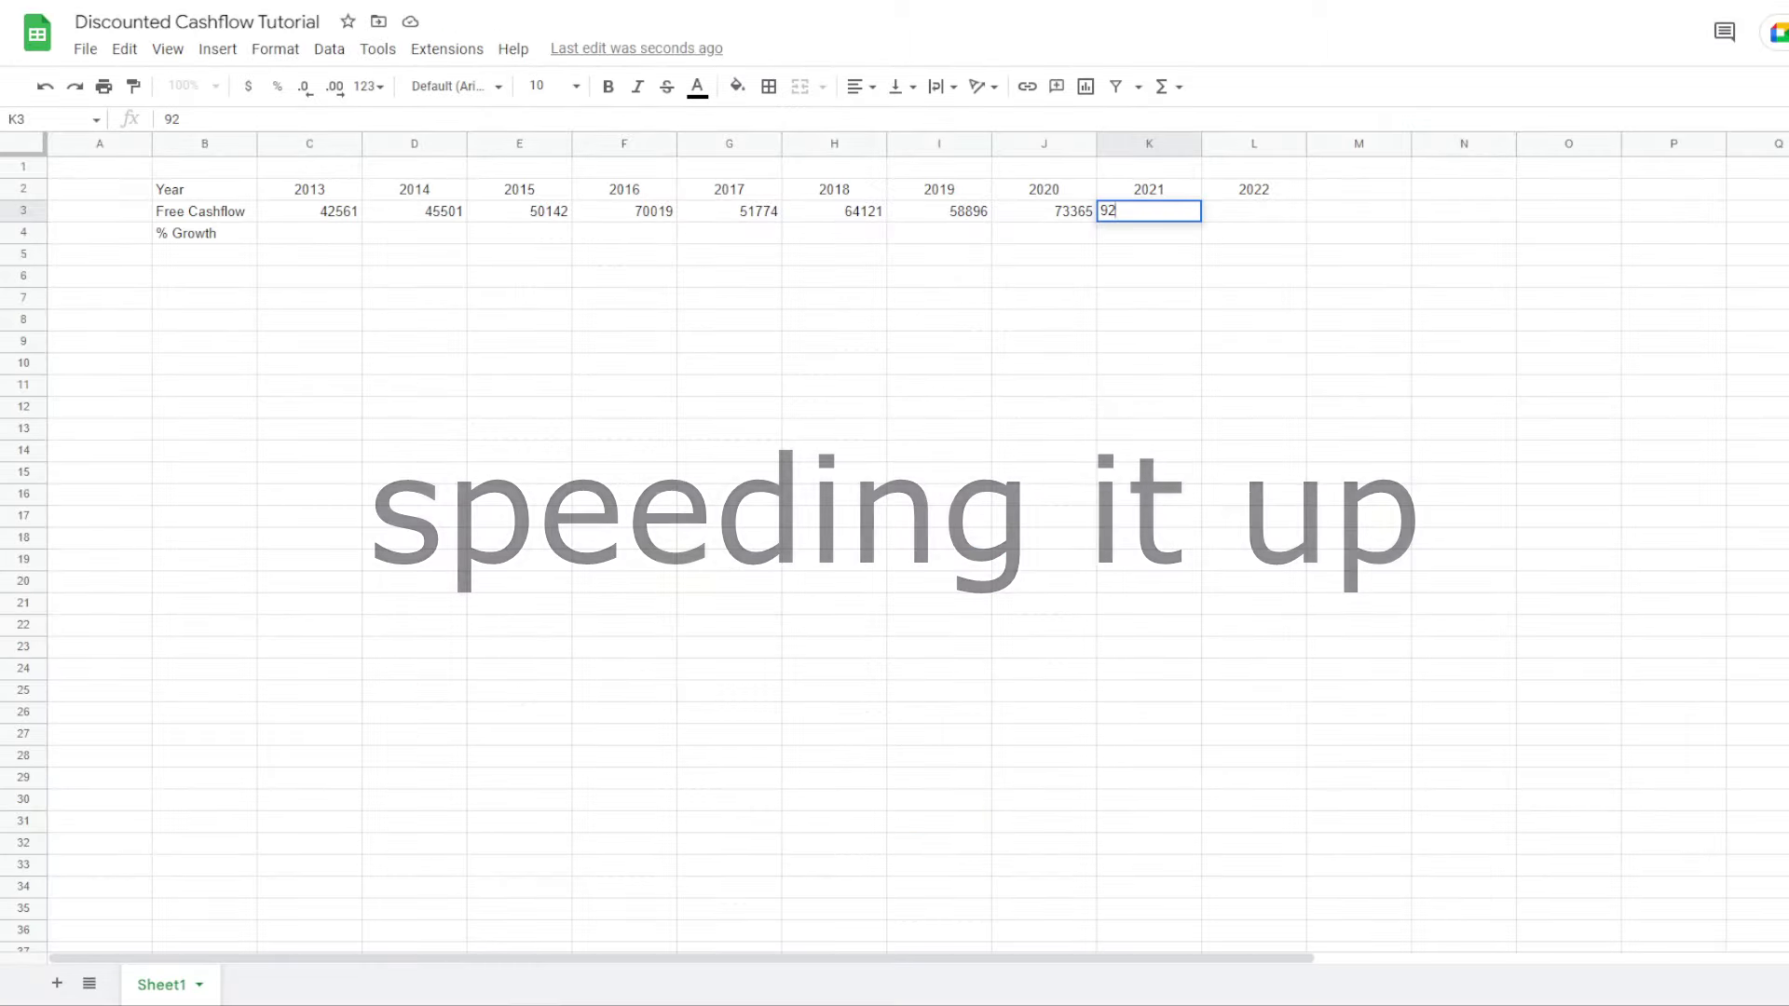
{"action": "key", "text": "Tab"}
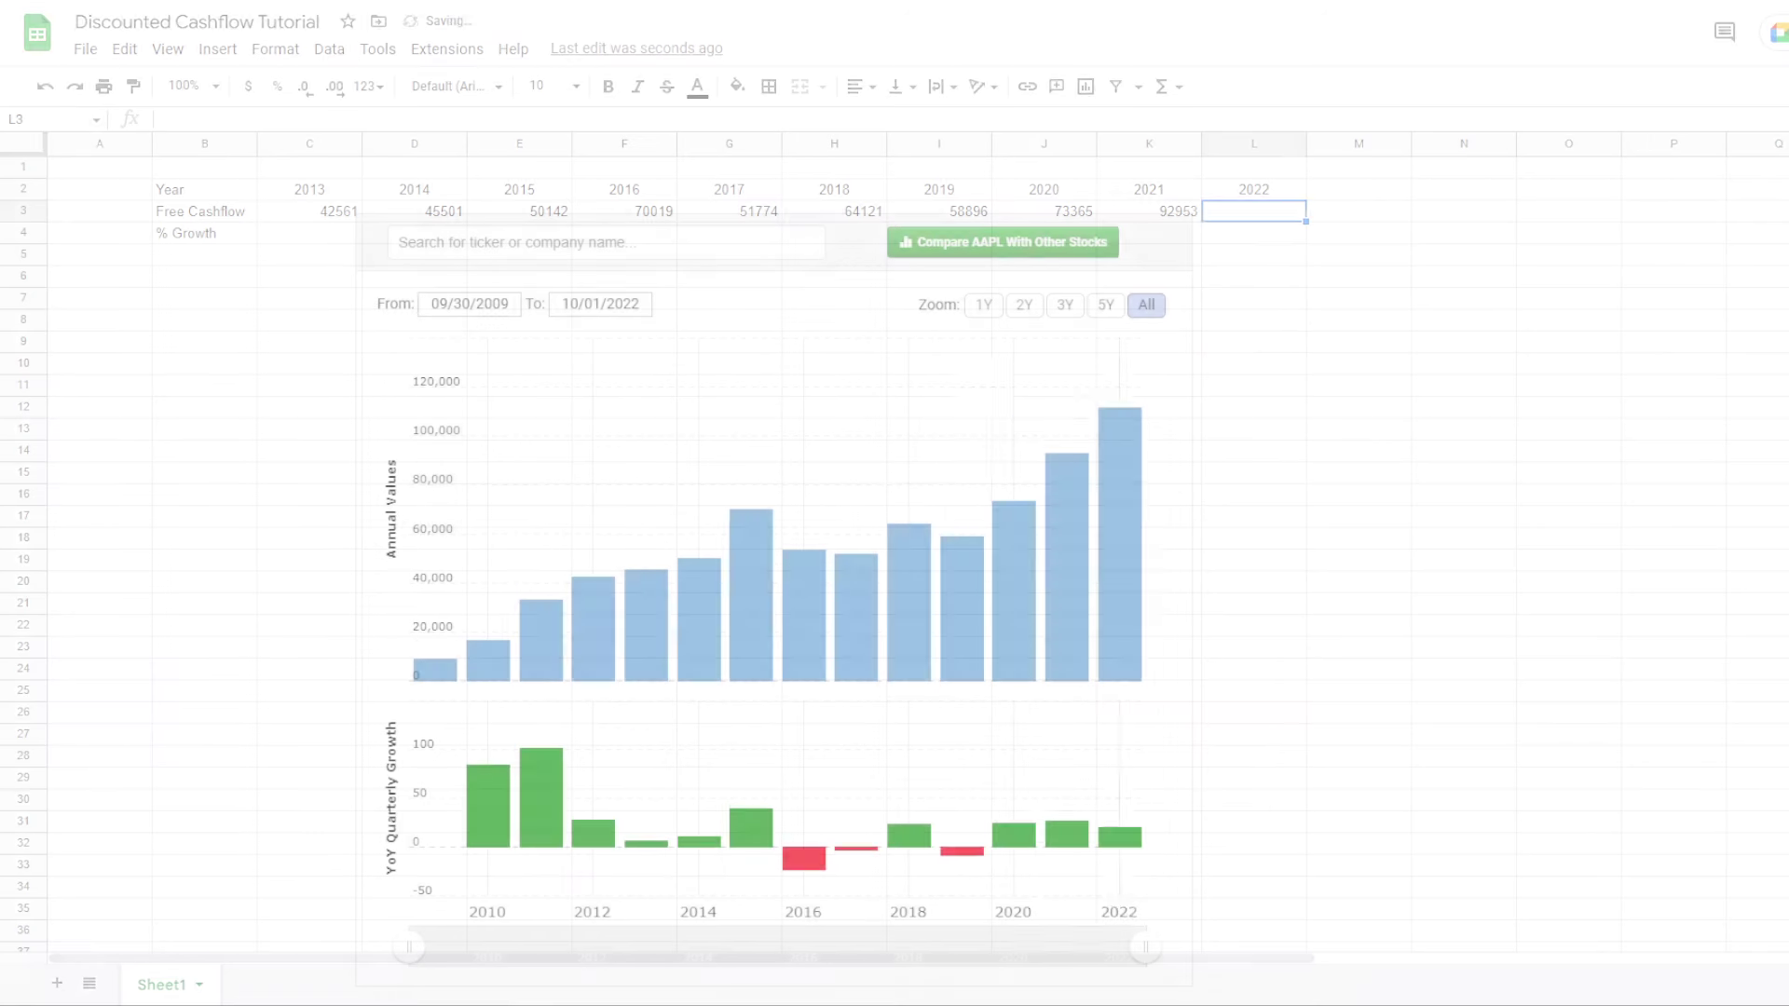
{"action": "type", "text": "111443"}
{"action": "key", "text": "Tab"}
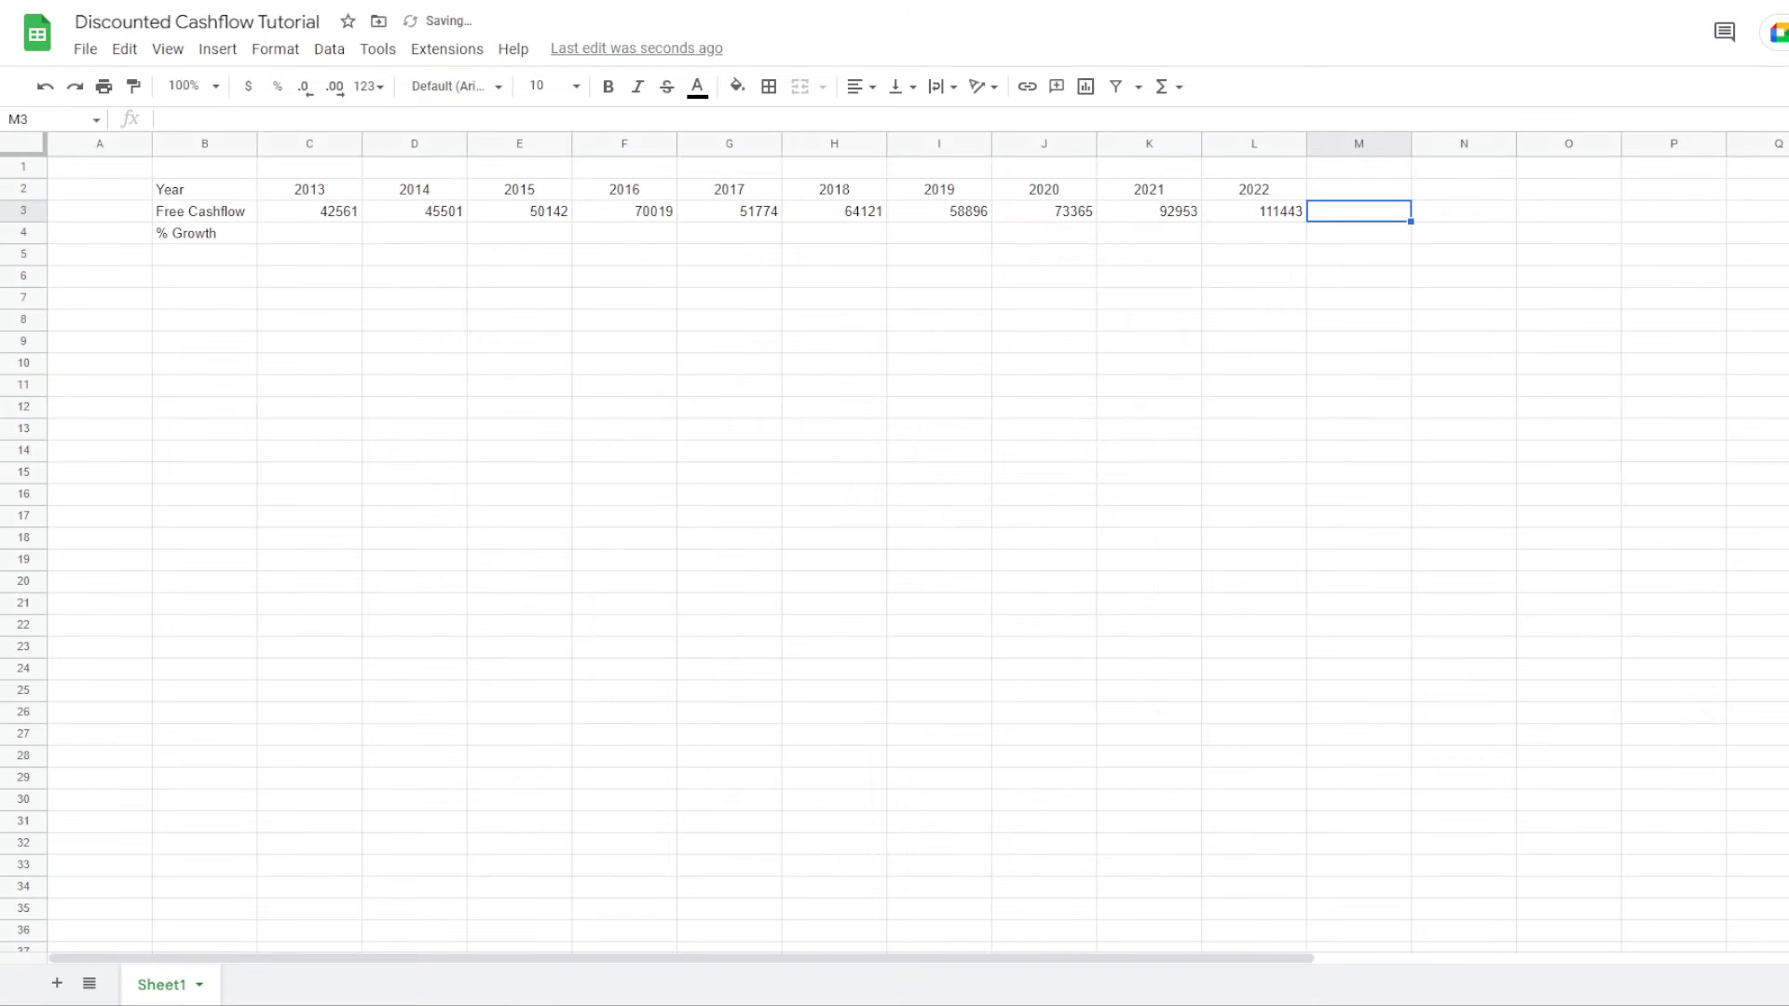
Center-align the free cash flow values in C3:L3
{"action": "left_click_drag", "start_coordinate": [317, 215], "coordinate": [1280, 228]}
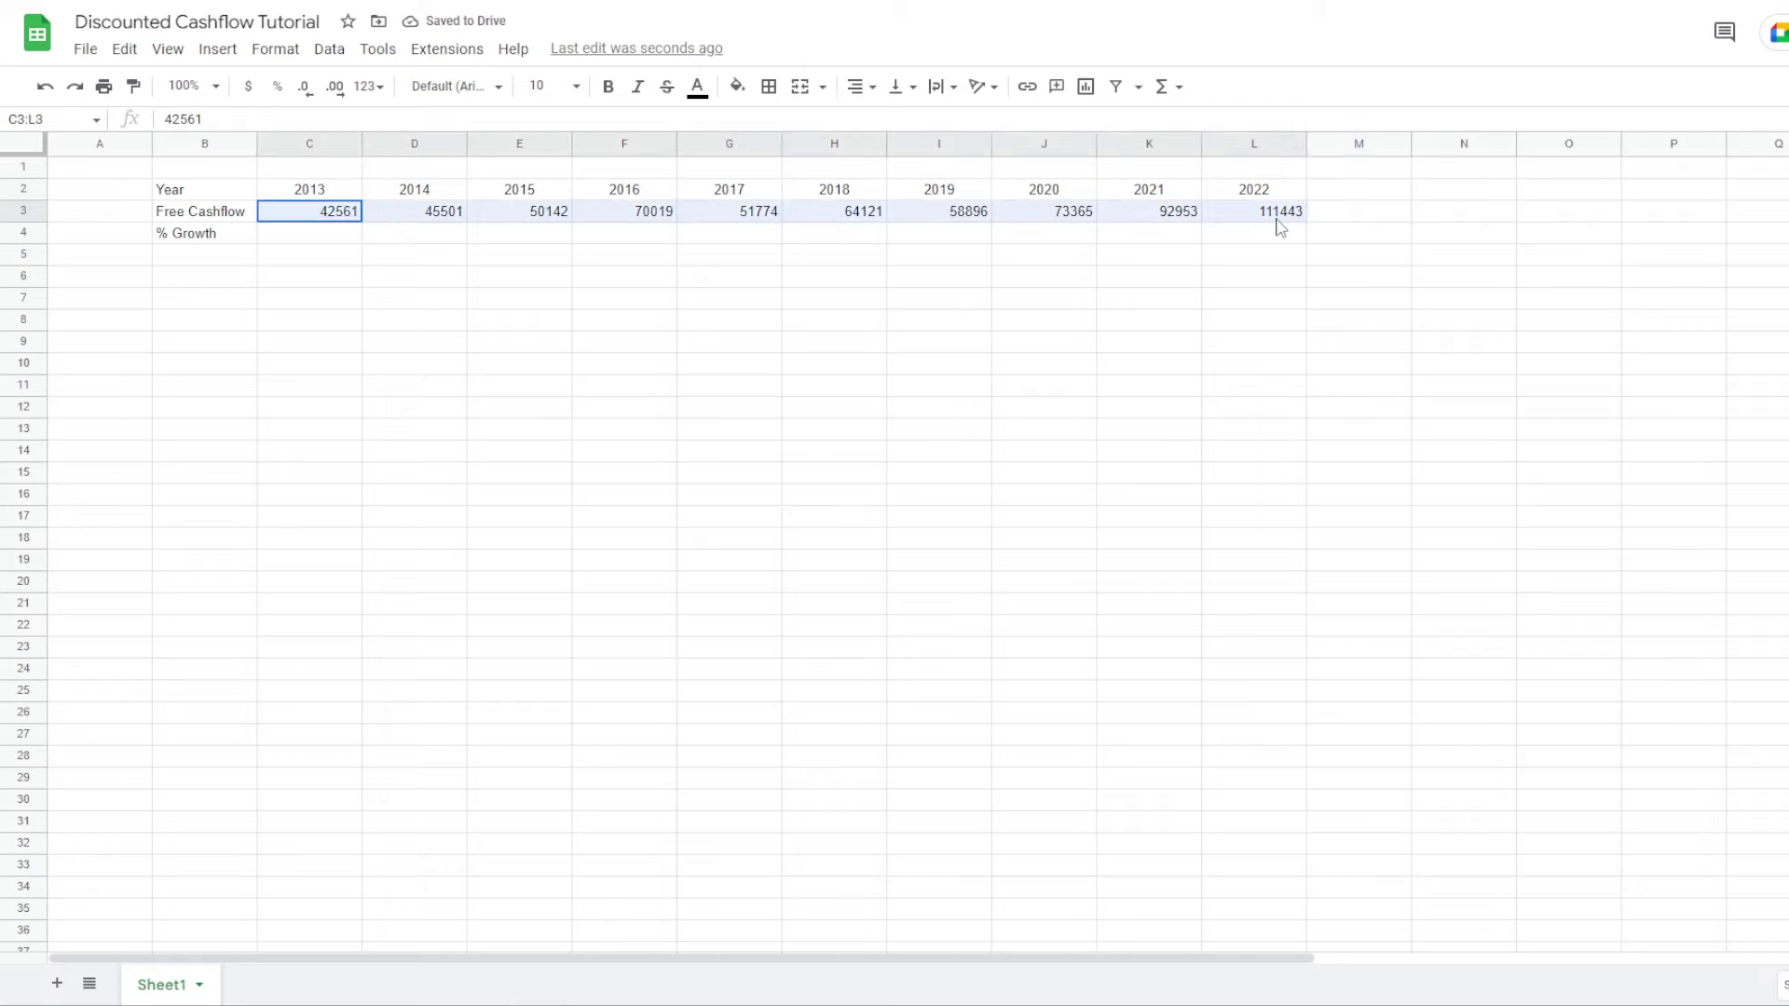
{"action": "left_click", "coordinate": [859, 86]}
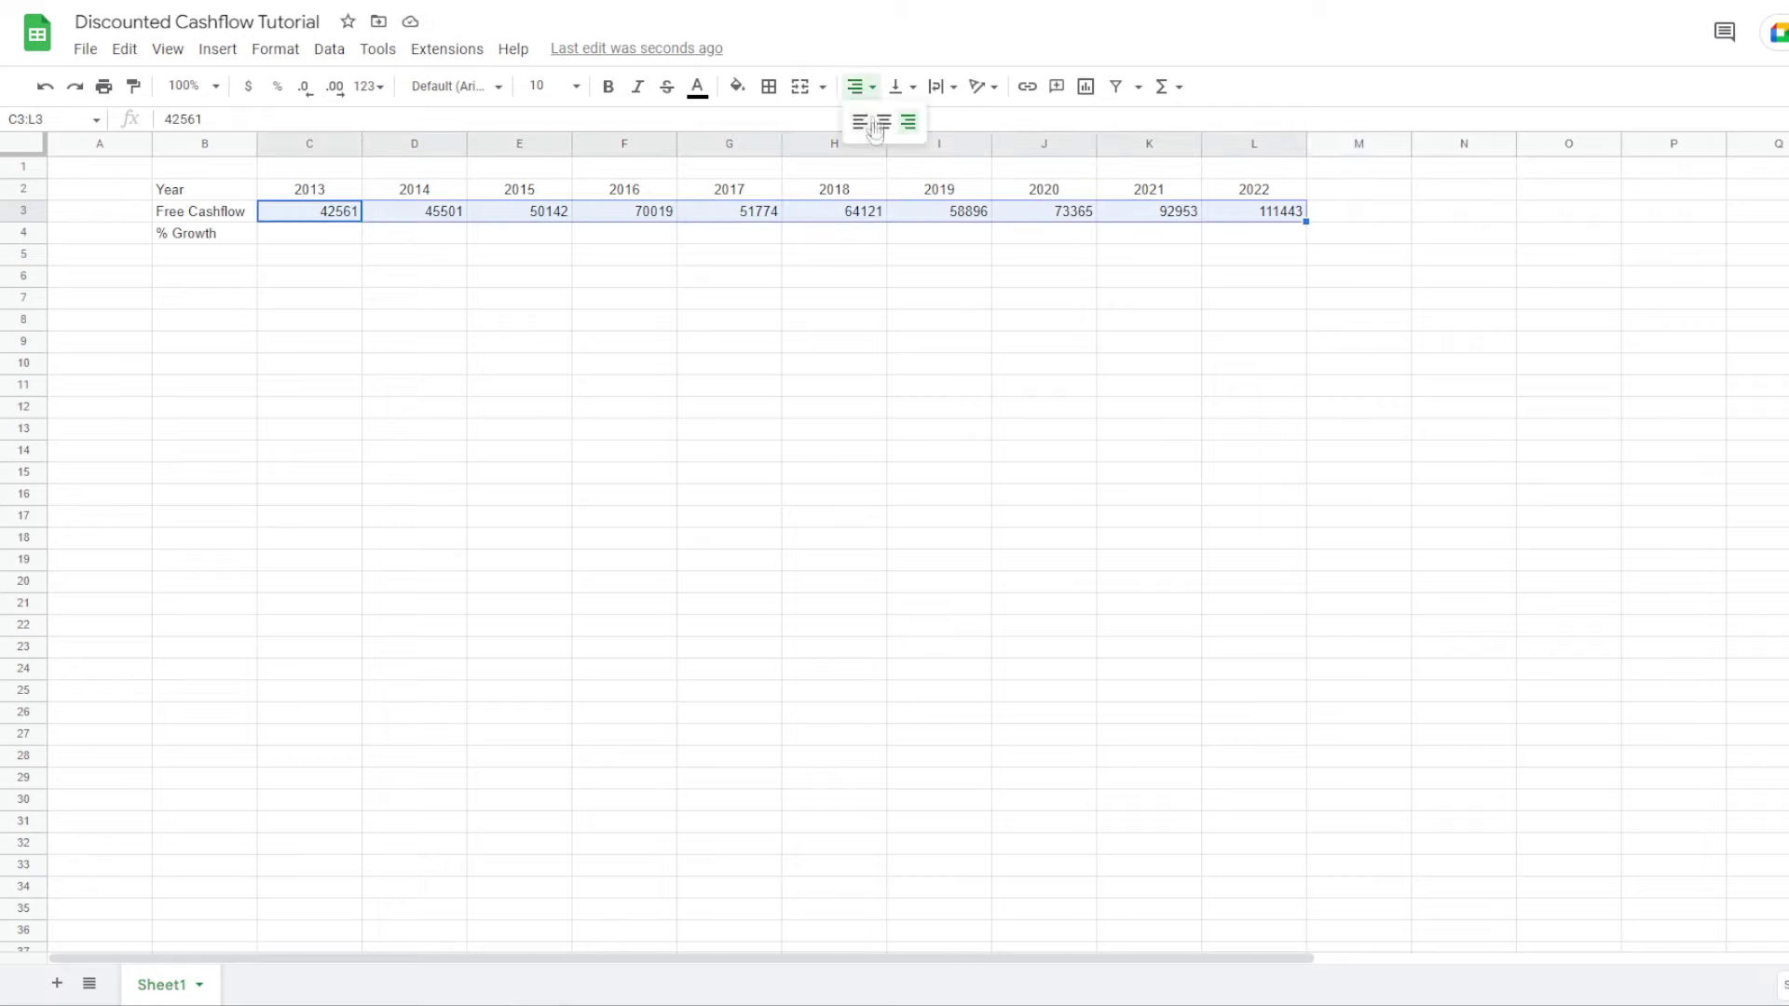
{"action": "left_click", "coordinate": [878, 119]}
{"action": "left_click", "coordinate": [378, 300]}
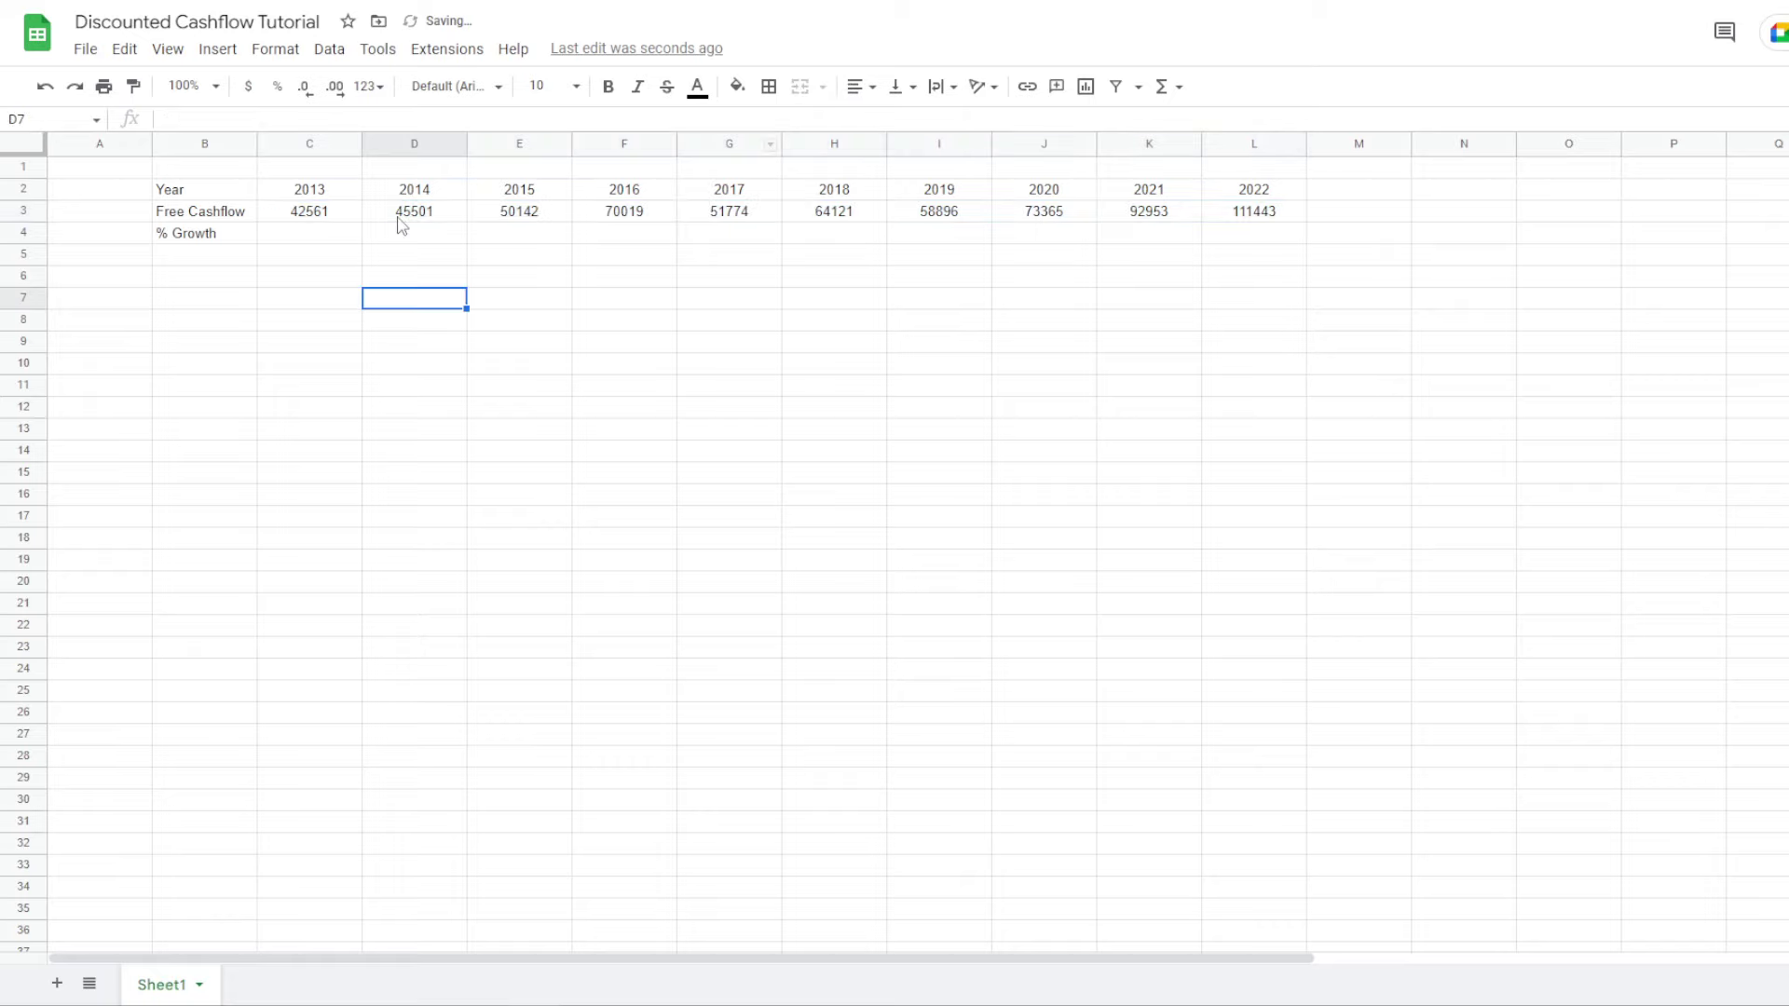
Calculate the 2014 growth rate in D4 with the formula =D3/C3-1
{"action": "left_click", "coordinate": [395, 238]}
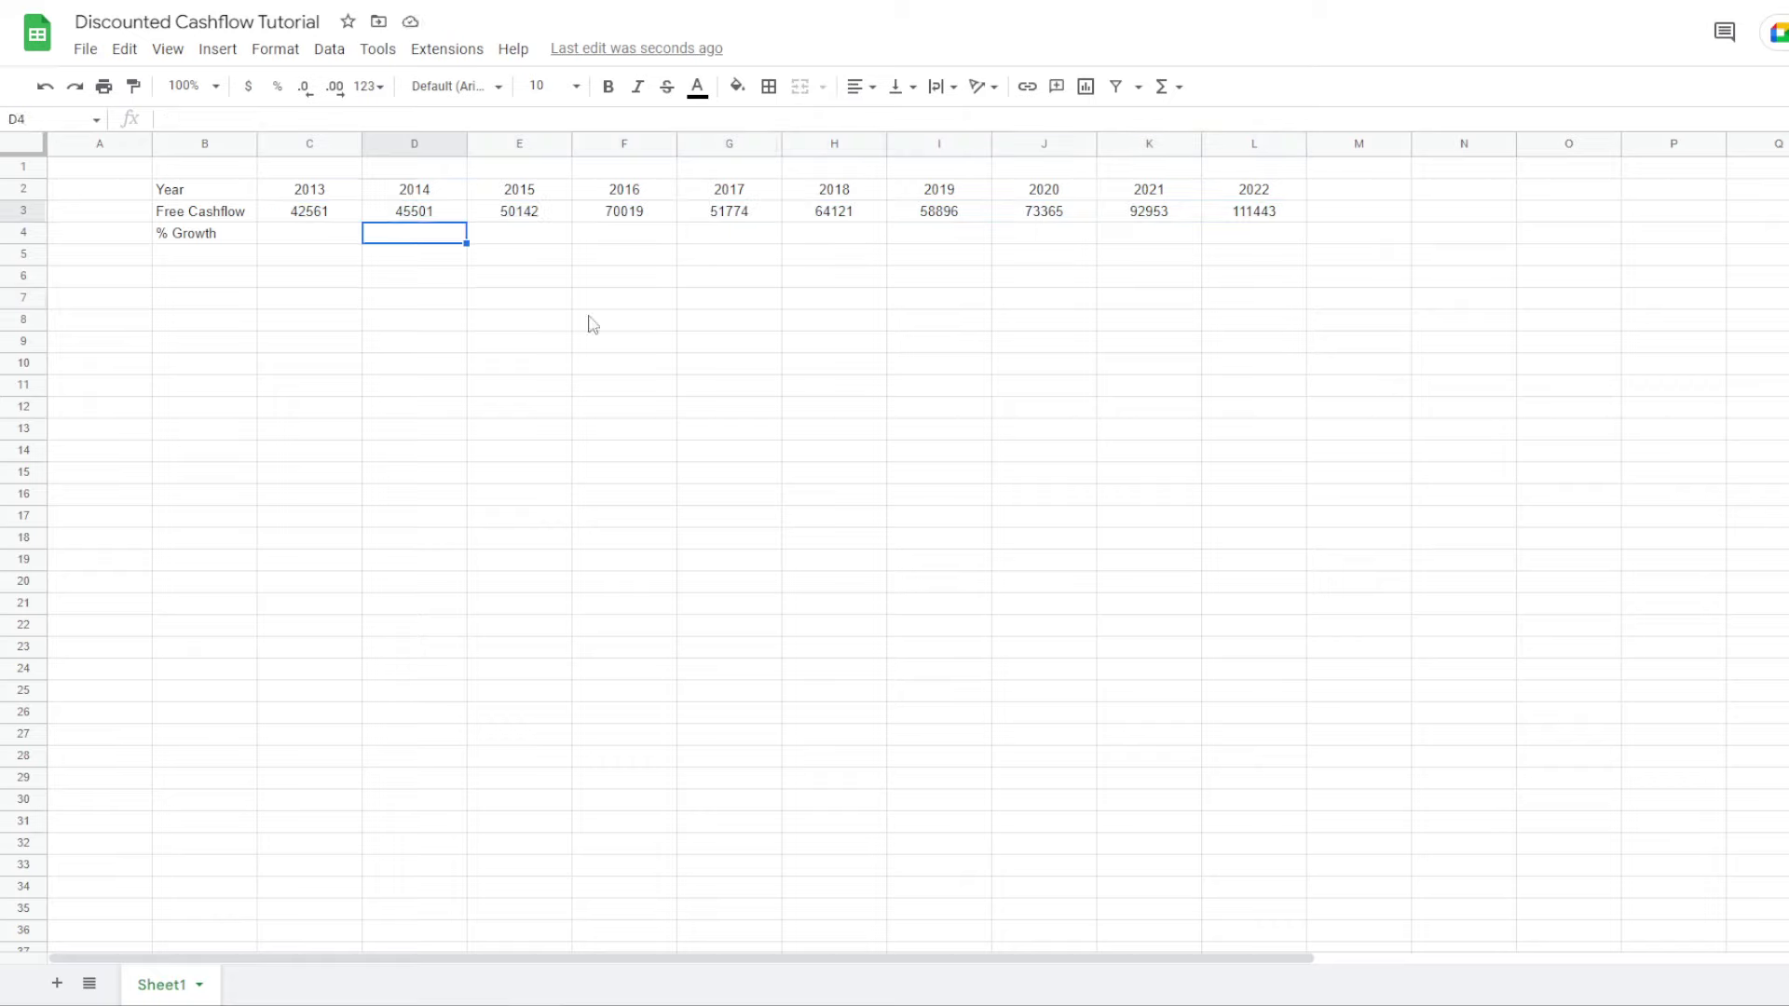
{"action": "type", "text": "="}
{"action": "left_click", "coordinate": [445, 215]}
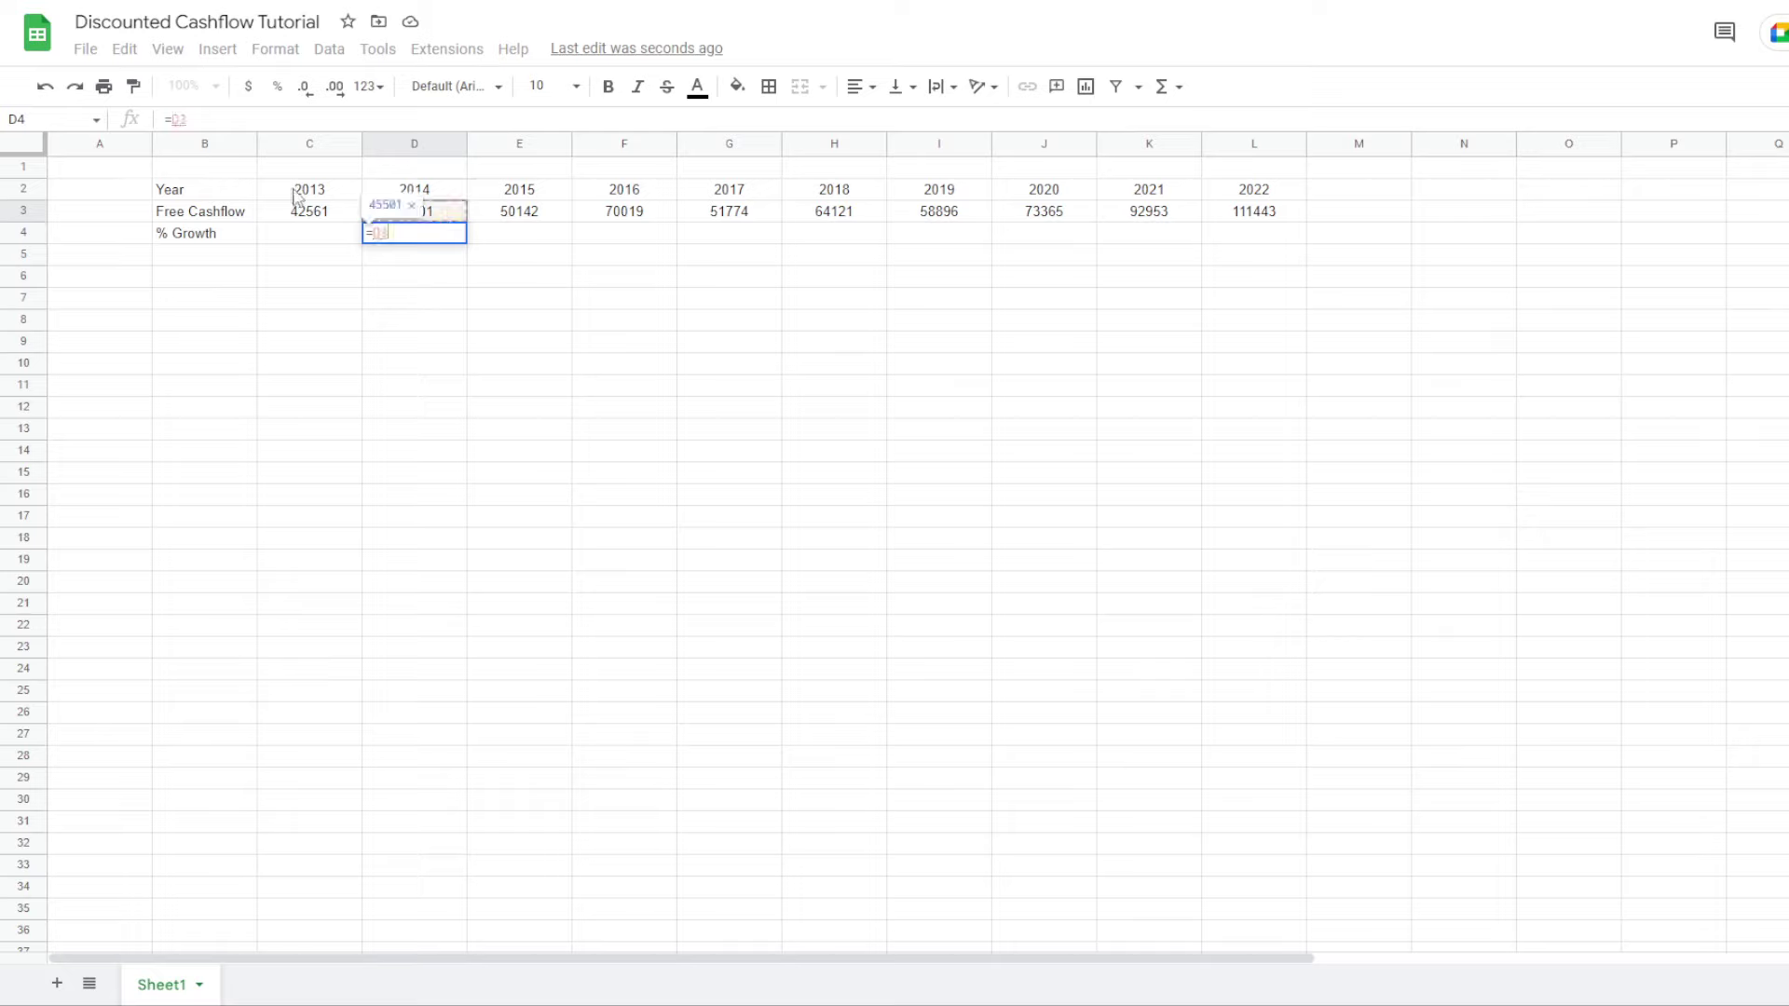
{"action": "type", "text": "/"}
{"action": "left_click", "coordinate": [312, 216]}
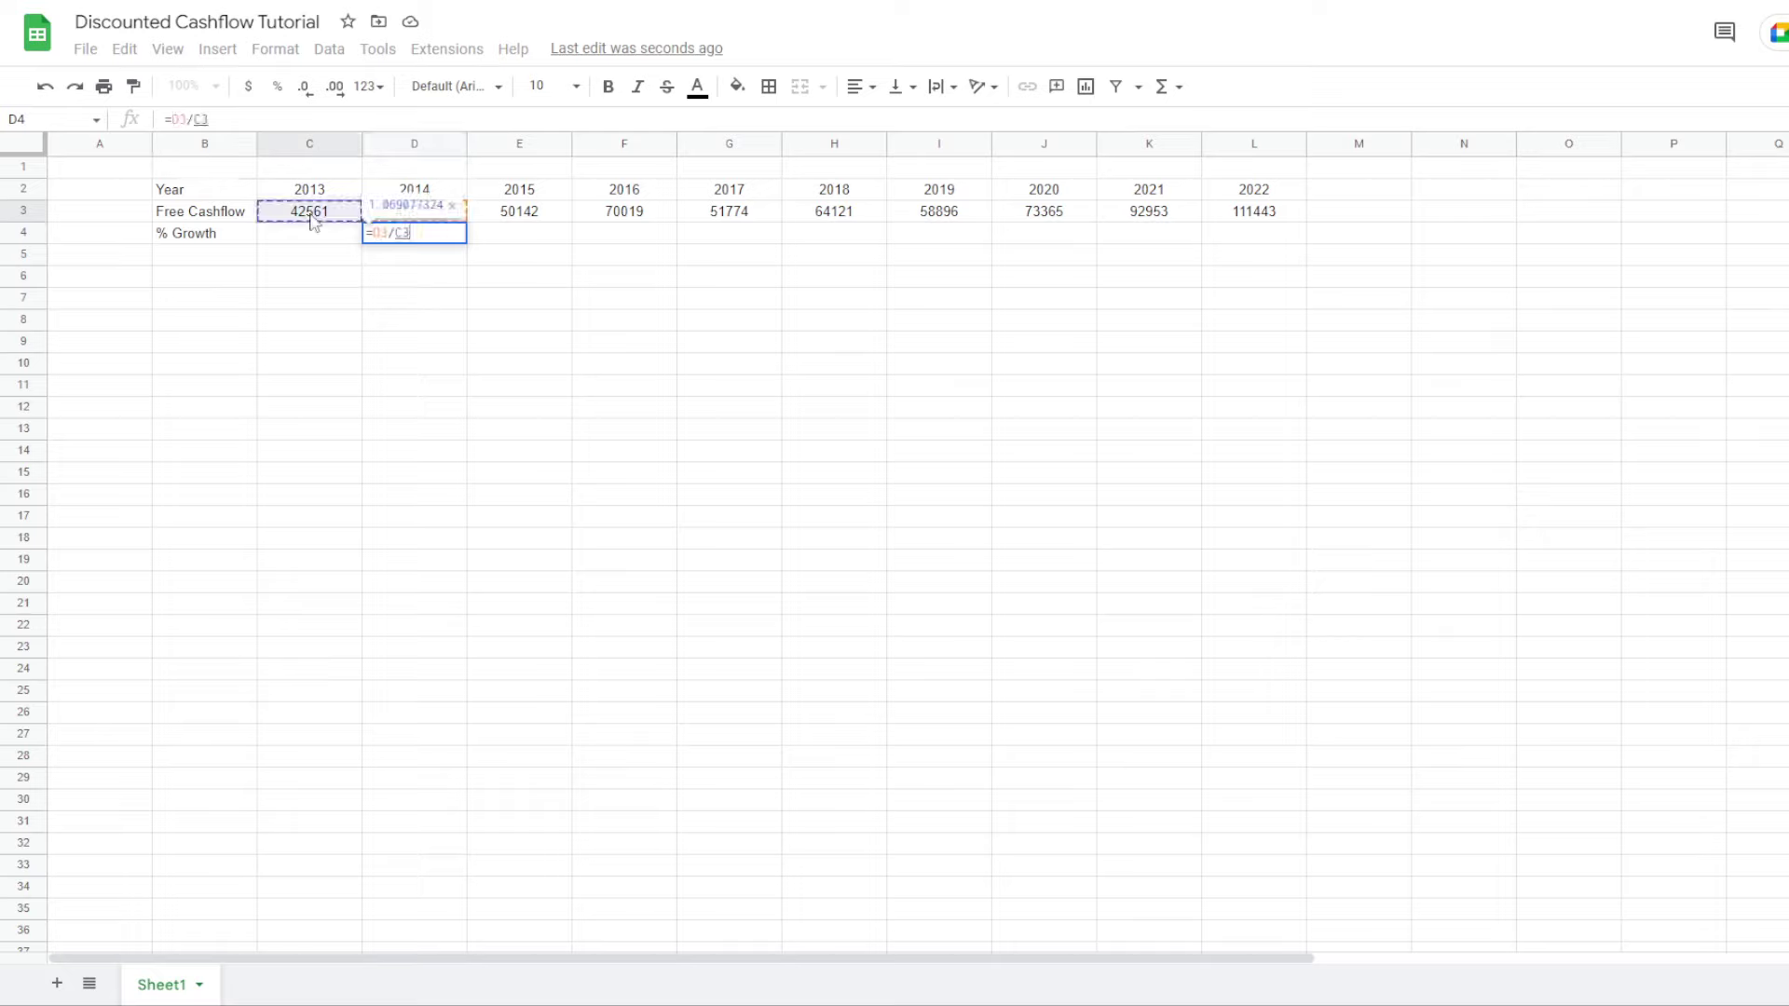
{"action": "type", "text": "-1"}
{"action": "key", "text": "ctrl+Return"}
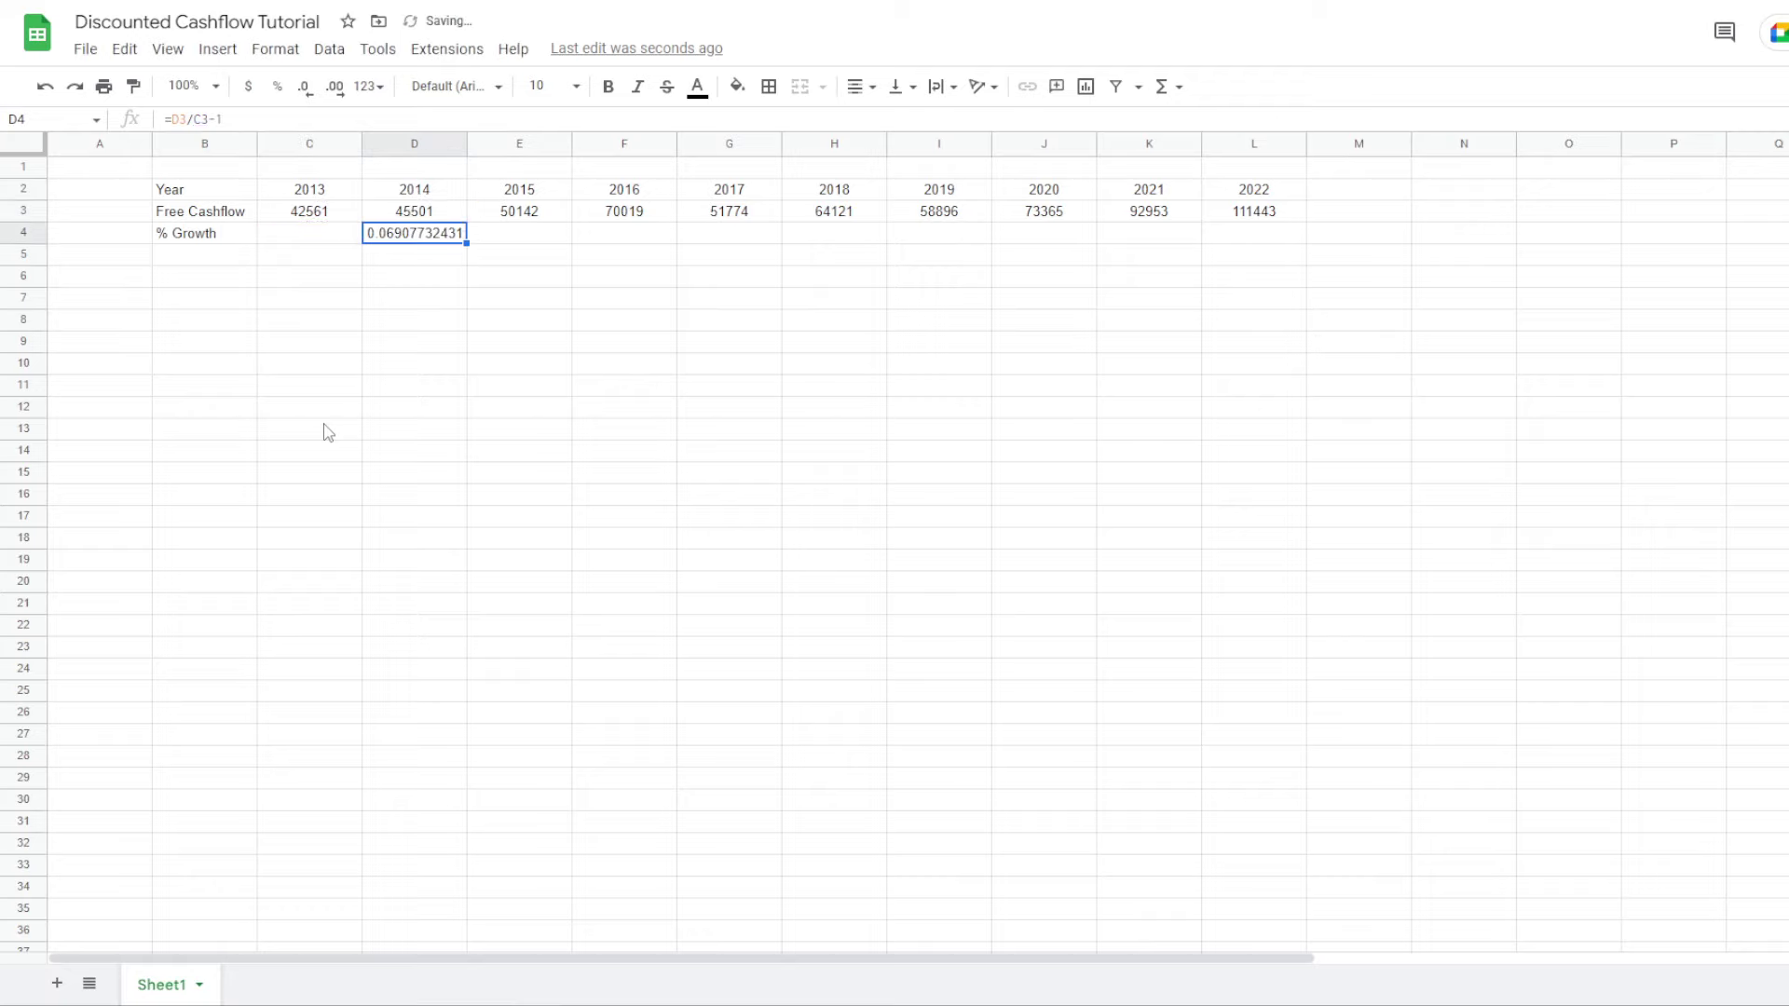
Format the 2014 growth rate in D4 as a percentage and center-align it
{"action": "left_click", "coordinate": [277, 87]}
{"action": "left_click", "coordinate": [858, 87]}
{"action": "left_click", "coordinate": [885, 122]}
{"action": "left_click", "coordinate": [391, 294]}
{"action": "left_click", "coordinate": [368, 236]}
{"action": "left_click", "coordinate": [321, 214]}
{"action": "left_click", "coordinate": [401, 212]}
{"action": "left_click", "coordinate": [321, 214]}
{"action": "left_click", "coordinate": [406, 214]}
Copy the growth formula from D4 across the % Growth row to L4 for 2022
{"action": "left_click", "coordinate": [411, 240]}
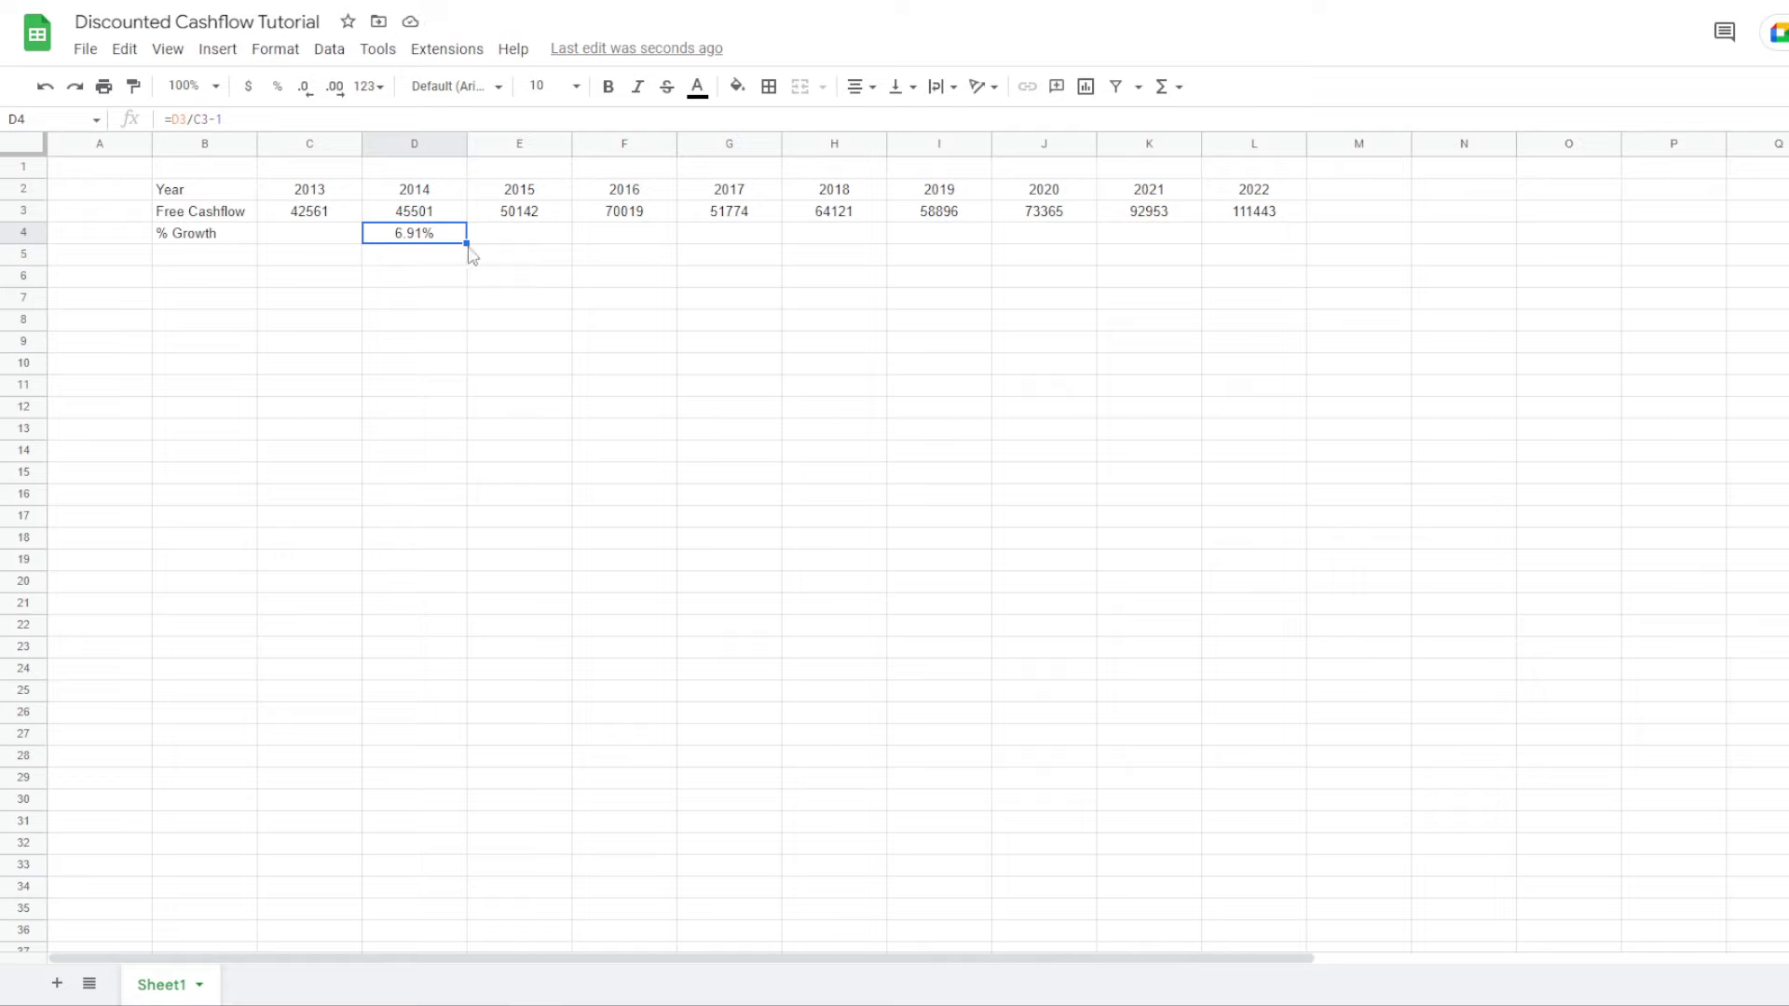
{"action": "left_click_drag", "start_coordinate": [466, 244], "coordinate": [1276, 244]}
{"action": "left_click", "coordinate": [414, 364]}
{"action": "left_click", "coordinate": [689, 238]}
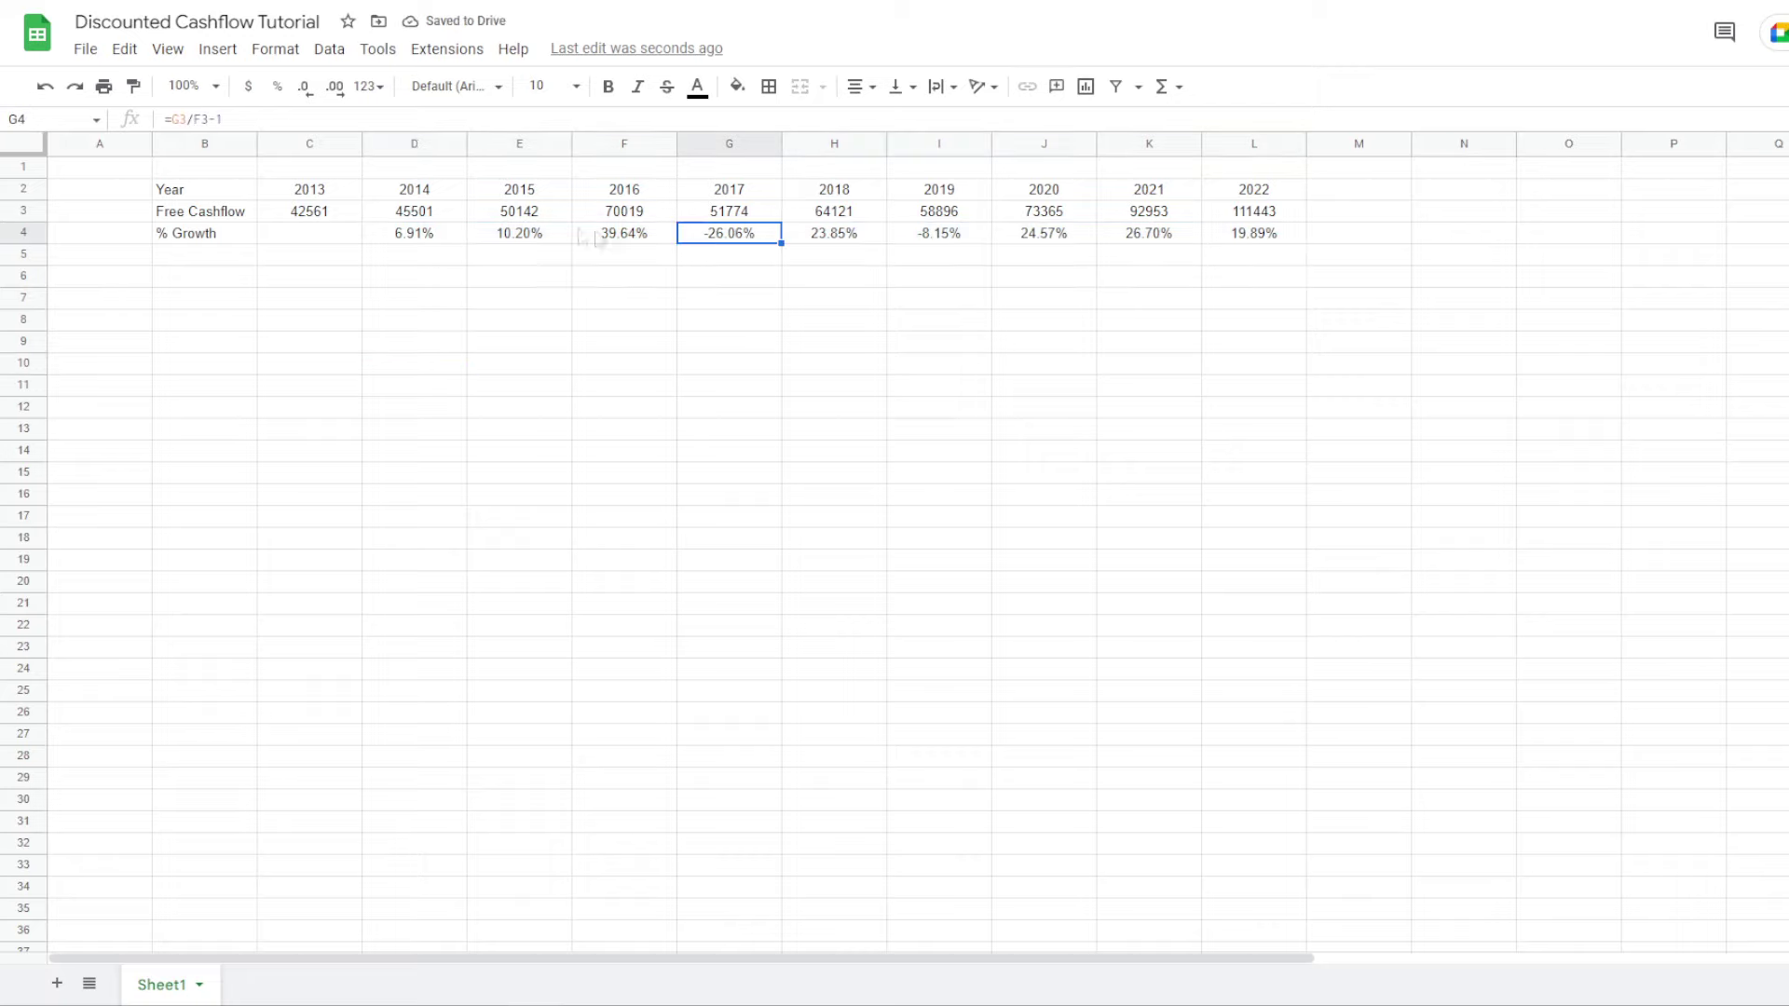
Examine the yearly growth rates in D4:L4 and the summary statistics for that range
{"action": "left_click_drag", "start_coordinate": [417, 238], "coordinate": [1229, 249]}
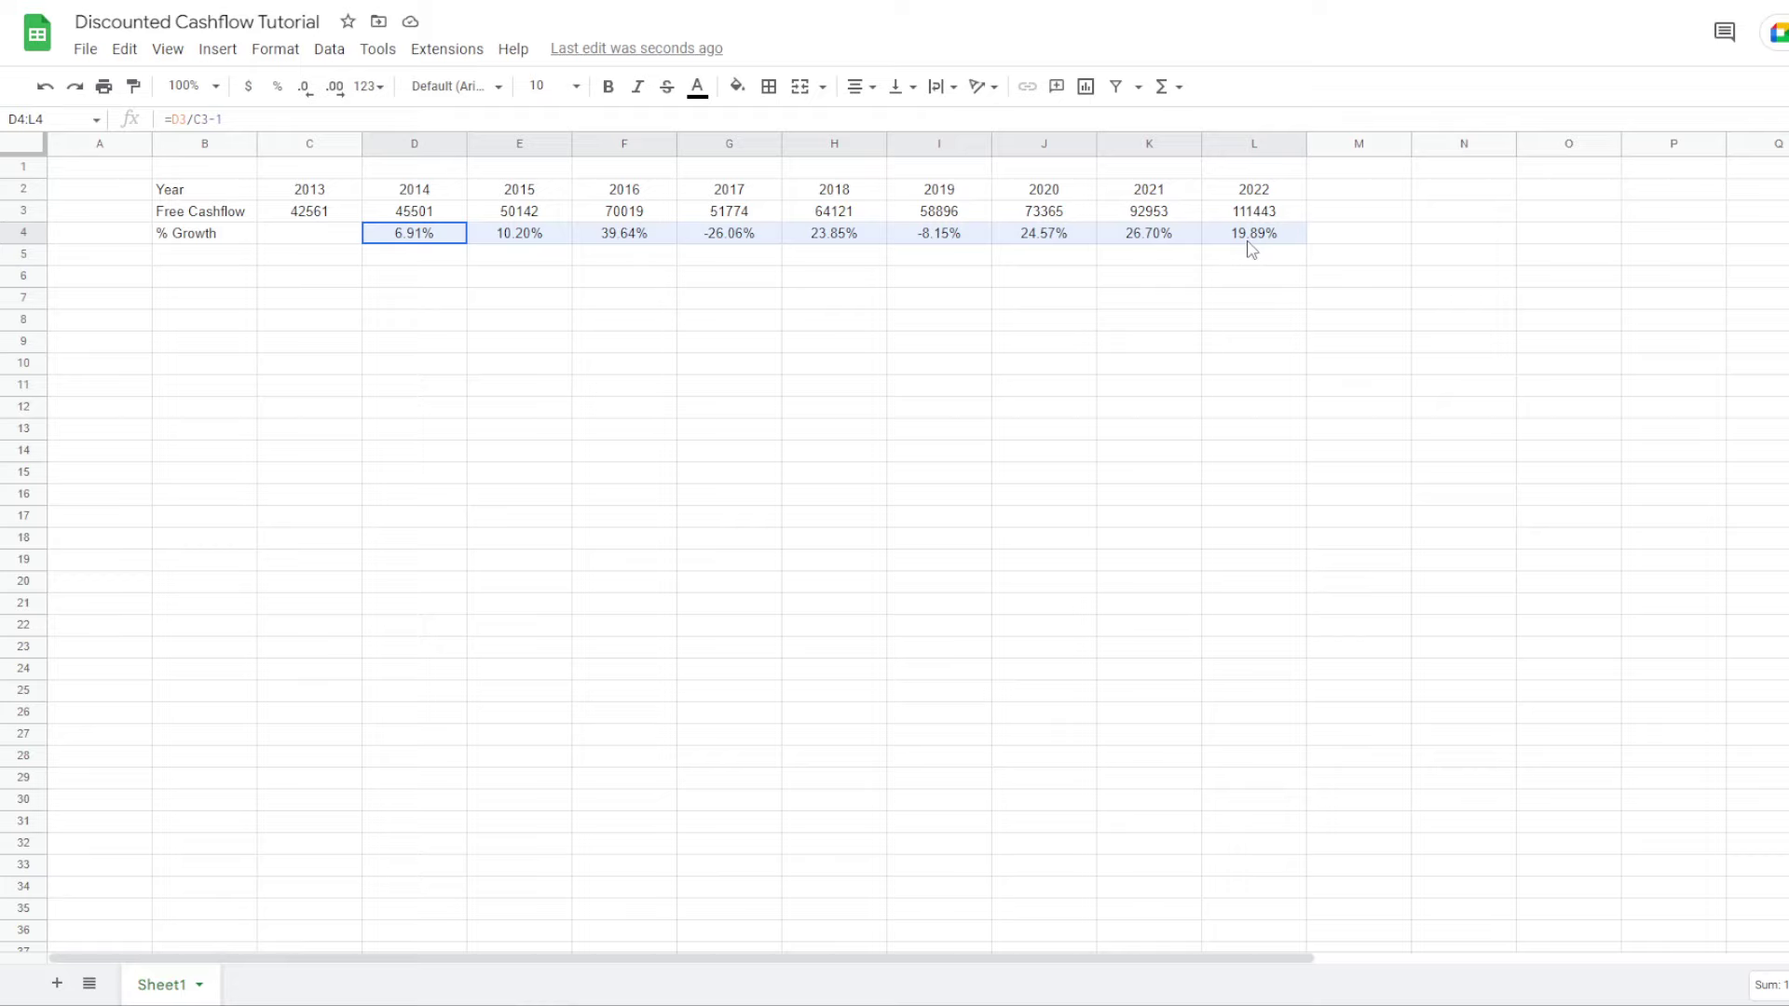
{"action": "left_click_drag", "start_coordinate": [1252, 250], "coordinate": [1198, 245]}
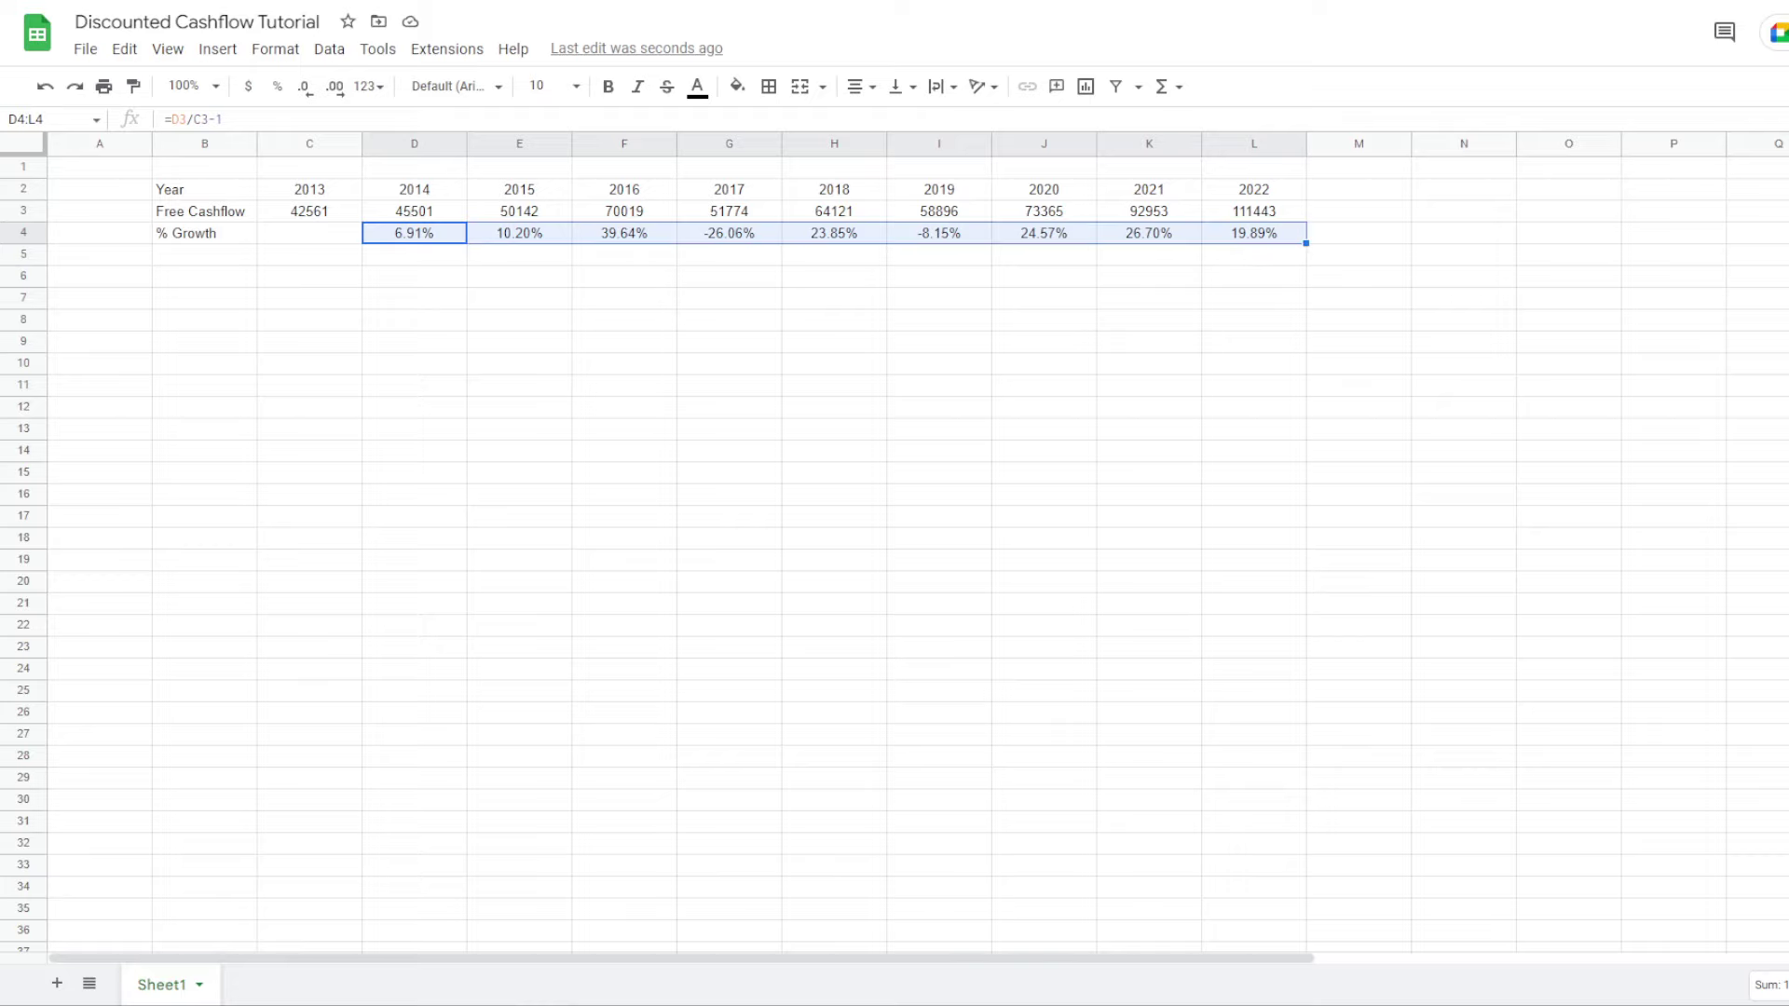
{"action": "left_click", "coordinate": [430, 303]}
{"action": "left_click_drag", "start_coordinate": [422, 235], "coordinate": [1271, 244]}
{"action": "left_click", "coordinate": [1767, 984]}
{"action": "left_click", "coordinate": [1043, 538]}
{"action": "left_click_drag", "start_coordinate": [414, 233], "coordinate": [1250, 239]}
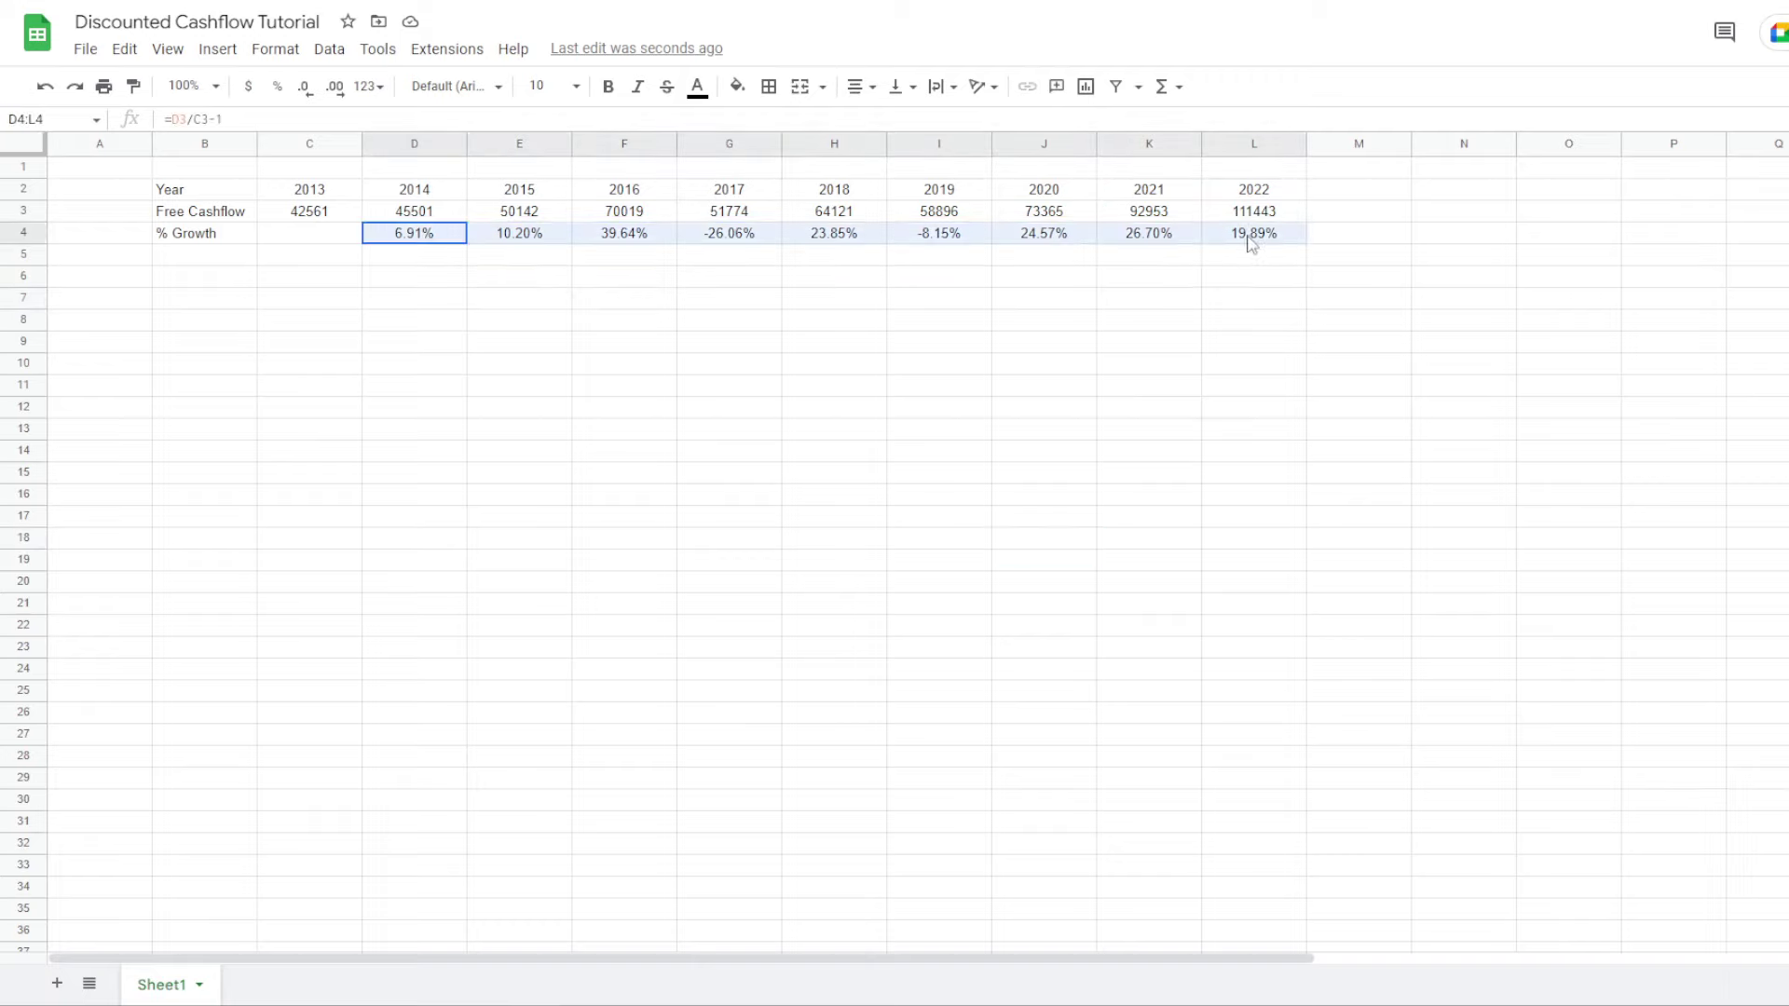
Label B6 as "Average Growth" below the historical free cash flow table
{"action": "left_click", "coordinate": [184, 280]}
{"action": "type", "text": "aV"}
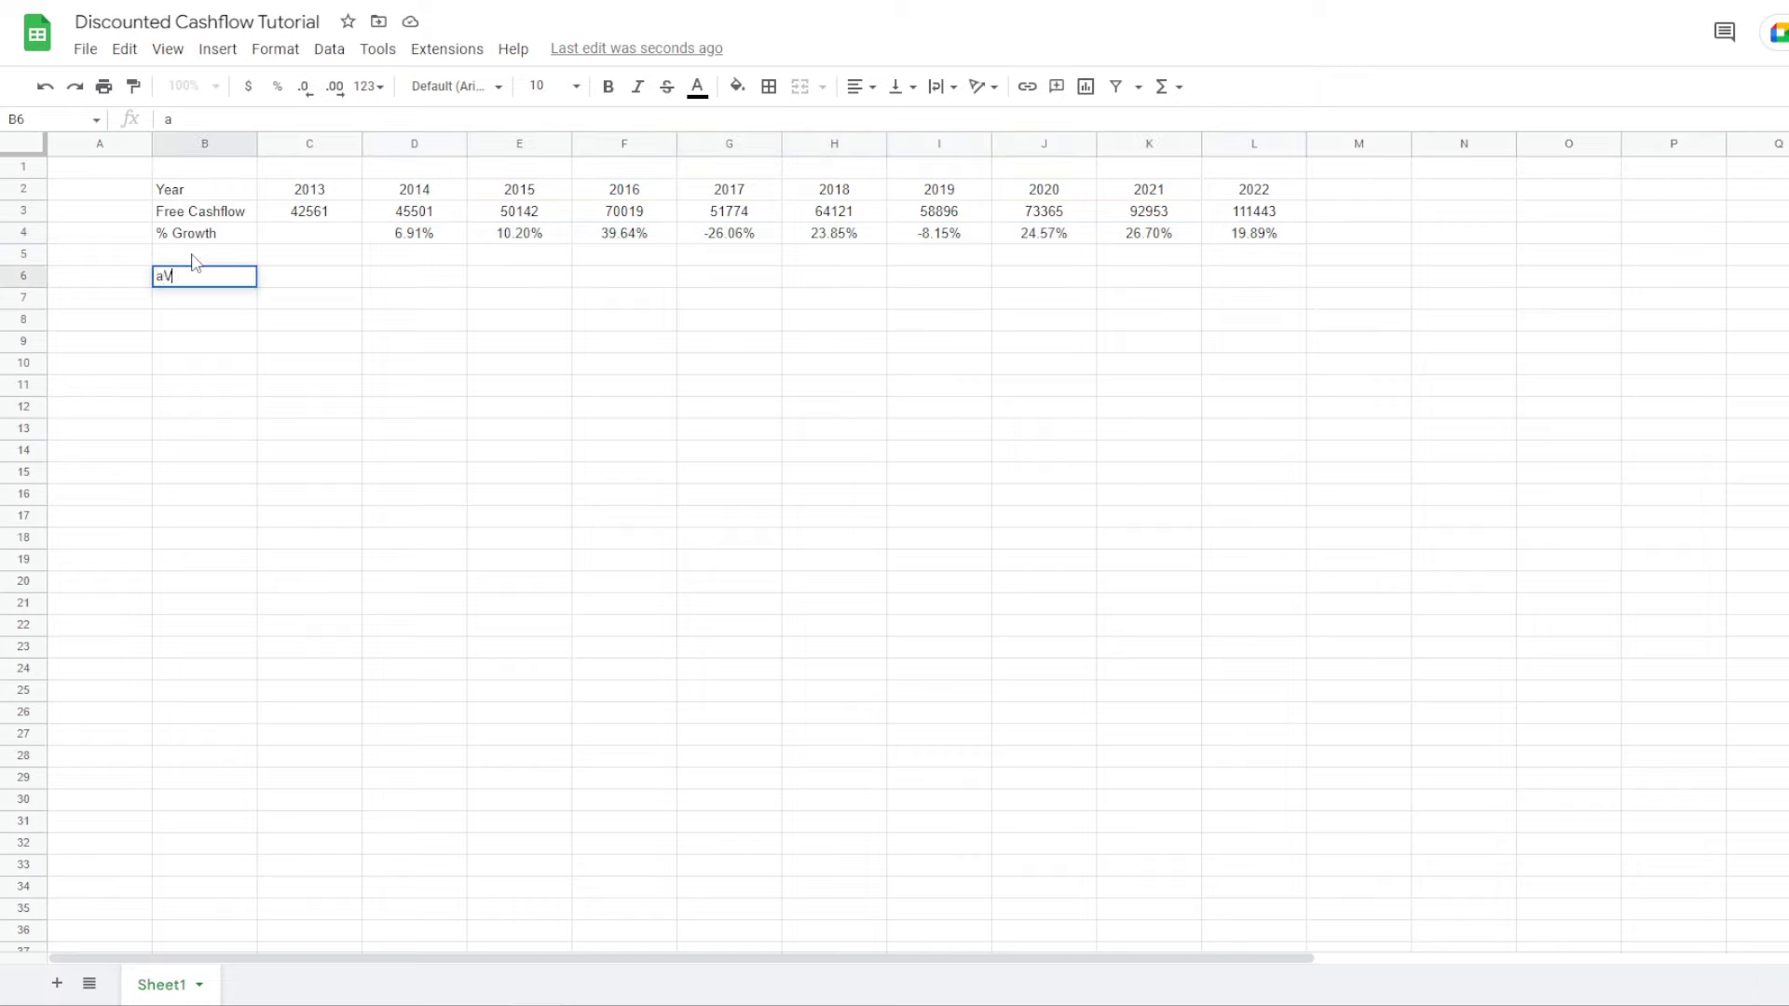
{"action": "type", "text": "verage Growth"}
{"action": "key", "text": "Return"}
Calculate the average growth rate in C6 with the formula =AVERAGE(D4:L4)
{"action": "key", "text": "Up"}
{"action": "key", "text": "Right"}
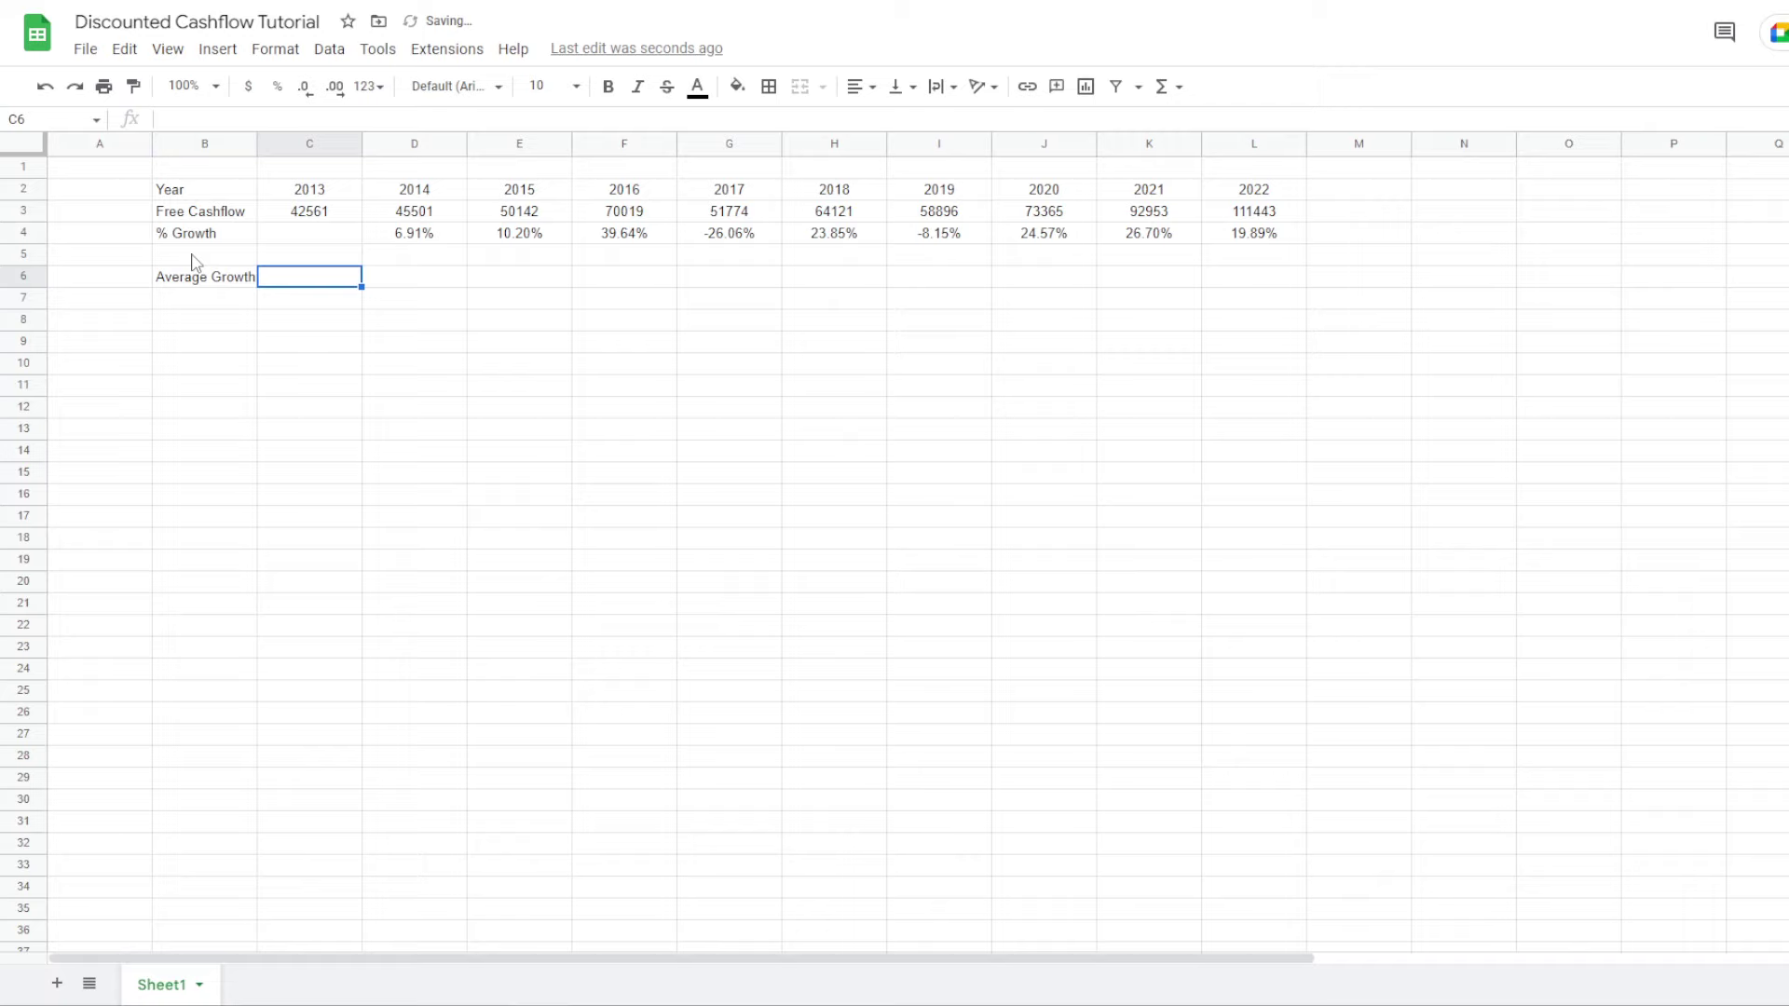
{"action": "type", "text": "=aver"}
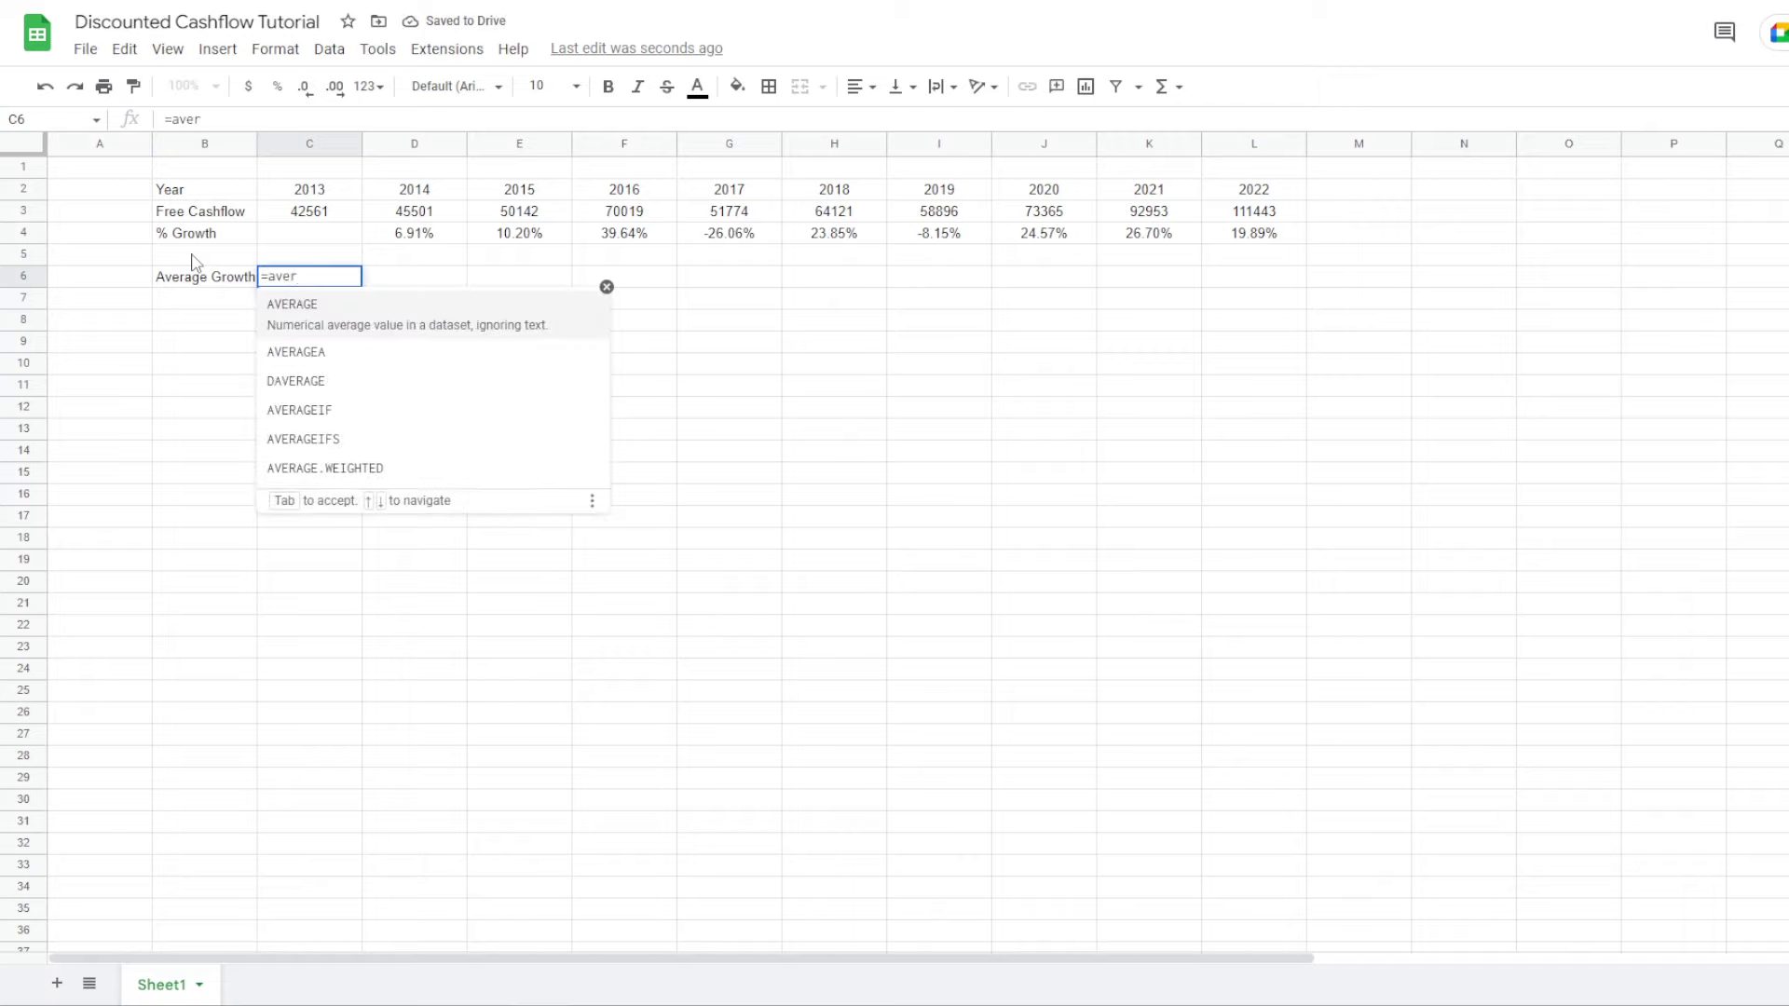
{"action": "key", "text": "Tab"}
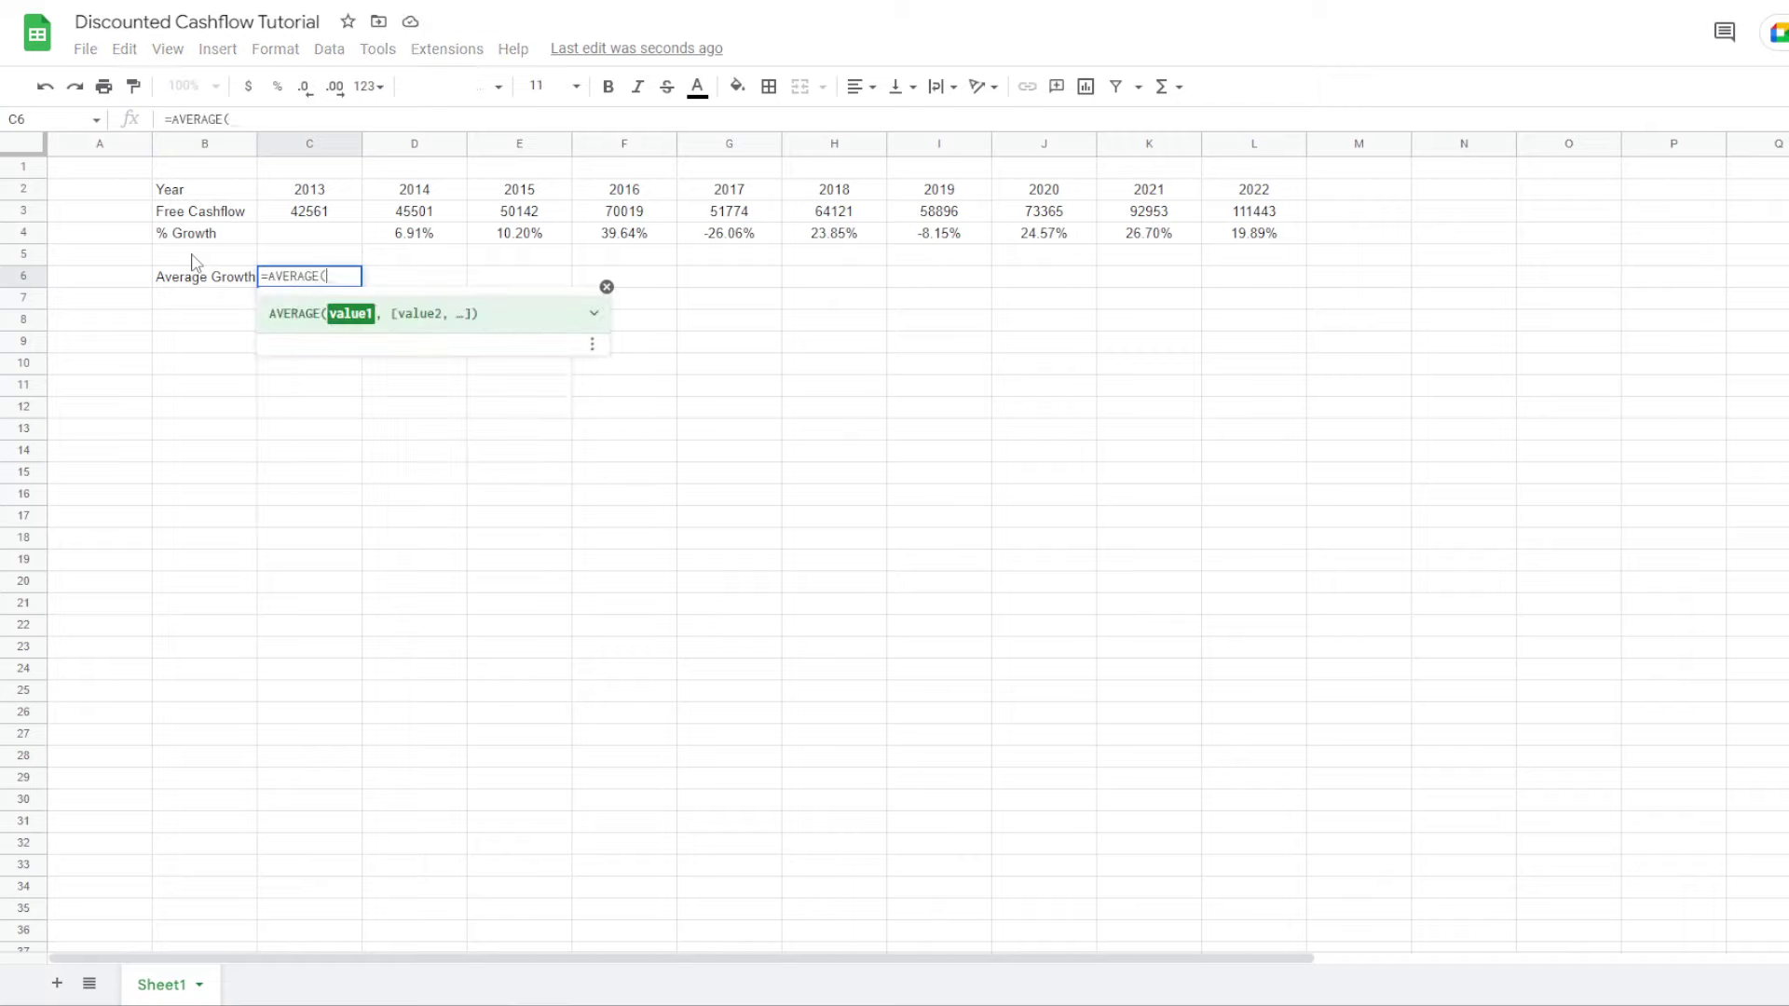
{"action": "left_click", "coordinate": [448, 238]}
{"action": "left_click_drag", "start_coordinate": [448, 238], "coordinate": [1262, 244]}
{"action": "key", "text": "Return"}
{"action": "key", "text": "Up"}
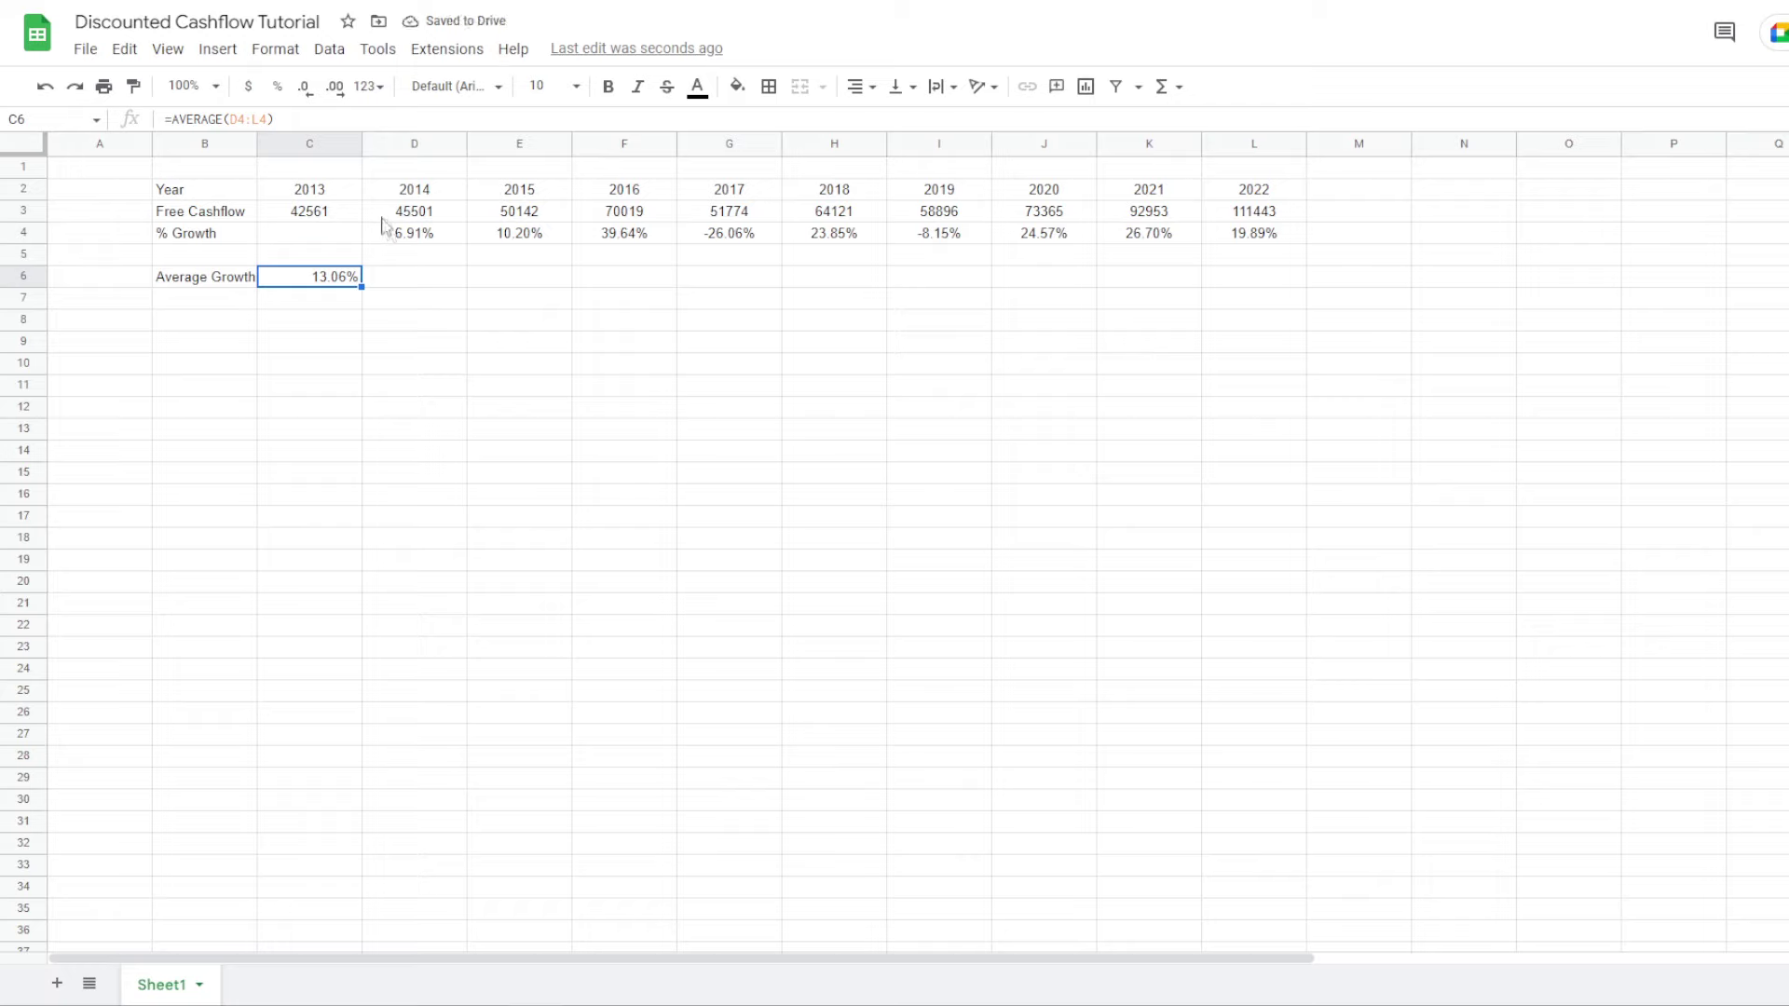
{"action": "left_click_drag", "start_coordinate": [403, 245], "coordinate": [1258, 245]}
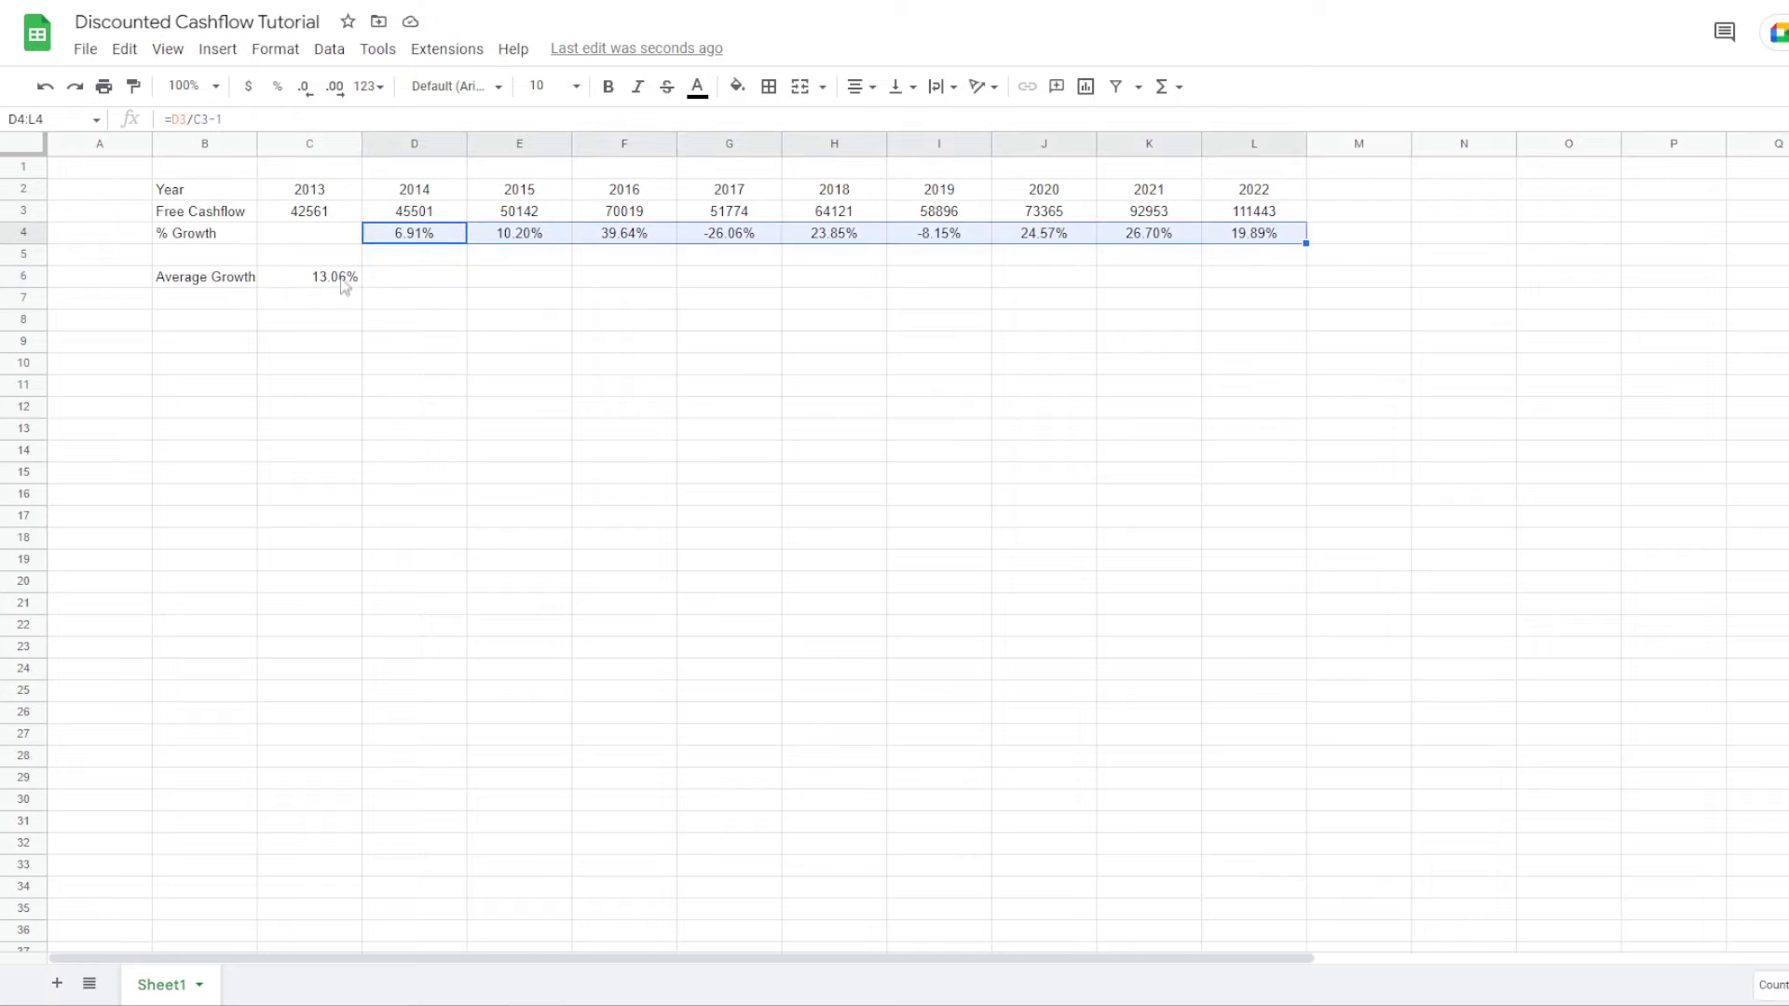
{"action": "left_click", "coordinate": [311, 285]}
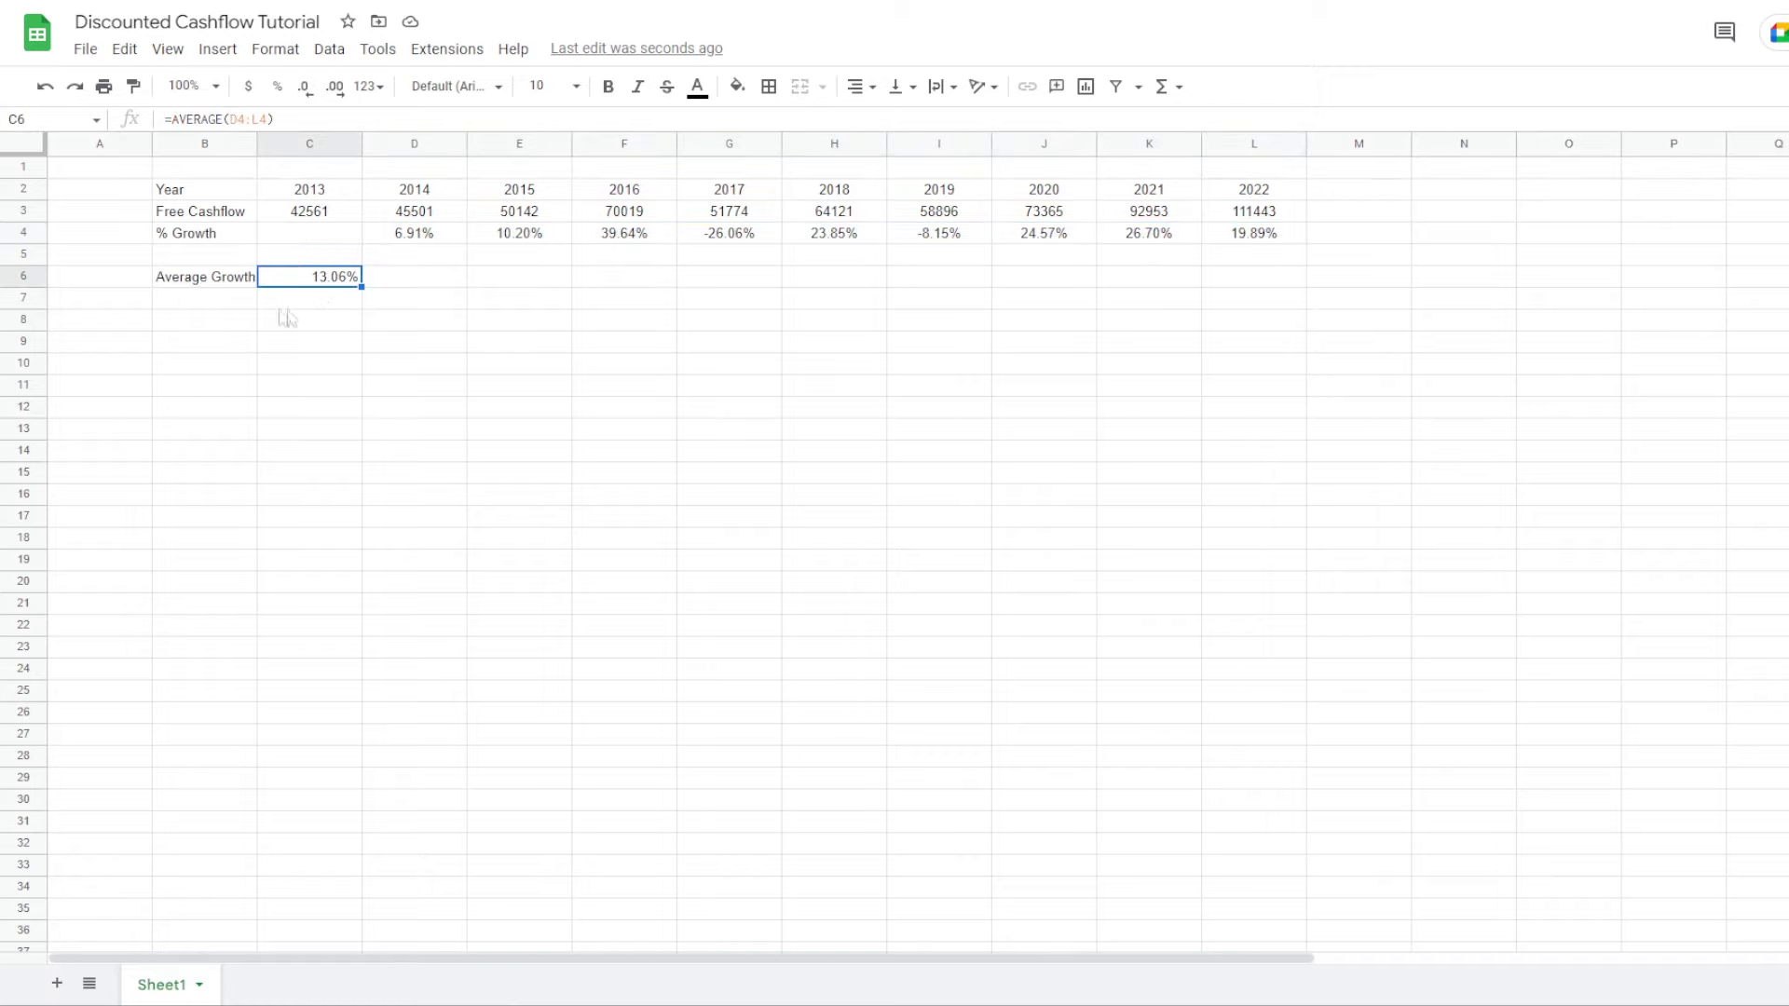
Label B7 as "Expected Growth" and widen column B so the label fits
{"action": "left_click", "coordinate": [233, 302]}
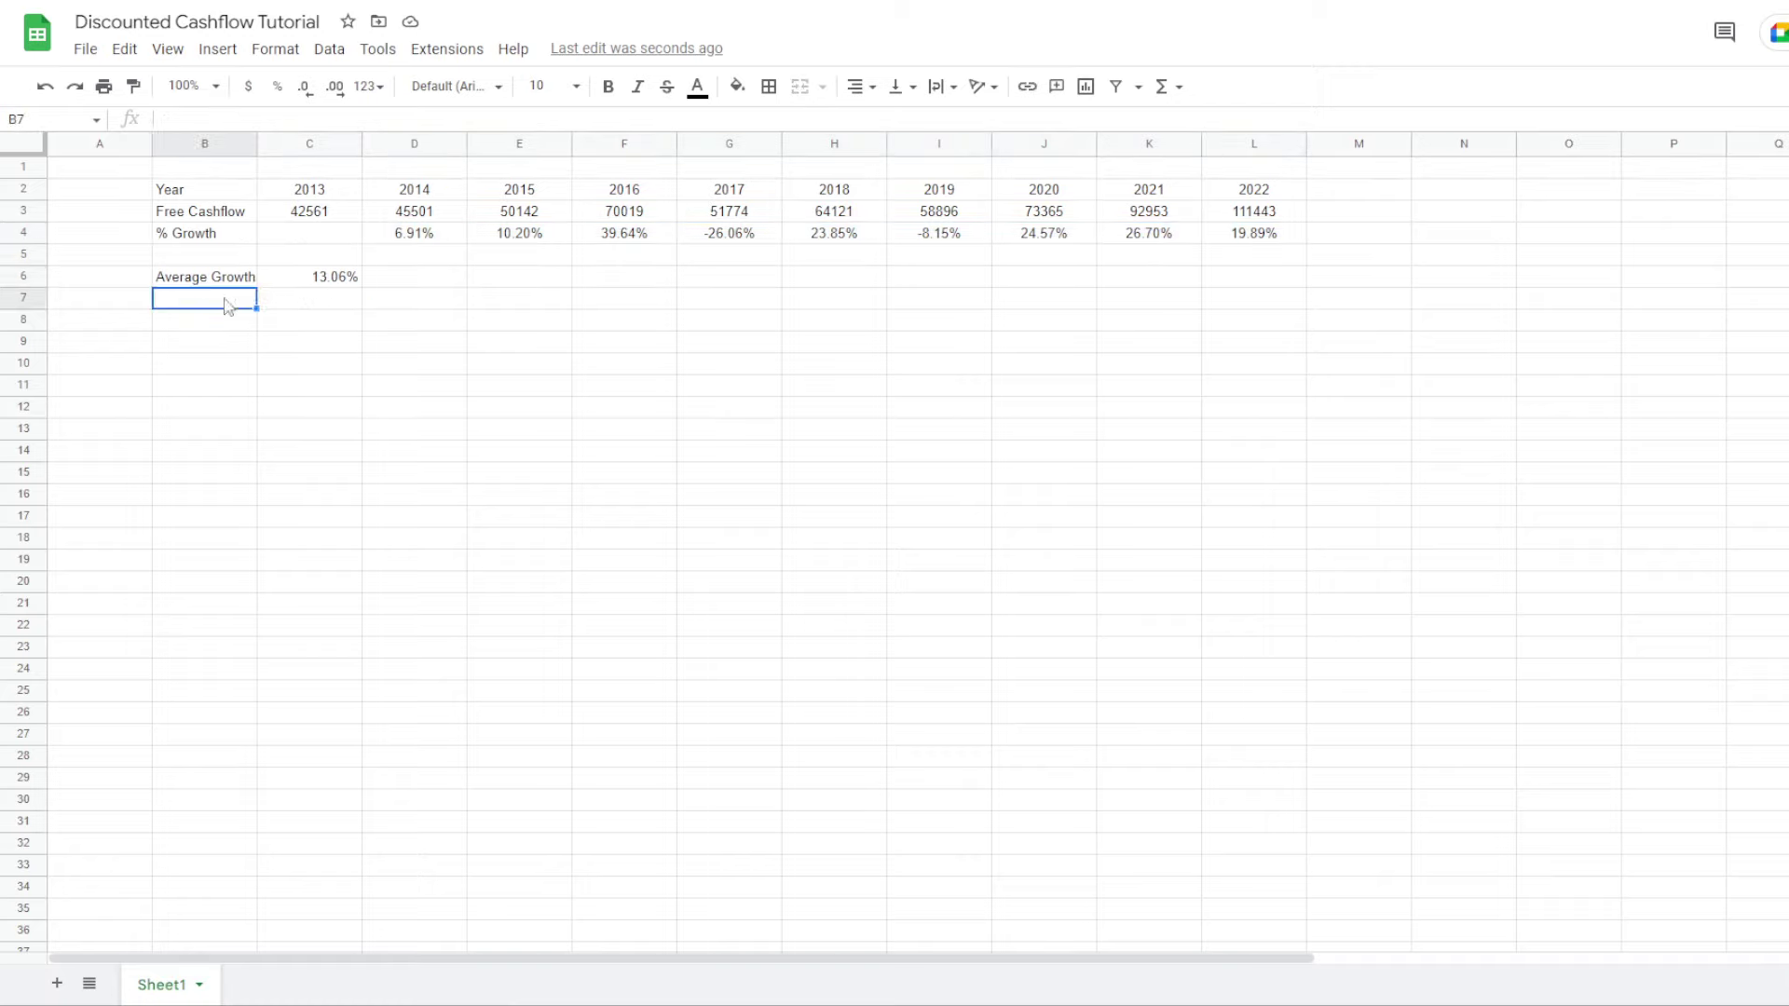
{"action": "type", "text": "Expected Growth"}
{"action": "key", "text": "Return"}
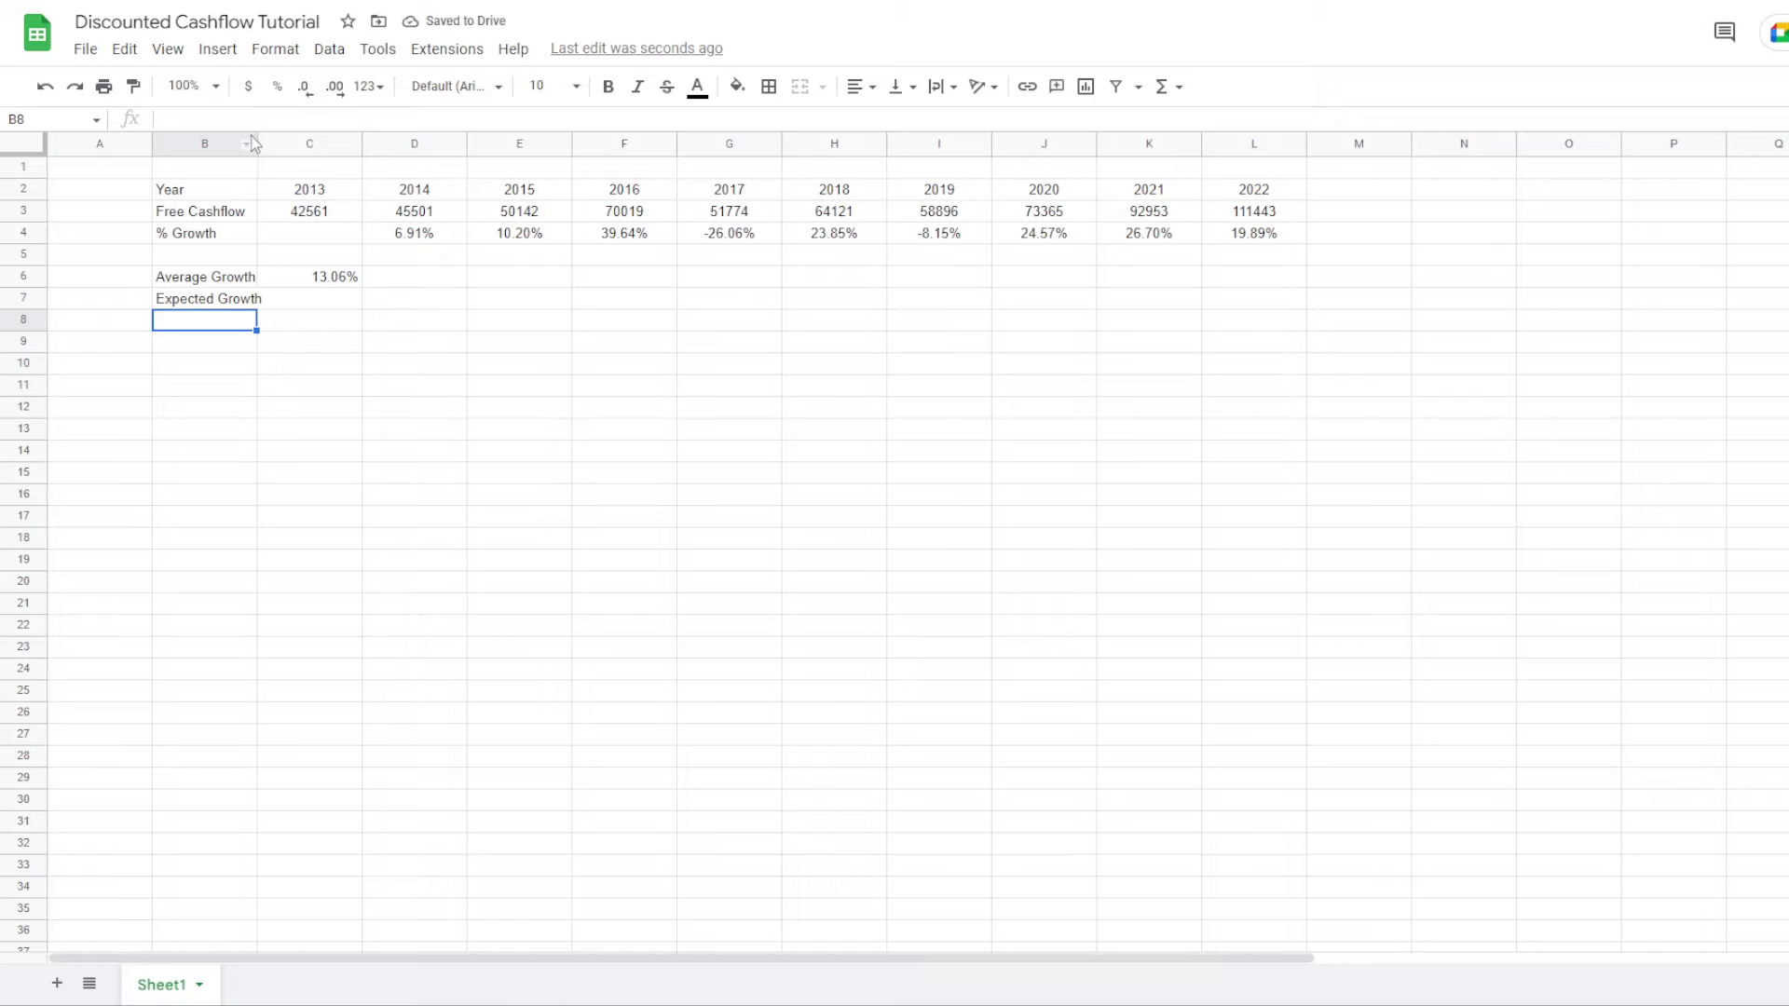
{"action": "left_click_drag", "start_coordinate": [257, 143], "coordinate": [275, 143]}
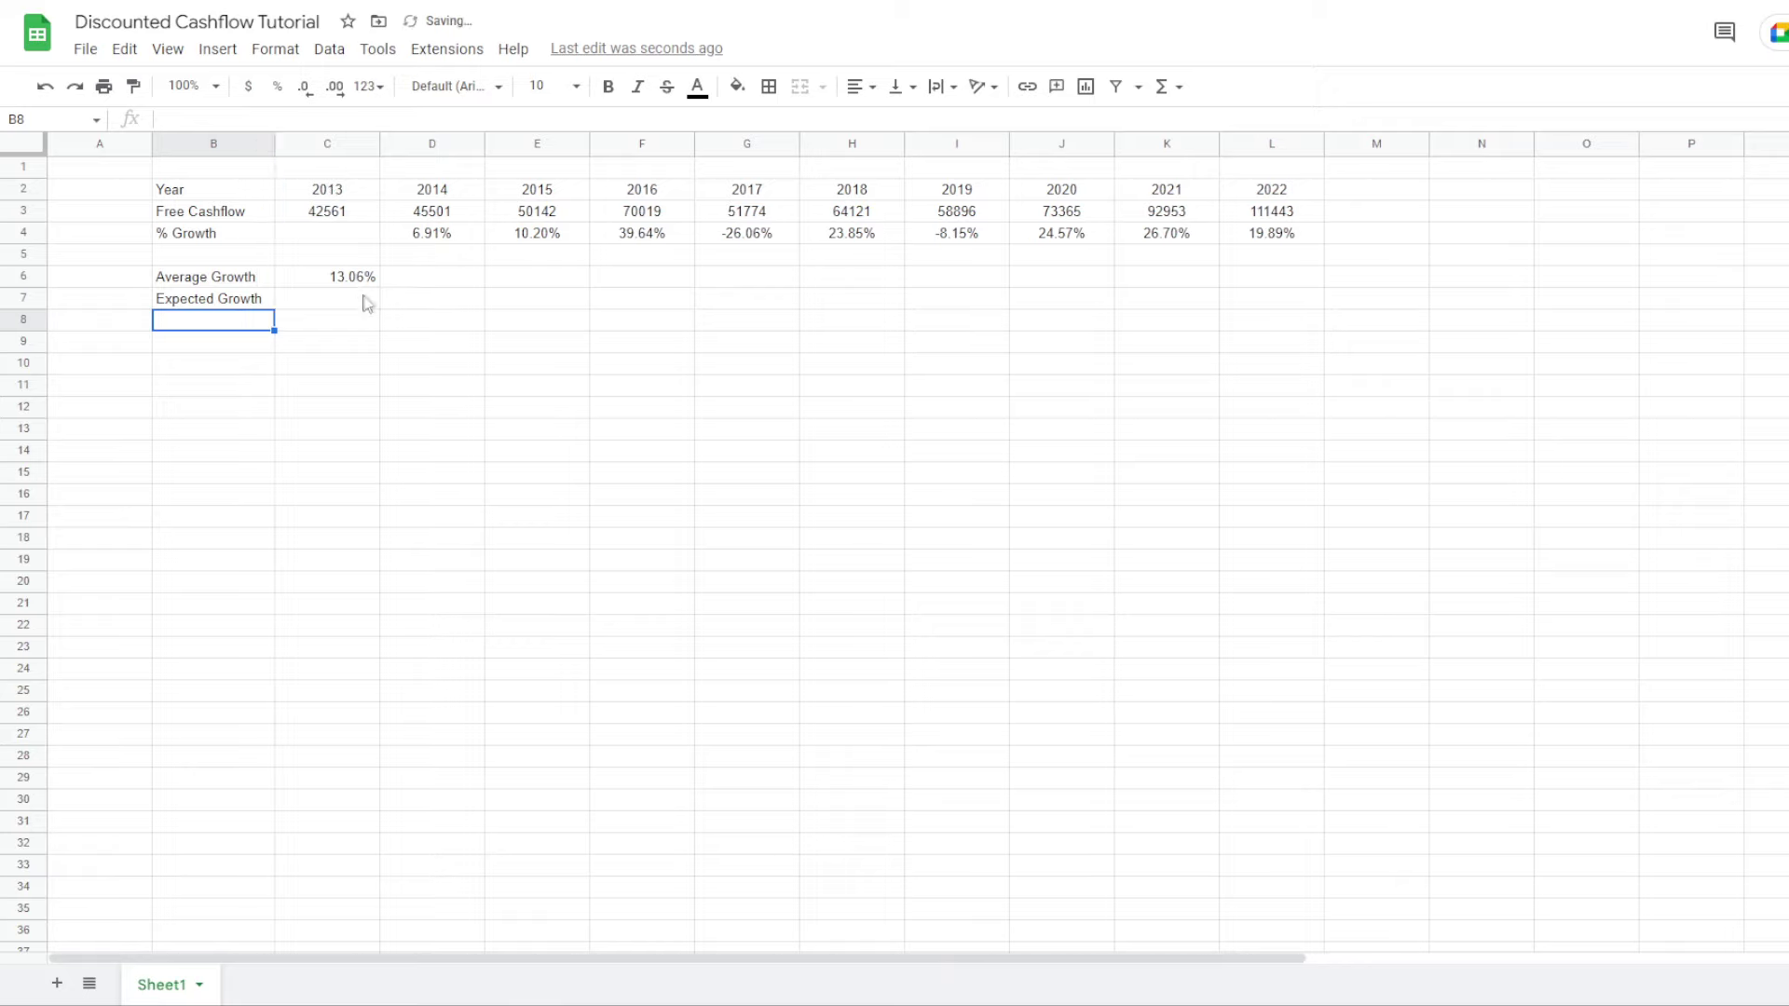
Set the expected growth rate in C7 to 8%, formatted as a percentage
{"action": "left_click", "coordinate": [359, 298]}
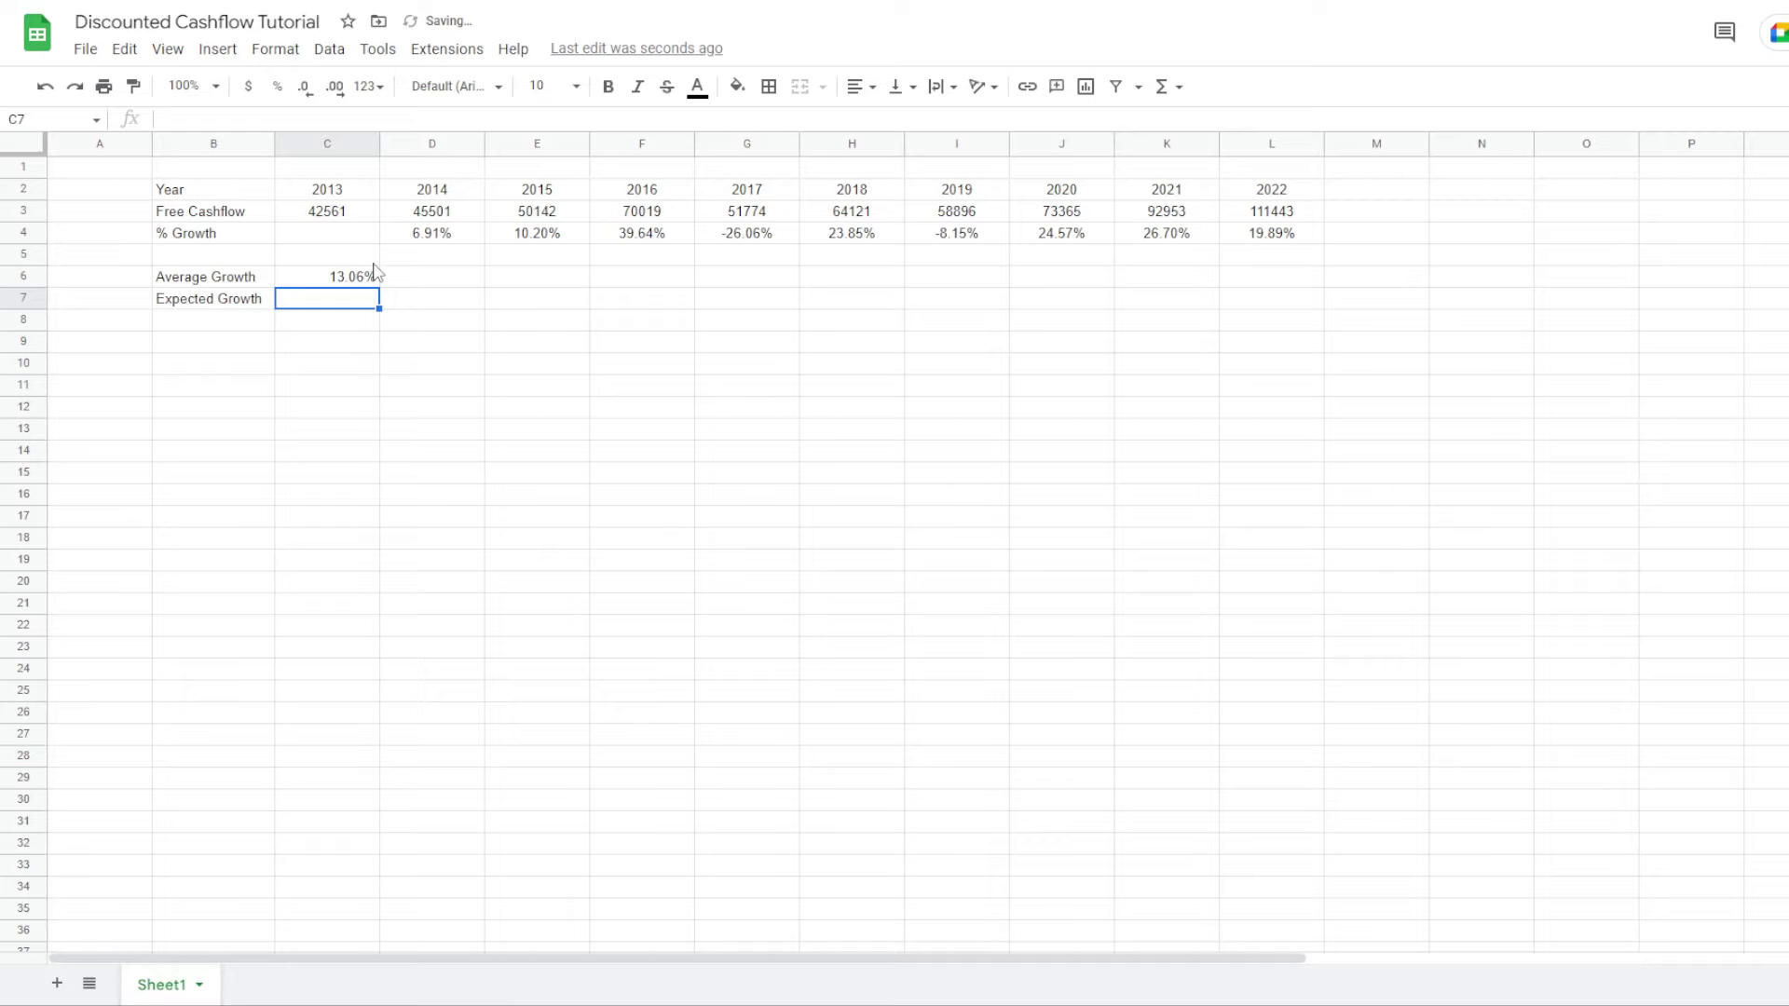
{"action": "type", "text": "8"}
{"action": "key", "text": "Return"}
{"action": "left_click", "coordinate": [278, 87]}
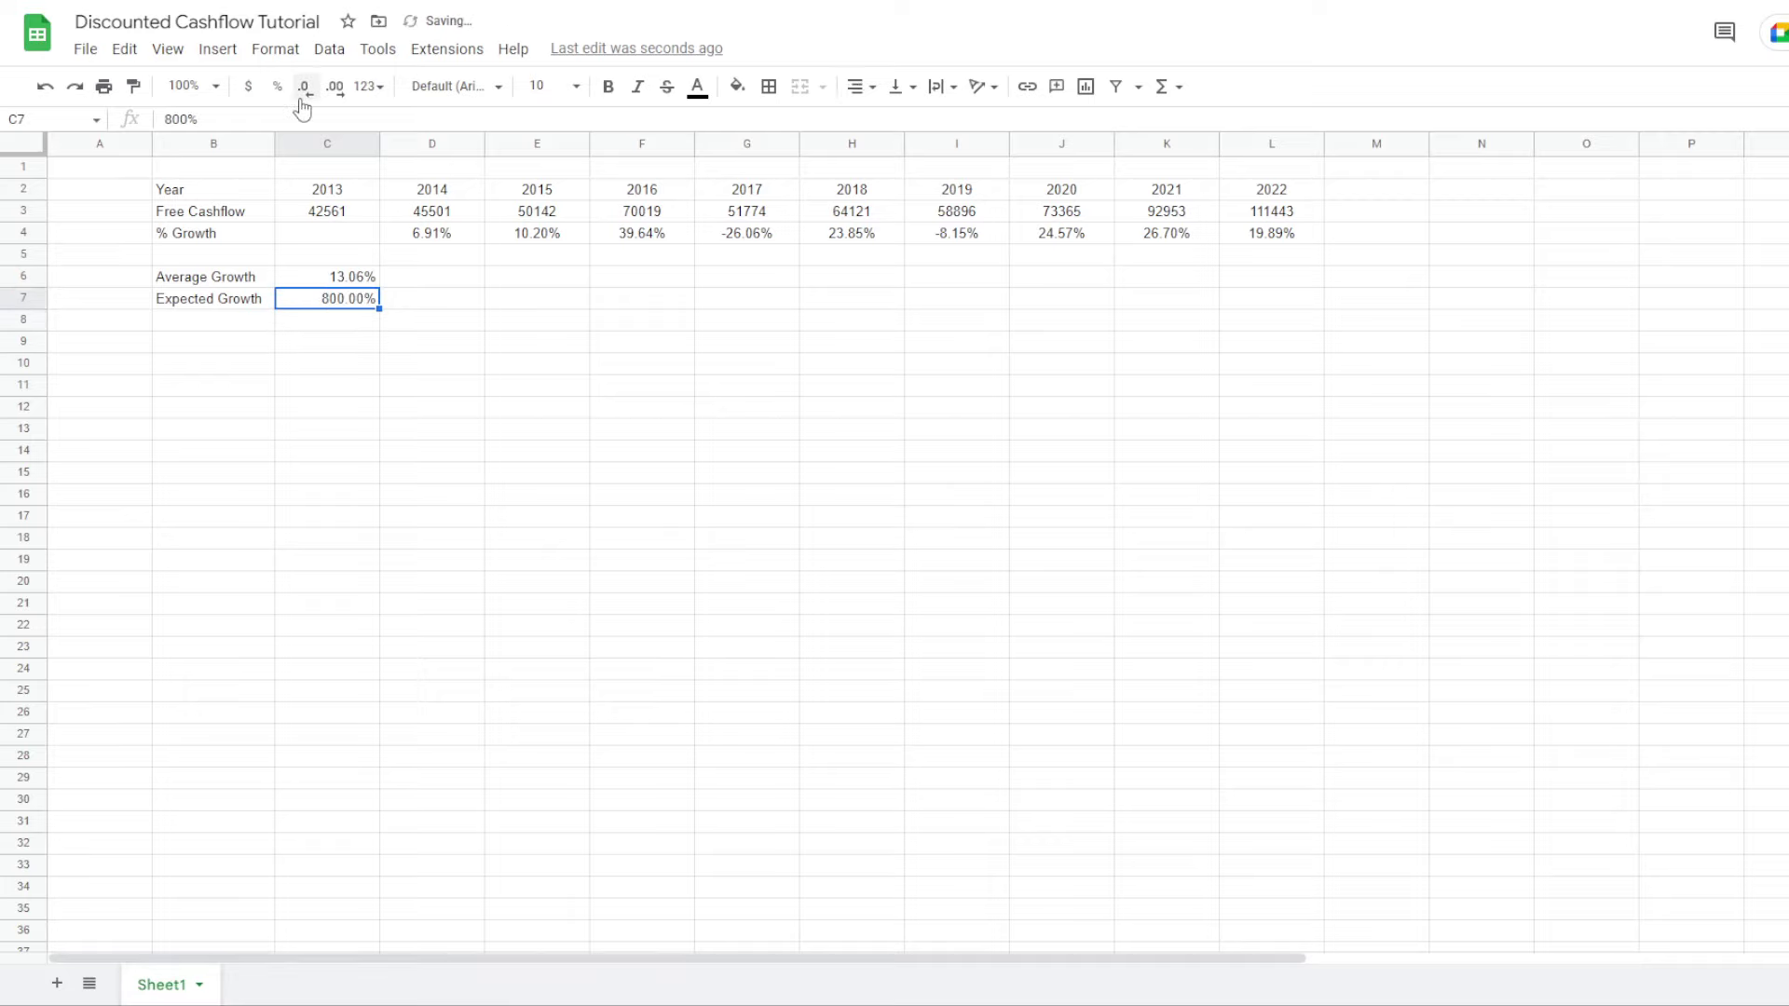
{"action": "type", "text": "8"}
{"action": "key", "text": "Return"}
{"action": "key", "text": "Up"}
Review the historical free cash flow against the average and expected growth rates
{"action": "left_click_drag", "start_coordinate": [223, 191], "coordinate": [1306, 306]}
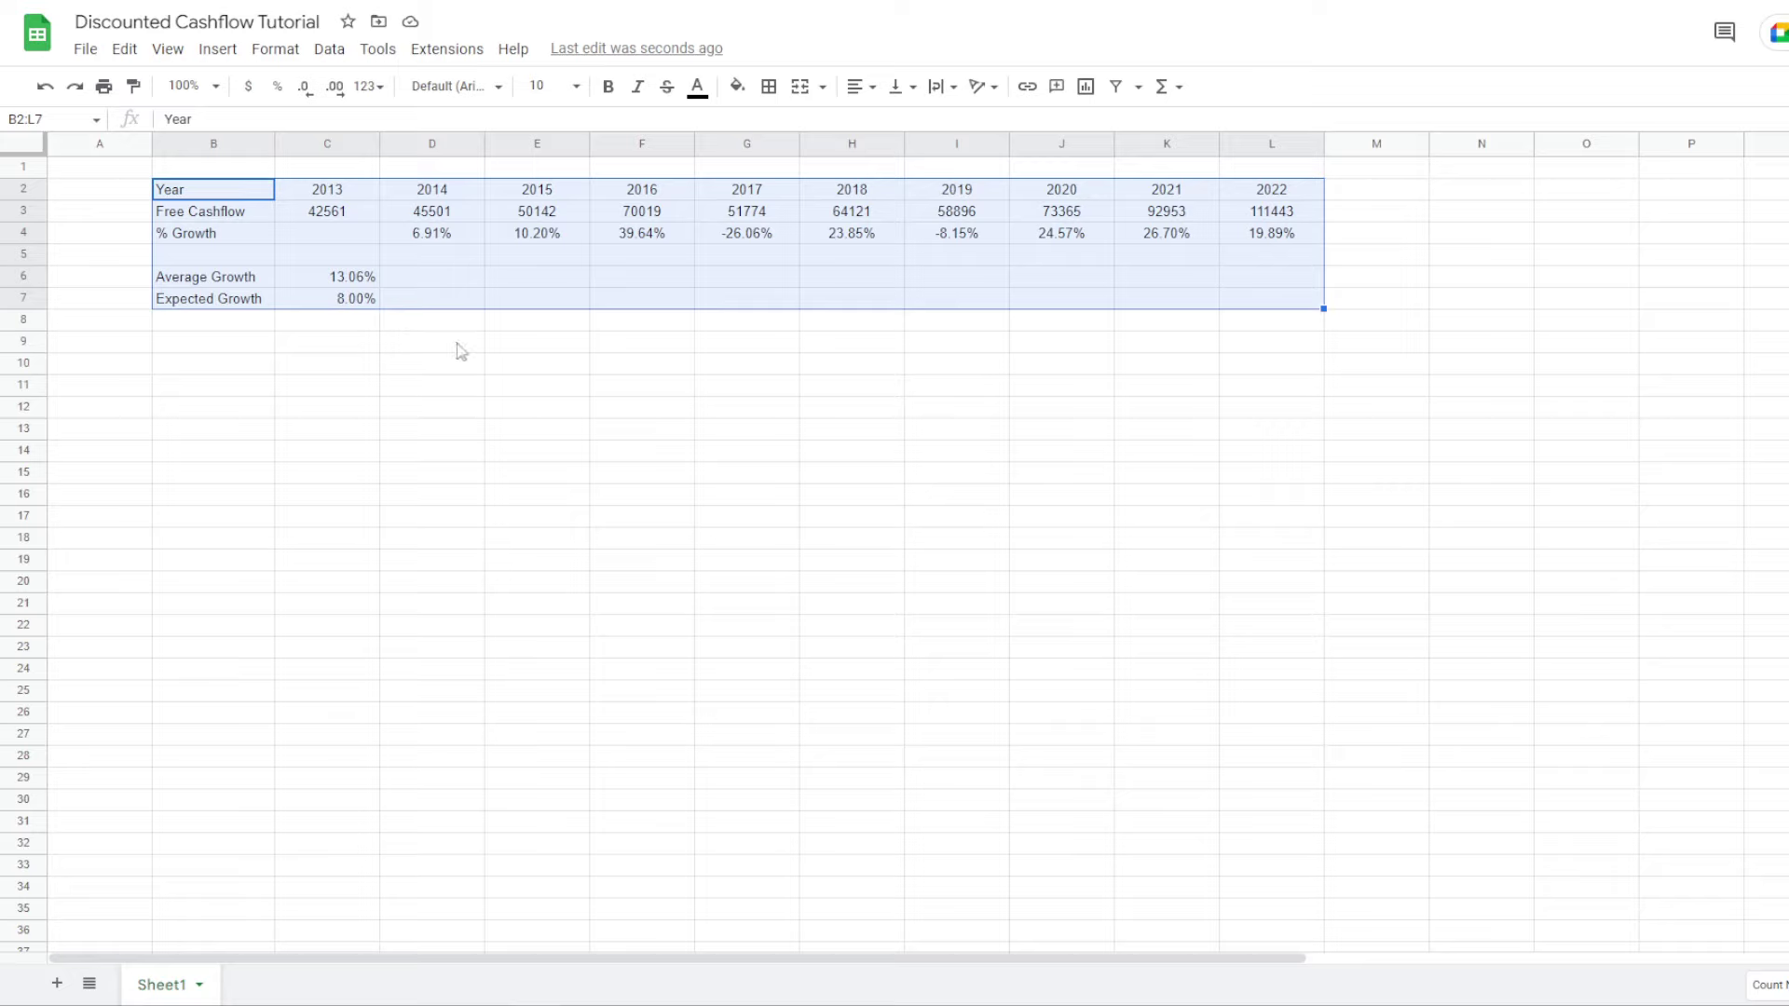
{"action": "left_click", "coordinate": [494, 215]}
{"action": "left_click_drag", "start_coordinate": [327, 211], "coordinate": [1304, 212]}
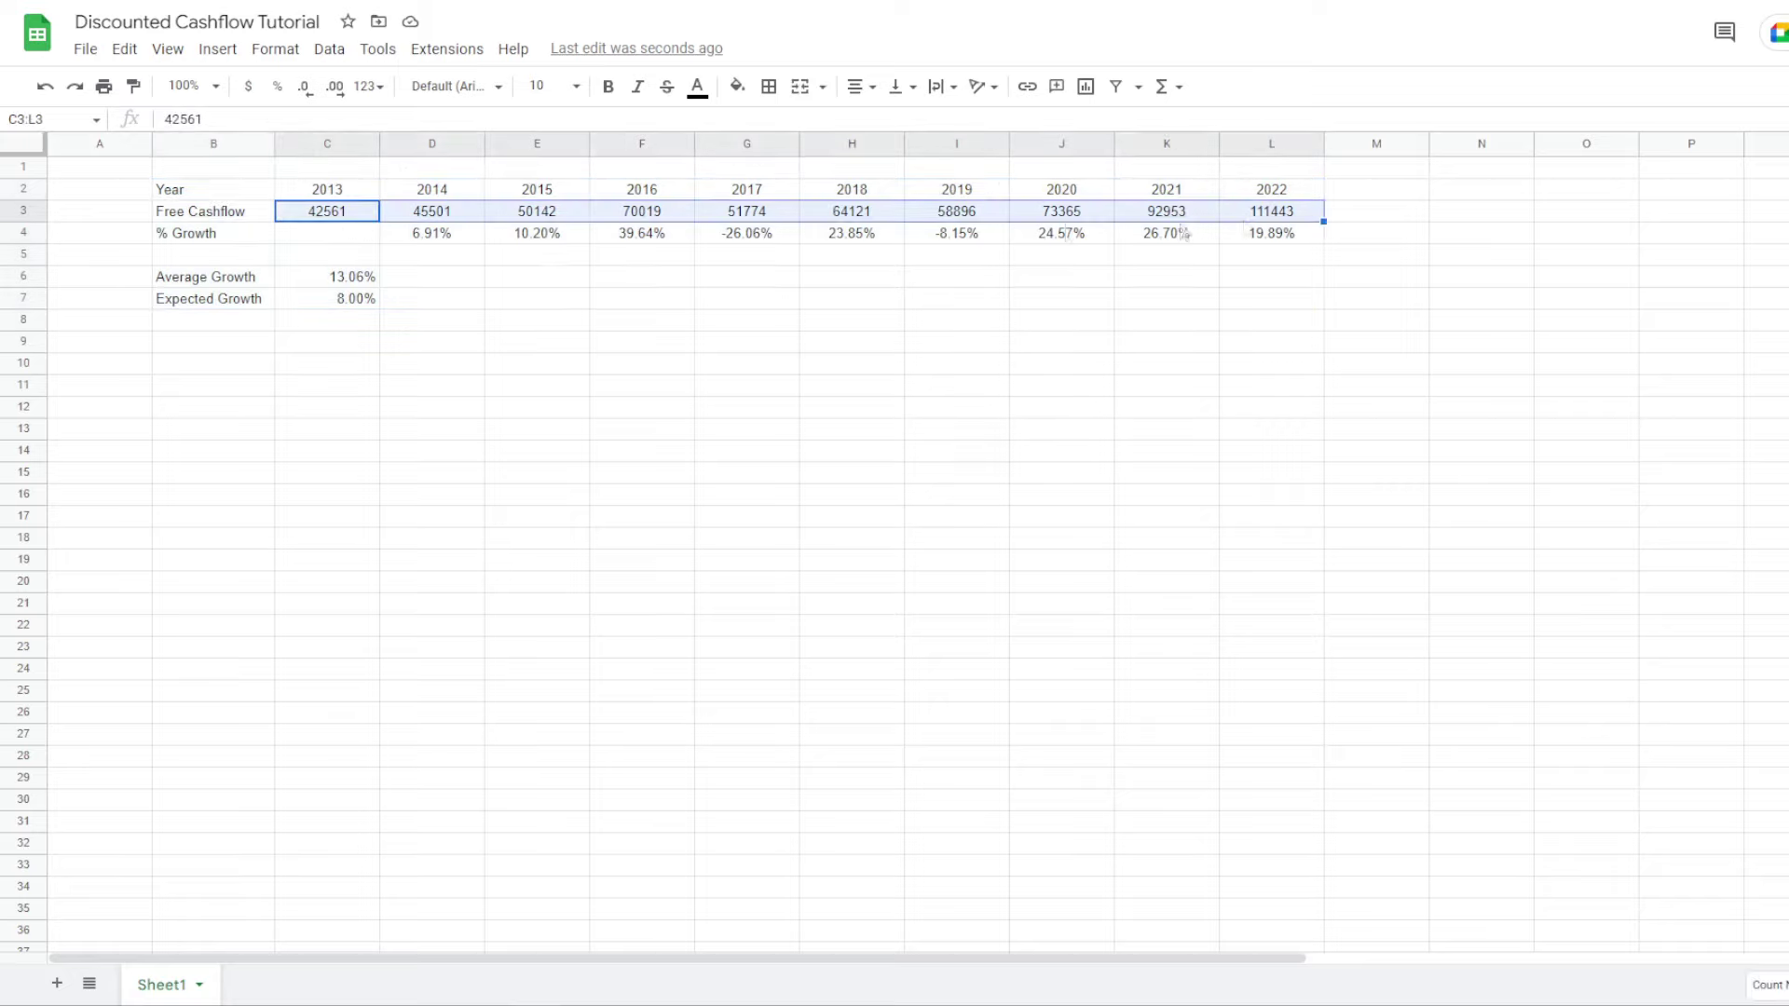
{"action": "left_click", "coordinate": [347, 300]}
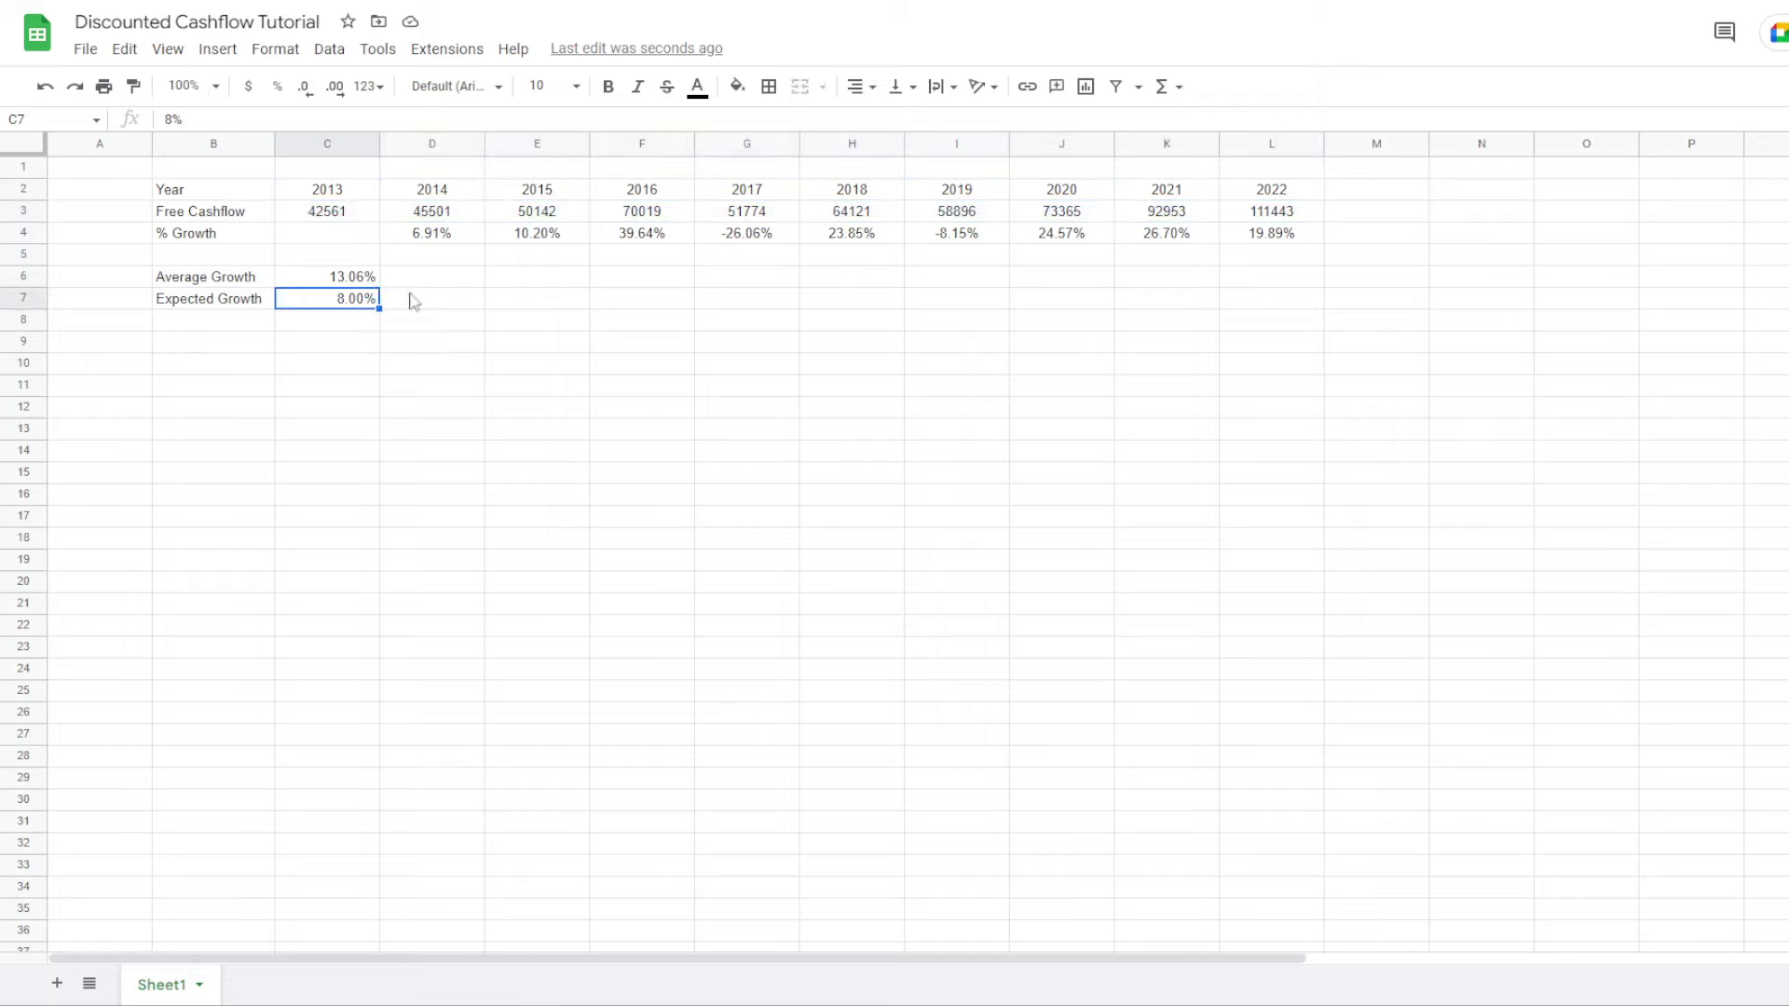
{"action": "left_click", "coordinate": [356, 282]}
{"action": "left_click_drag", "start_coordinate": [207, 281], "coordinate": [359, 284]}
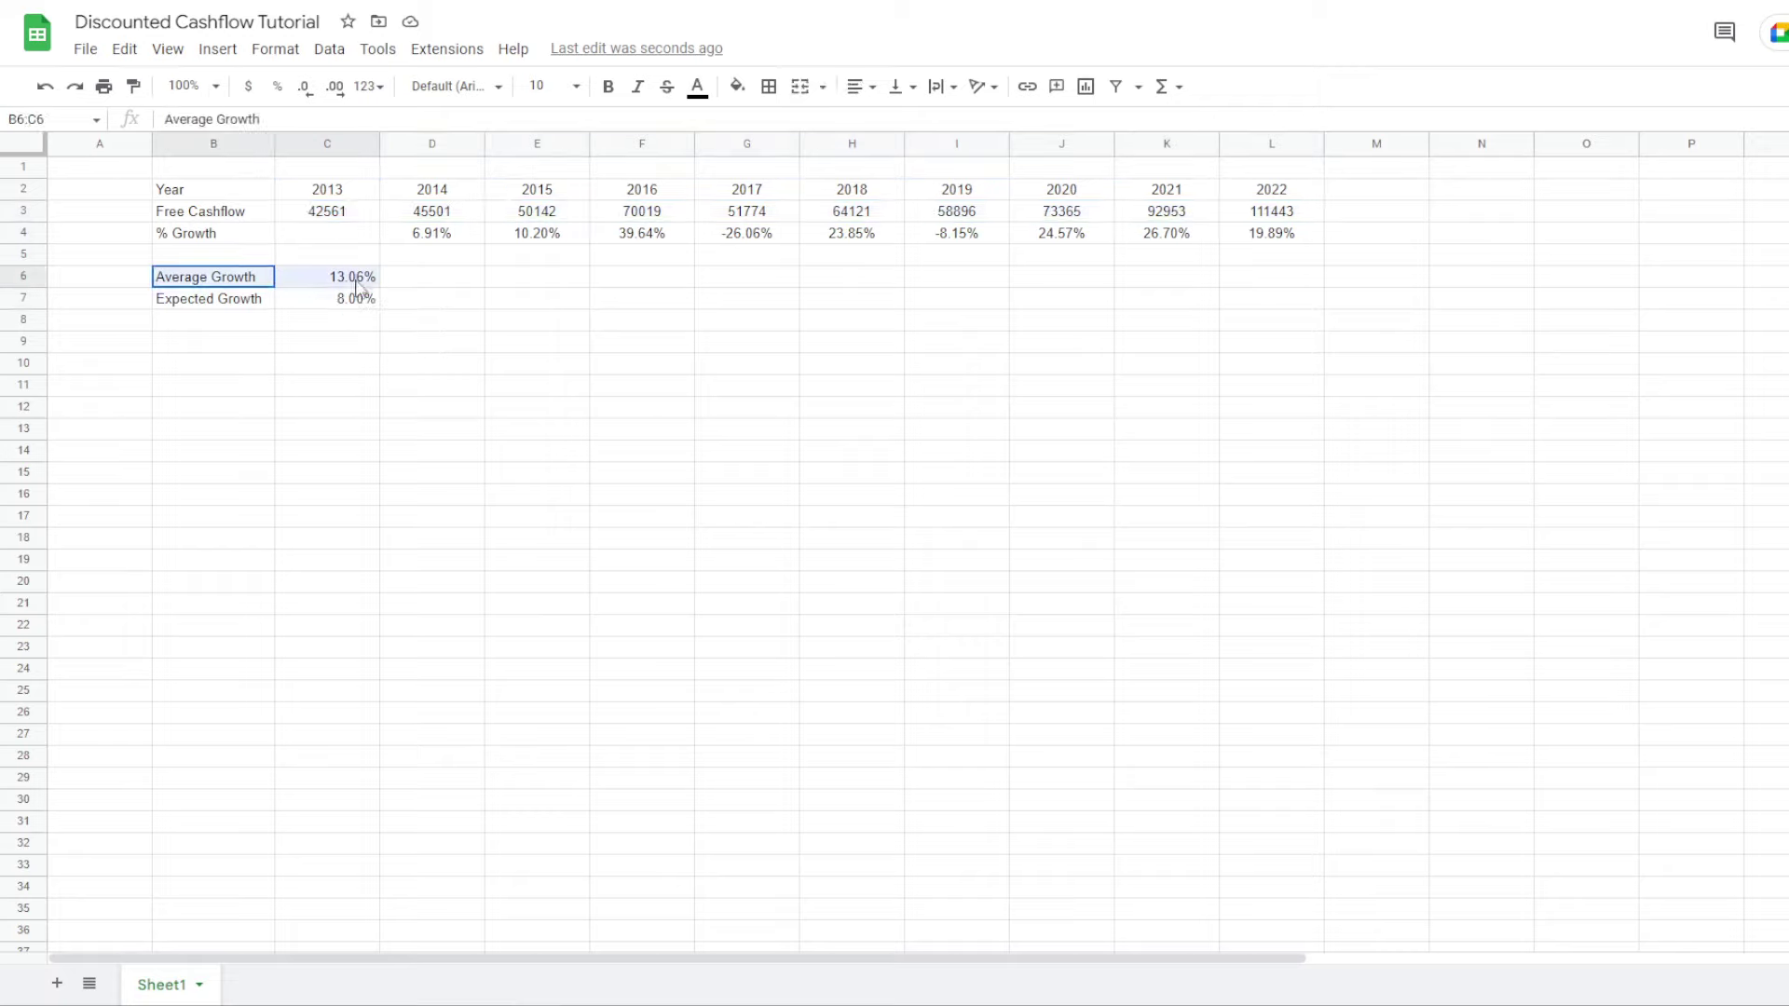
{"action": "left_click", "coordinate": [349, 300]}
Label B9:B11 as "Year", "Future Free Cashflow" and "Present Value of FCF", and widen column B to fit them
{"action": "left_click", "coordinate": [224, 347]}
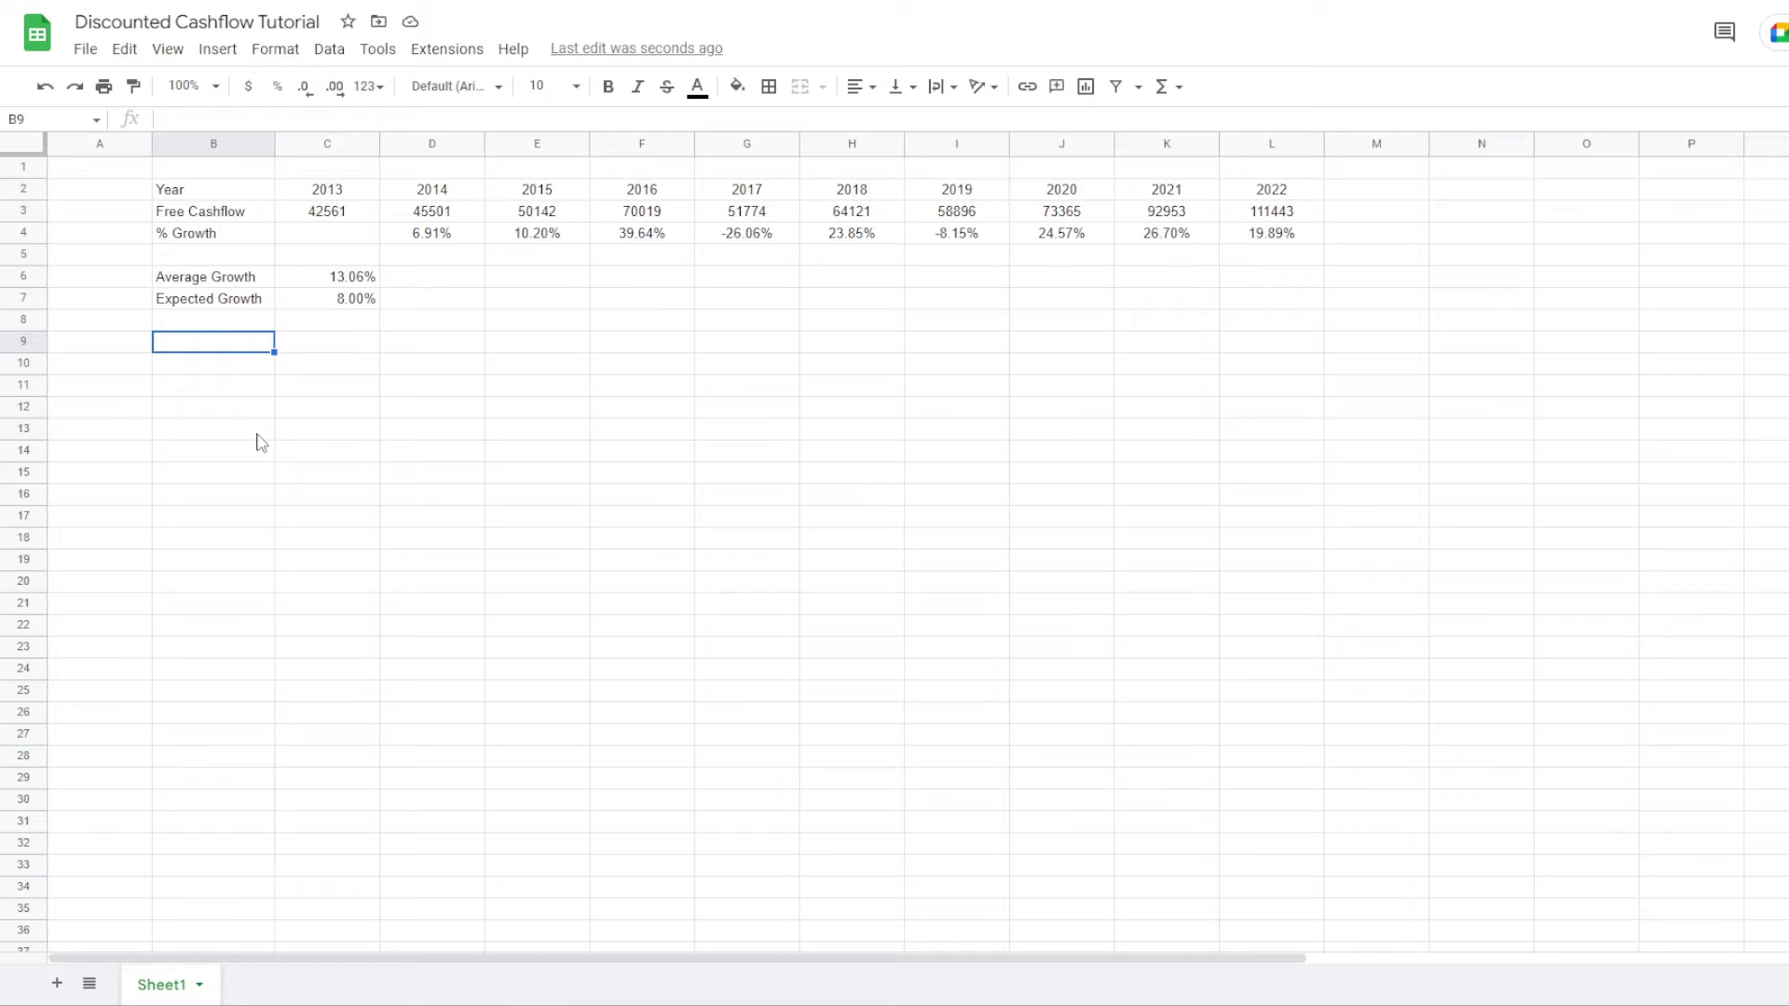
{"action": "type", "text": "YEar"}
{"action": "key", "text": "Return"}
{"action": "type", "text": "Ftu"}
{"action": "key", "text": "BackSpace"}
{"action": "type", "text": "uture Free Cashflow"}
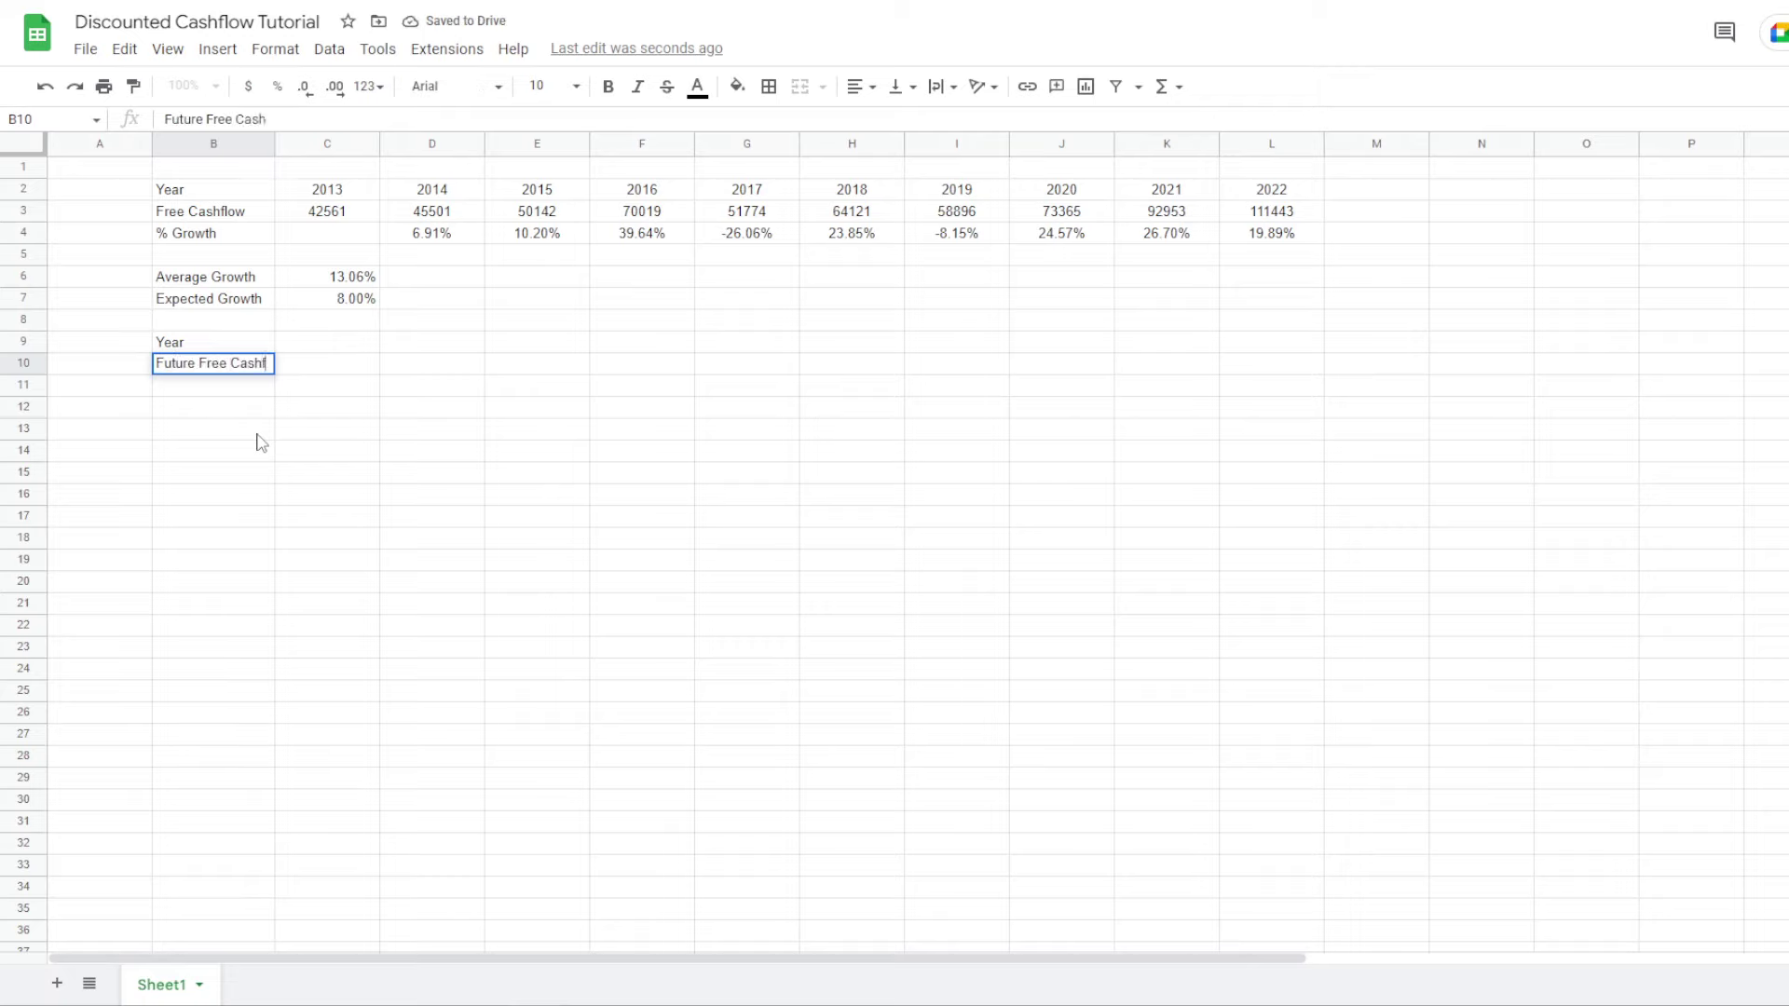
{"action": "key", "text": "Return"}
{"action": "type", "text": "Present Value"}
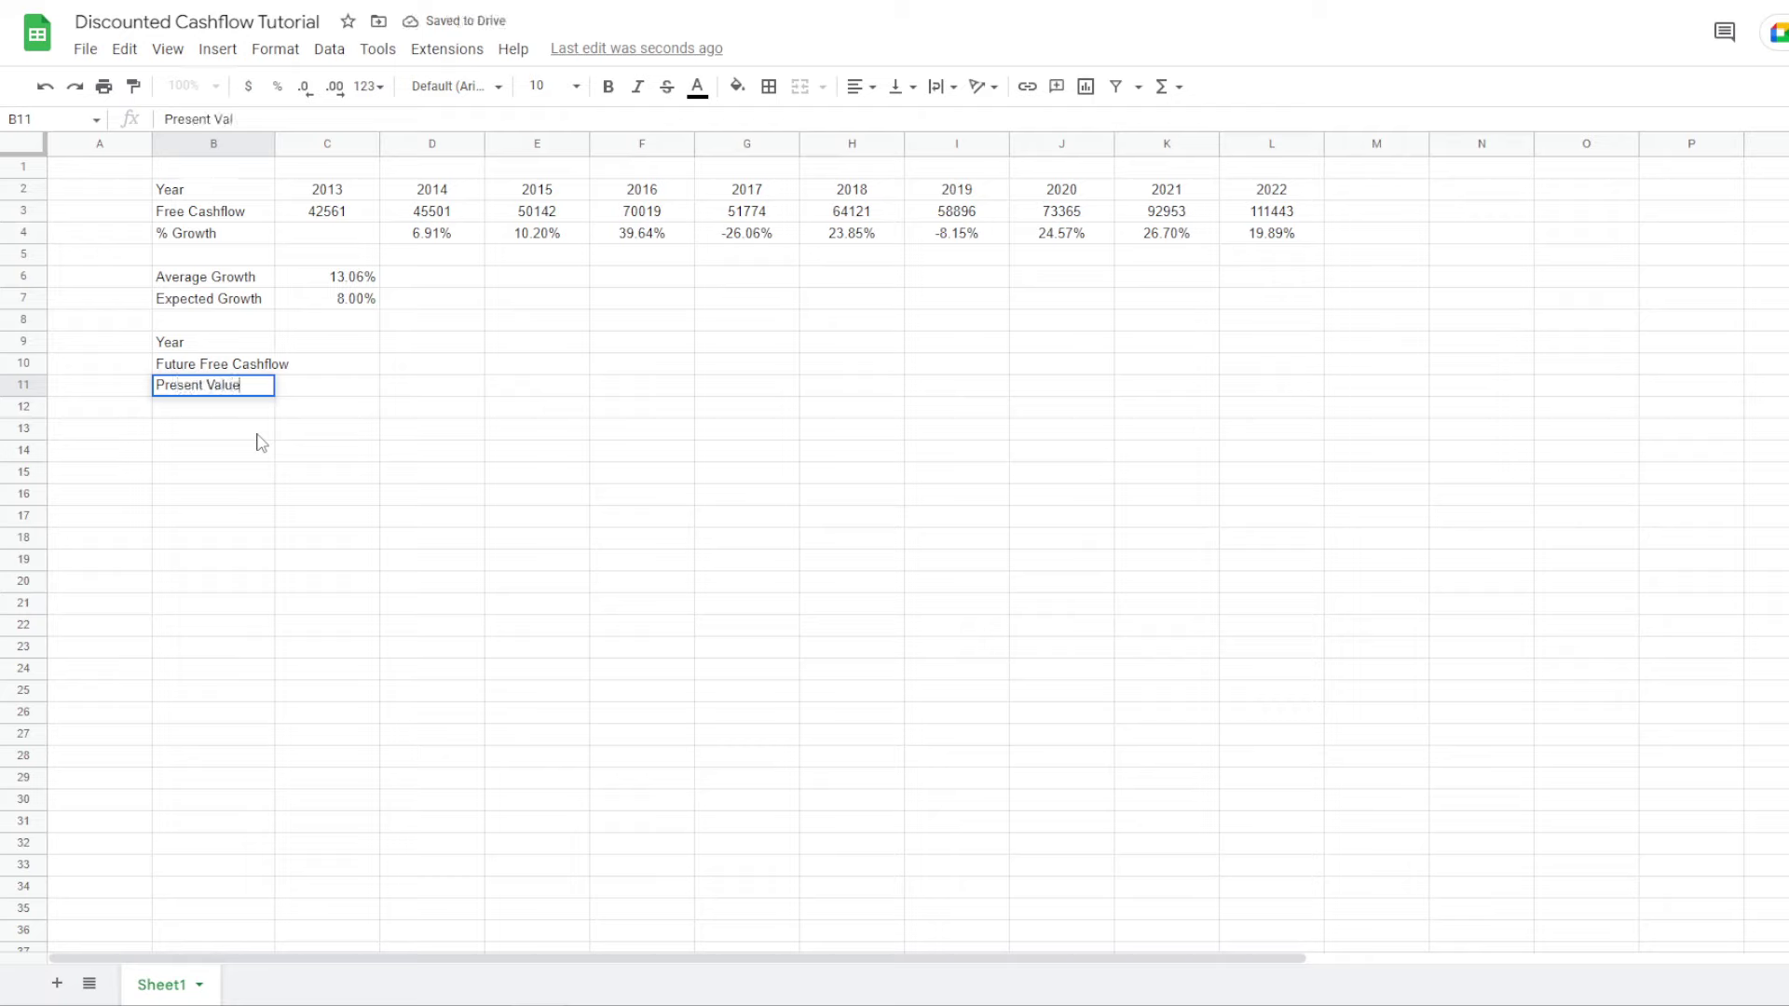
{"action": "type", "text": " of FCF"}
{"action": "key", "text": "Return"}
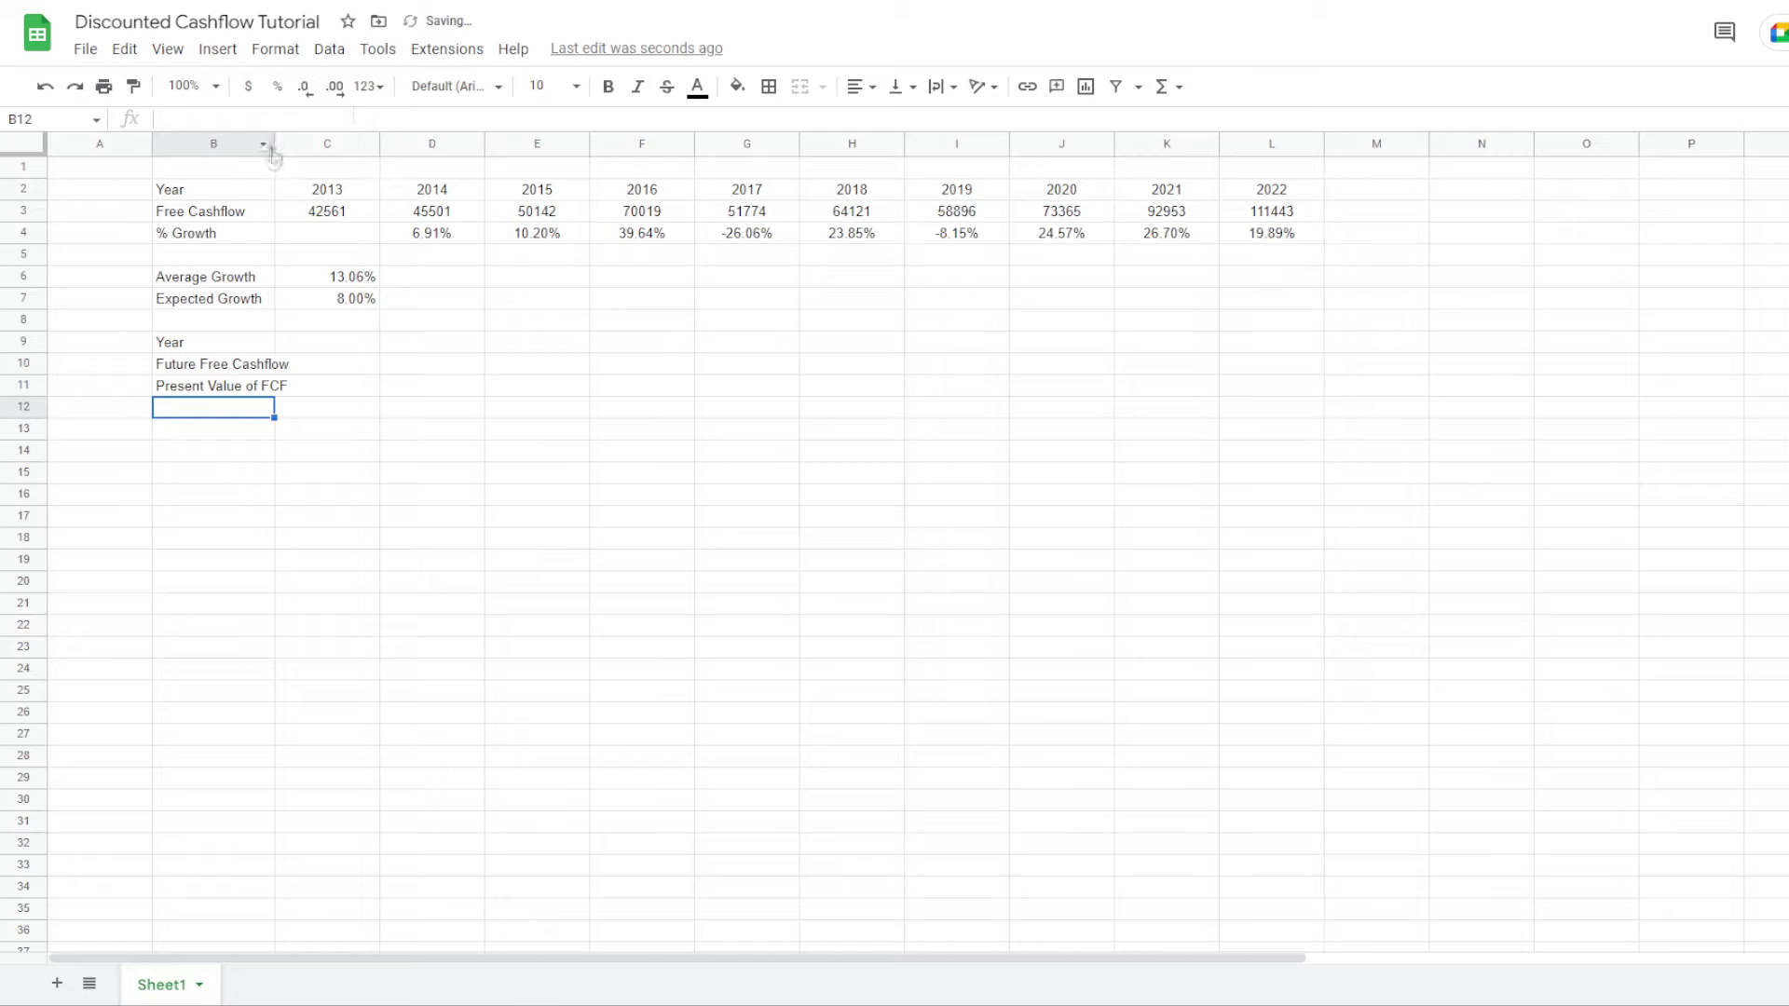
{"action": "left_click_drag", "start_coordinate": [275, 144], "coordinate": [313, 143]}
{"action": "left_click", "coordinate": [580, 543]}
{"action": "left_click", "coordinate": [375, 372]}
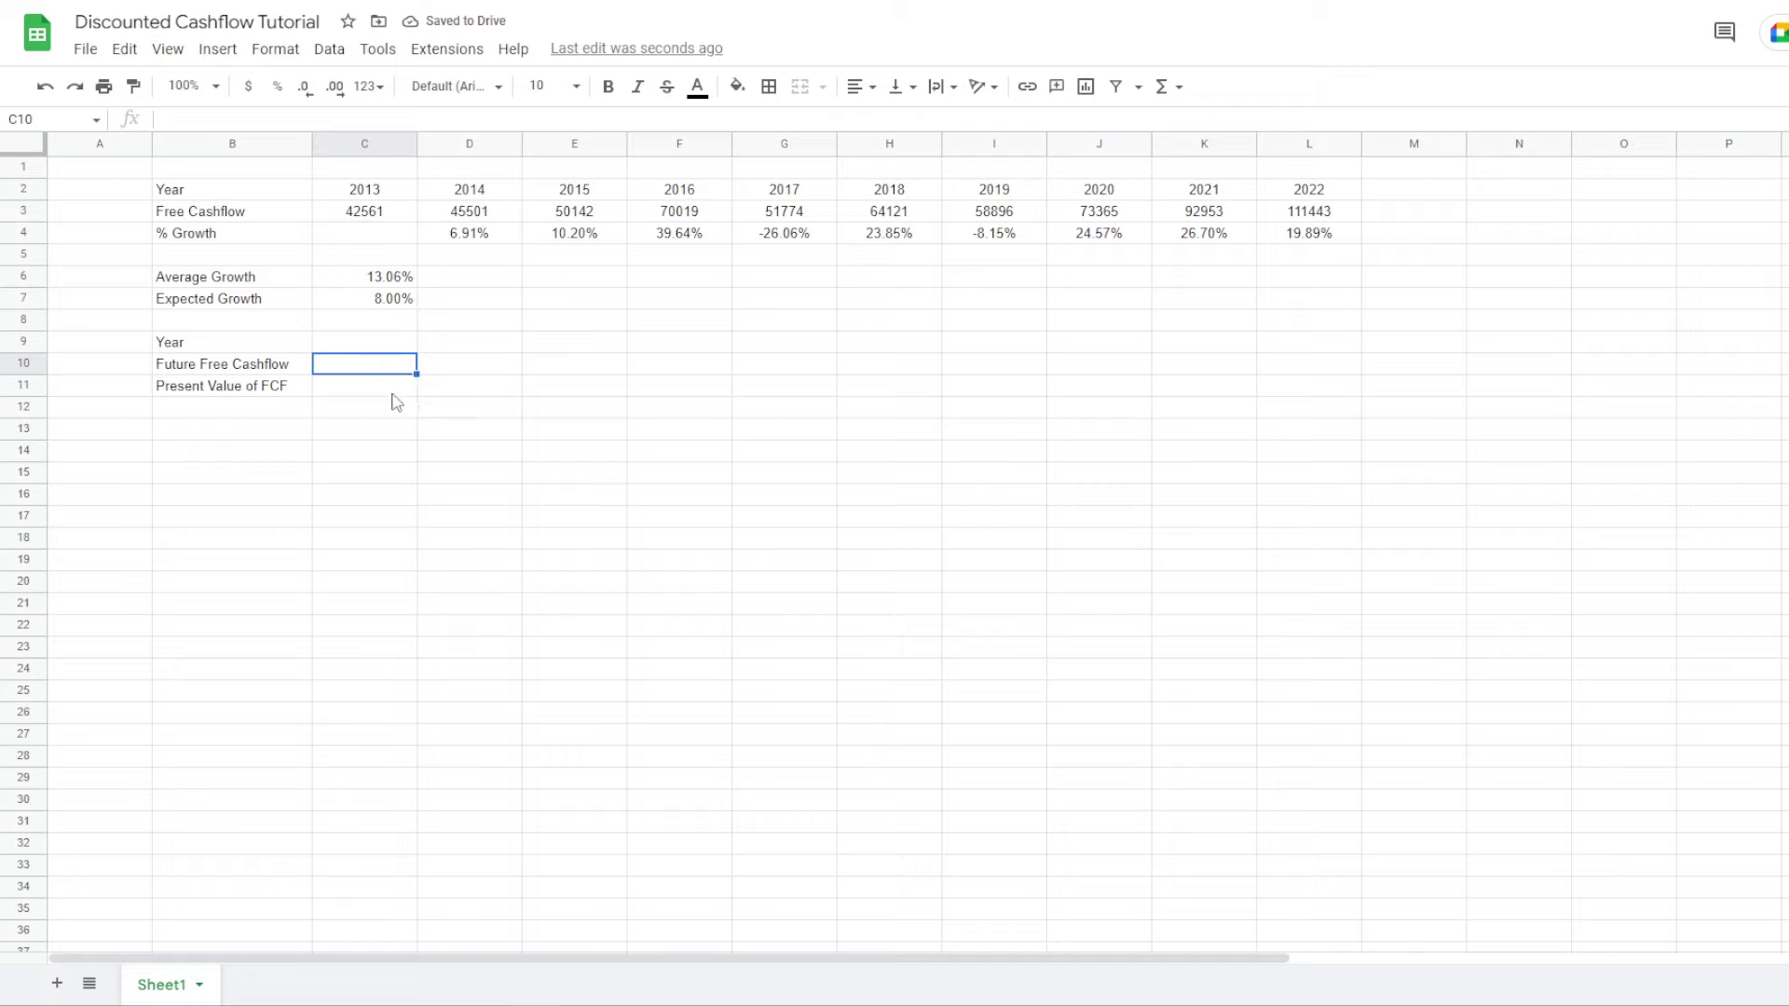
{"action": "left_click", "coordinate": [359, 392]}
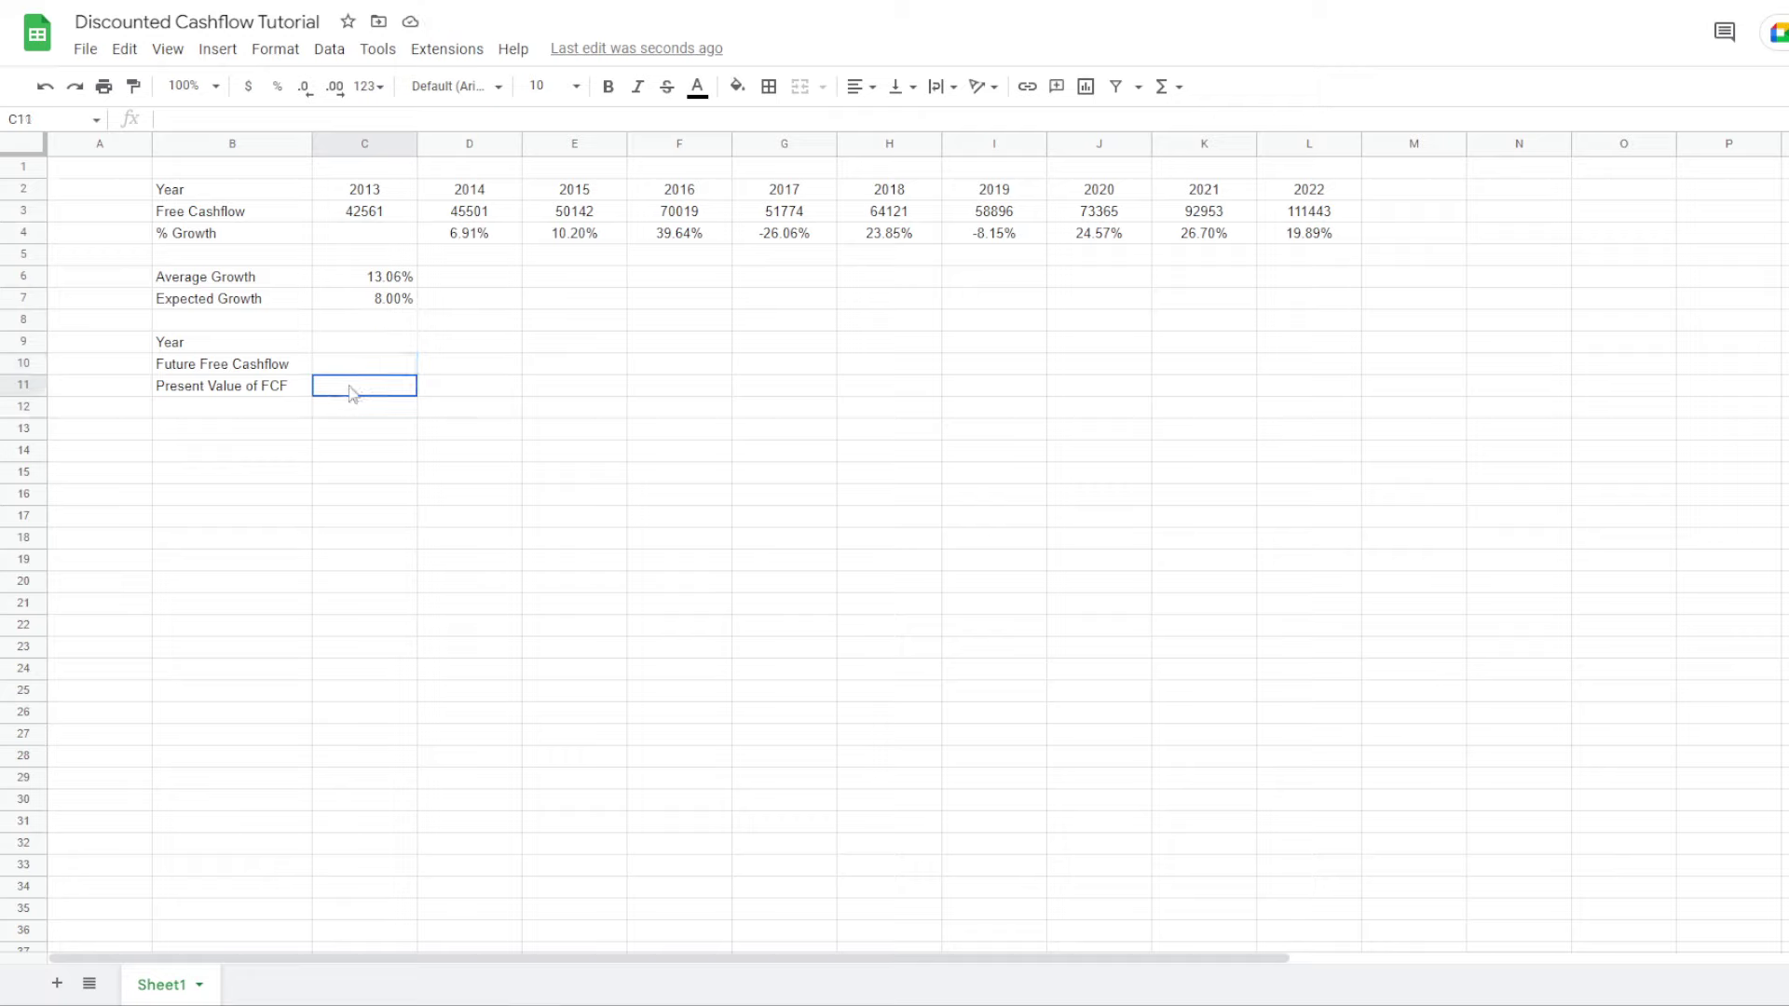
{"action": "left_click", "coordinate": [371, 371]}
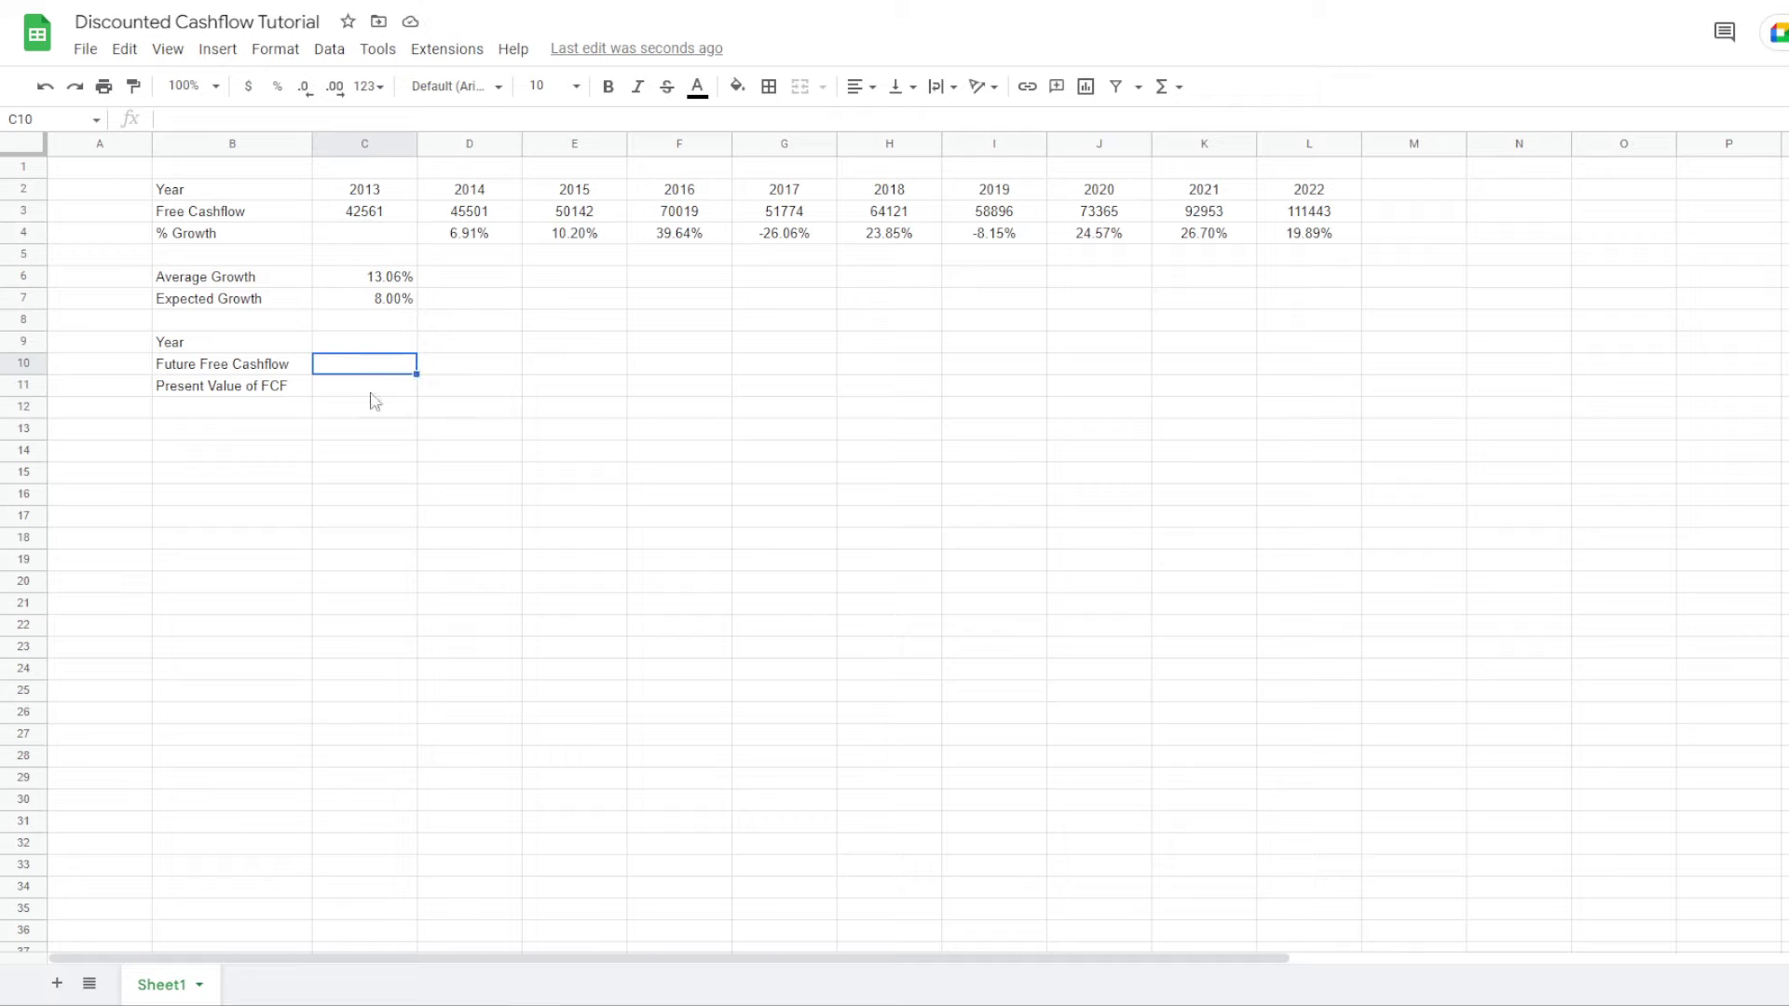
{"action": "left_click", "coordinate": [577, 391]}
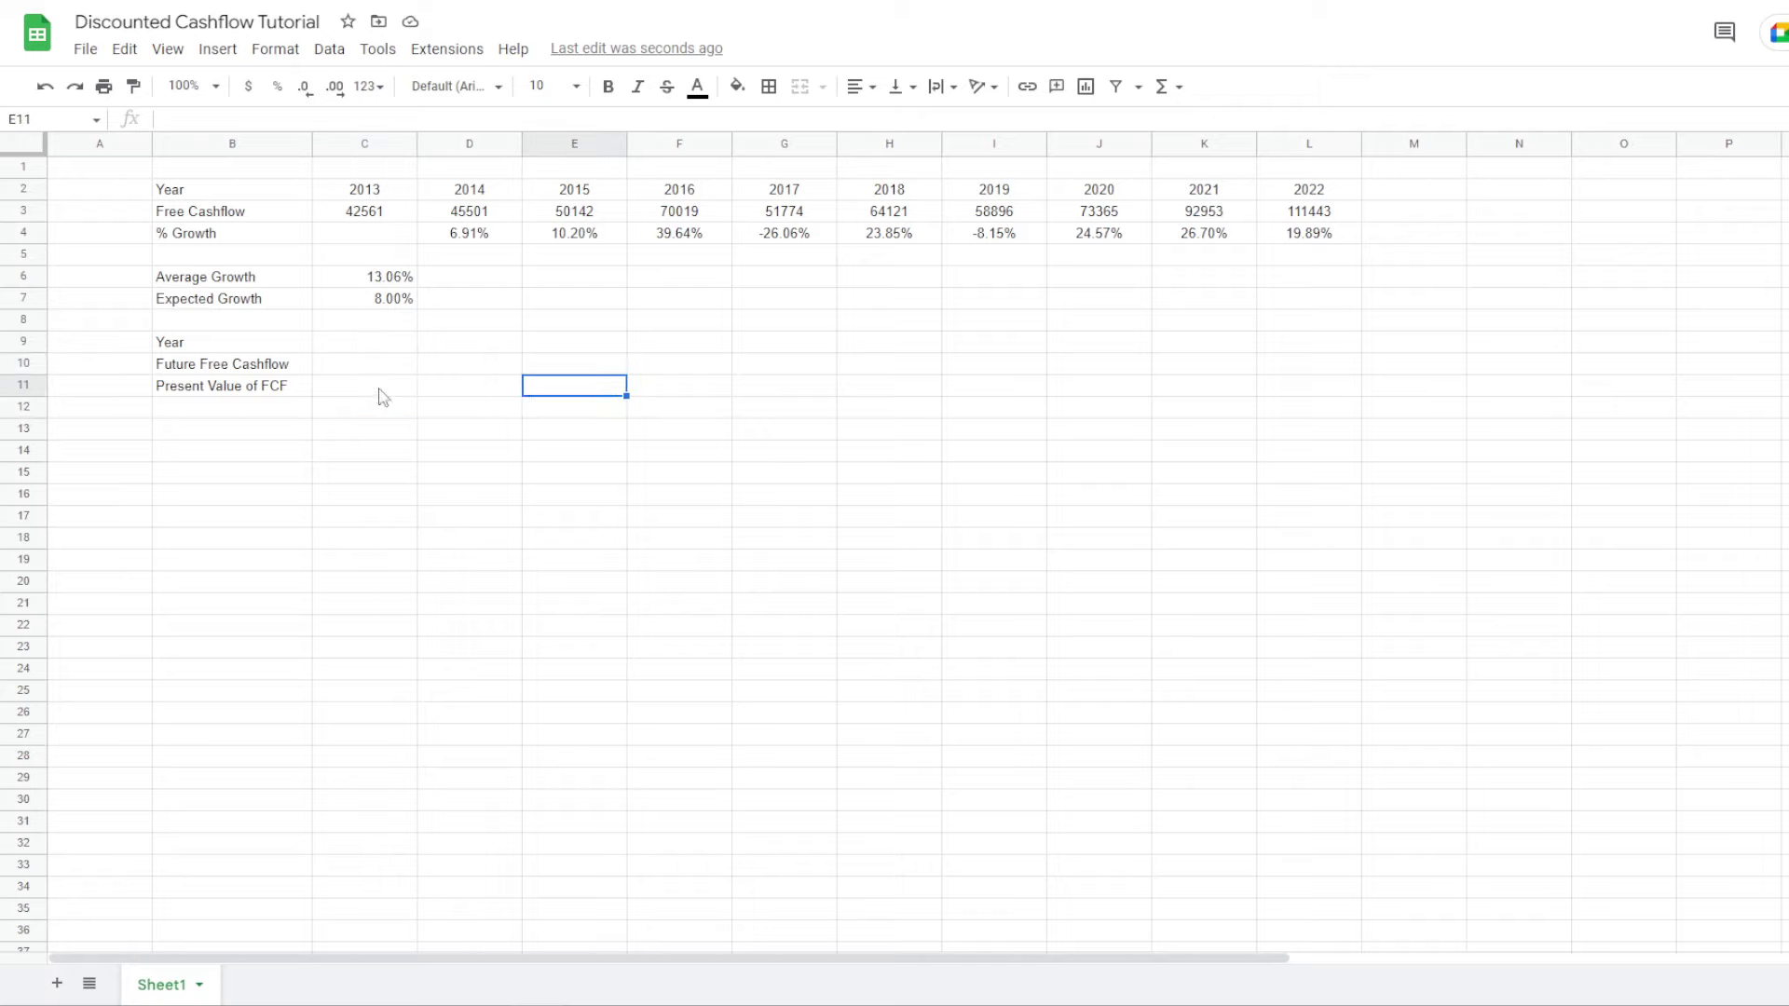
{"action": "left_click", "coordinate": [784, 363]}
{"action": "left_click", "coordinate": [1202, 342]}
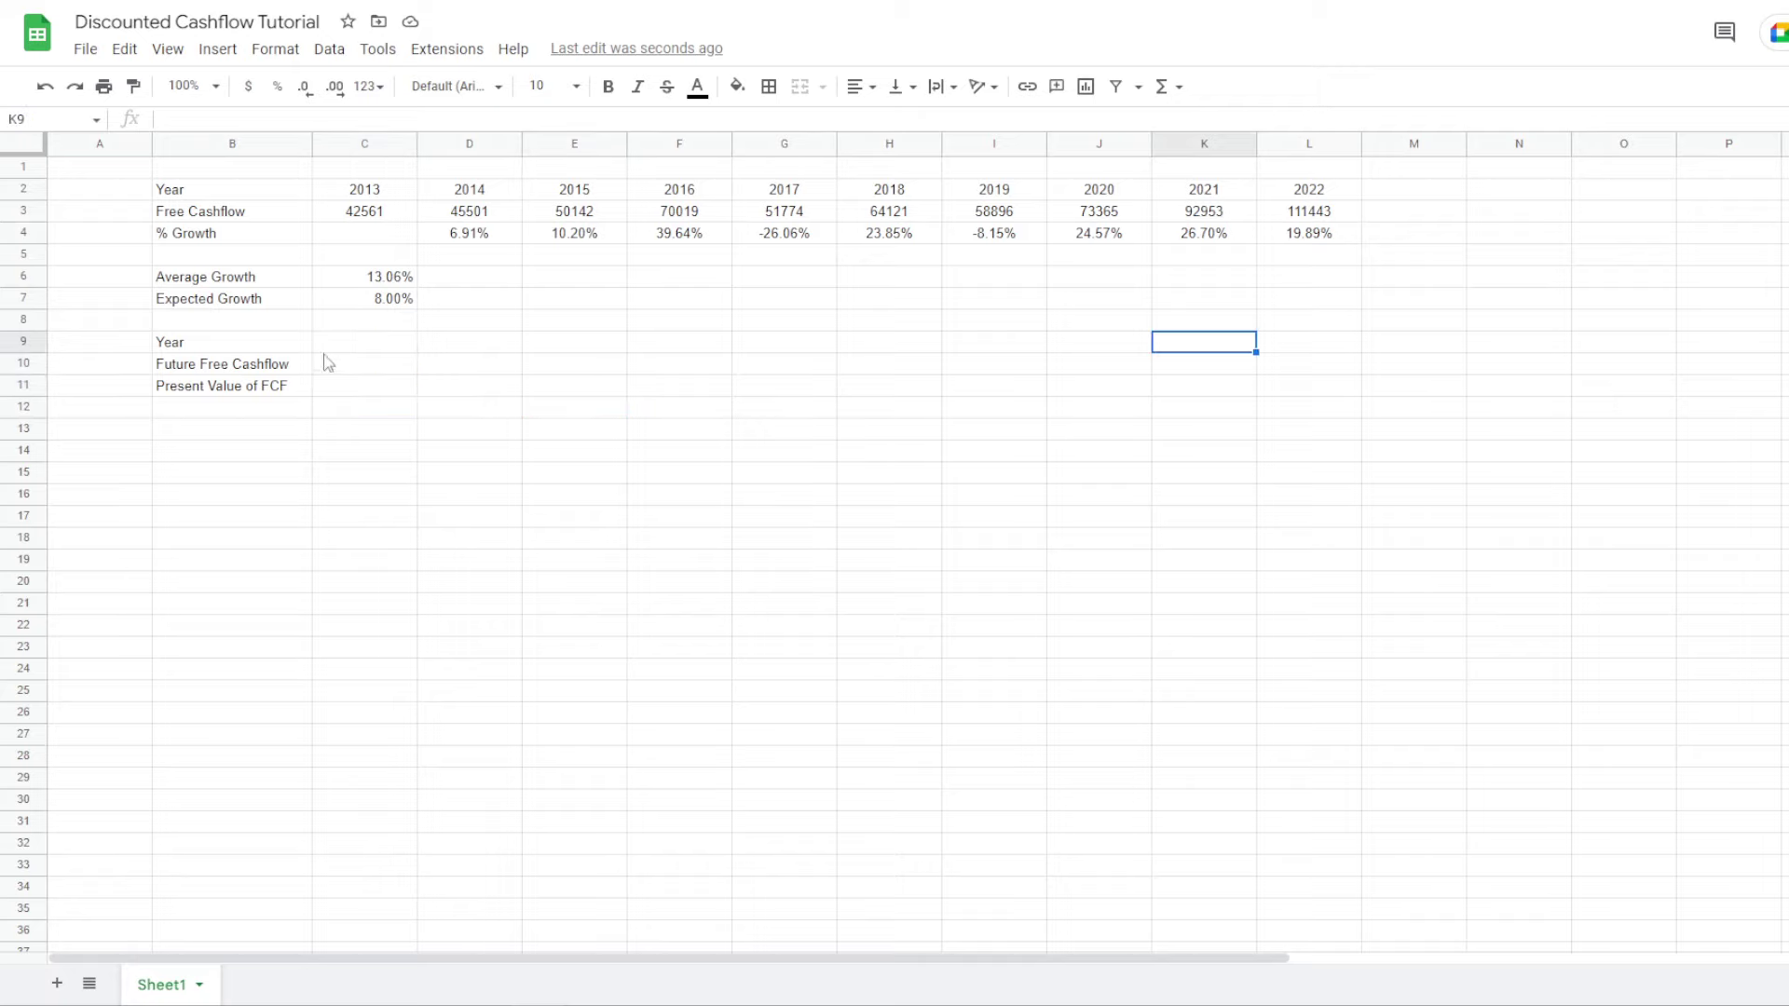
{"action": "left_click", "coordinate": [363, 364]}
Enter 2023 in C9 as the first forecast year
{"action": "left_click", "coordinate": [391, 342]}
{"action": "type", "text": "2023"}
{"action": "key", "text": "Return"}
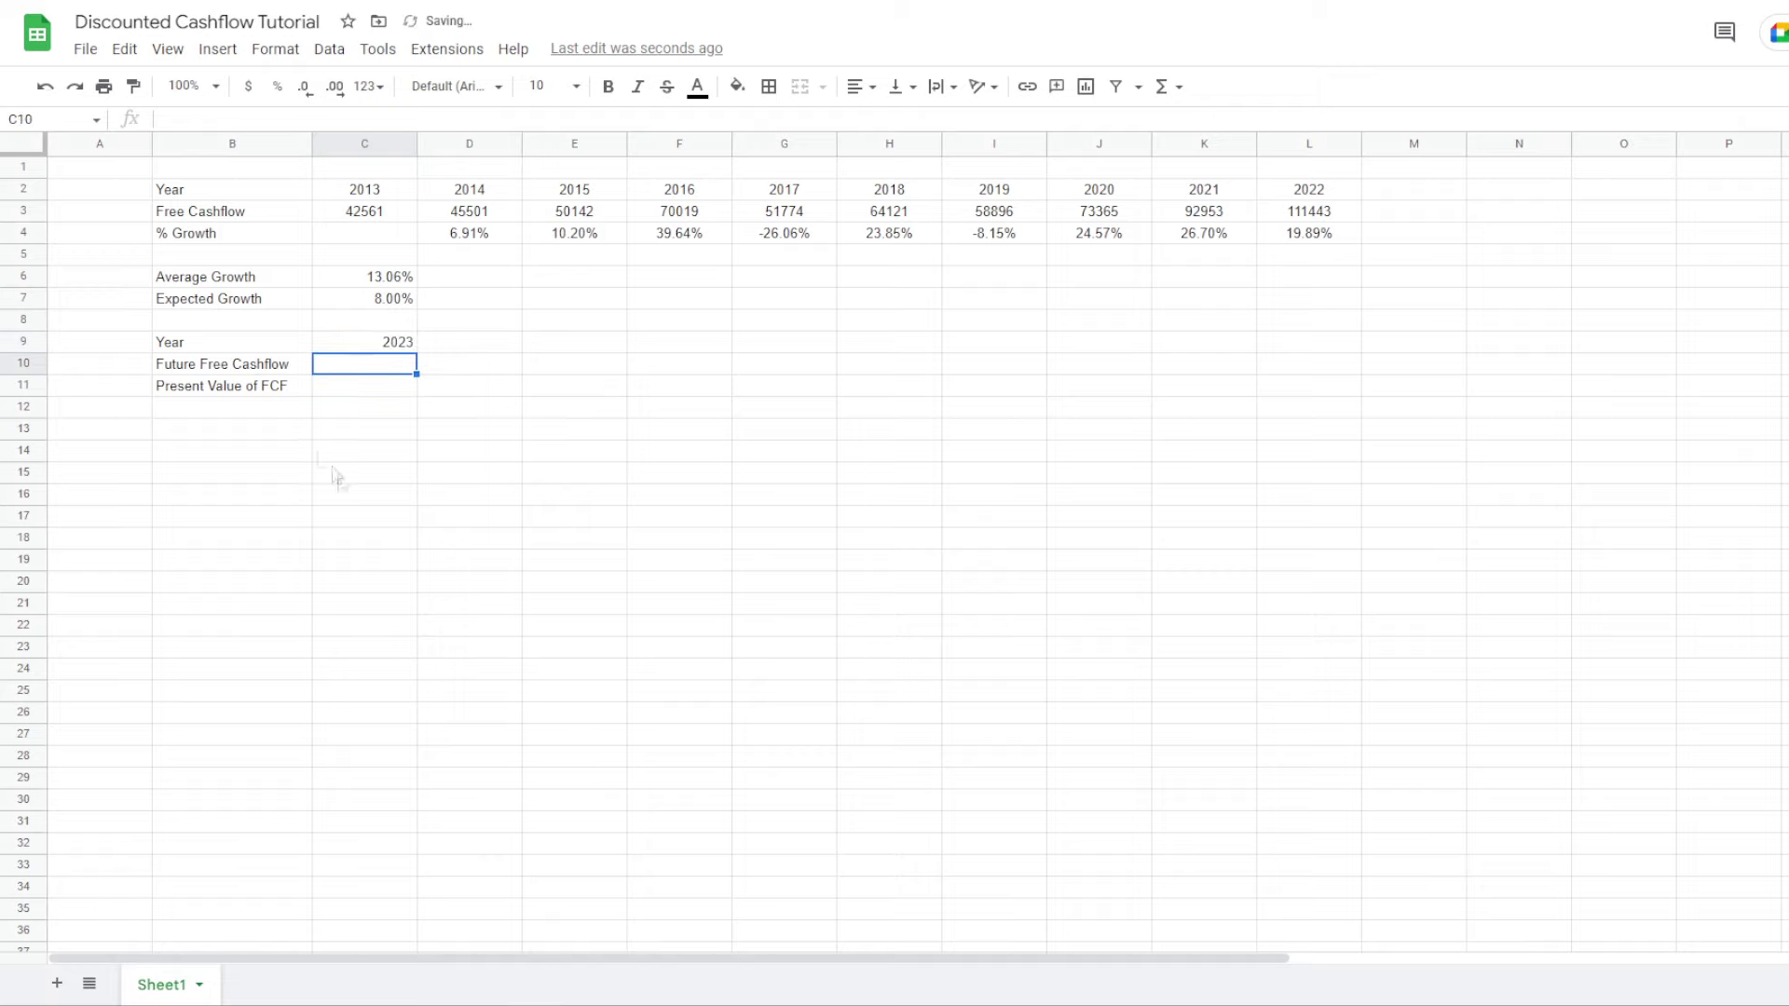
Move the forecast block down one row so it starts in row 10, and center-align the year 2023 in C10
{"action": "left_click_drag", "start_coordinate": [207, 352], "coordinate": [398, 415]}
{"action": "left_click", "coordinate": [599, 319]}
{"action": "left_click", "coordinate": [391, 371]}
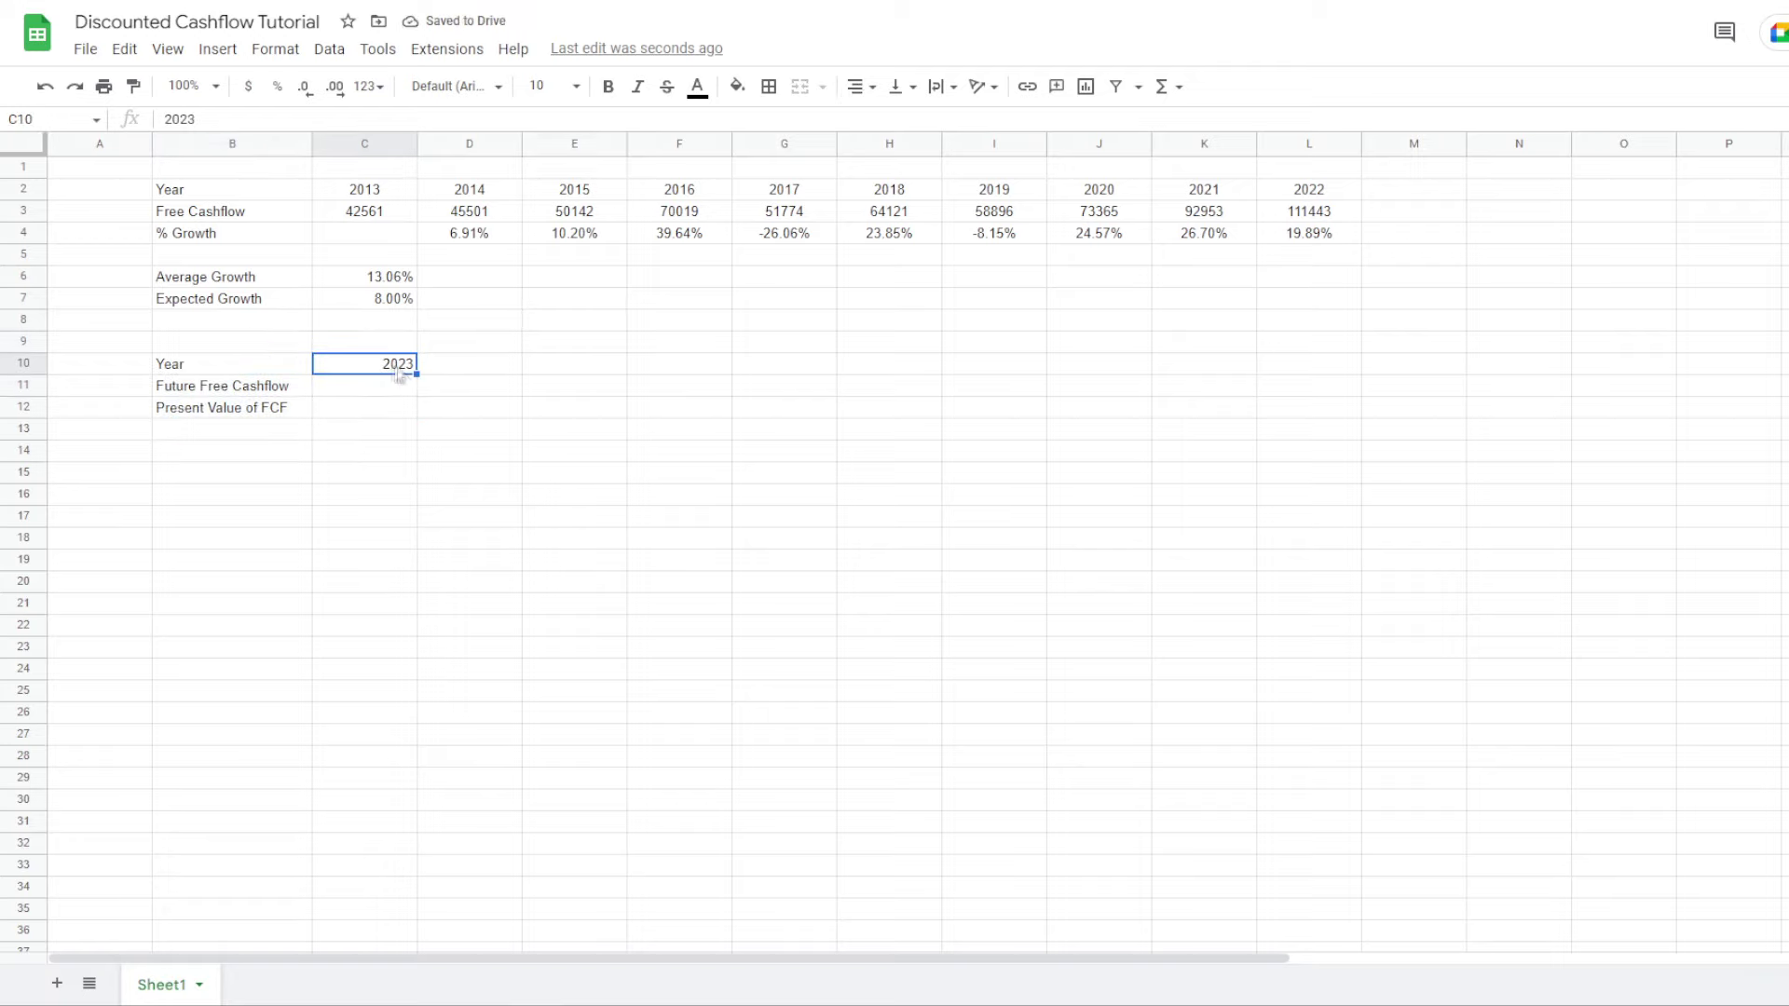
{"action": "left_click", "coordinate": [864, 94]}
{"action": "left_click", "coordinate": [877, 119]}
Enter 2024 center-aligned in D10 and extend the year series across row 10 to 2031 in K10
{"action": "left_click", "coordinate": [478, 370]}
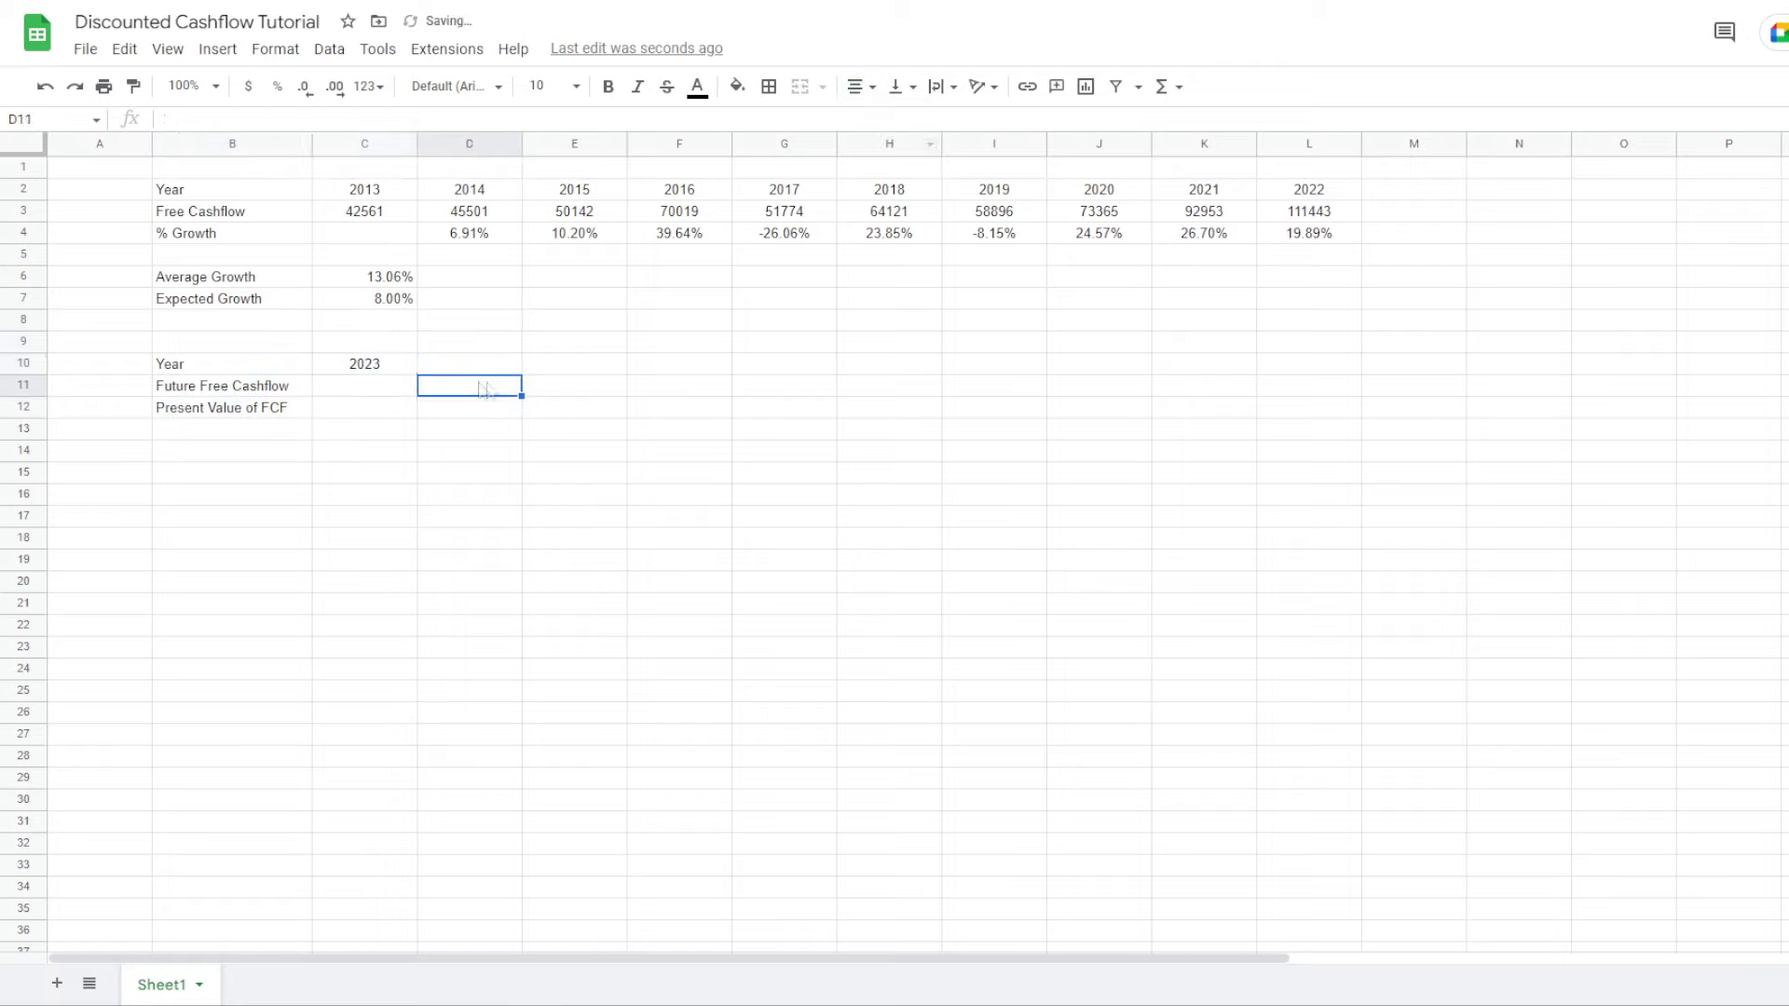
{"action": "type", "text": "2024"}
{"action": "key", "text": "Return"}
{"action": "key", "text": "Up"}
{"action": "left_click", "coordinate": [858, 87]}
{"action": "left_click", "coordinate": [877, 120]}
{"action": "left_click_drag", "start_coordinate": [364, 364], "coordinate": [1243, 372]}
{"action": "left_click", "coordinate": [1238, 367]}
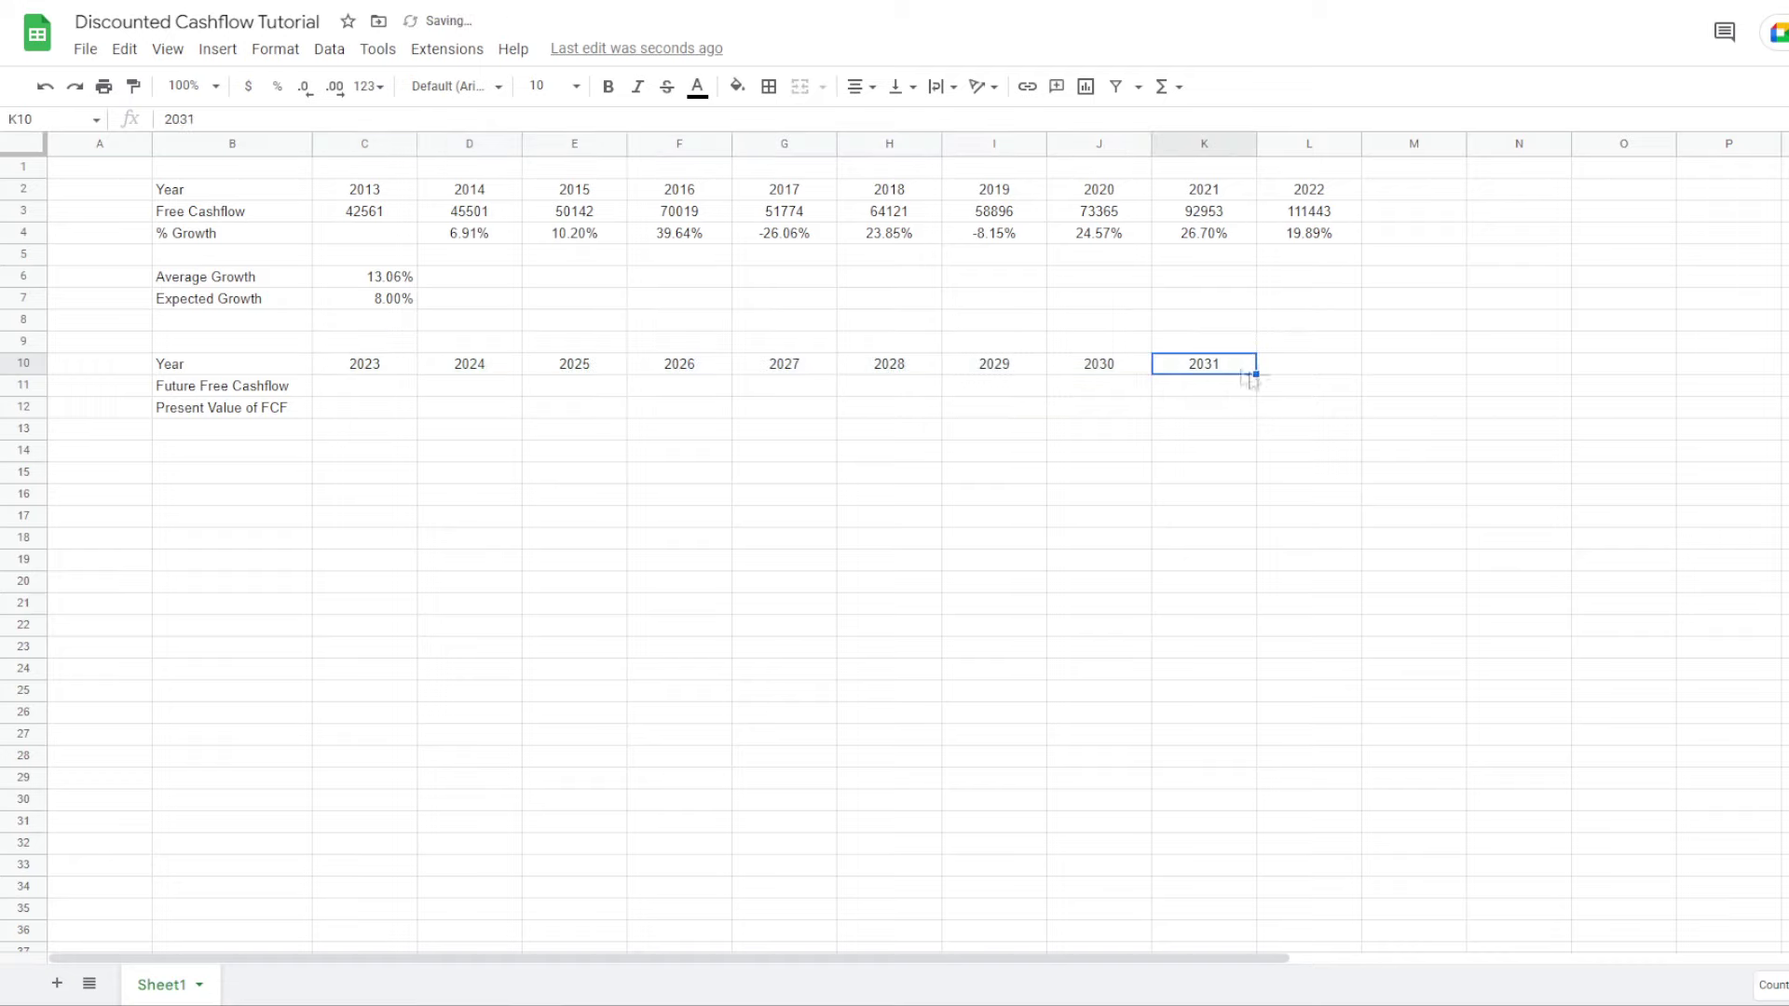
Enter the heading "Terminal" in L10 after 2031 and center-align it
{"action": "left_click", "coordinate": [1290, 371]}
{"action": "type", "text": "Terminal"}
{"action": "key", "text": "Return"}
{"action": "key", "text": "Up"}
{"action": "left_click", "coordinate": [861, 88]}
{"action": "left_click", "coordinate": [882, 121]}
{"action": "left_click", "coordinate": [1417, 542]}
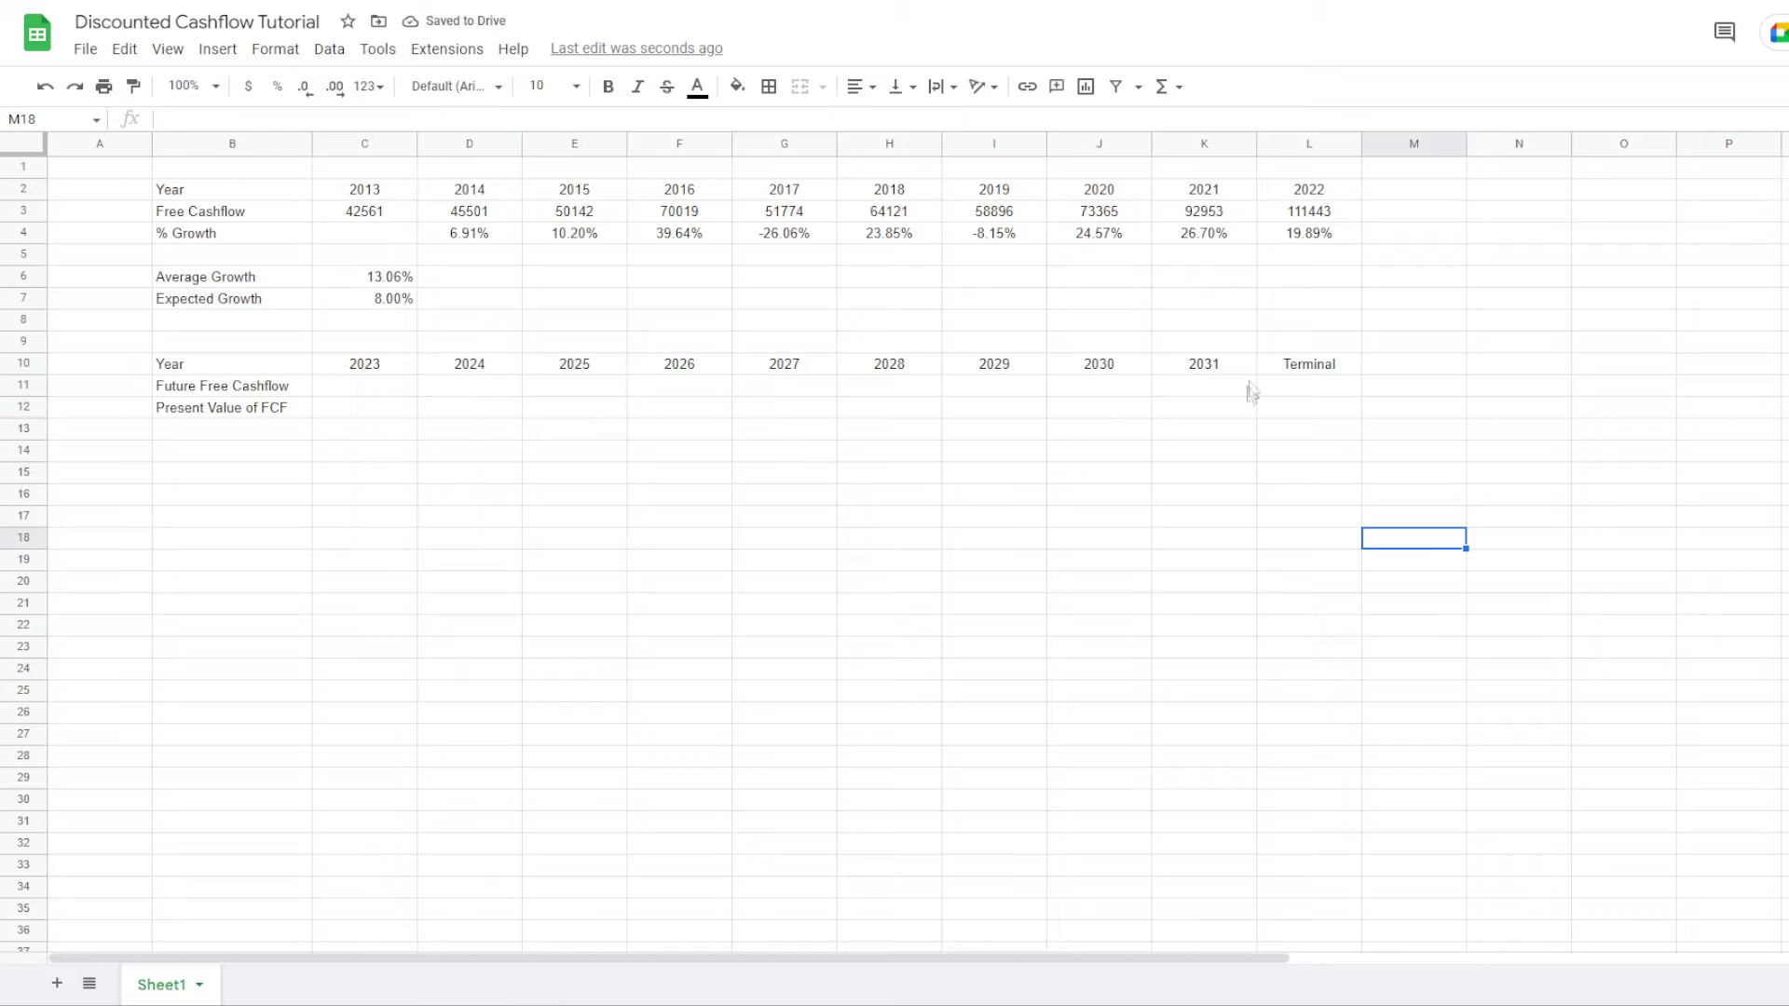
{"action": "left_click_drag", "start_coordinate": [1332, 373], "coordinate": [1327, 414]}
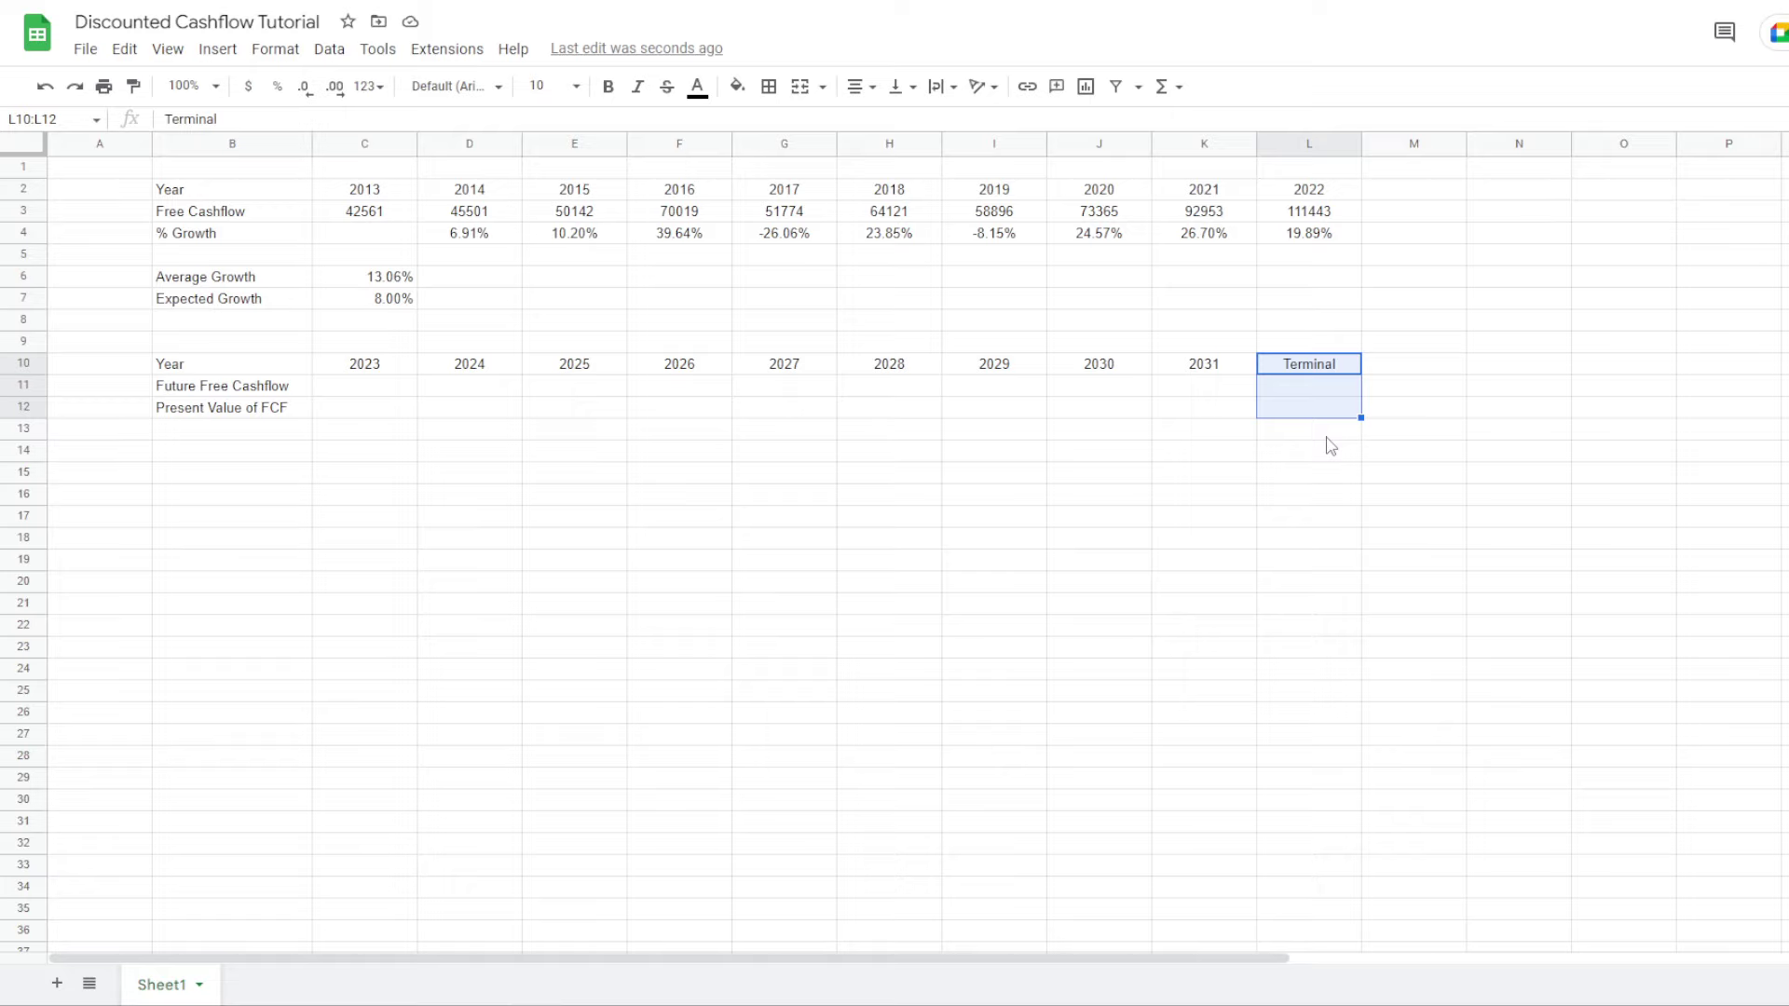
{"action": "left_click_drag", "start_coordinate": [1337, 375], "coordinate": [1338, 418]}
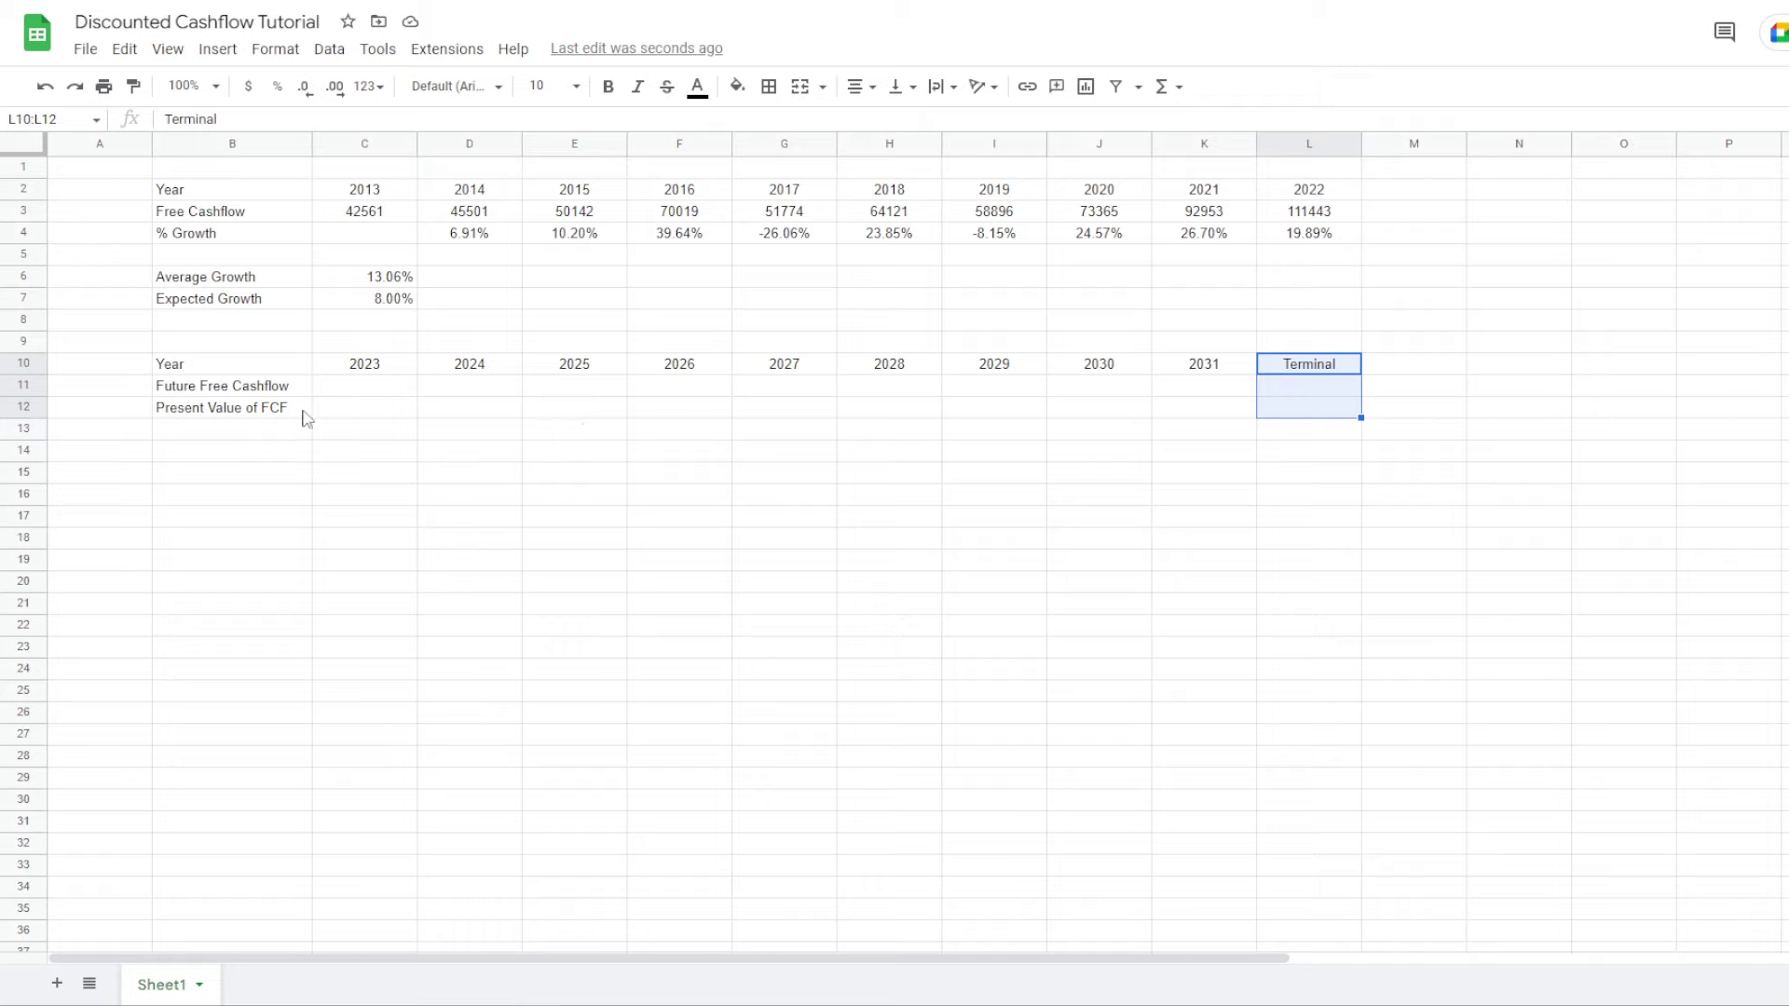
Calculate the 2023 future free cash flow in C11 with the formula =$L$3*(1+C7)
{"action": "left_click", "coordinate": [373, 302]}
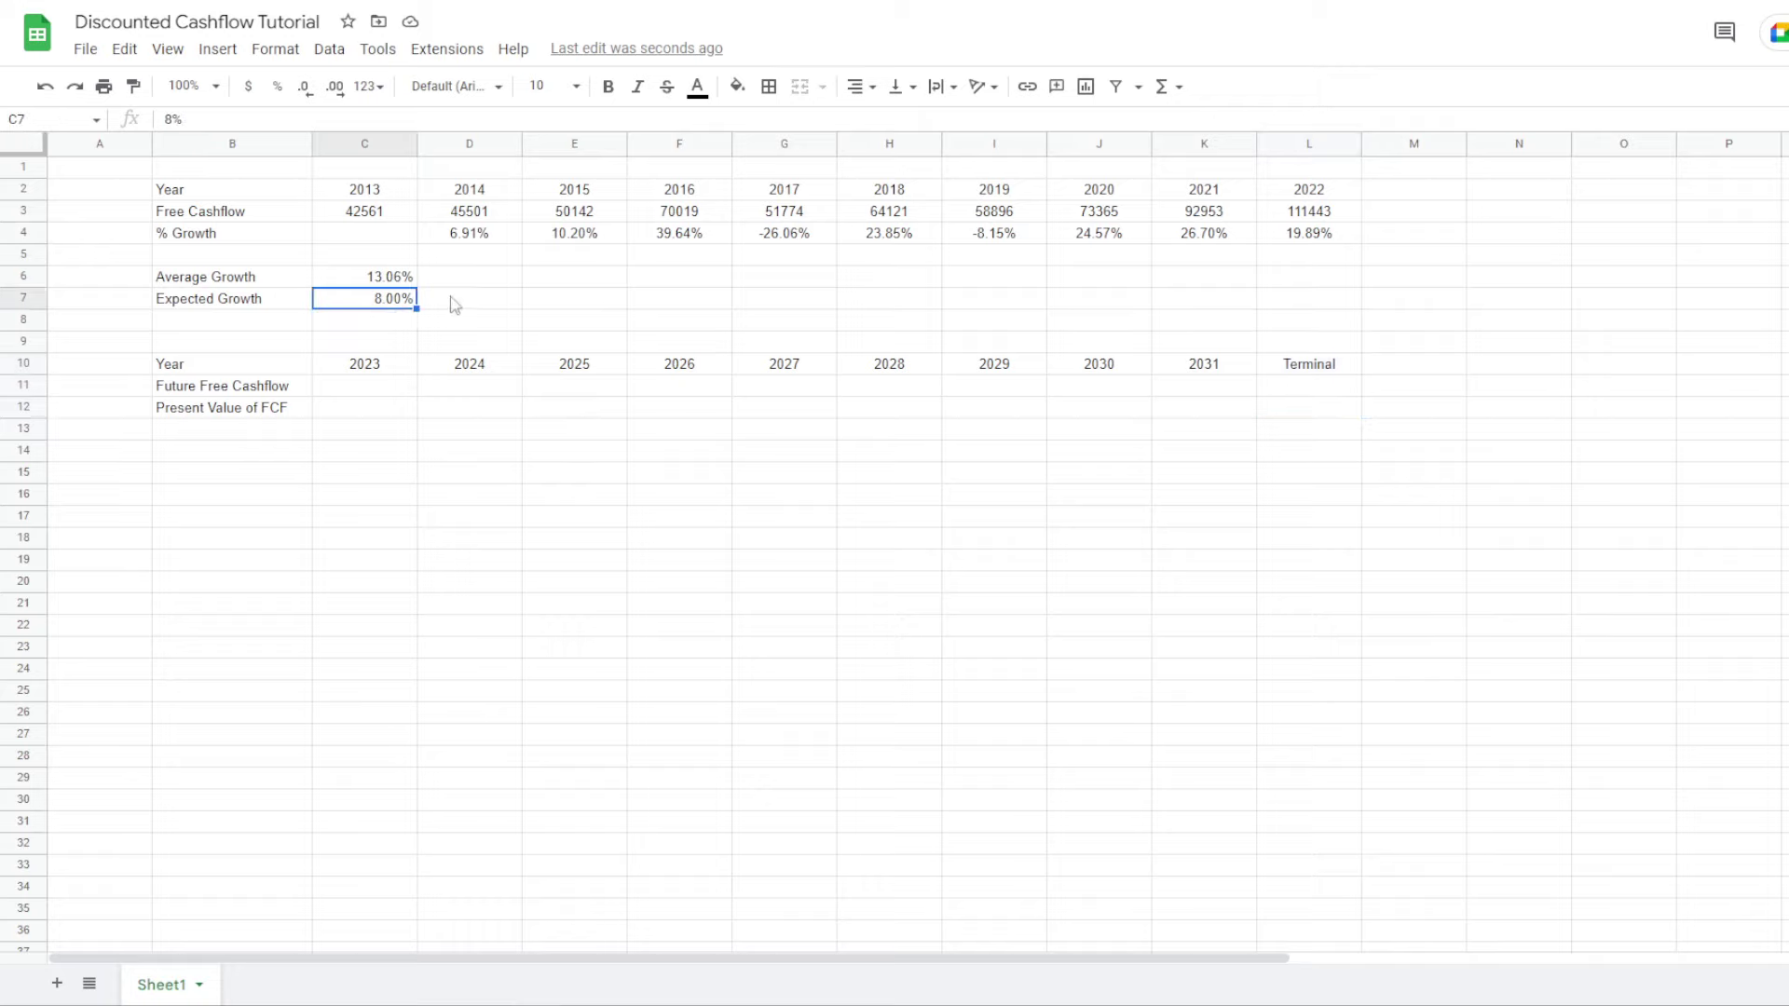
{"action": "left_click", "coordinate": [380, 389]}
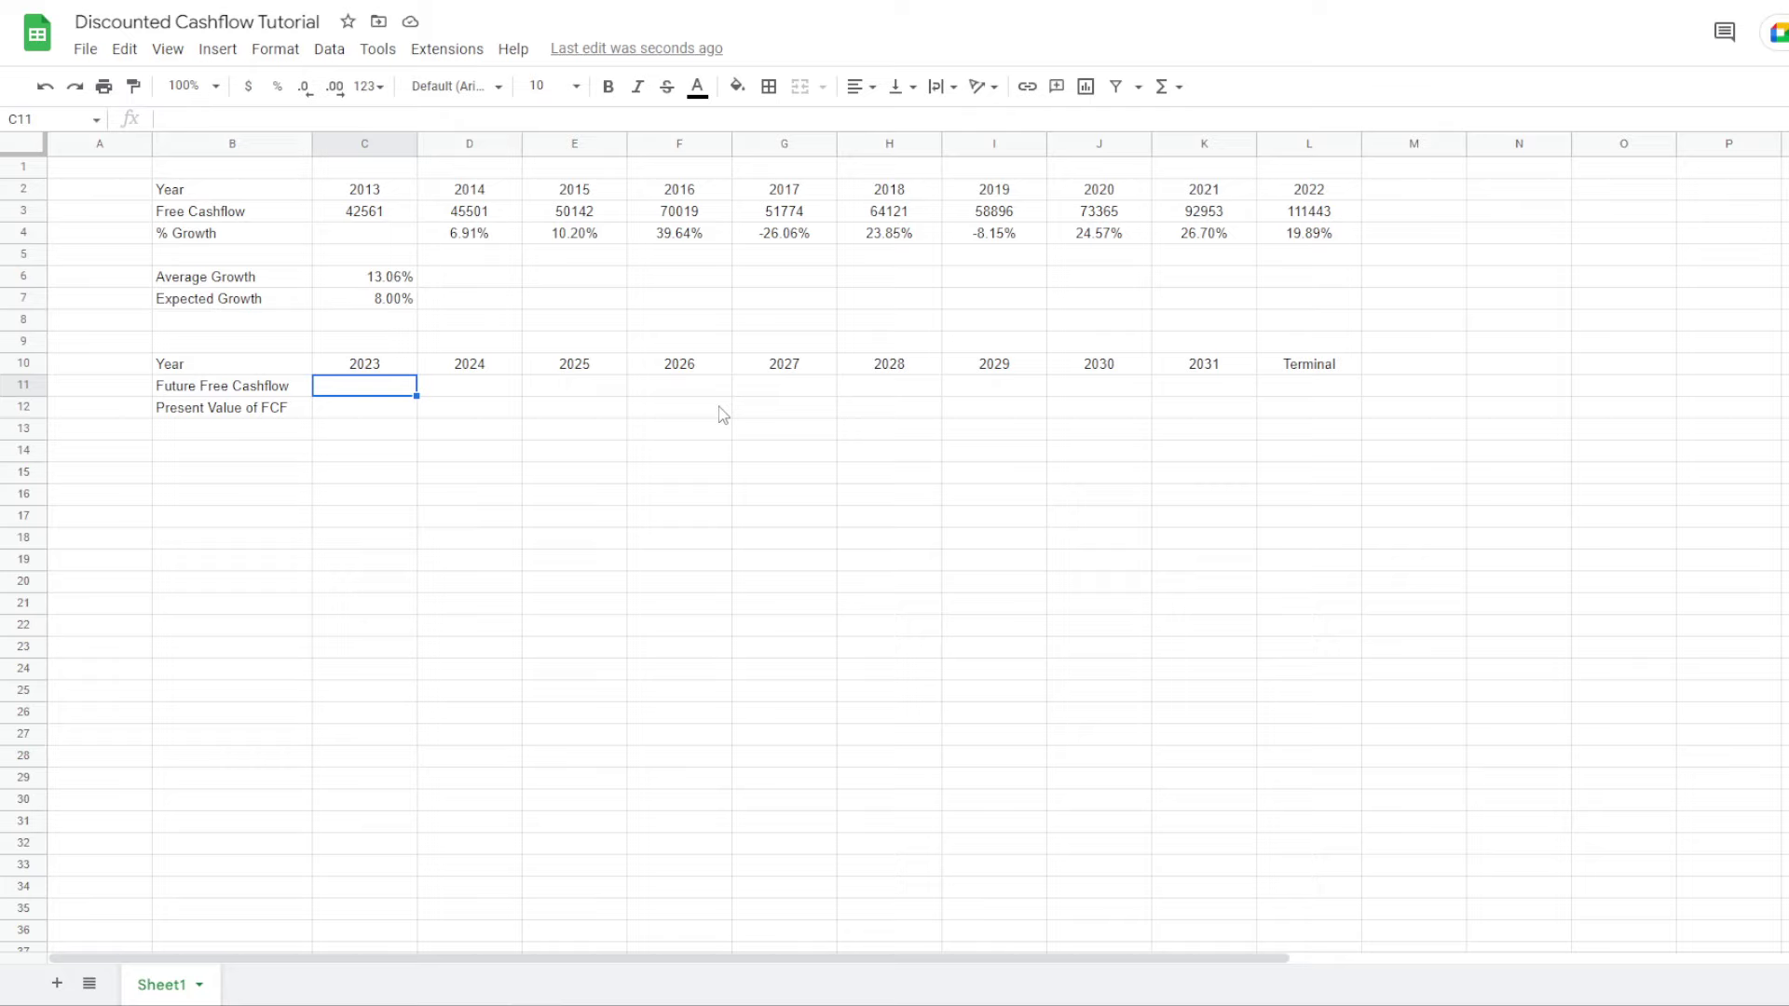
{"action": "type", "text": "="}
{"action": "left_click", "coordinate": [1346, 213]}
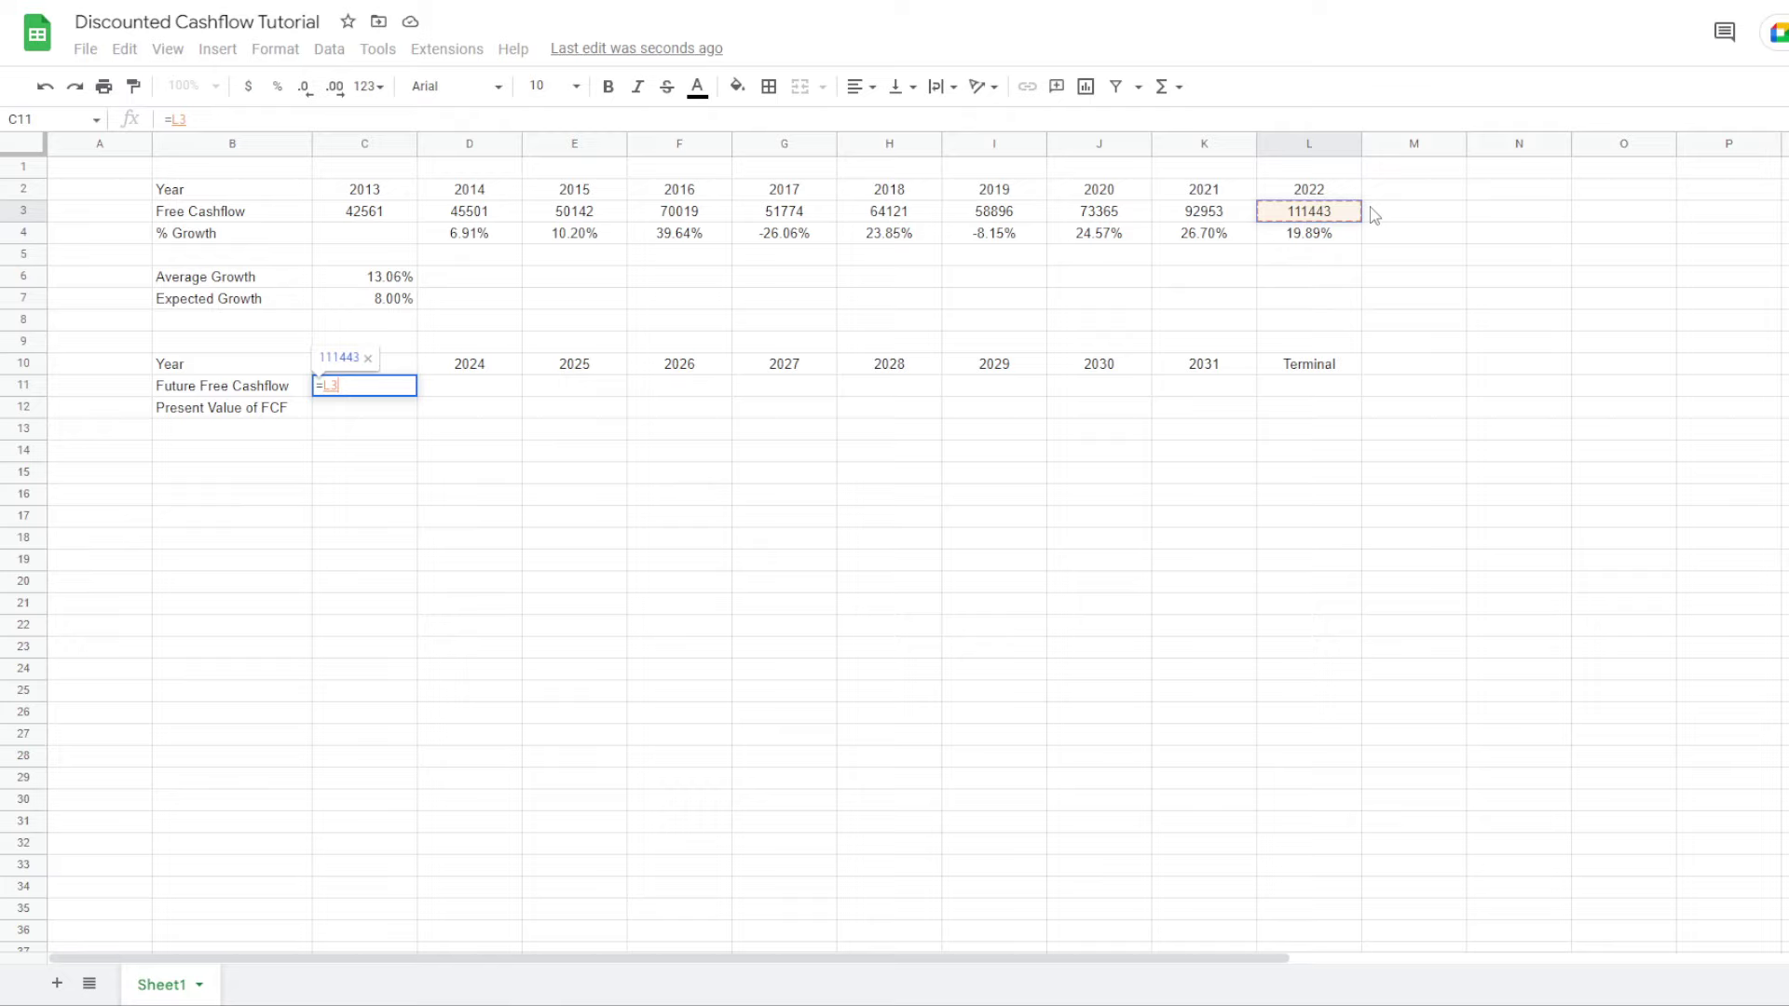
{"action": "key", "text": "F4"}
{"action": "type", "text": "*("}
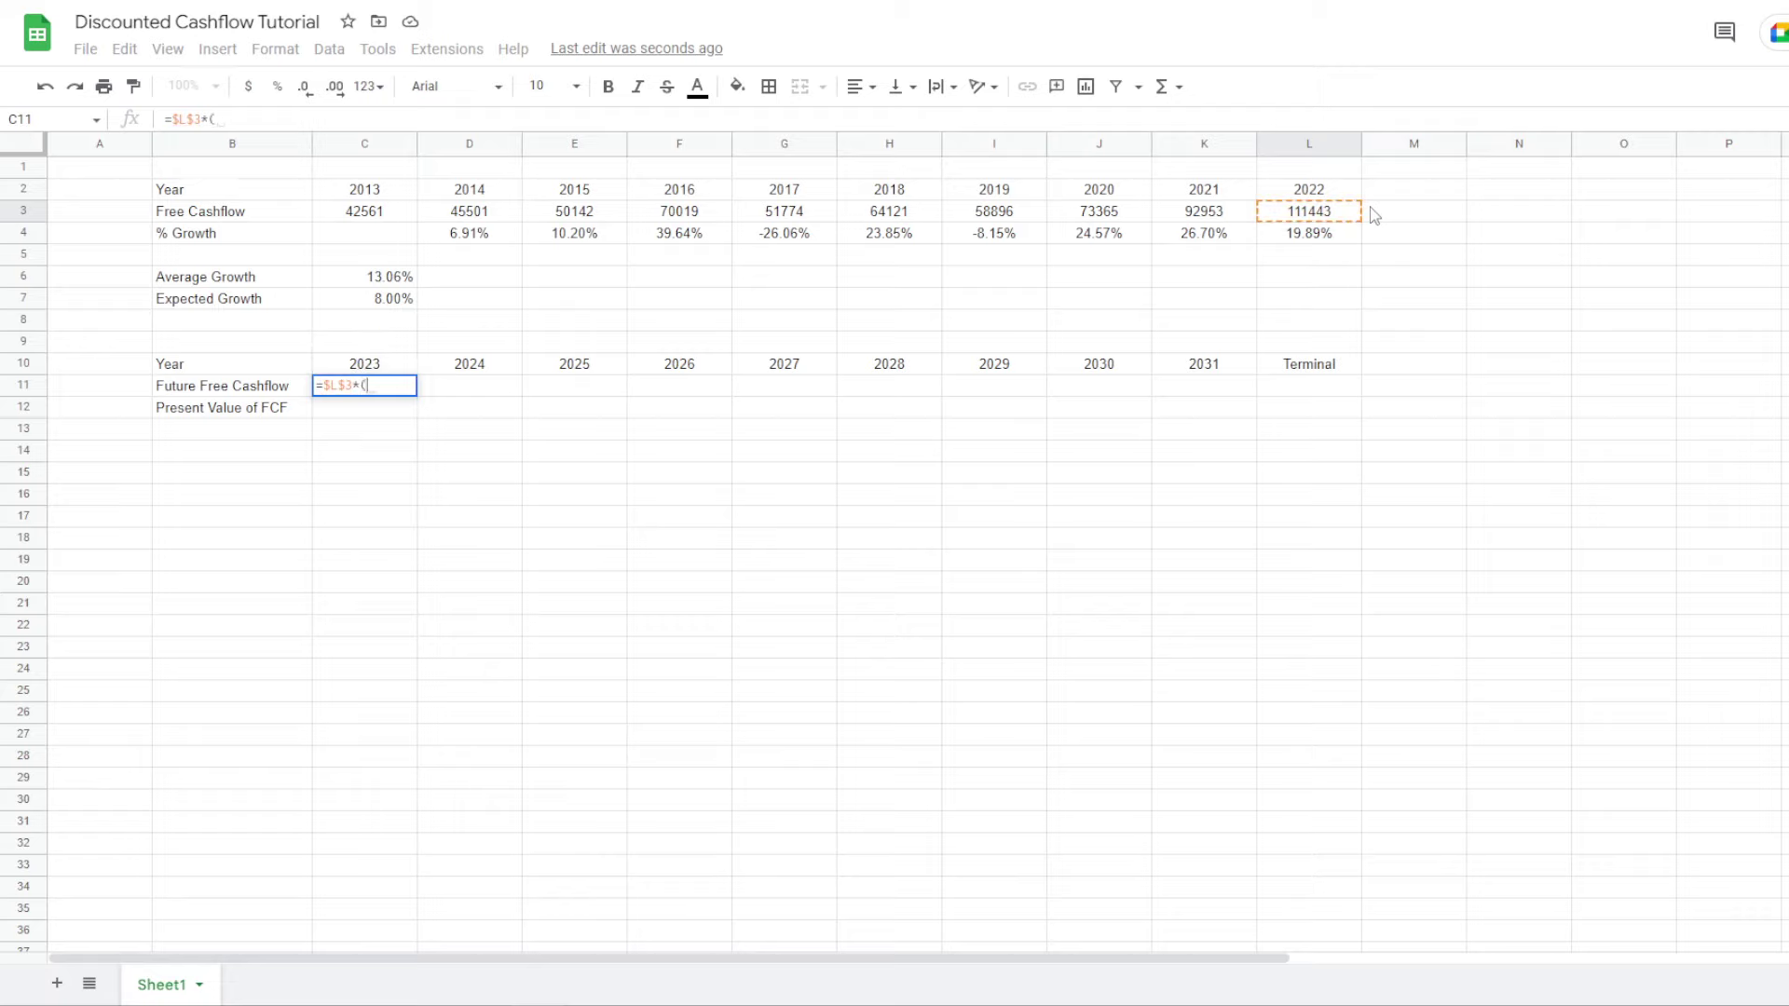
{"action": "type", "text": "1"}
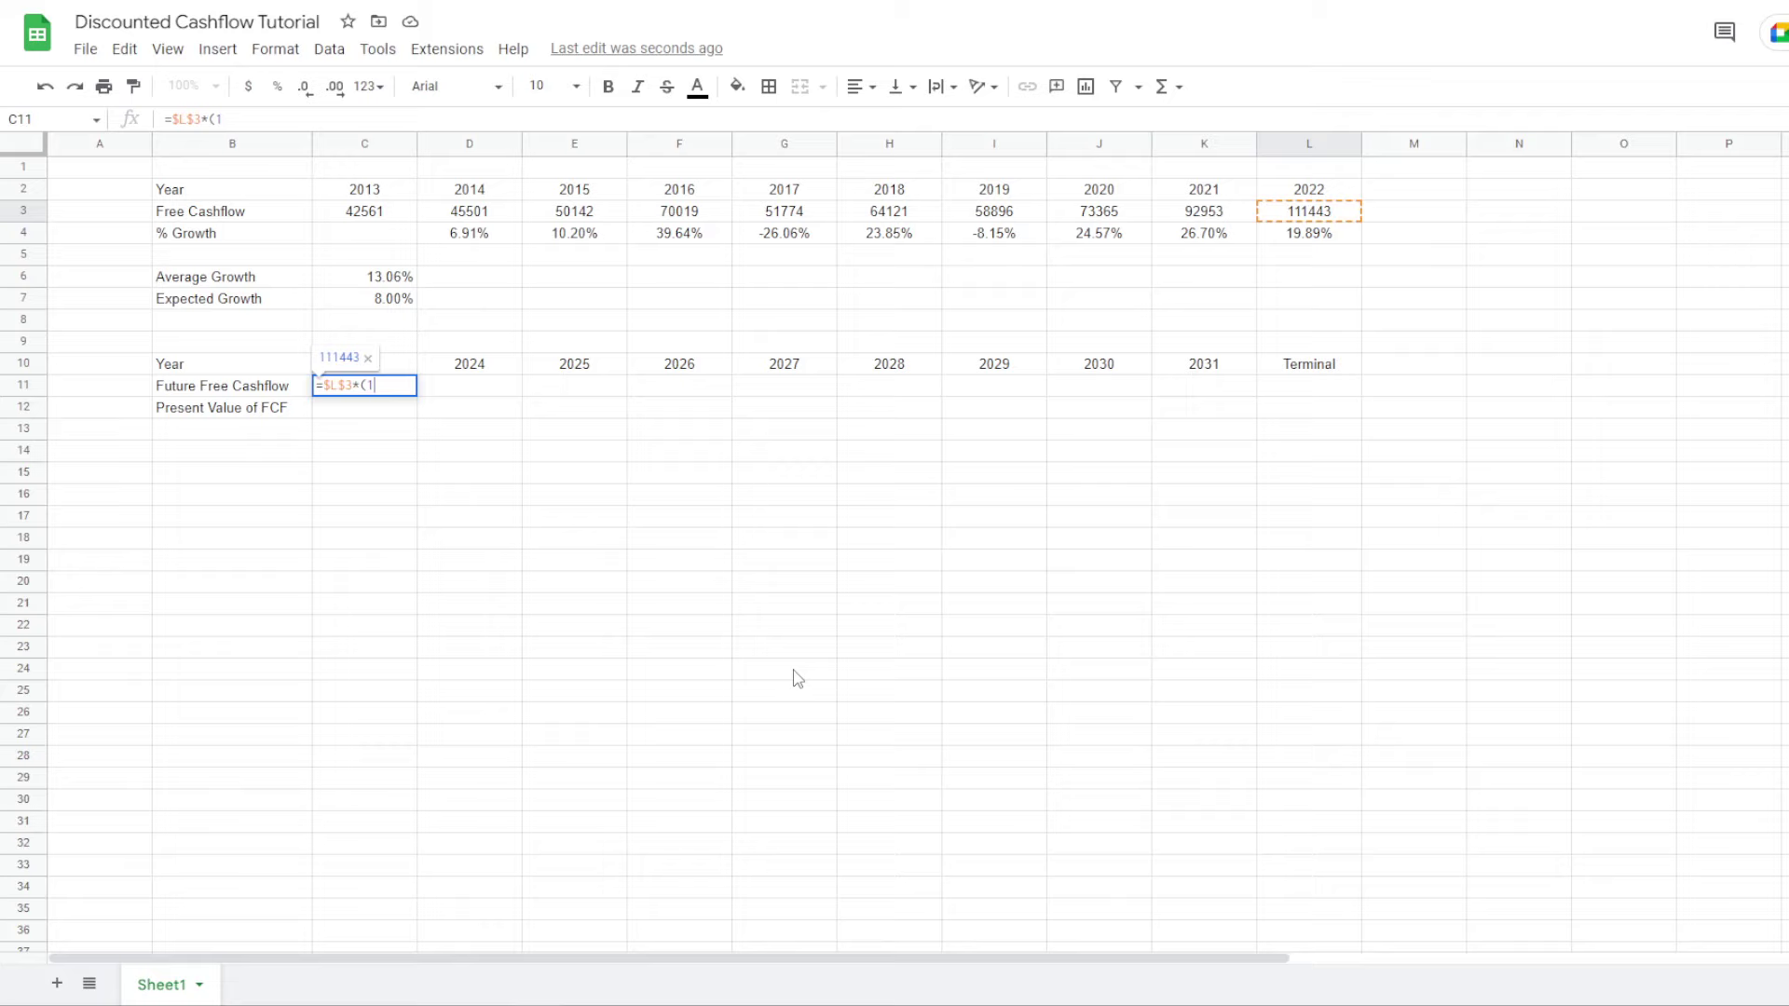
{"action": "type", "text": "+"}
{"action": "left_click", "coordinate": [408, 296]}
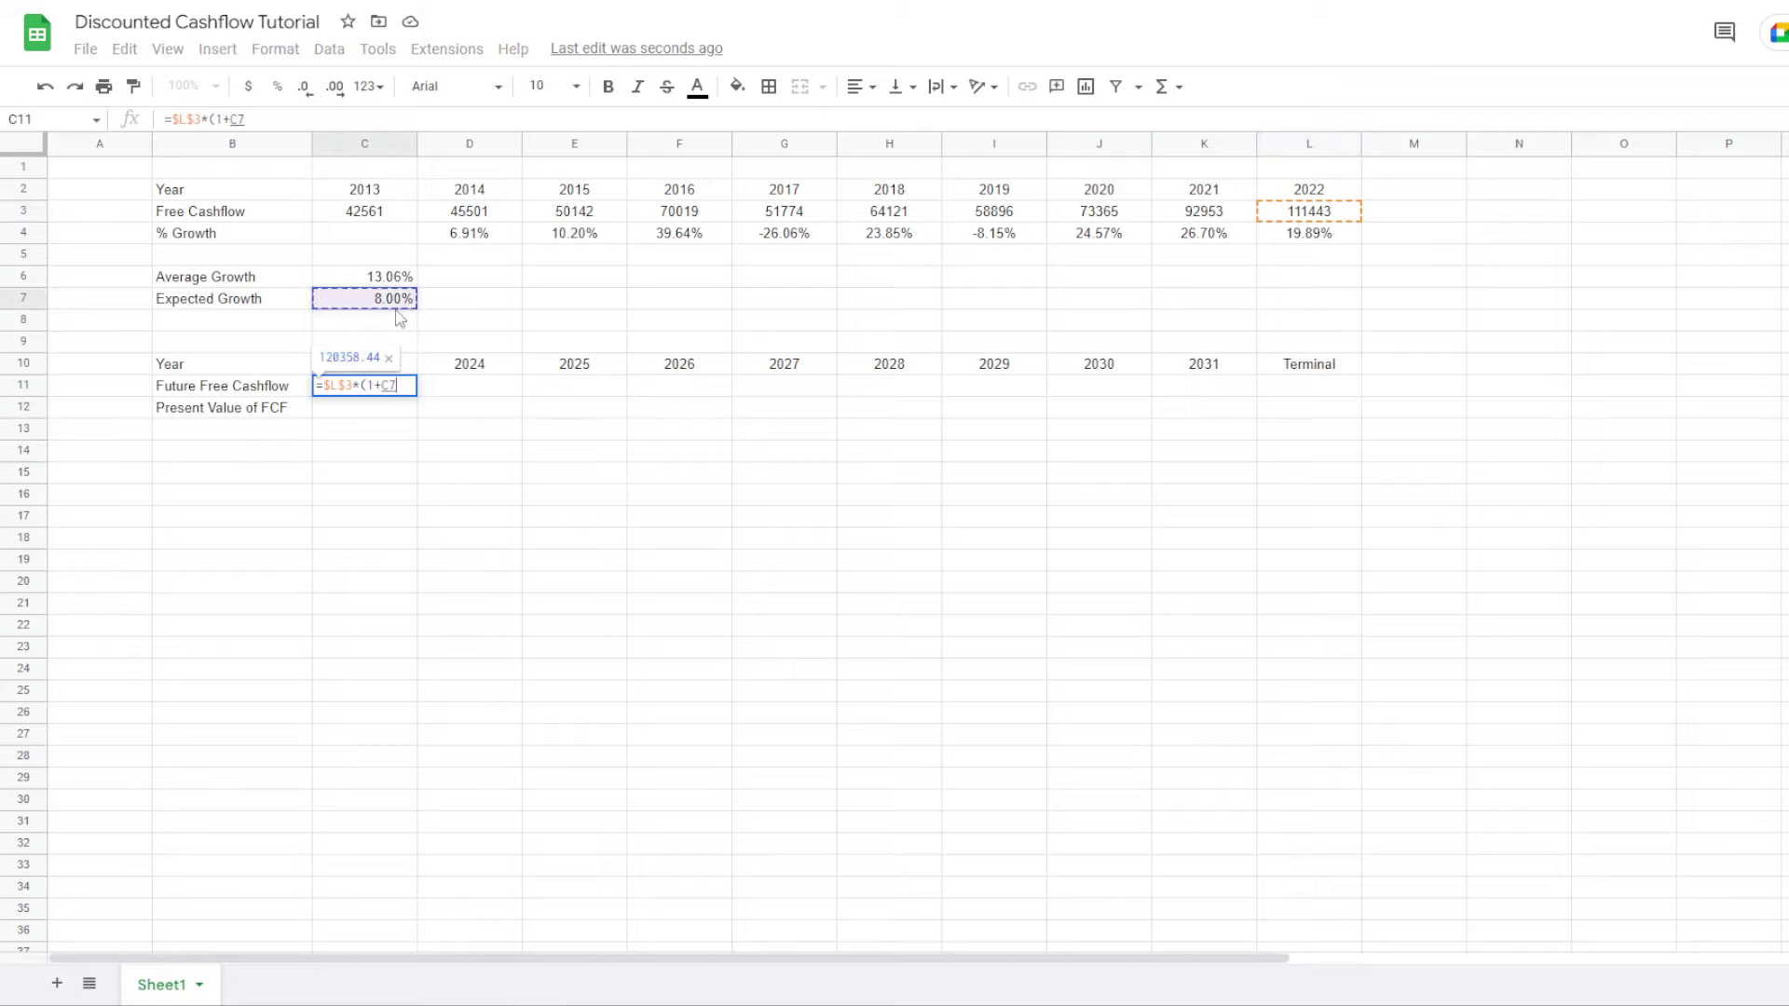
{"action": "type", "text": ")"}
{"action": "key", "text": "Return"}
{"action": "key", "text": "Up"}
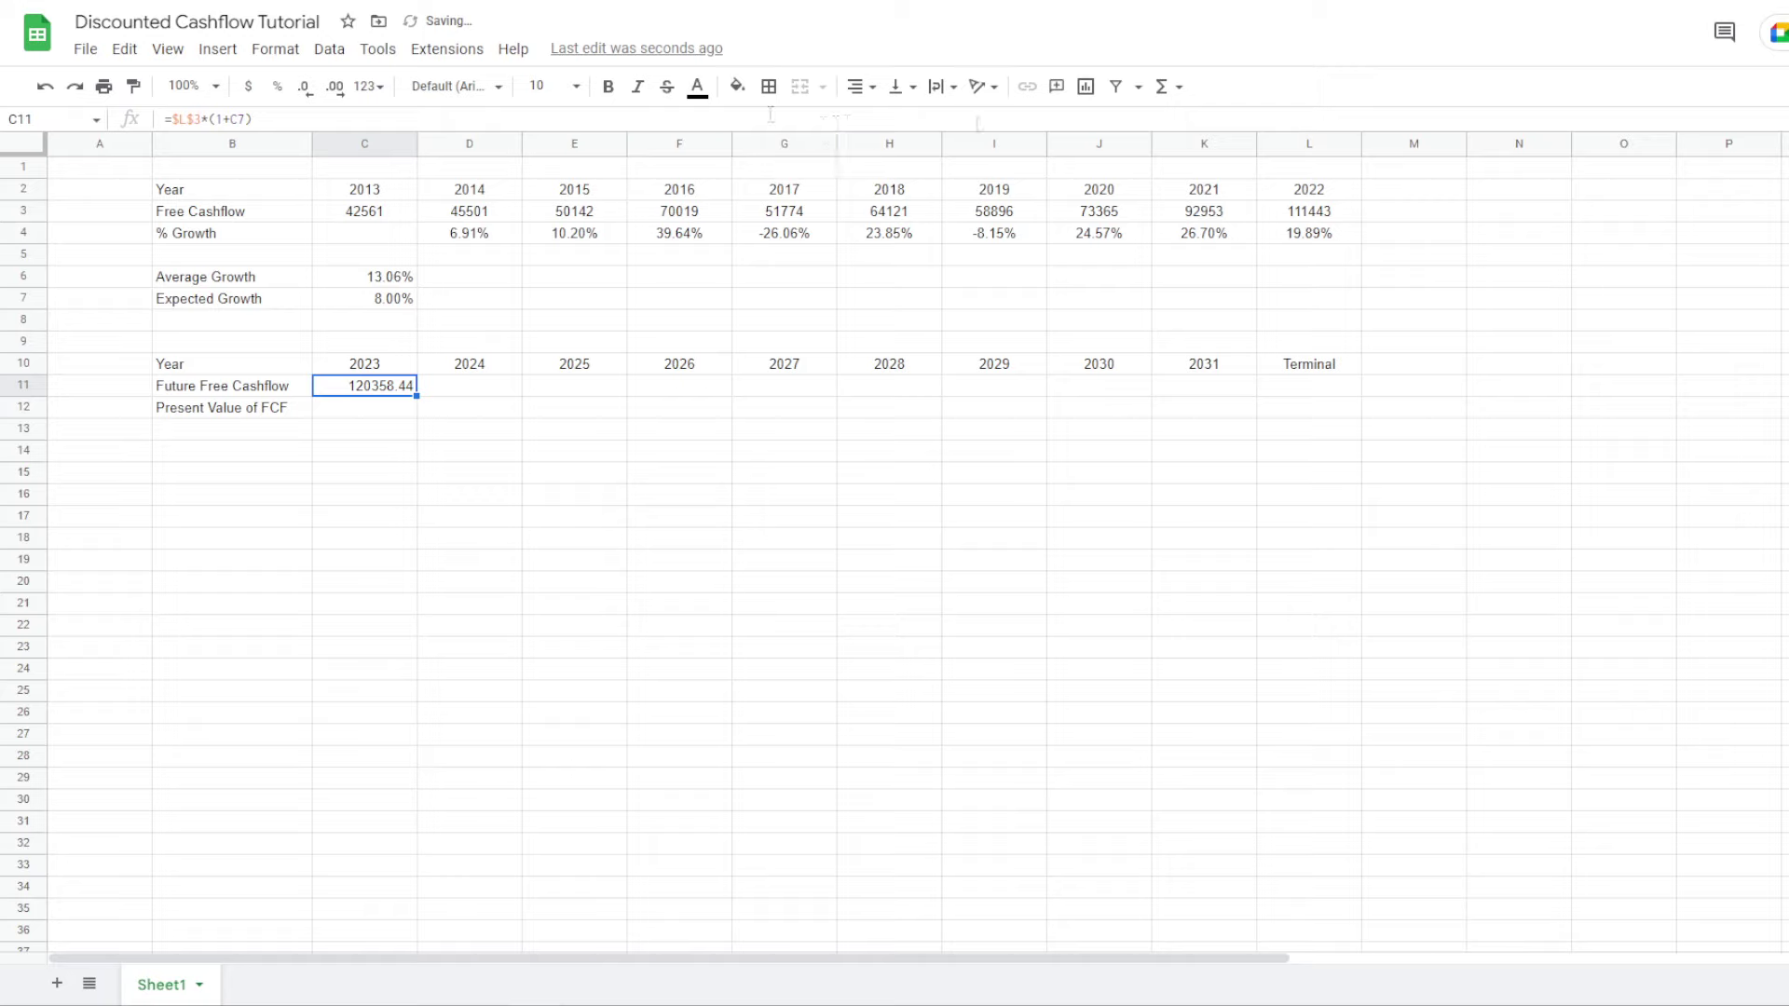
Center-align the 2023 future free cash flow in C11
{"action": "left_click", "coordinate": [857, 85]}
{"action": "left_click", "coordinate": [879, 122]}
{"action": "left_click_drag", "start_coordinate": [346, 322], "coordinate": [363, 303]}
{"action": "left_click", "coordinate": [374, 411]}
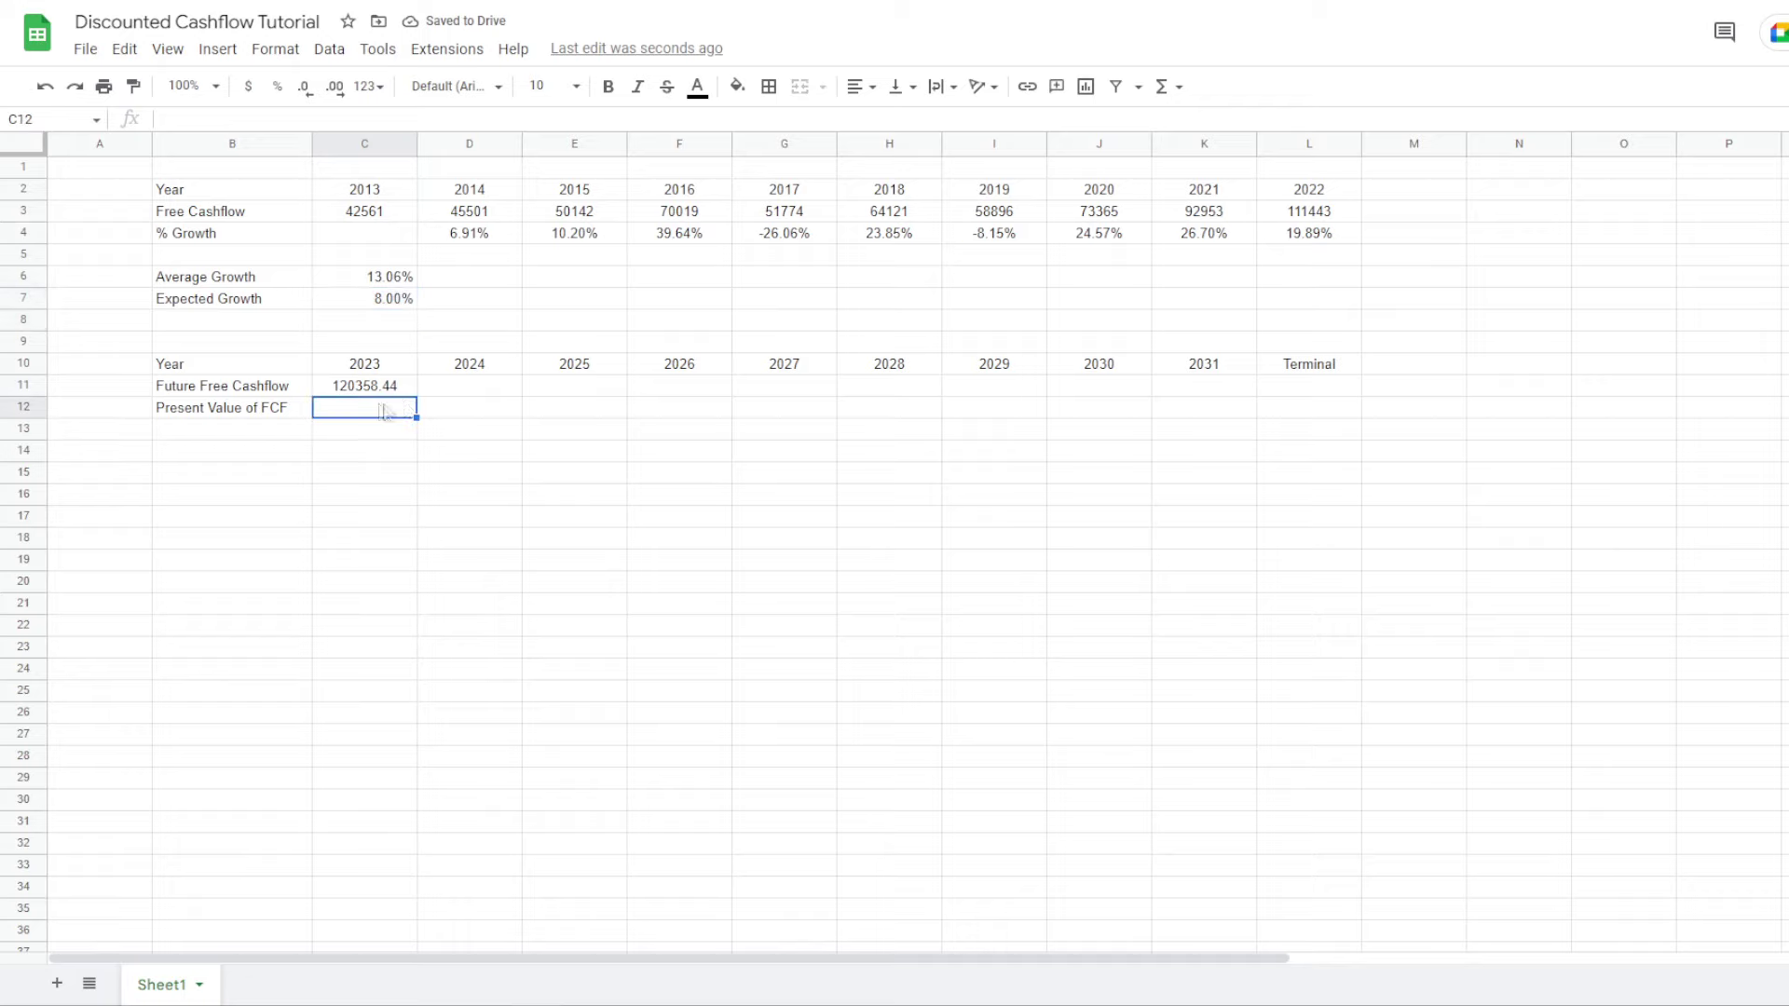
{"action": "left_click", "coordinate": [370, 386]}
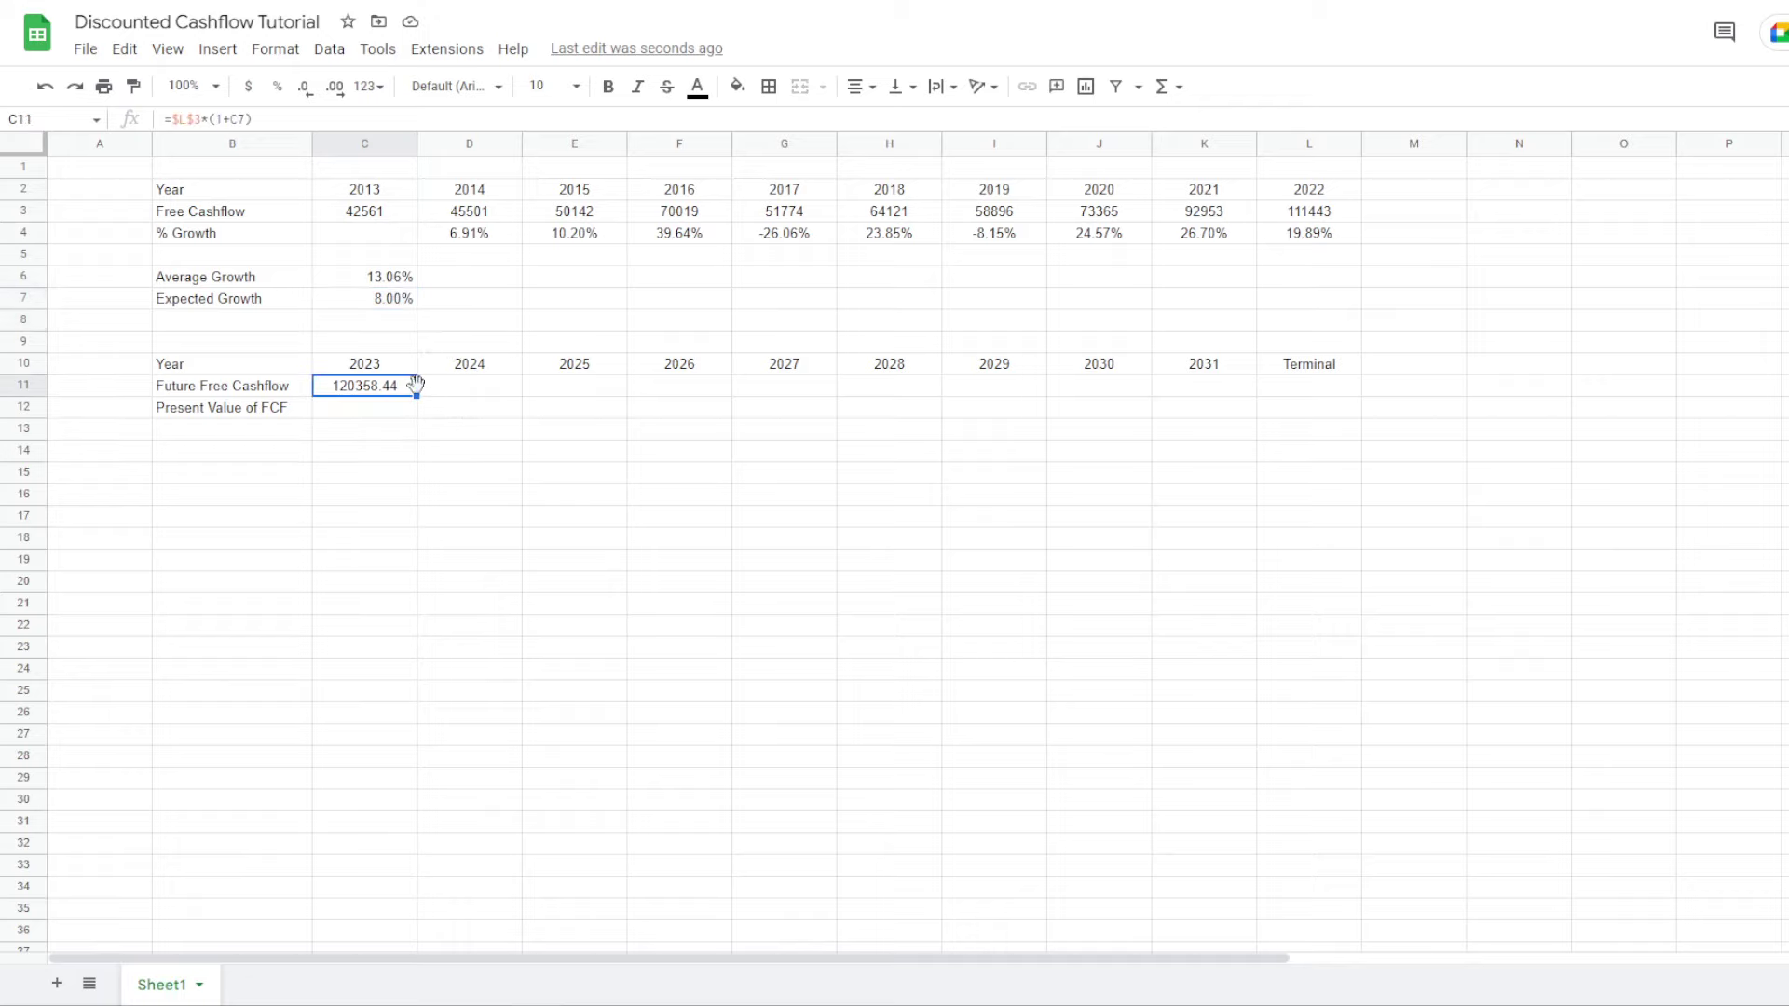
{"action": "left_click", "coordinate": [401, 413]}
{"action": "left_click", "coordinate": [459, 456]}
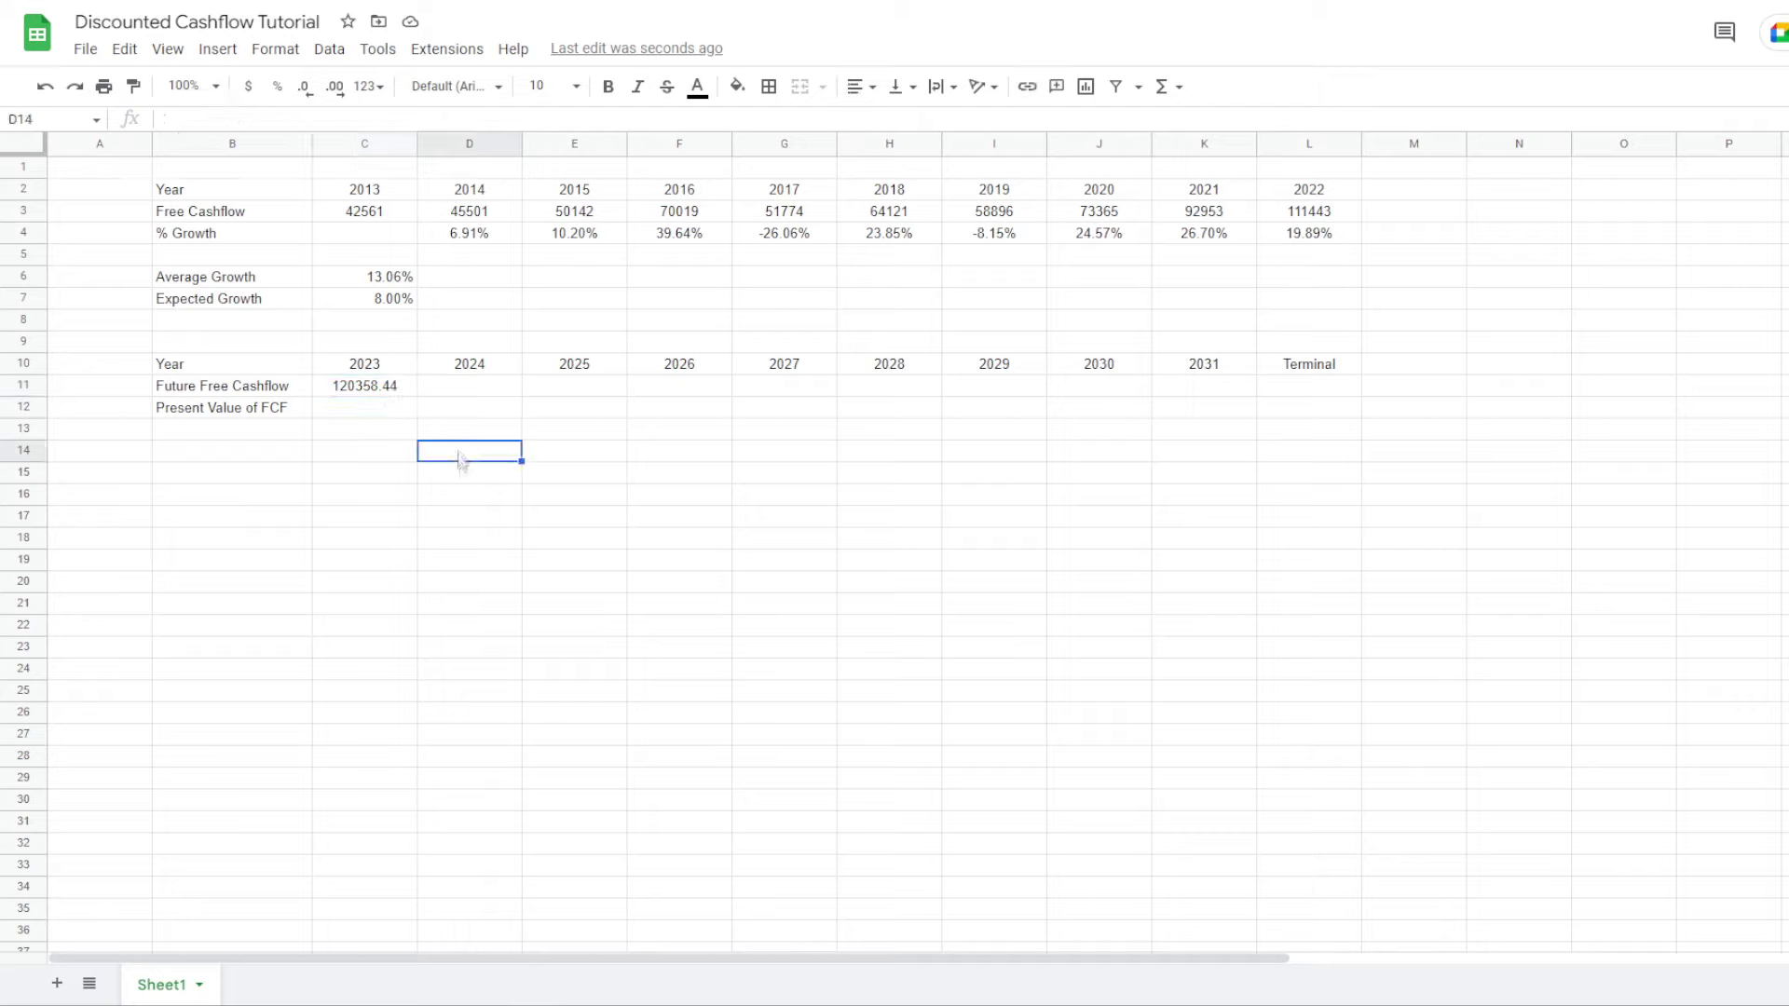
Enter the period number 1 in C9 above the year 2023 and center-align it
{"action": "left_click", "coordinate": [368, 345]}
{"action": "type", "text": "1"}
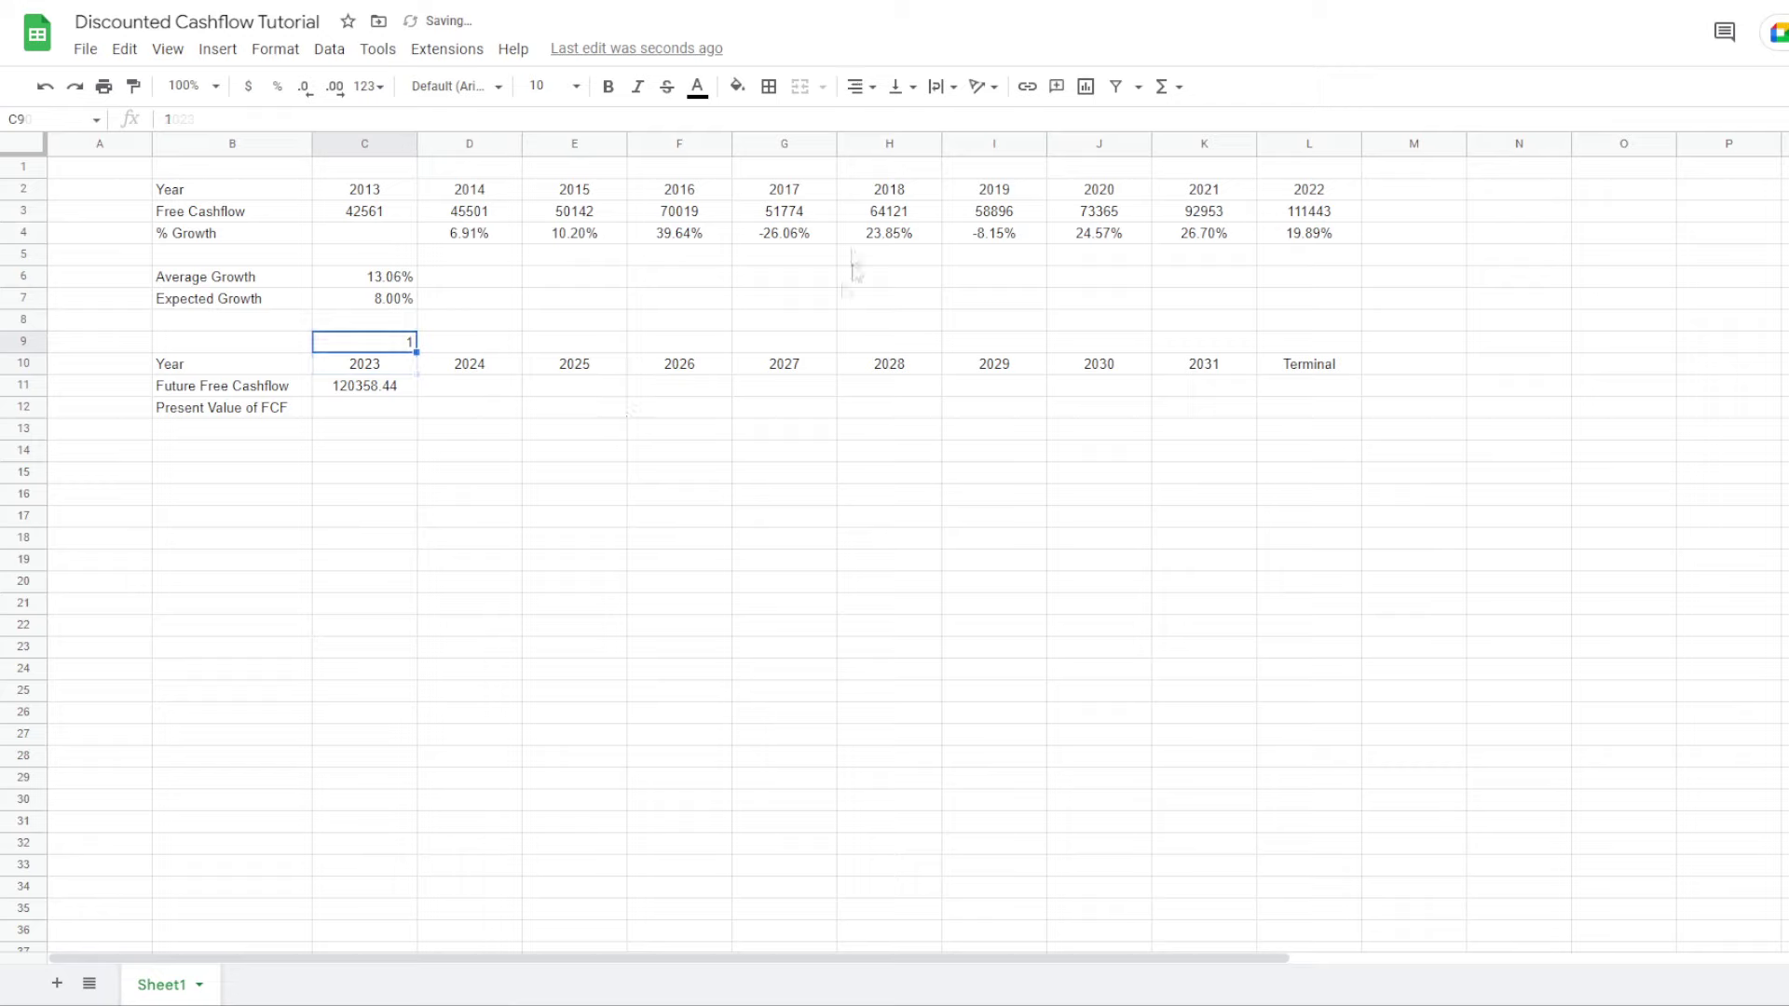
{"action": "left_click", "coordinate": [854, 86]}
{"action": "left_click", "coordinate": [863, 119]}
{"action": "left_click", "coordinate": [366, 373]}
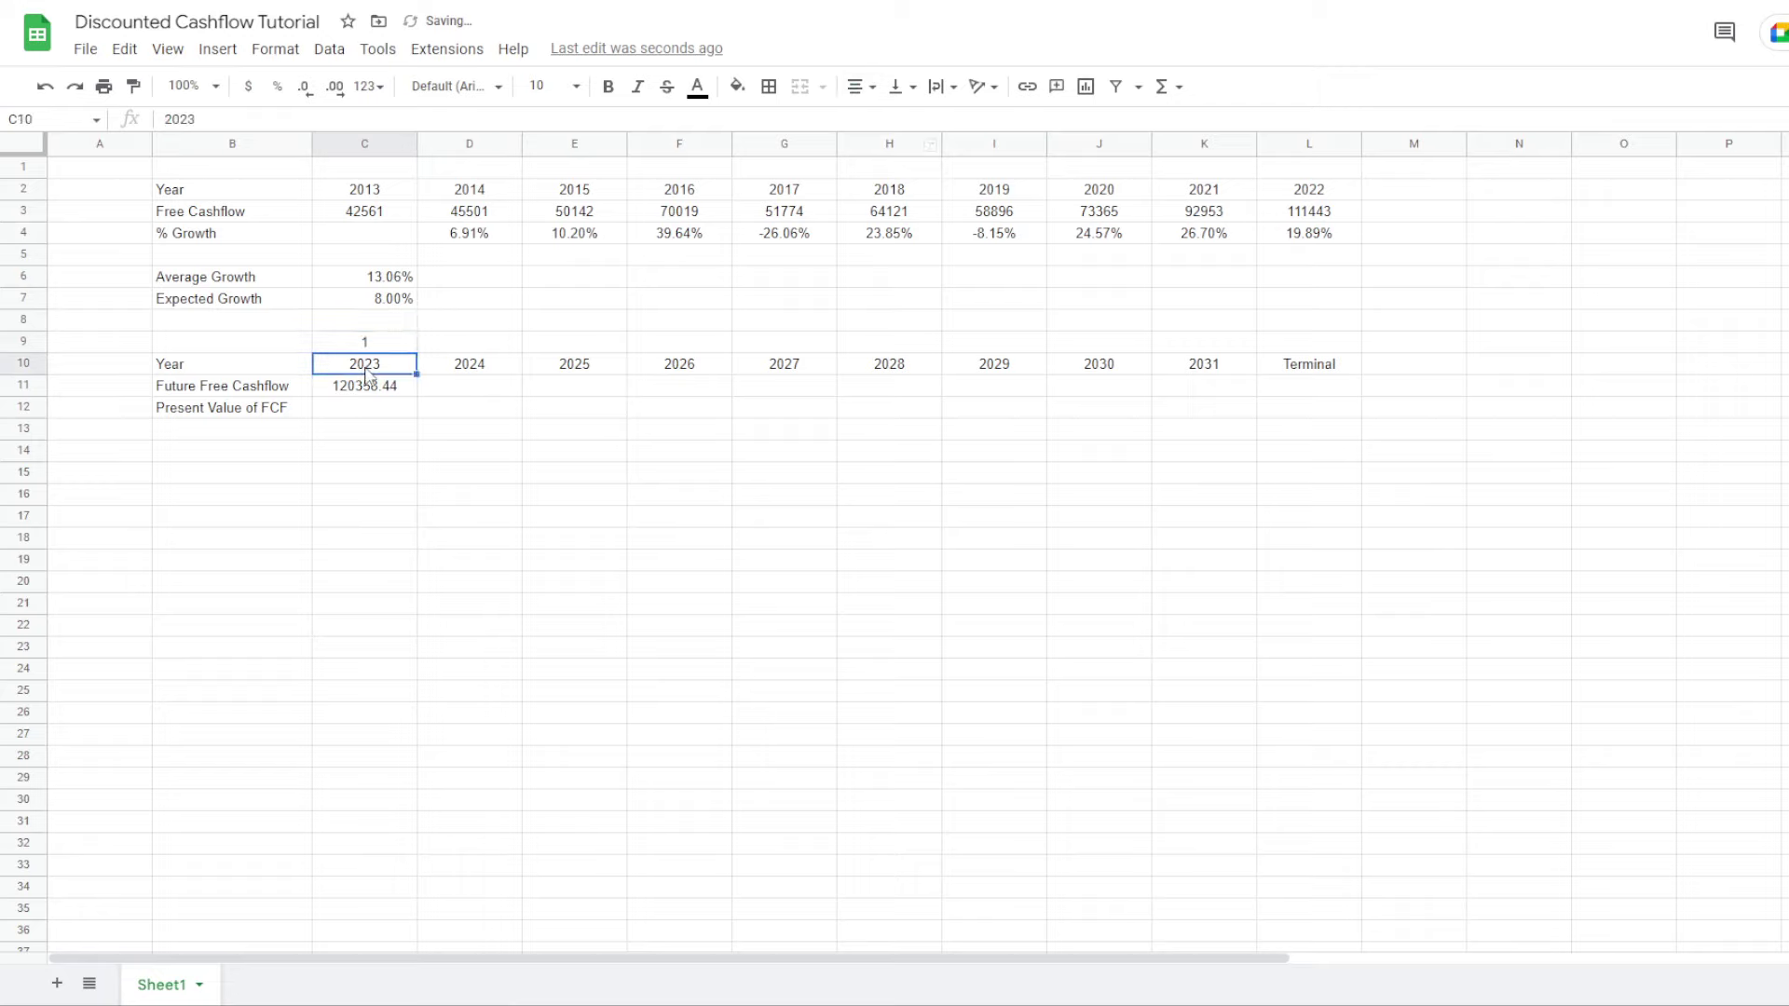
{"action": "left_click", "coordinate": [378, 347]}
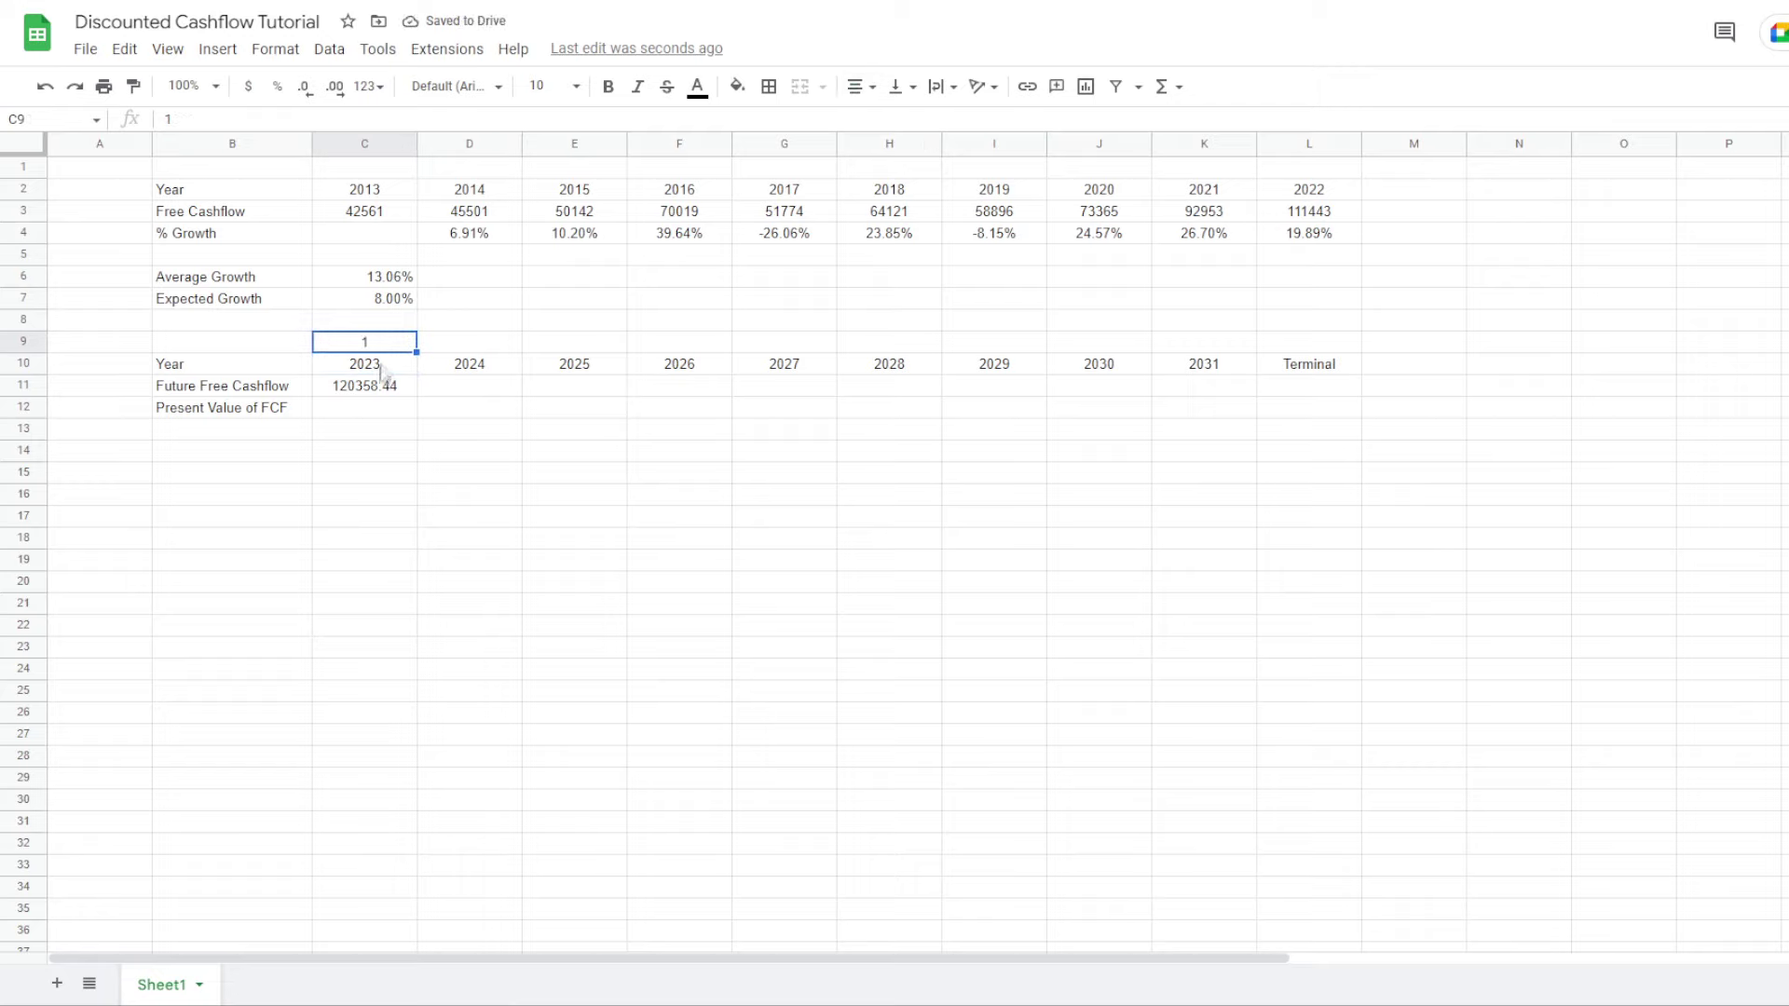
Enter 2 center-aligned in D9 and extend the period numbers across row 9 to 10 in L9
{"action": "key", "text": "Right"}
{"action": "type", "text": "2"}
{"action": "key", "text": "Right"}
{"action": "key", "text": "Left"}
{"action": "left_click", "coordinate": [873, 93]}
{"action": "left_click", "coordinate": [872, 93]}
{"action": "left_click", "coordinate": [873, 89]}
{"action": "left_click", "coordinate": [886, 120]}
{"action": "left_click_drag", "start_coordinate": [363, 342], "coordinate": [1289, 361]}
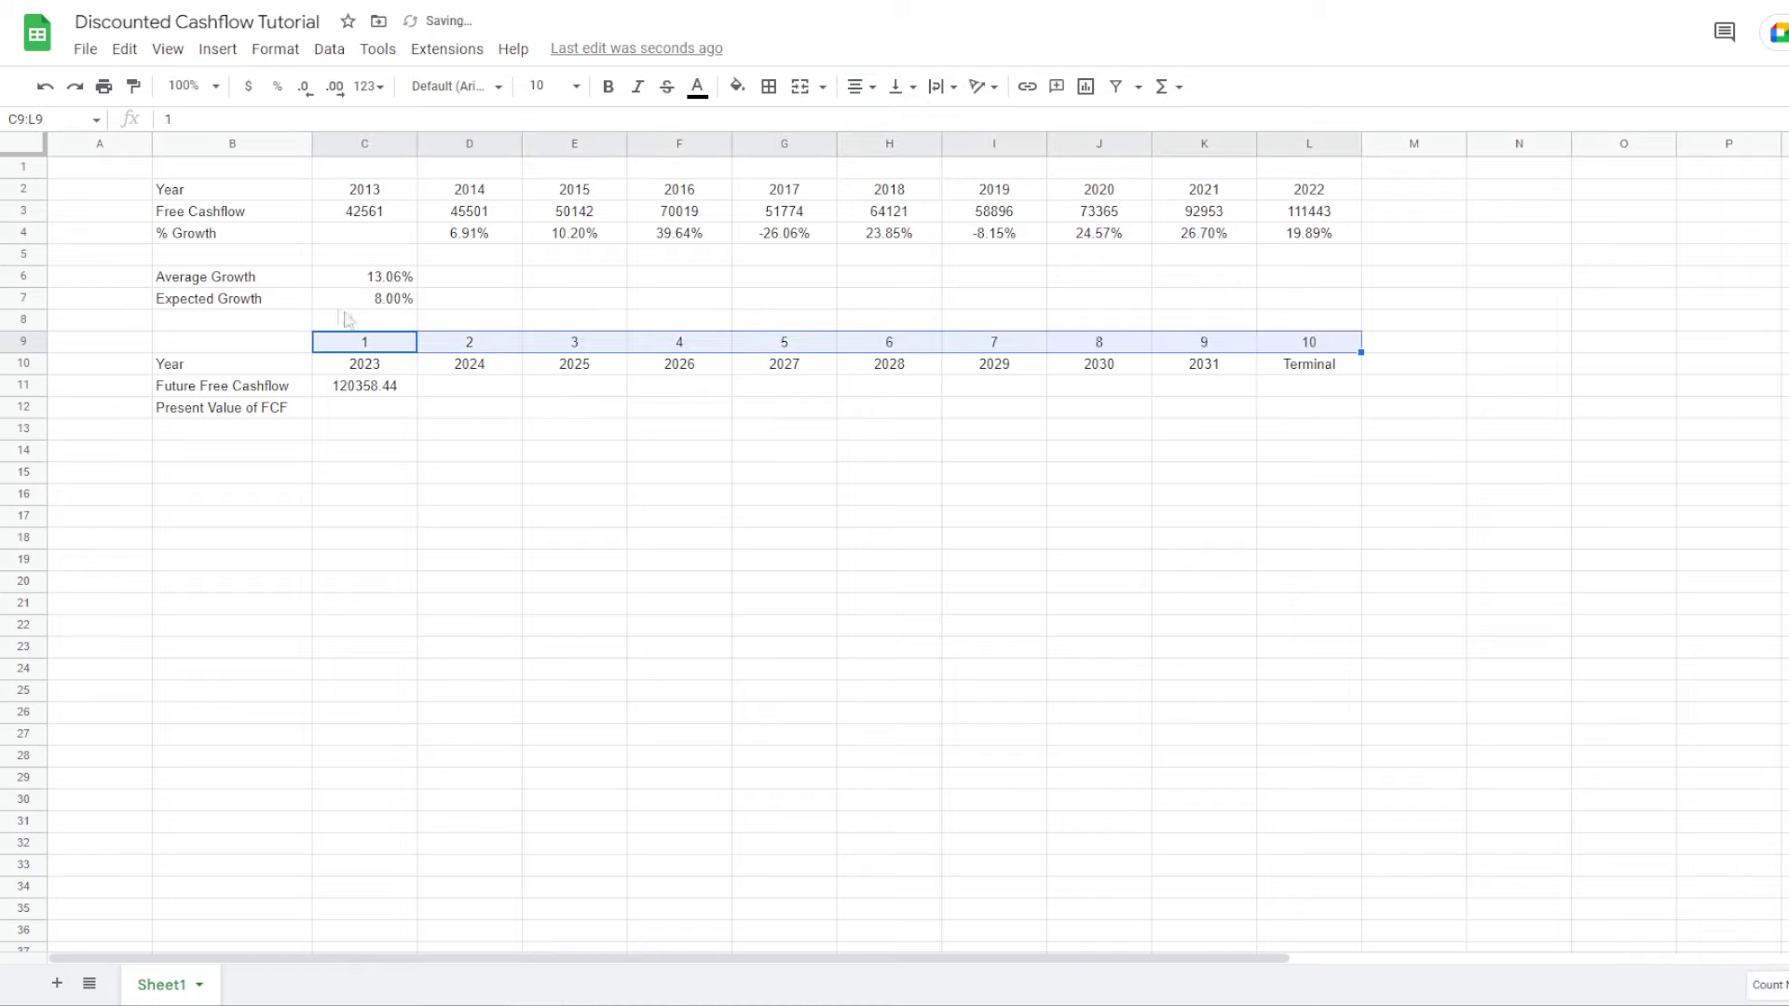
{"action": "left_click", "coordinate": [366, 342]}
{"action": "left_click", "coordinate": [1284, 355]}
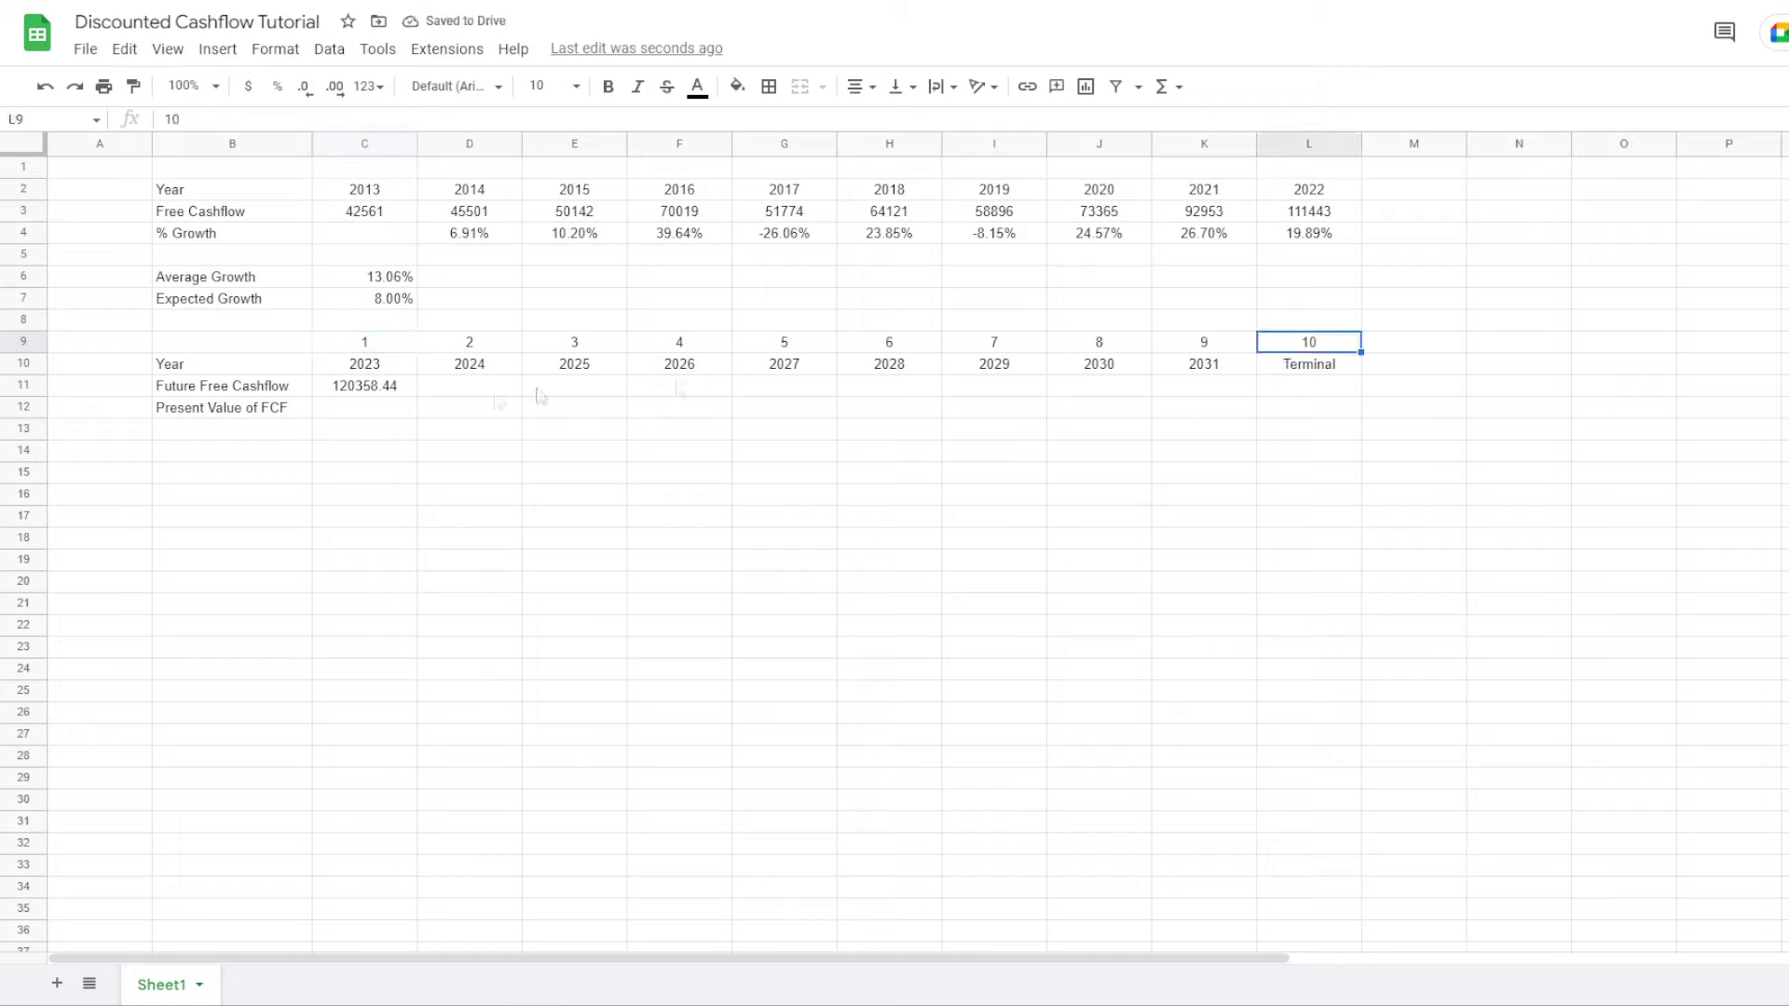
{"action": "left_click", "coordinate": [368, 414]}
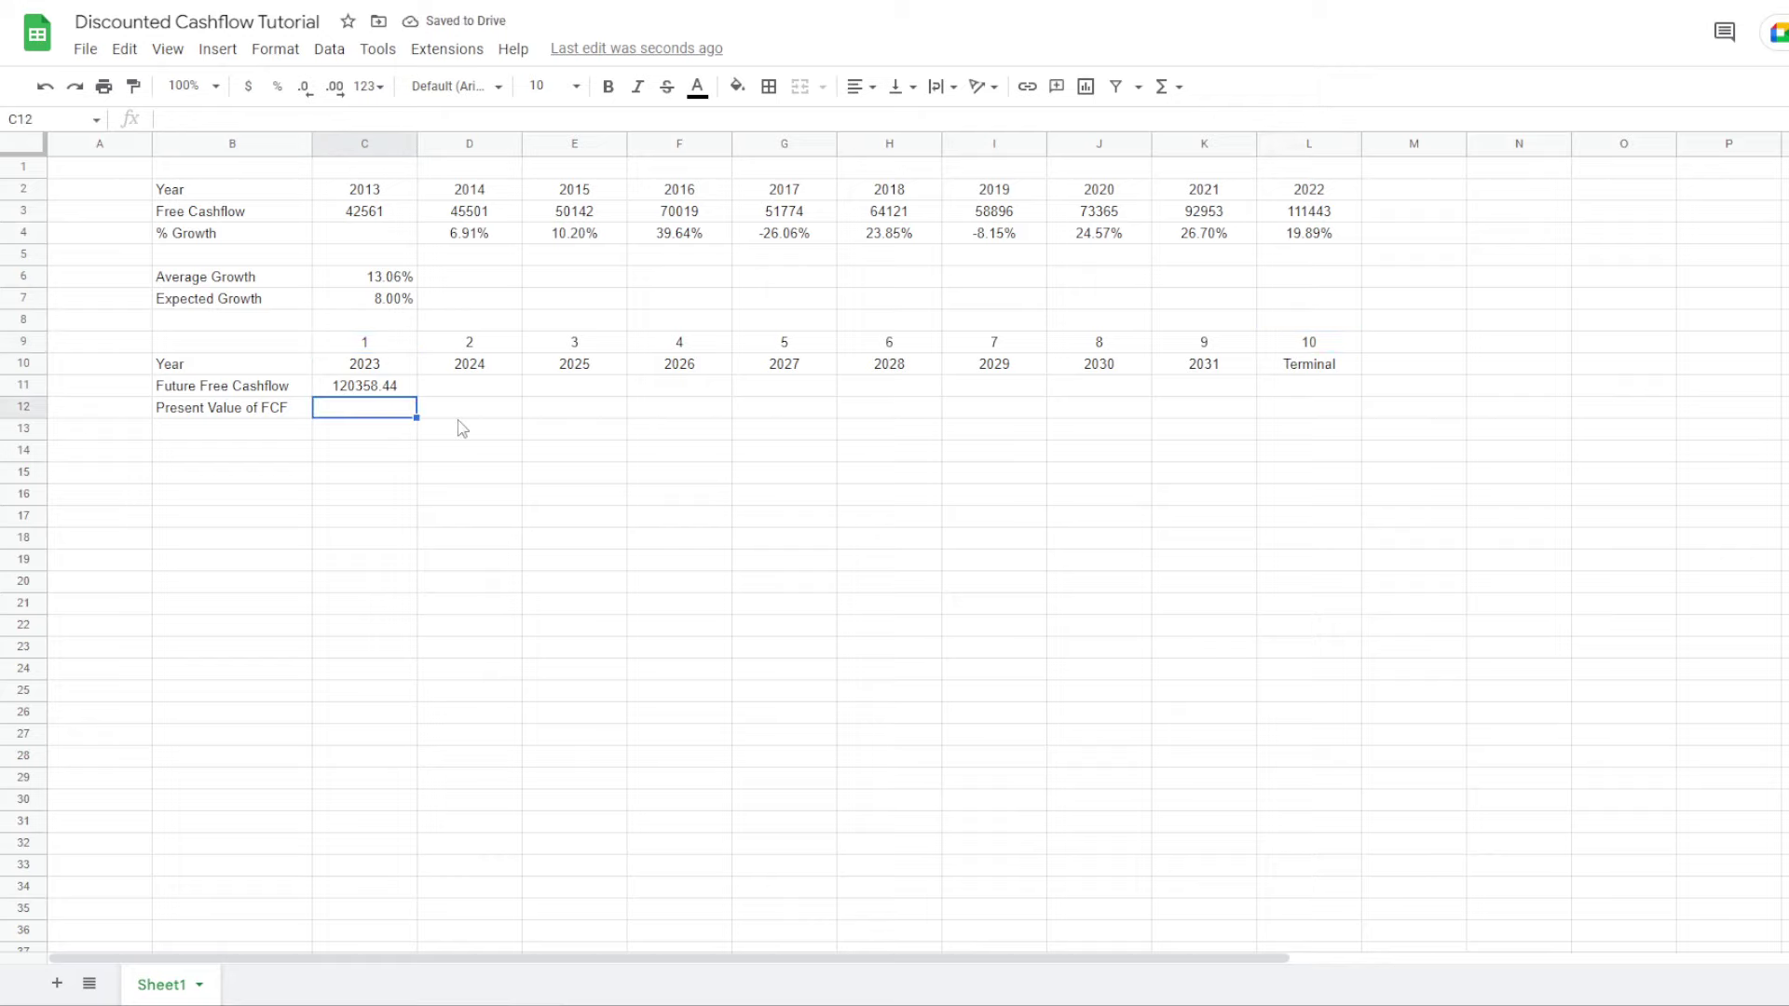
{"action": "type", "text": "="}
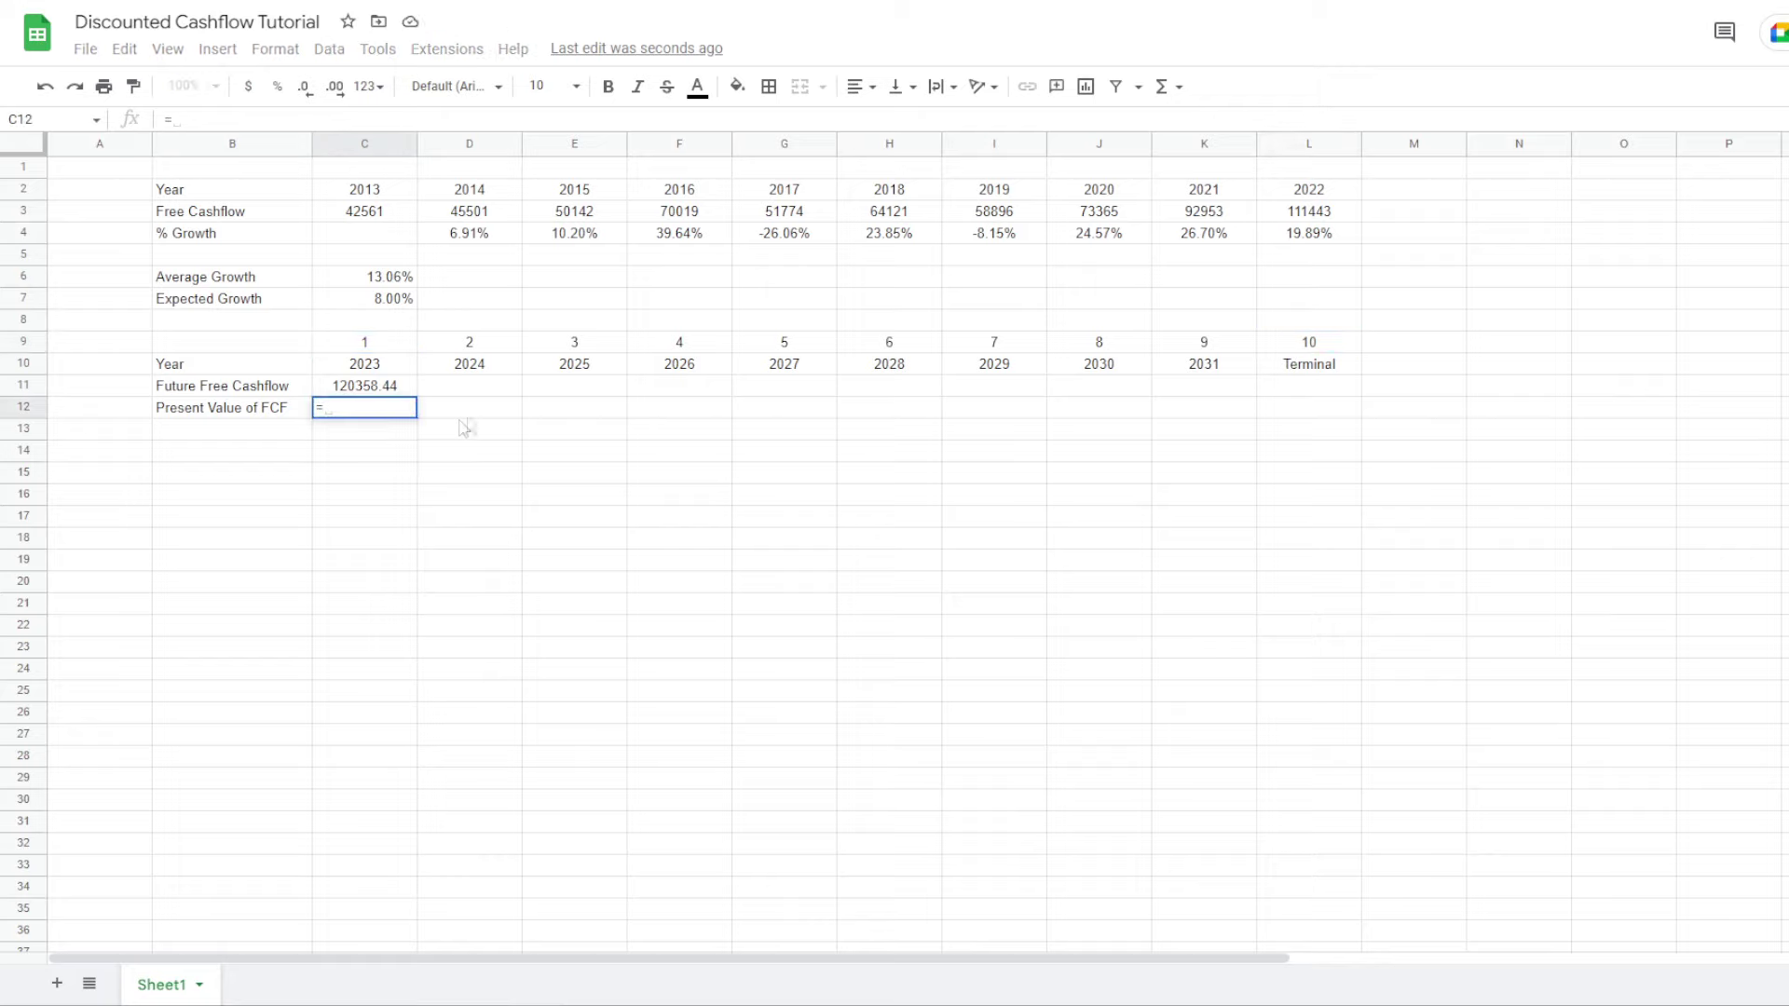
{"action": "left_click", "coordinate": [392, 385]}
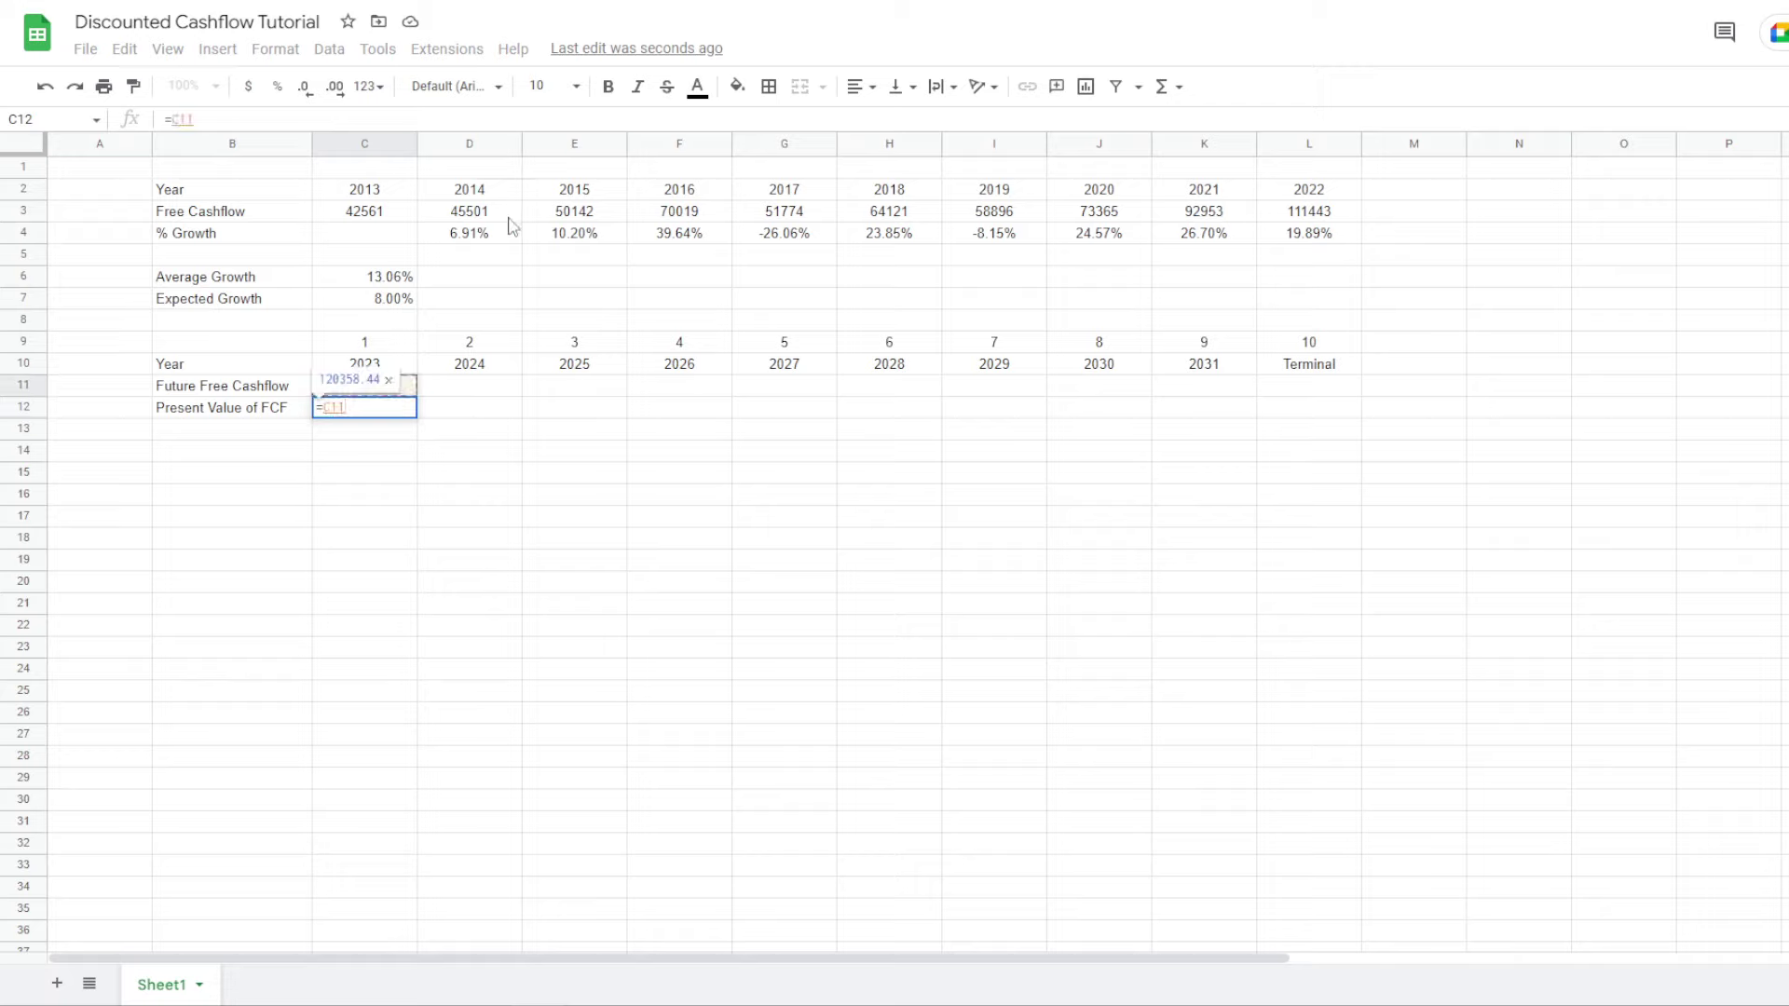
{"action": "type", "text": "/"}
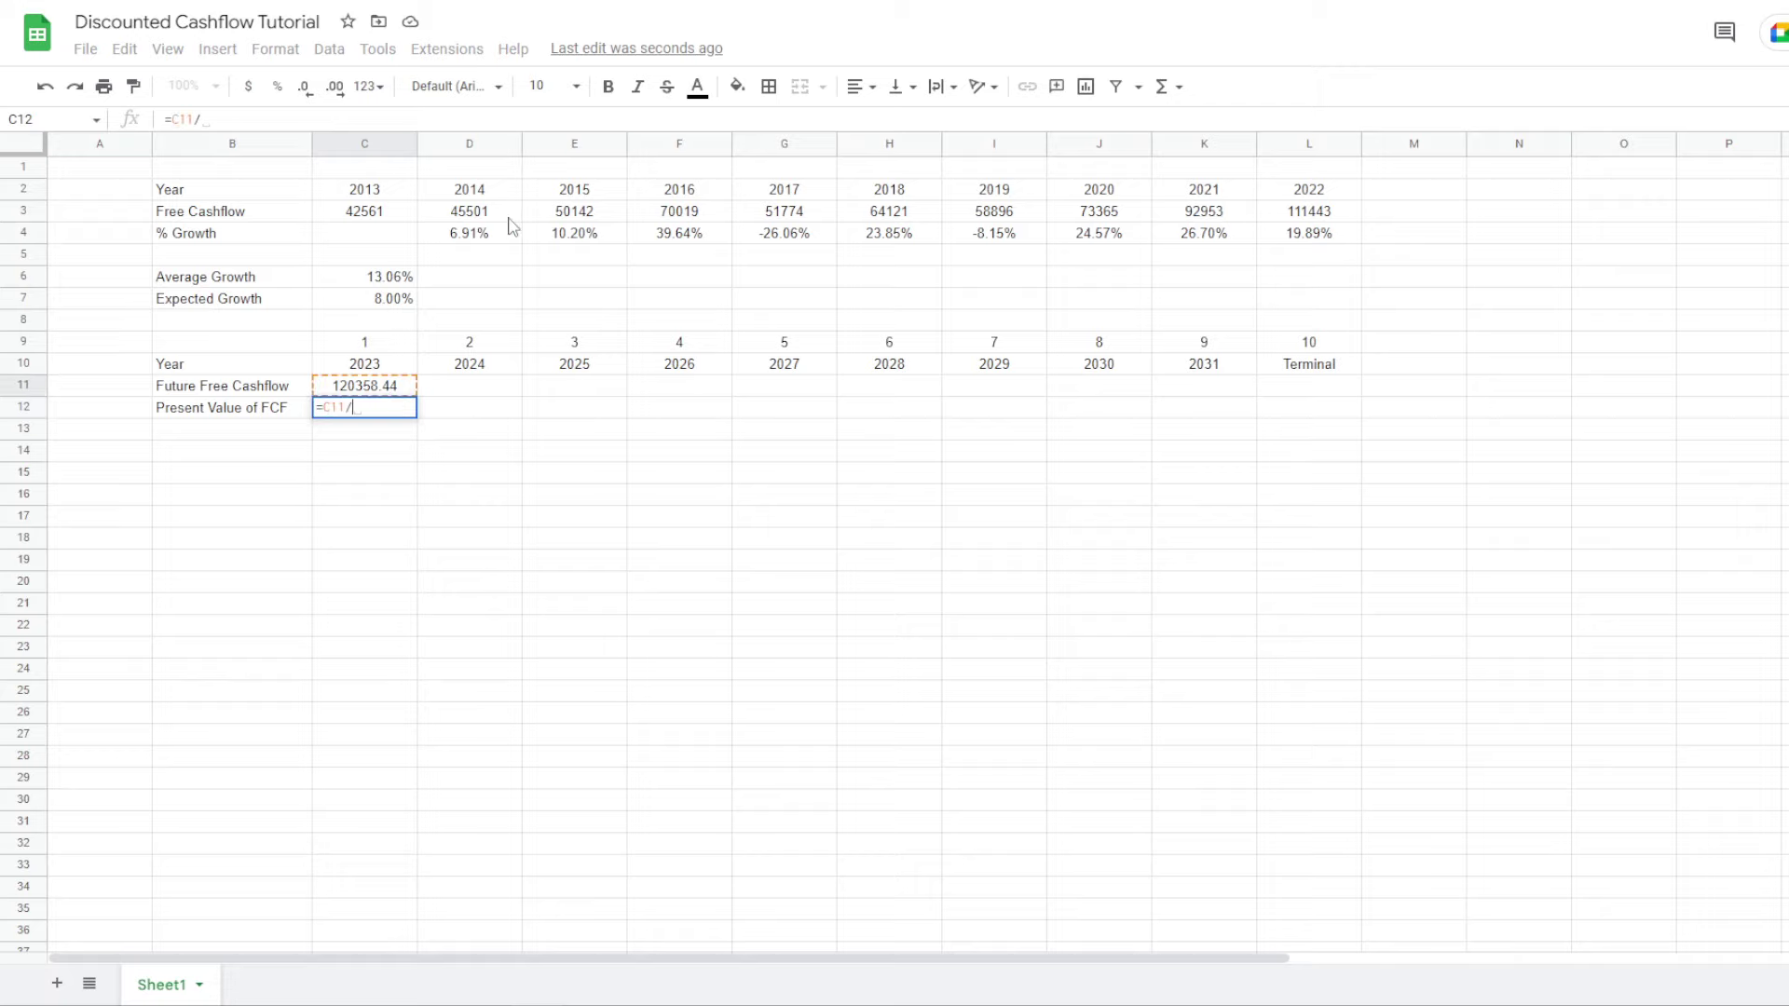
{"action": "type", "text": "(1+"}
{"action": "left_click", "coordinate": [1305, 479]}
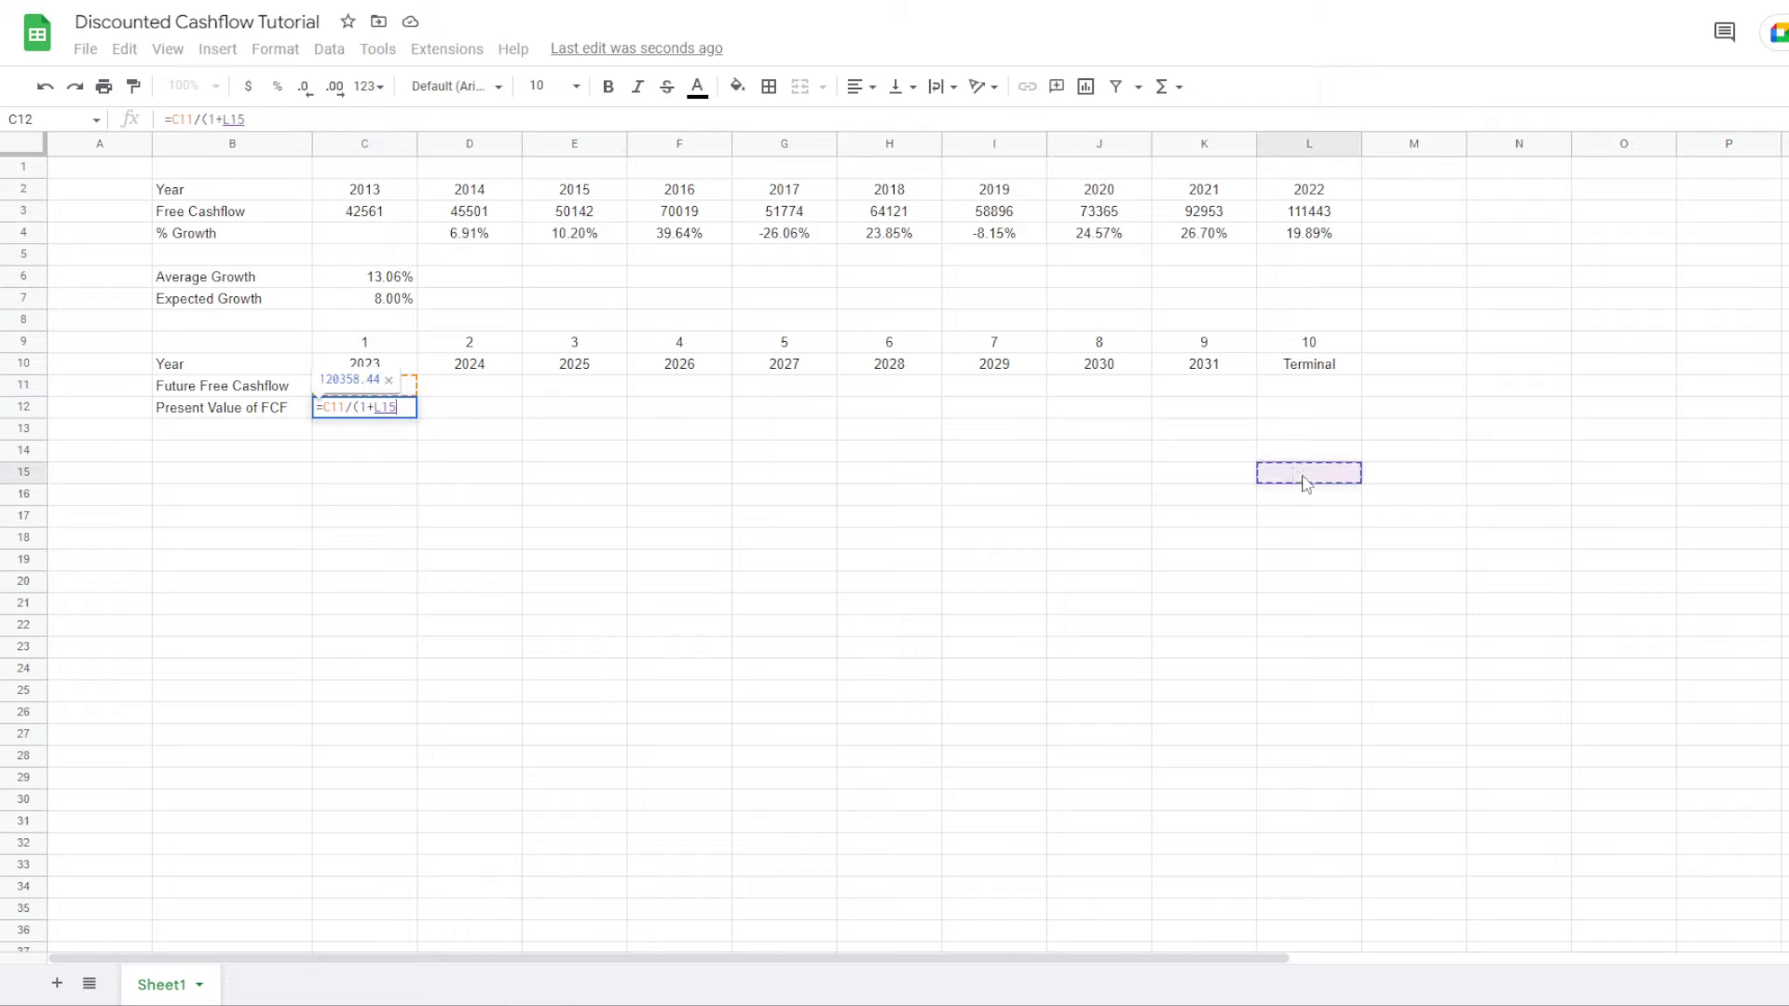
{"action": "key", "text": "Escape"}
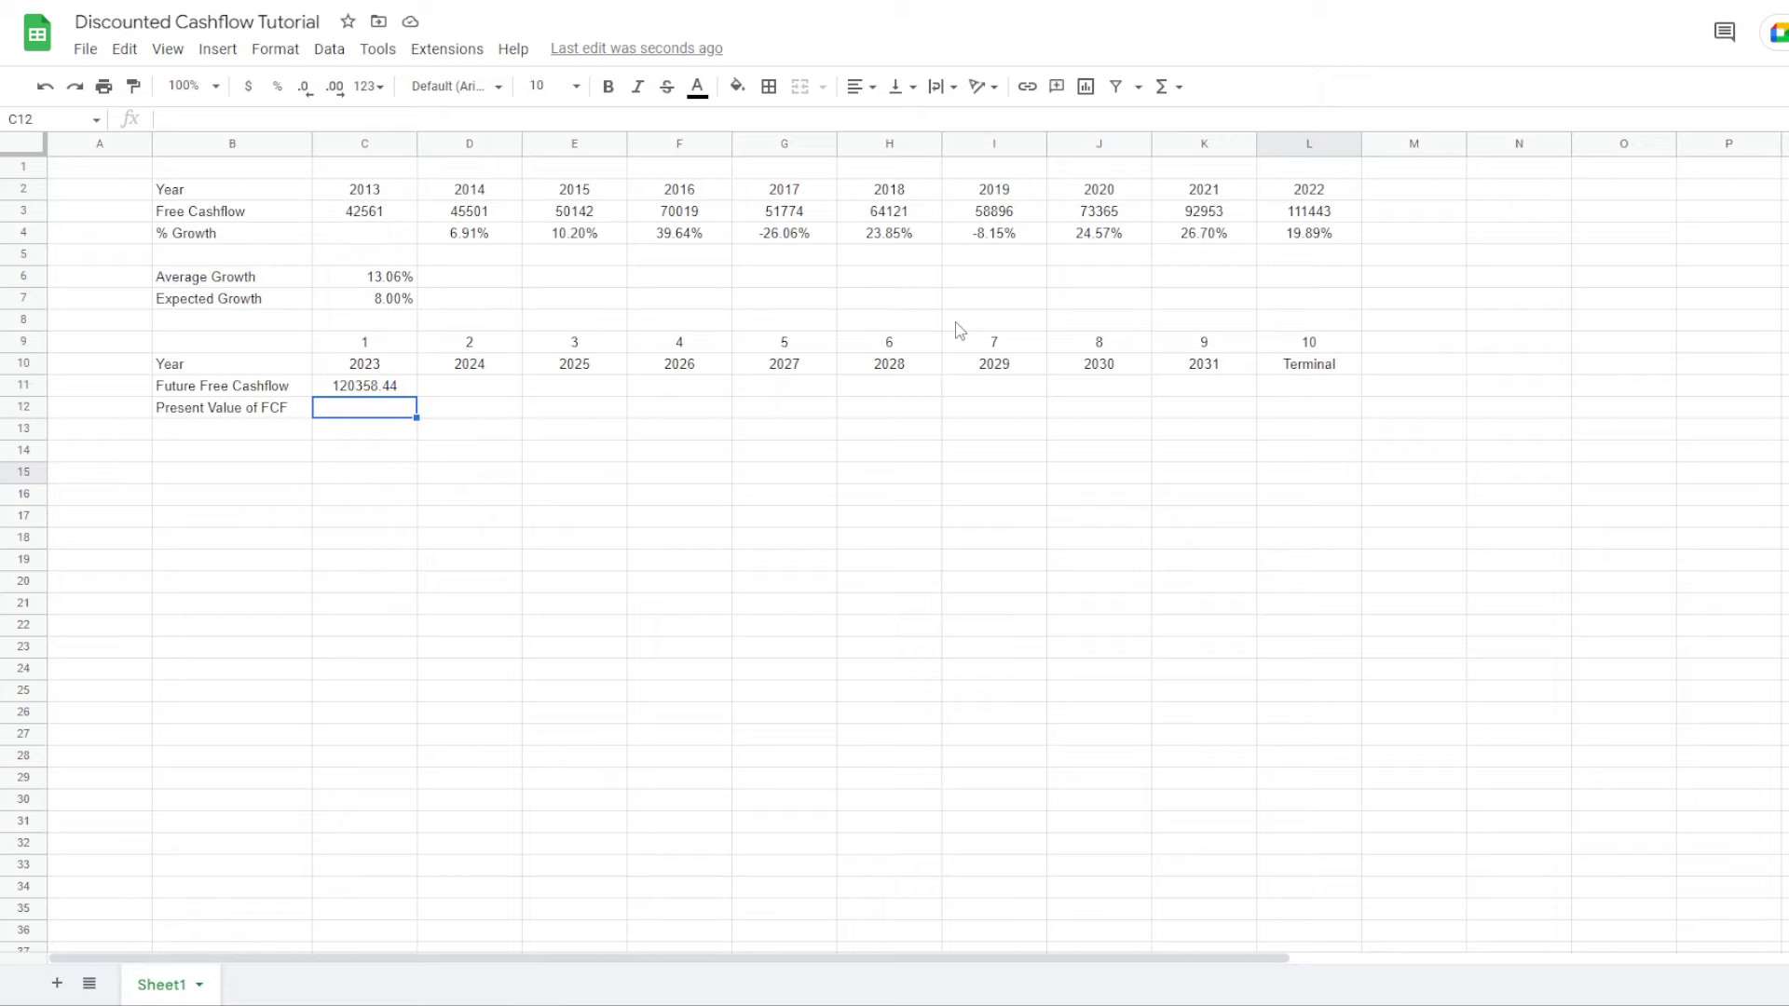
Add the labels "Perp Growth" in K13 and "Discount Rate" in K14 below the forecast table
{"action": "left_click", "coordinate": [1202, 433]}
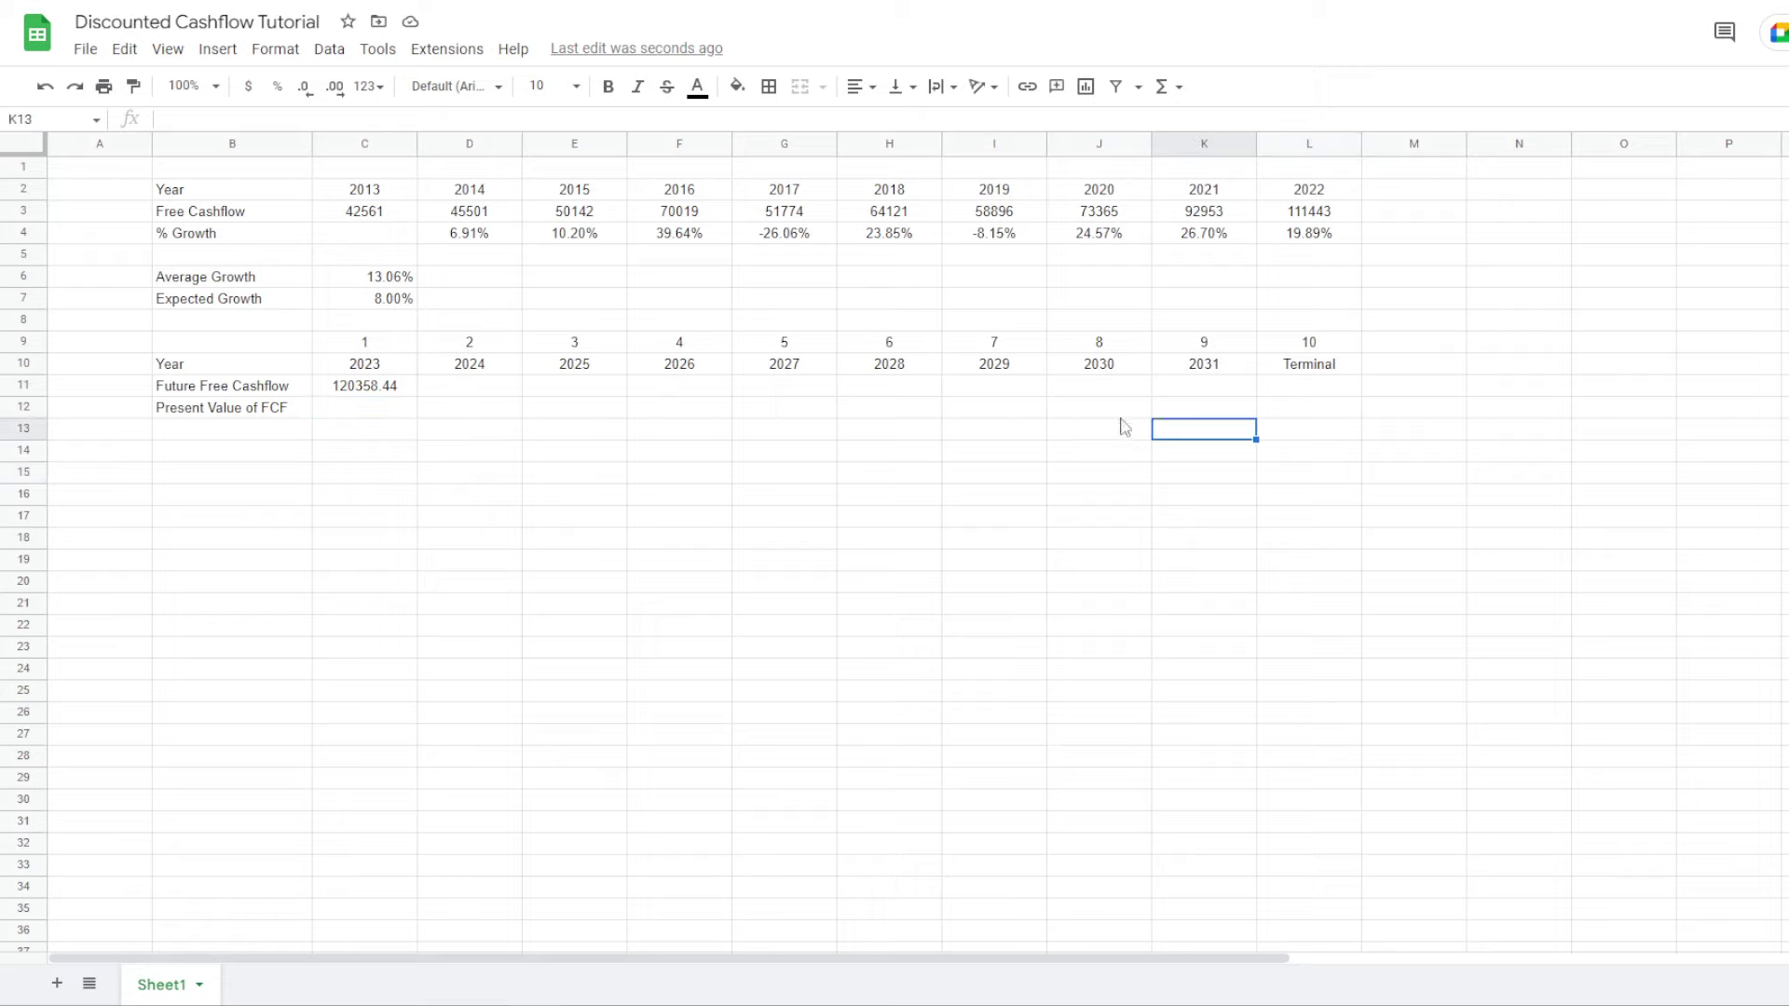
{"action": "left_click", "coordinate": [1129, 434]}
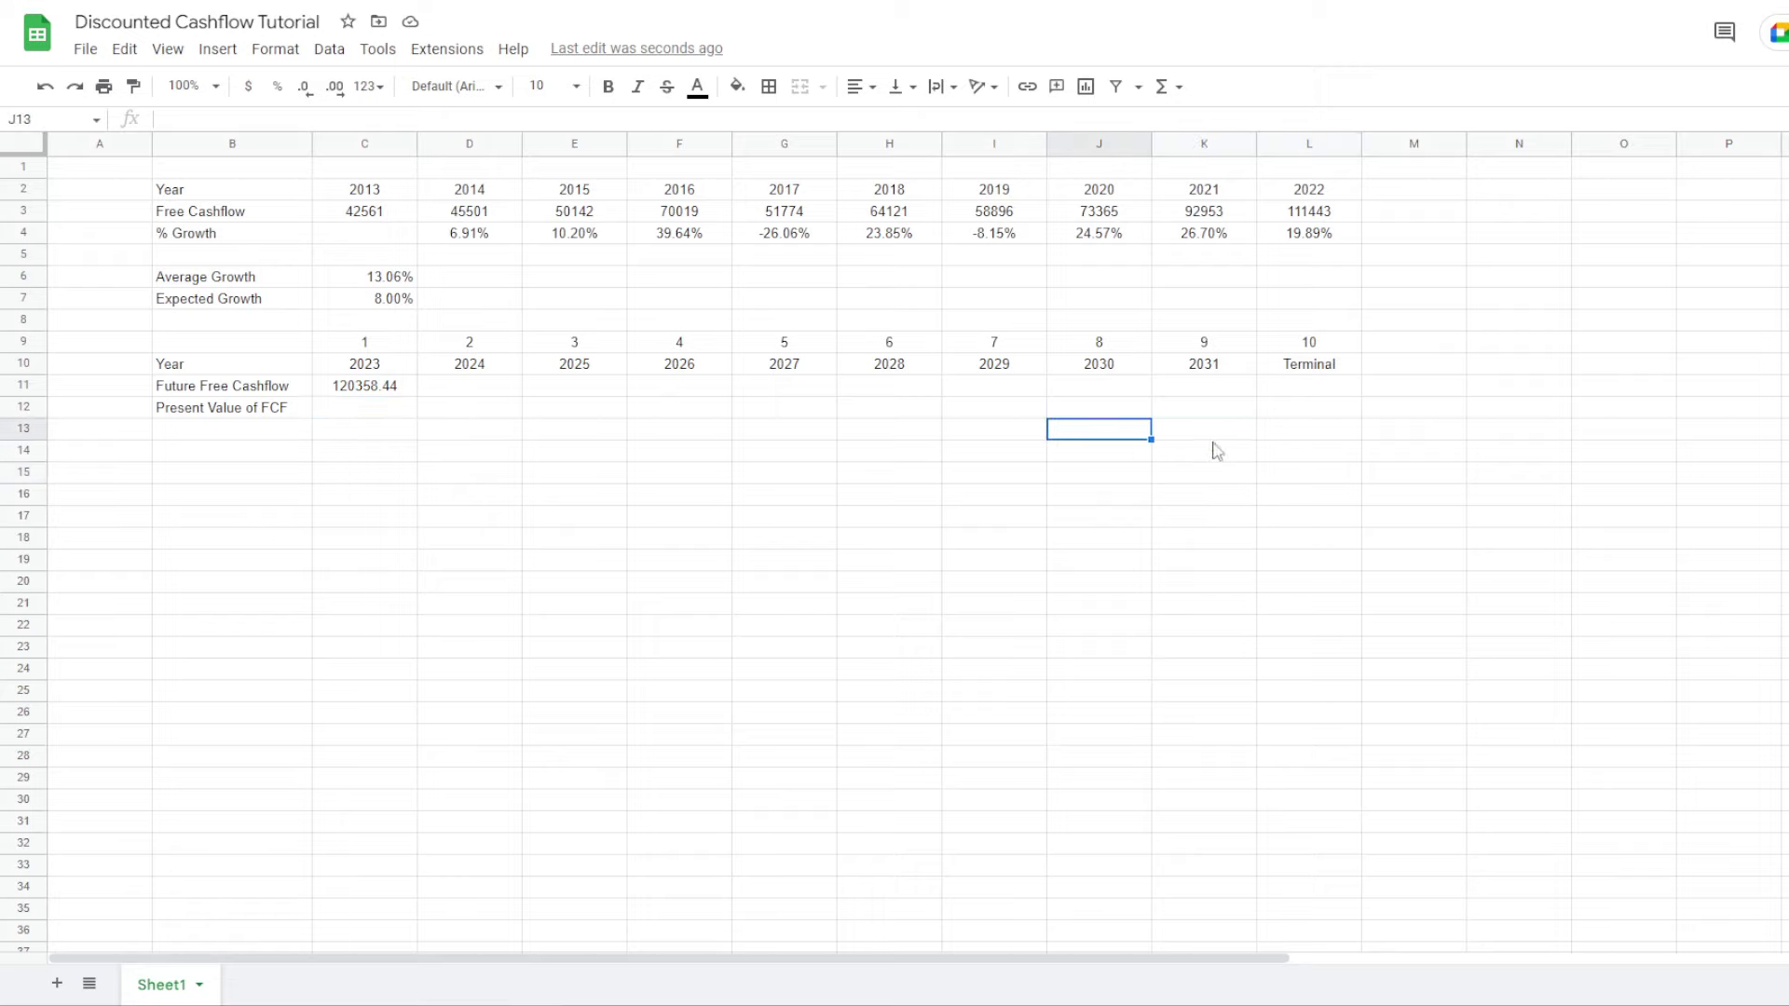
{"action": "key", "text": "Right"}
{"action": "type", "text": "Perp Growth"}
{"action": "key", "text": "Return"}
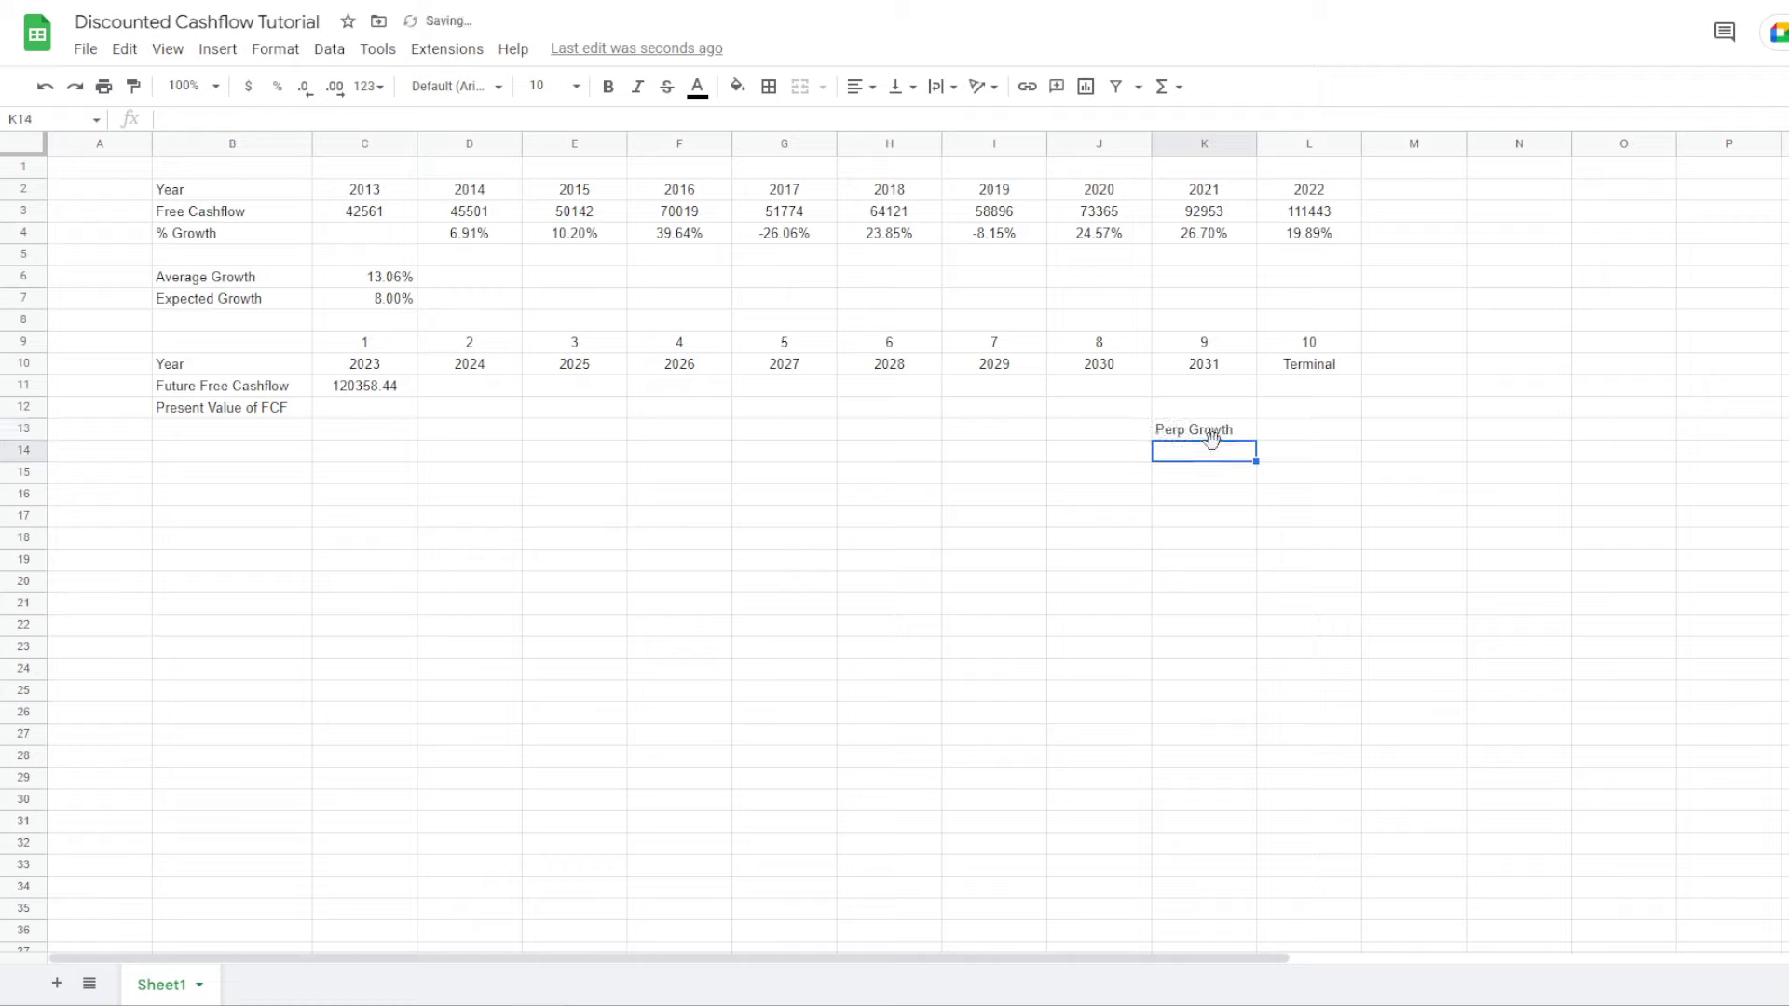
{"action": "type", "text": "Discount Rate"}
{"action": "key", "text": "Return"}
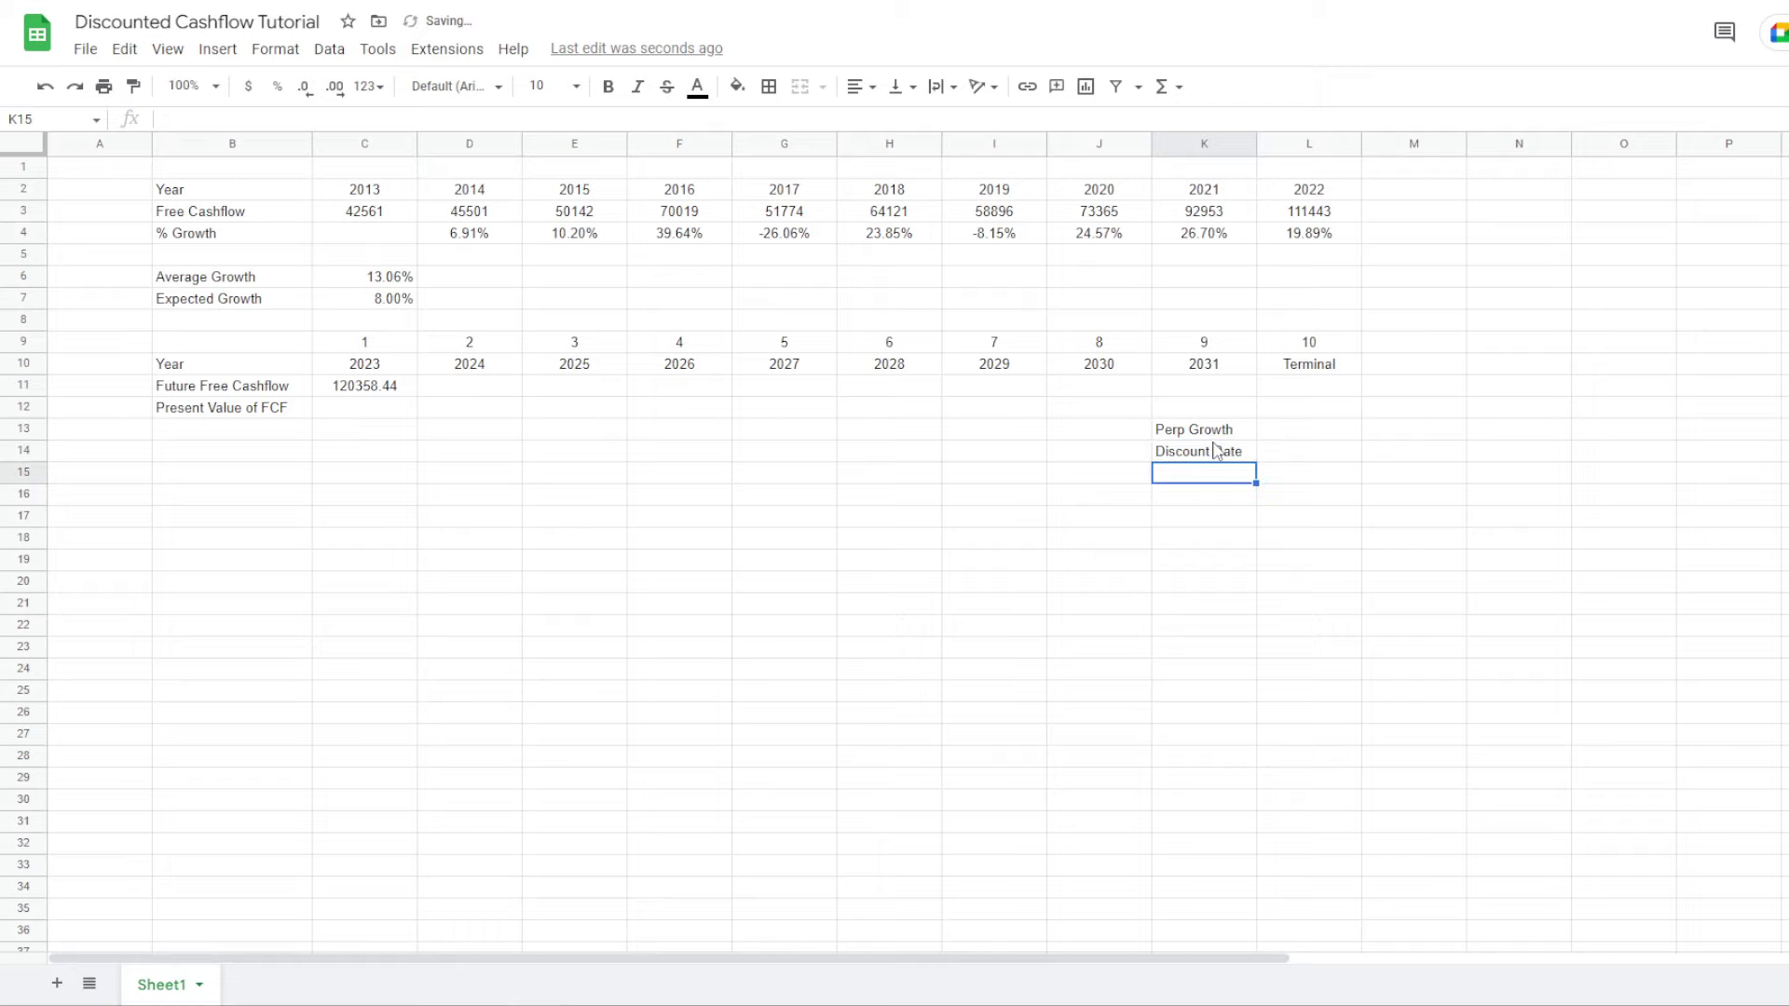
Set the perpetual growth rate in L13 to 3% and center-align it
{"action": "left_click", "coordinate": [1295, 431]}
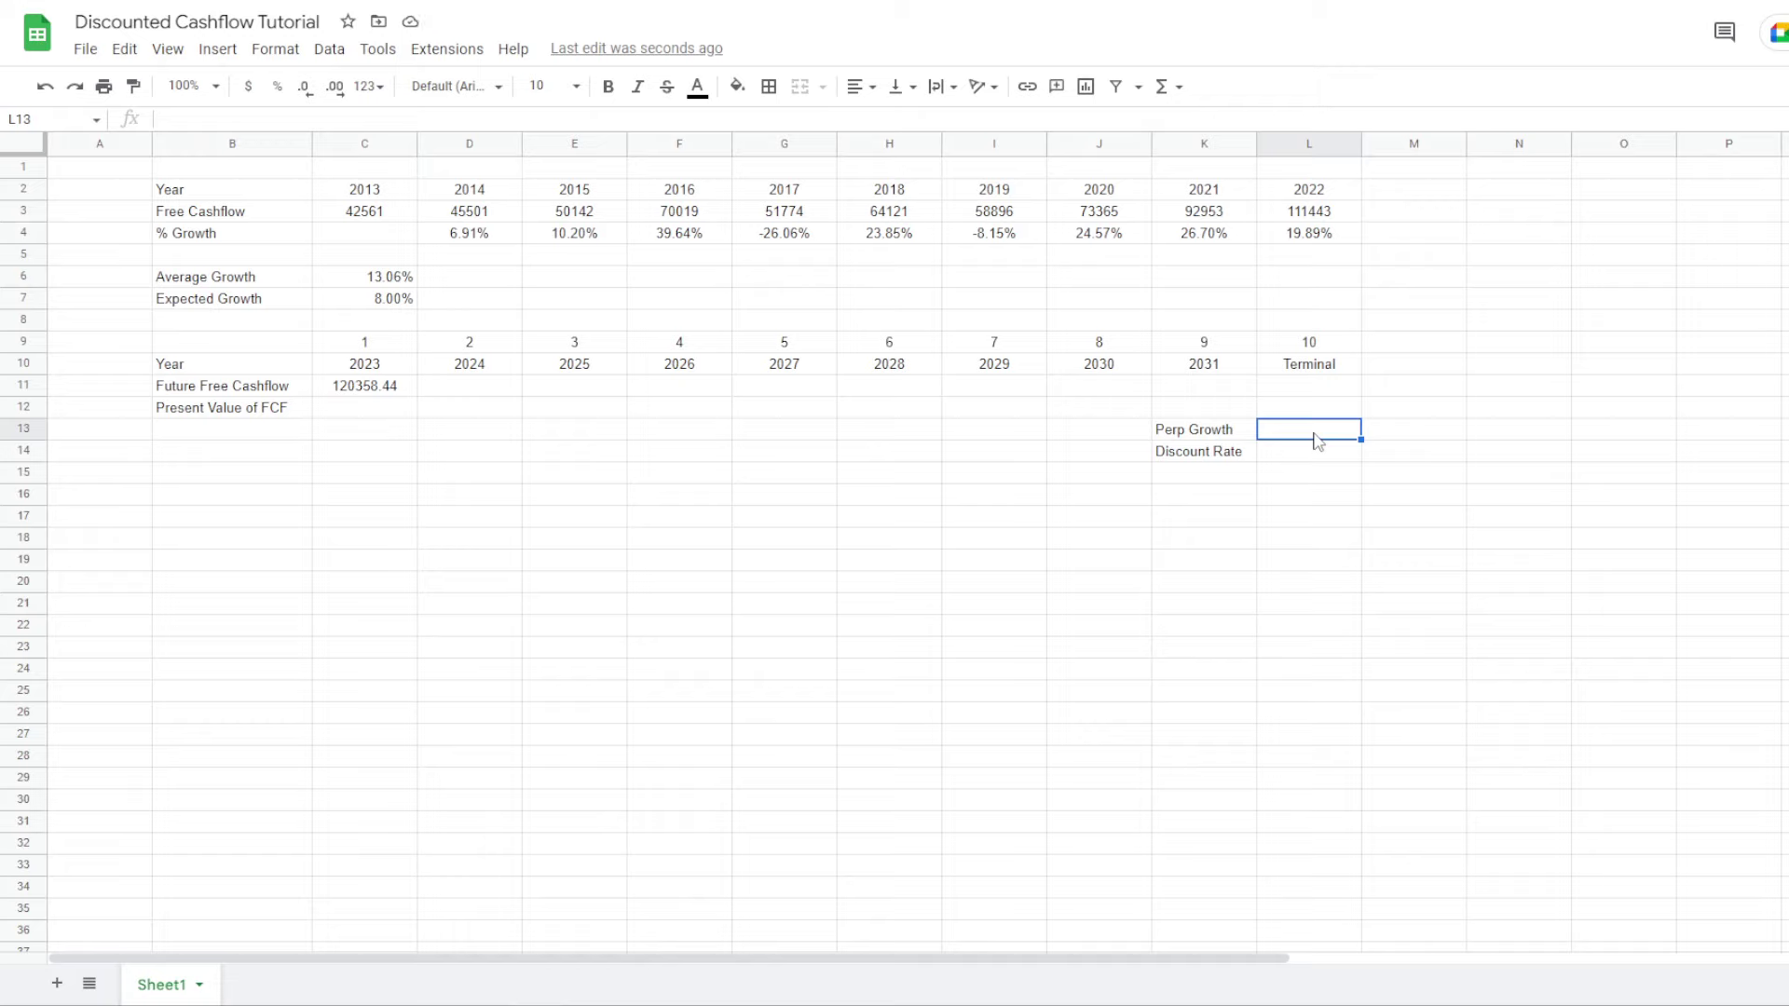
{"action": "type", "text": "3"}
{"action": "key", "text": "Return"}
{"action": "left_click", "coordinate": [1316, 438]}
{"action": "left_click", "coordinate": [861, 86]}
{"action": "left_click", "coordinate": [884, 116]}
Set the discount rate in L14 to 9% and center-align it
{"action": "key", "text": "Down"}
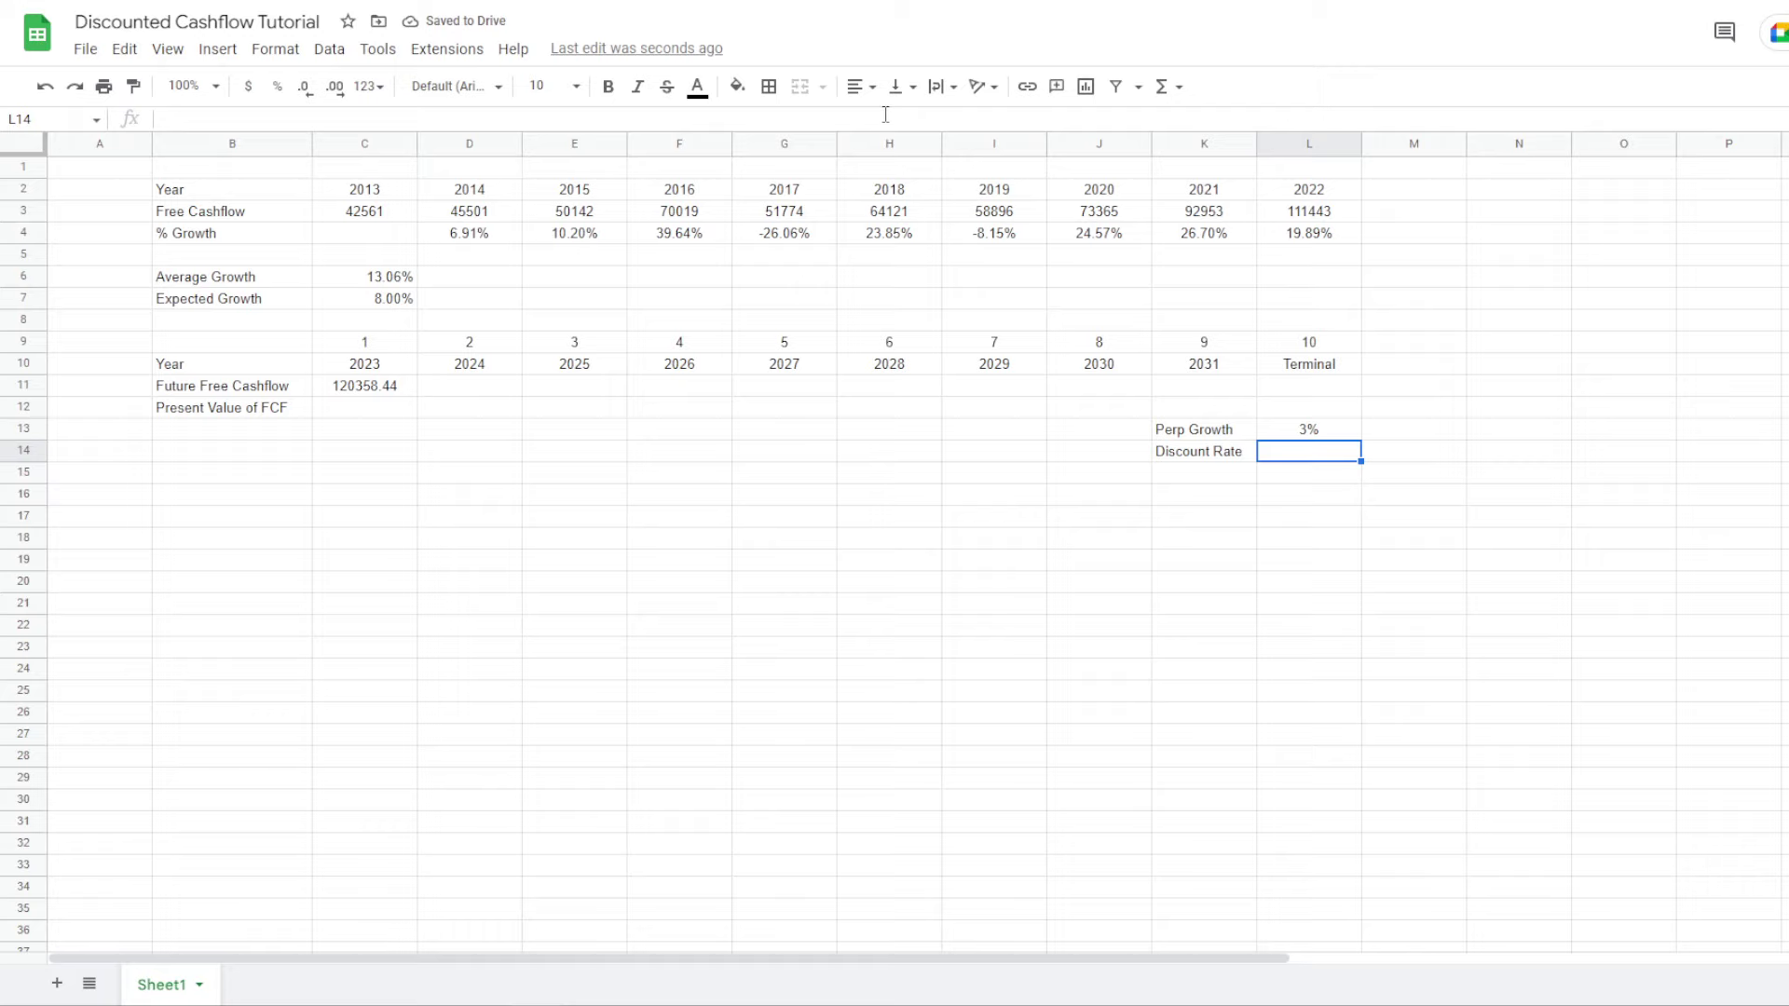
{"action": "type", "text": "9%"}
{"action": "key", "text": "Return"}
{"action": "key", "text": "Up"}
{"action": "left_click", "coordinate": [861, 85]}
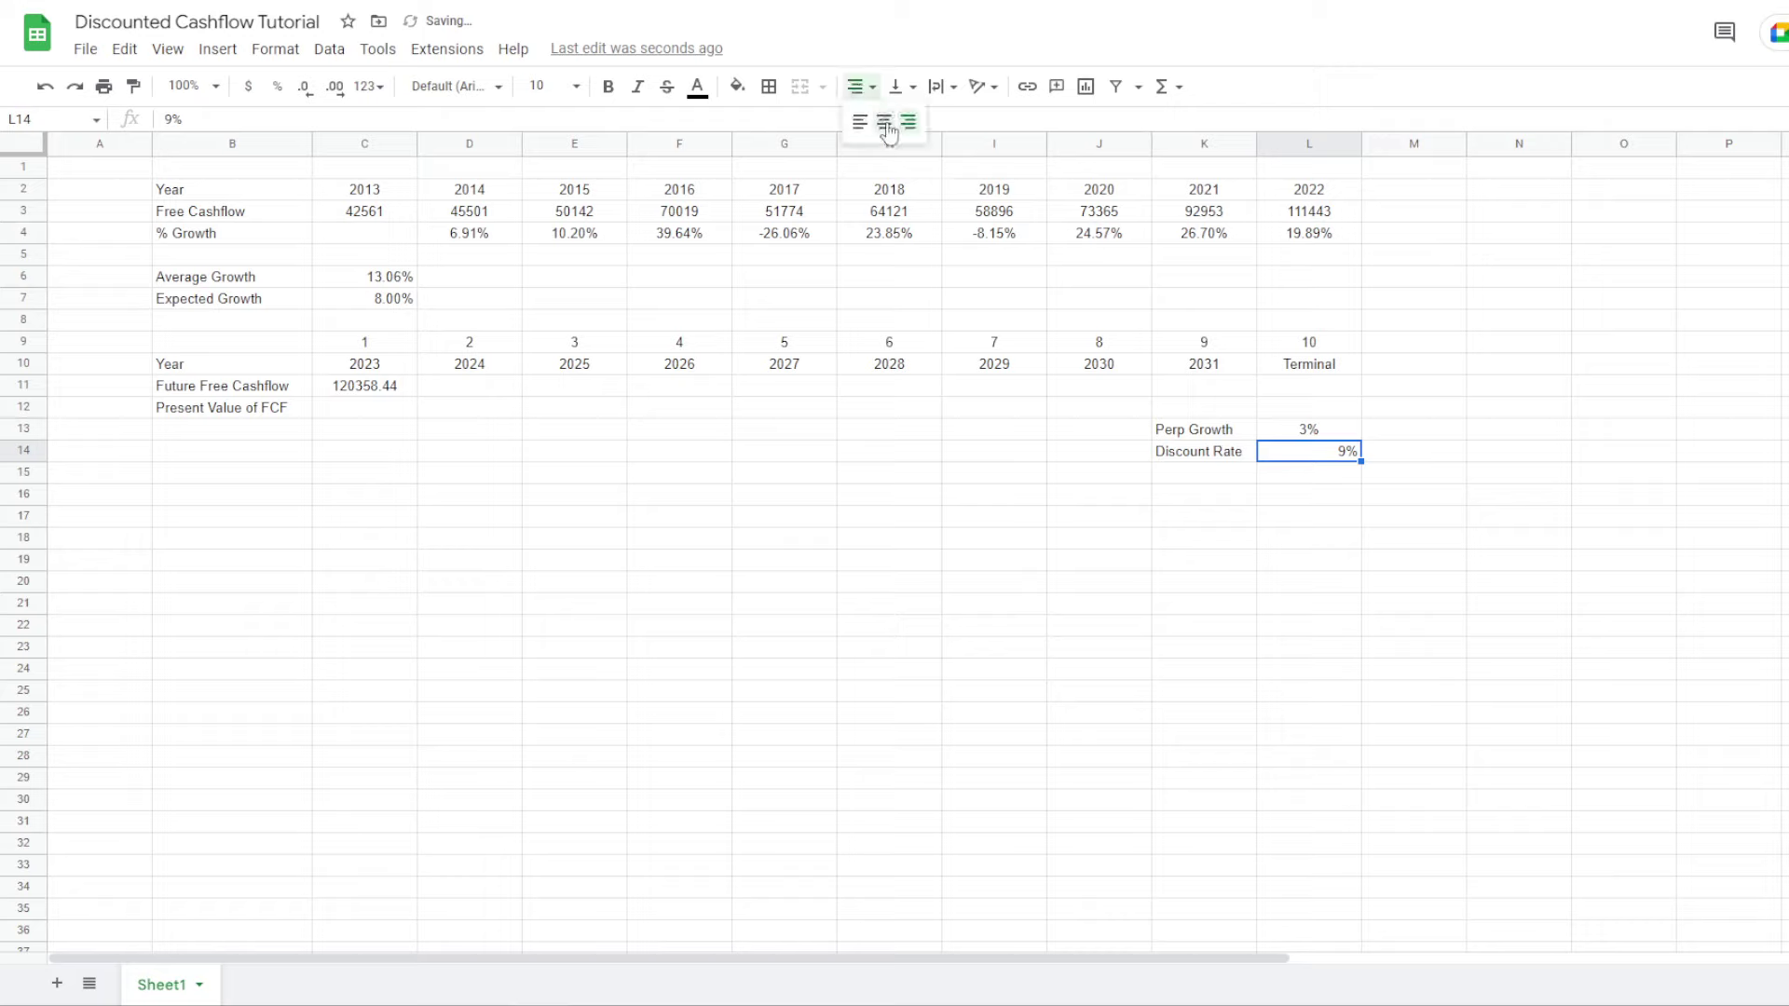
{"action": "left_click", "coordinate": [880, 119]}
{"action": "left_click", "coordinate": [995, 696]}
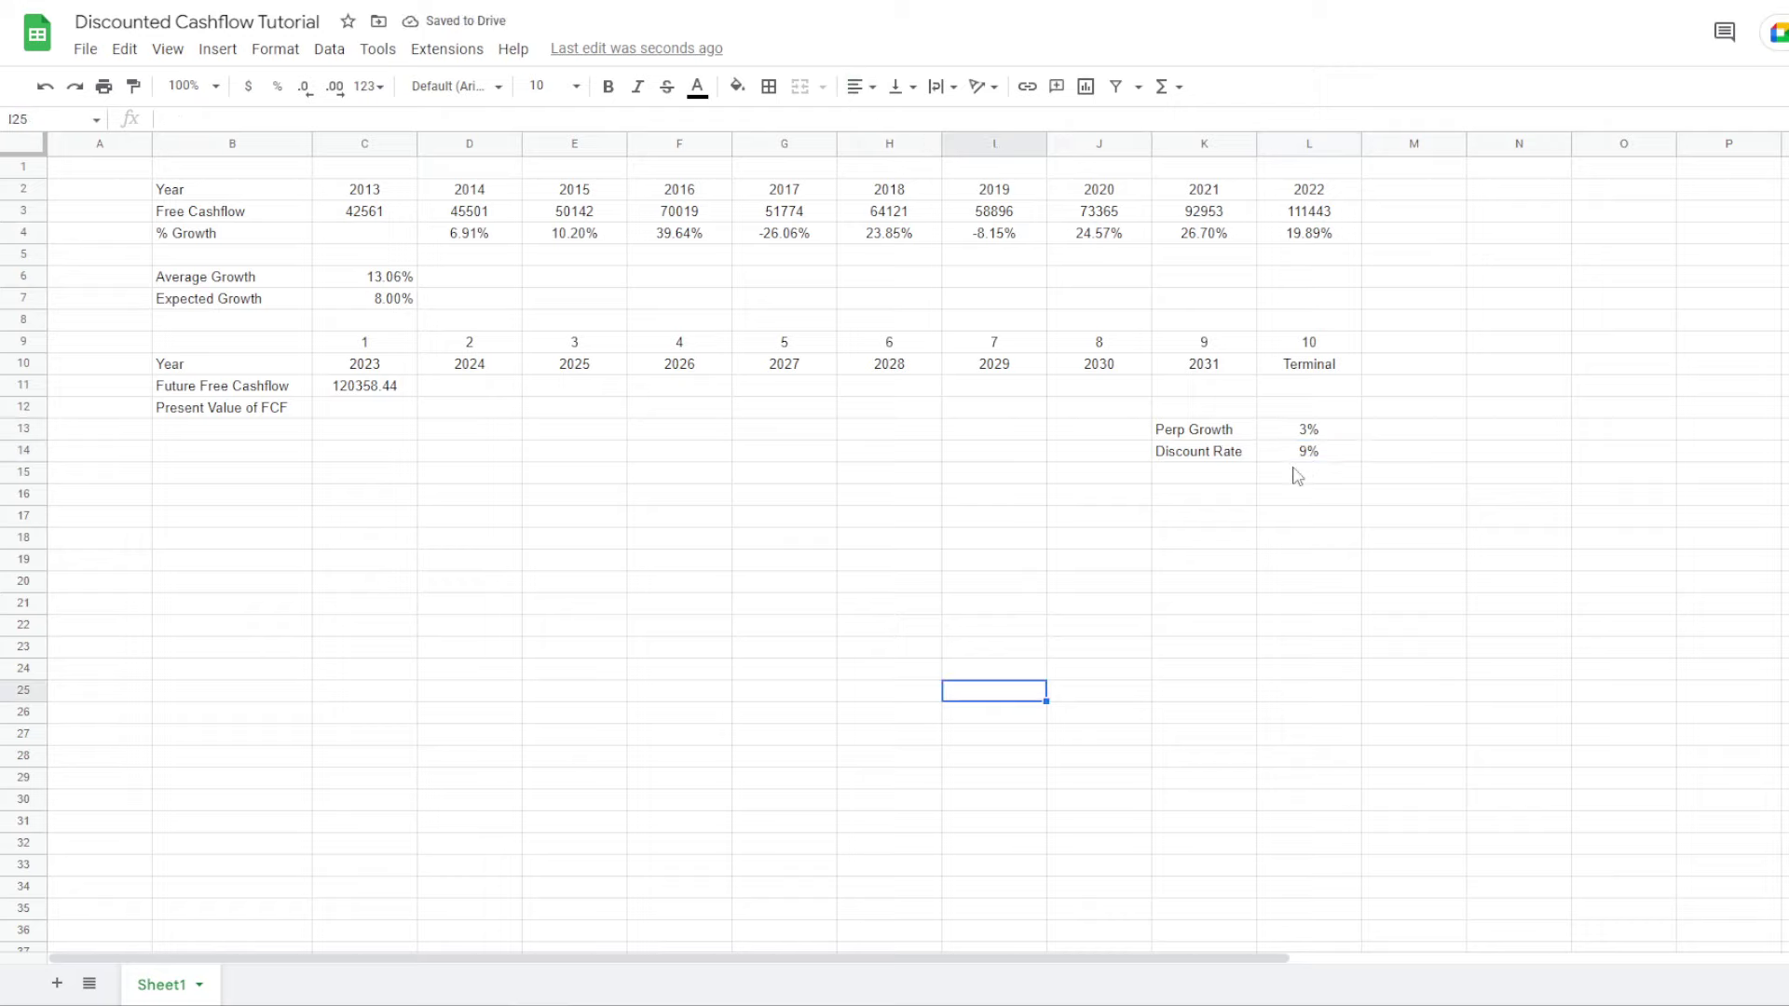
{"action": "left_click", "coordinate": [1321, 454]}
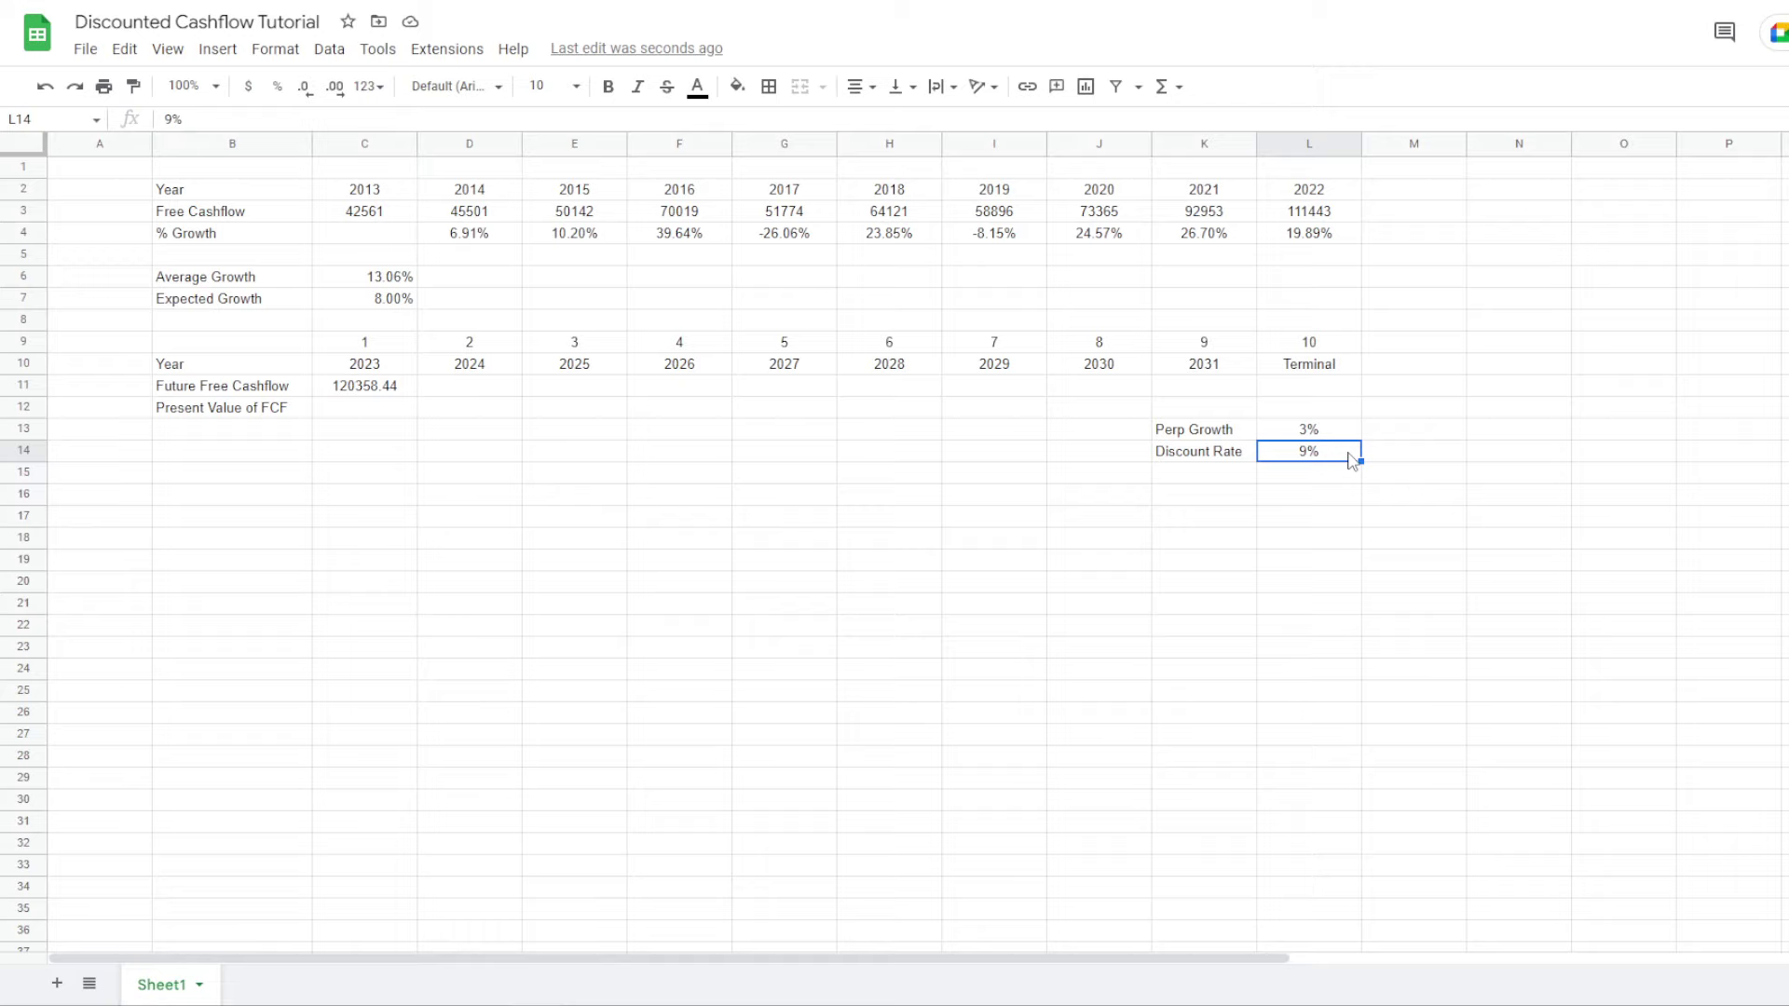
Enter the present value formula =C11/(1+$L$14)^C9 in C12, locking the discount rate reference
{"action": "left_click", "coordinate": [392, 413]}
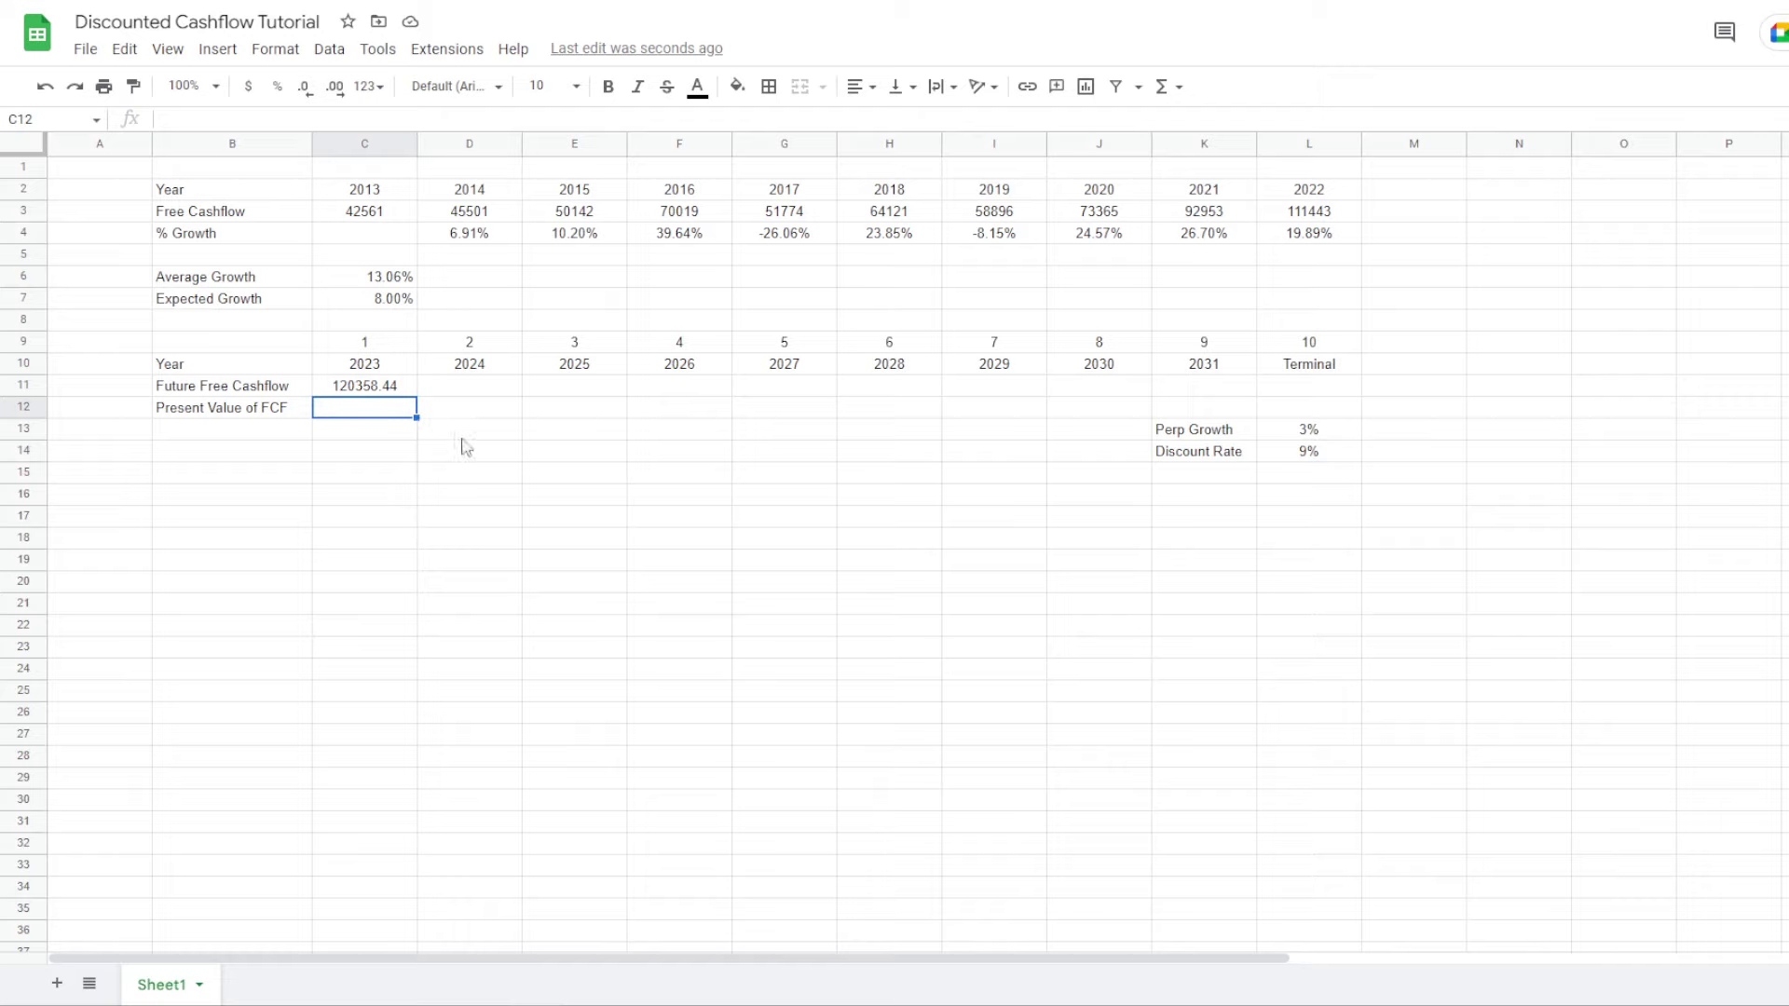
{"action": "key", "text": "Return"}
{"action": "key", "text": "Escape"}
{"action": "type", "text": "="}
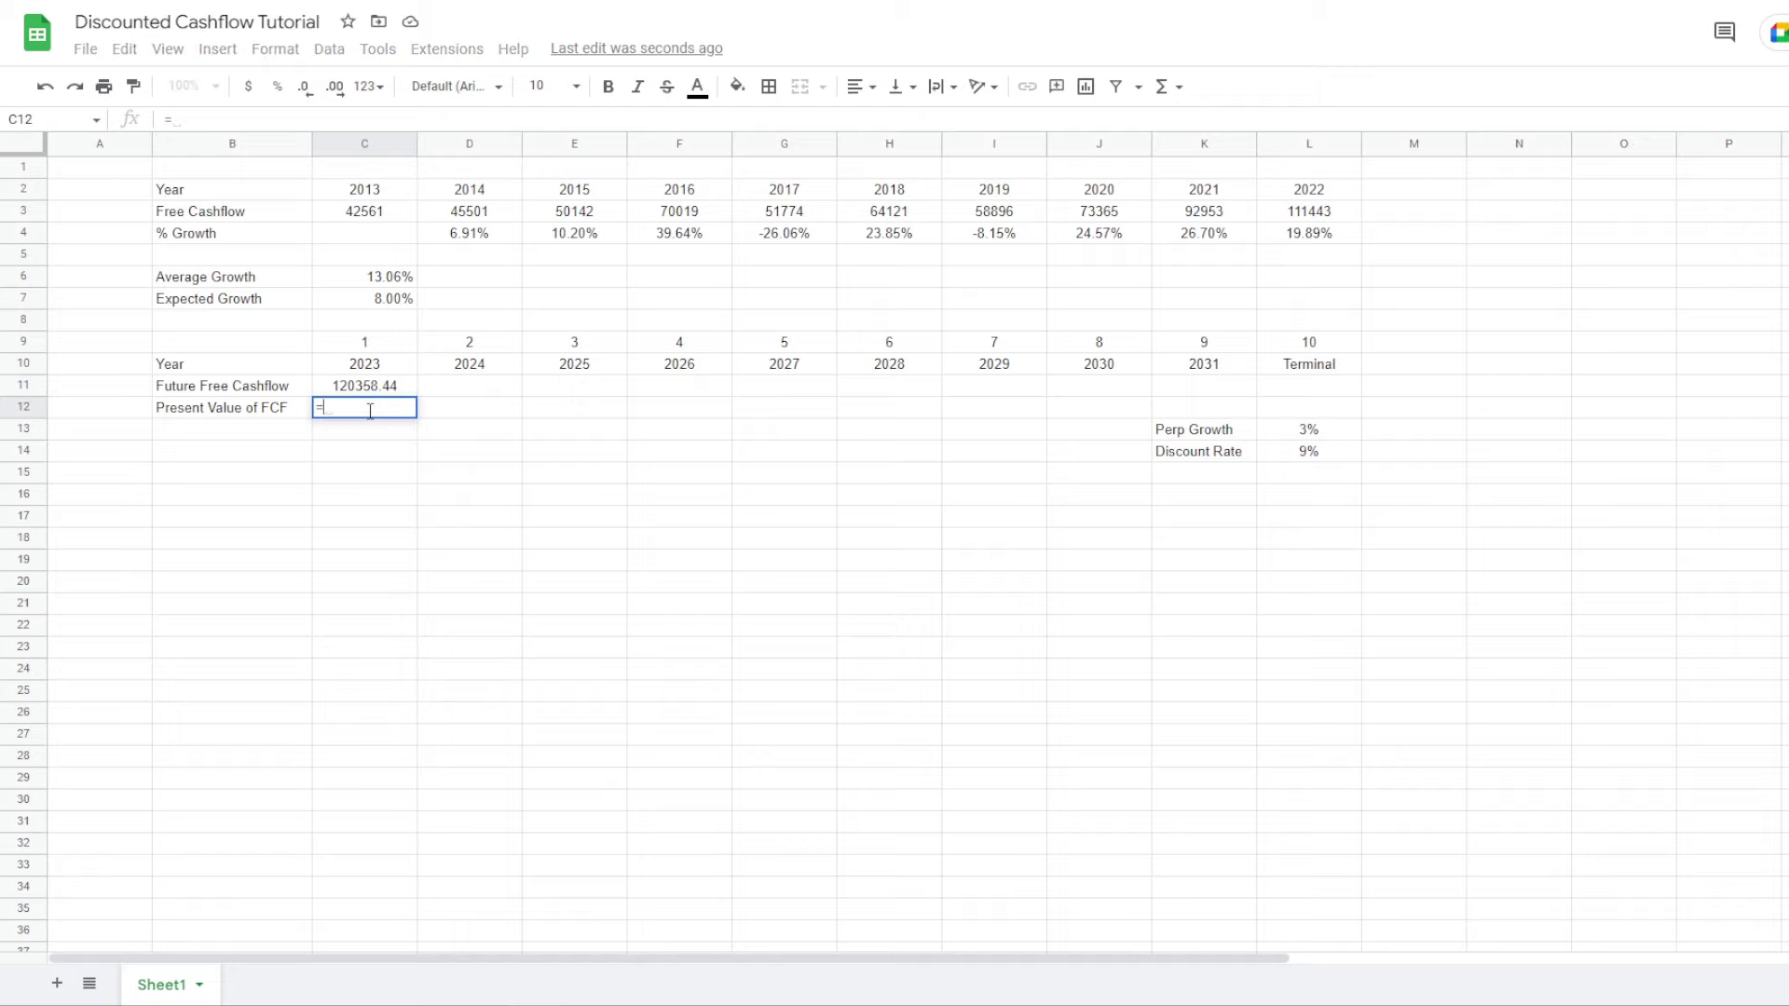
{"action": "left_click", "coordinate": [394, 383]}
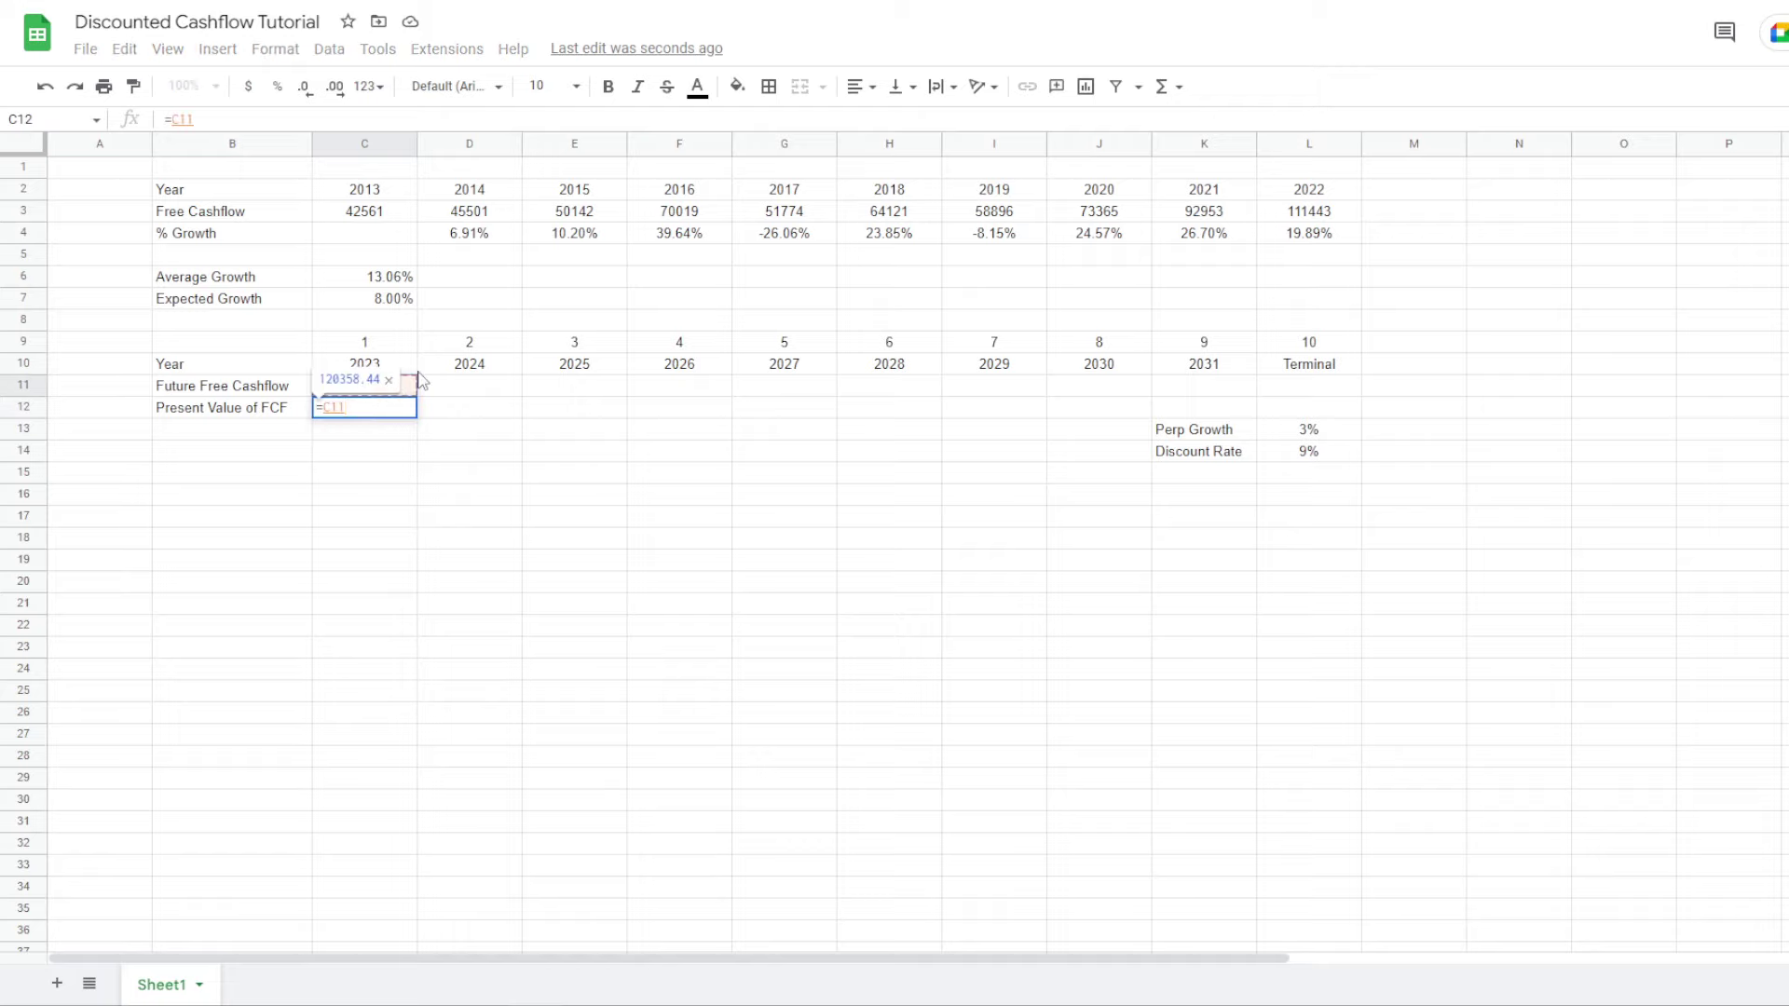
{"action": "type", "text": "/(1+"}
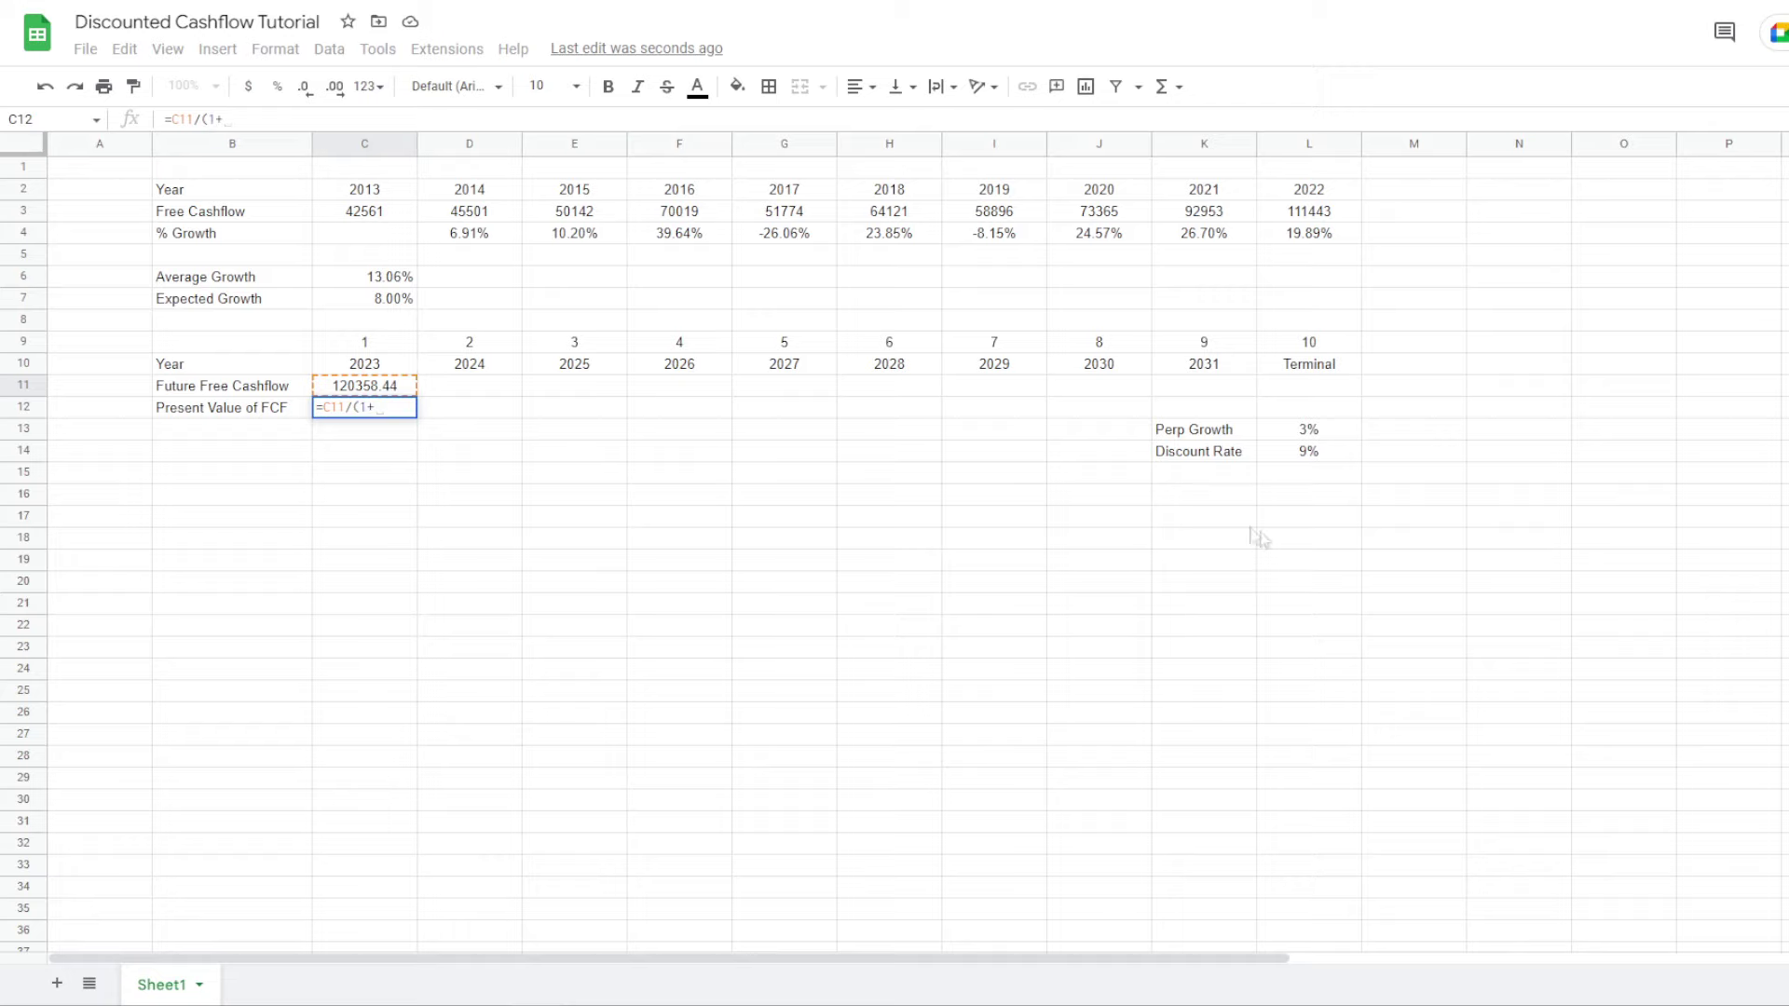
{"action": "left_click", "coordinate": [1317, 434]}
{"action": "left_click", "coordinate": [1321, 448]}
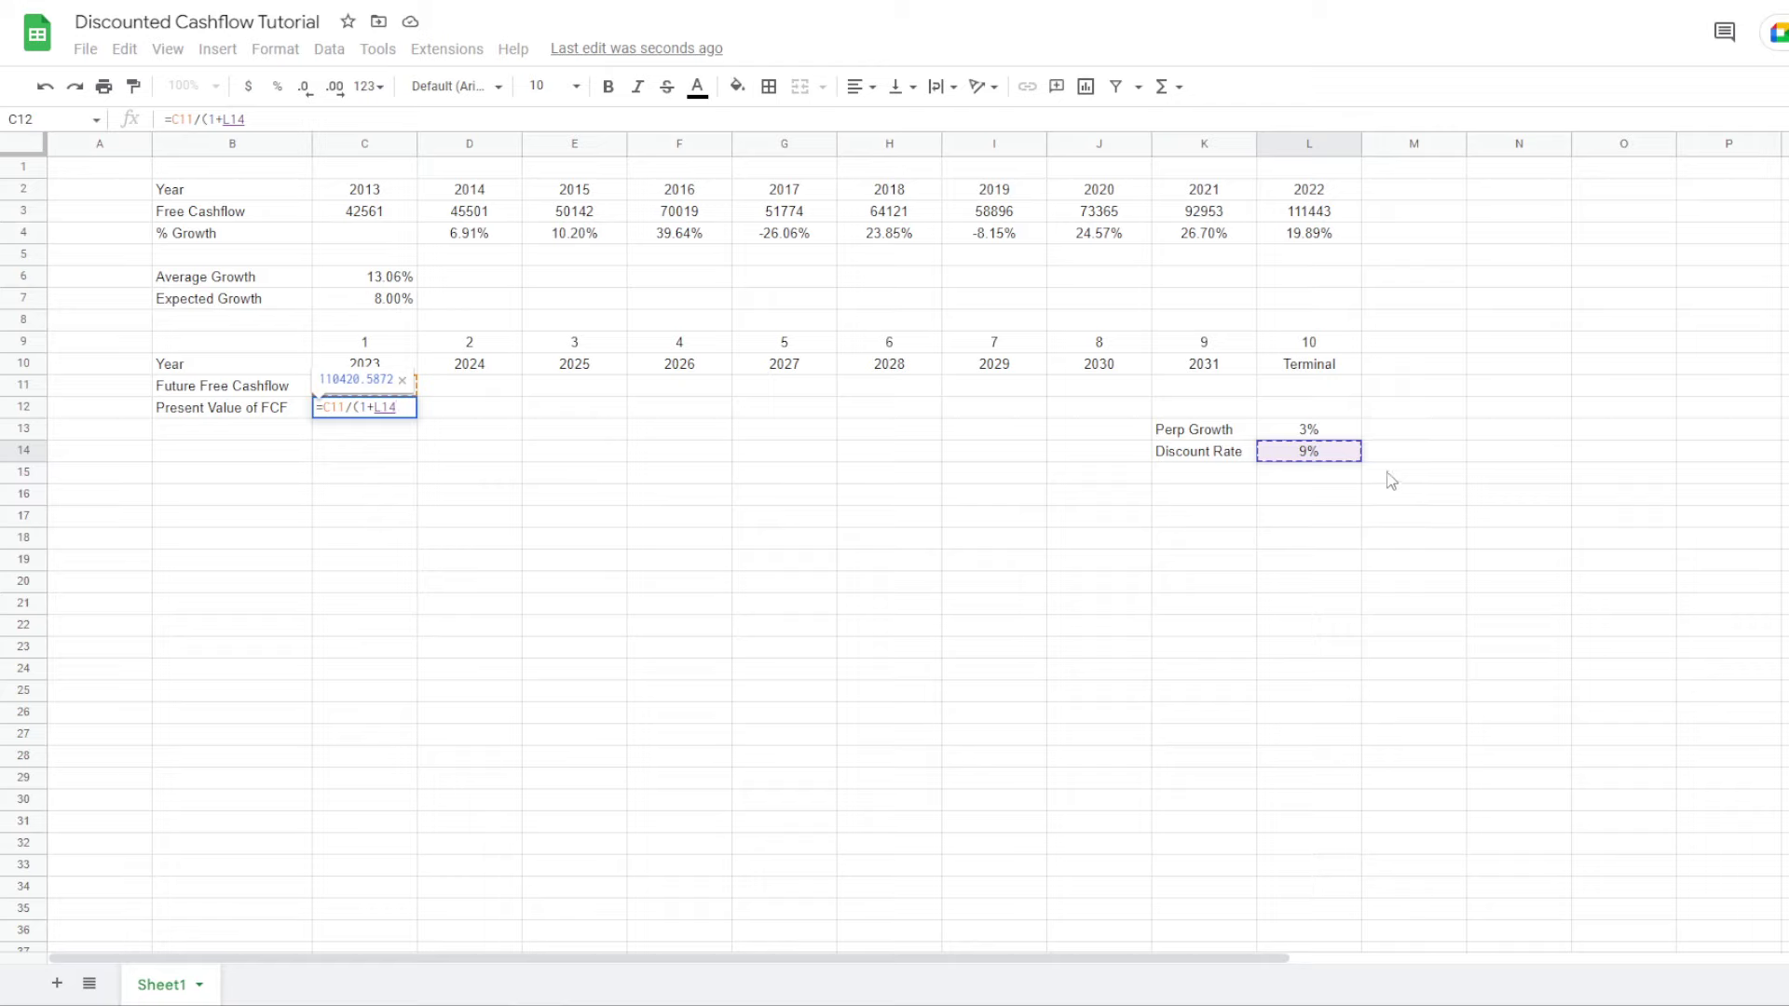
{"action": "key", "text": "F4"}
{"action": "left_click_drag", "start_coordinate": [259, 118], "coordinate": [218, 125]}
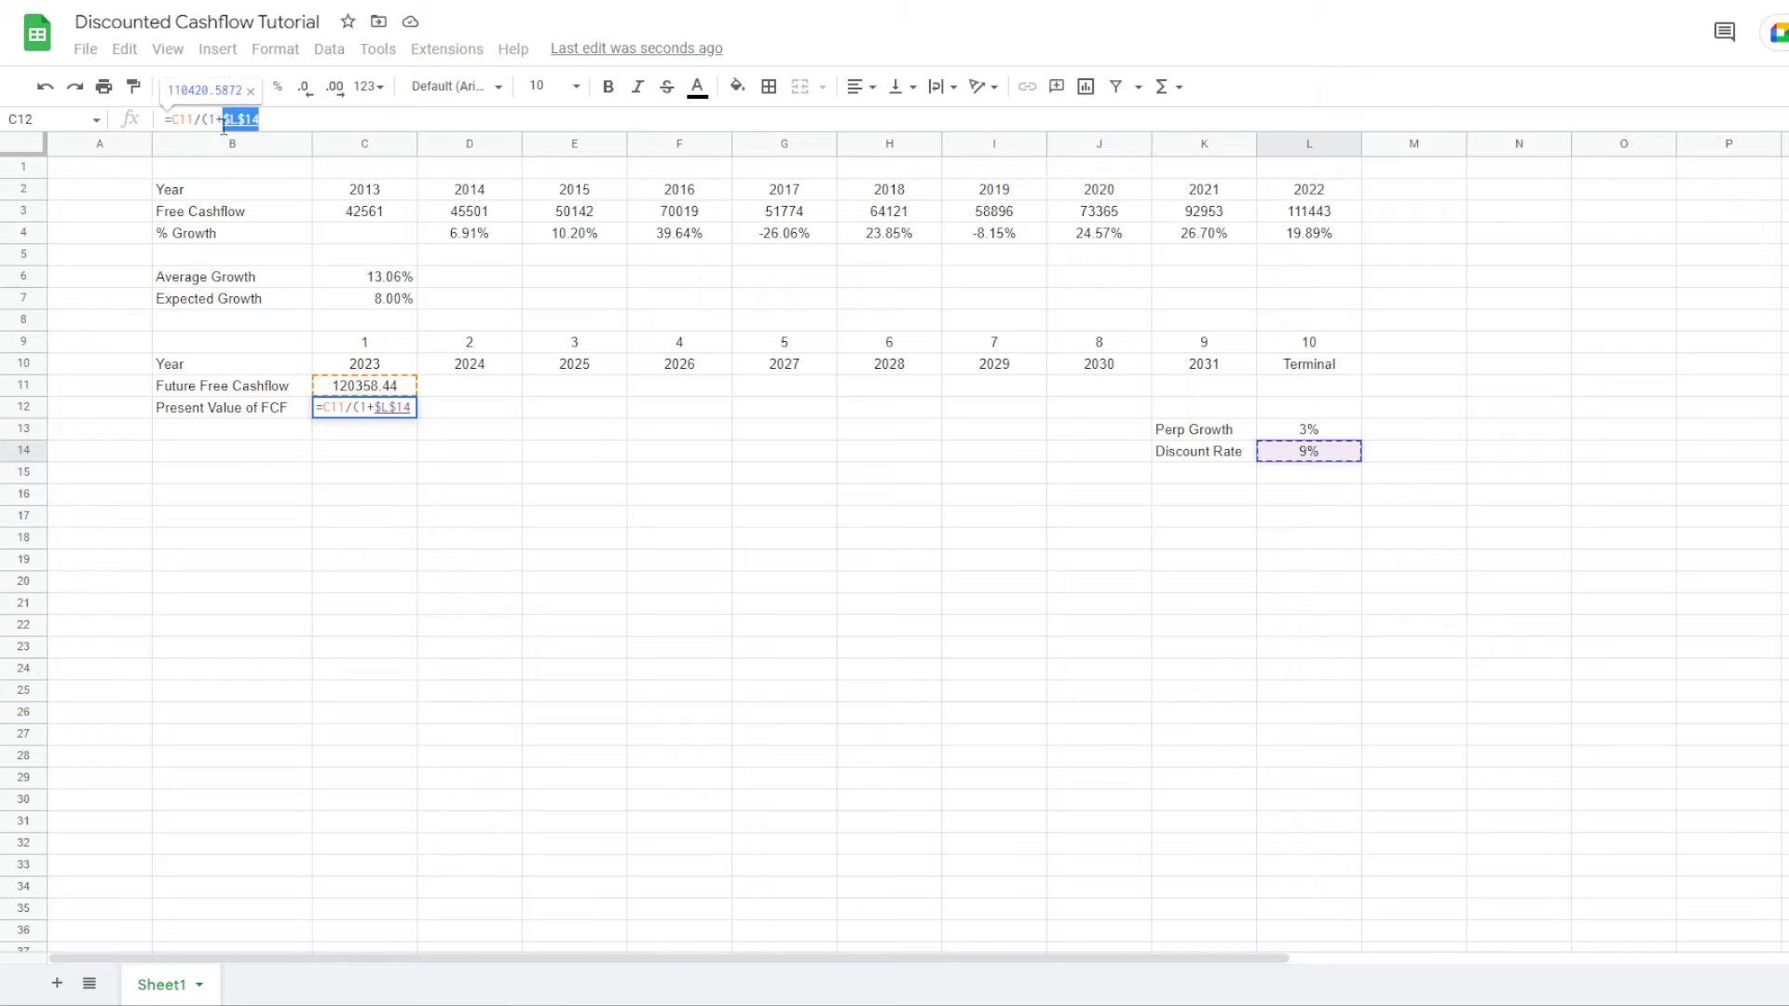
{"action": "left_click", "coordinate": [296, 119]}
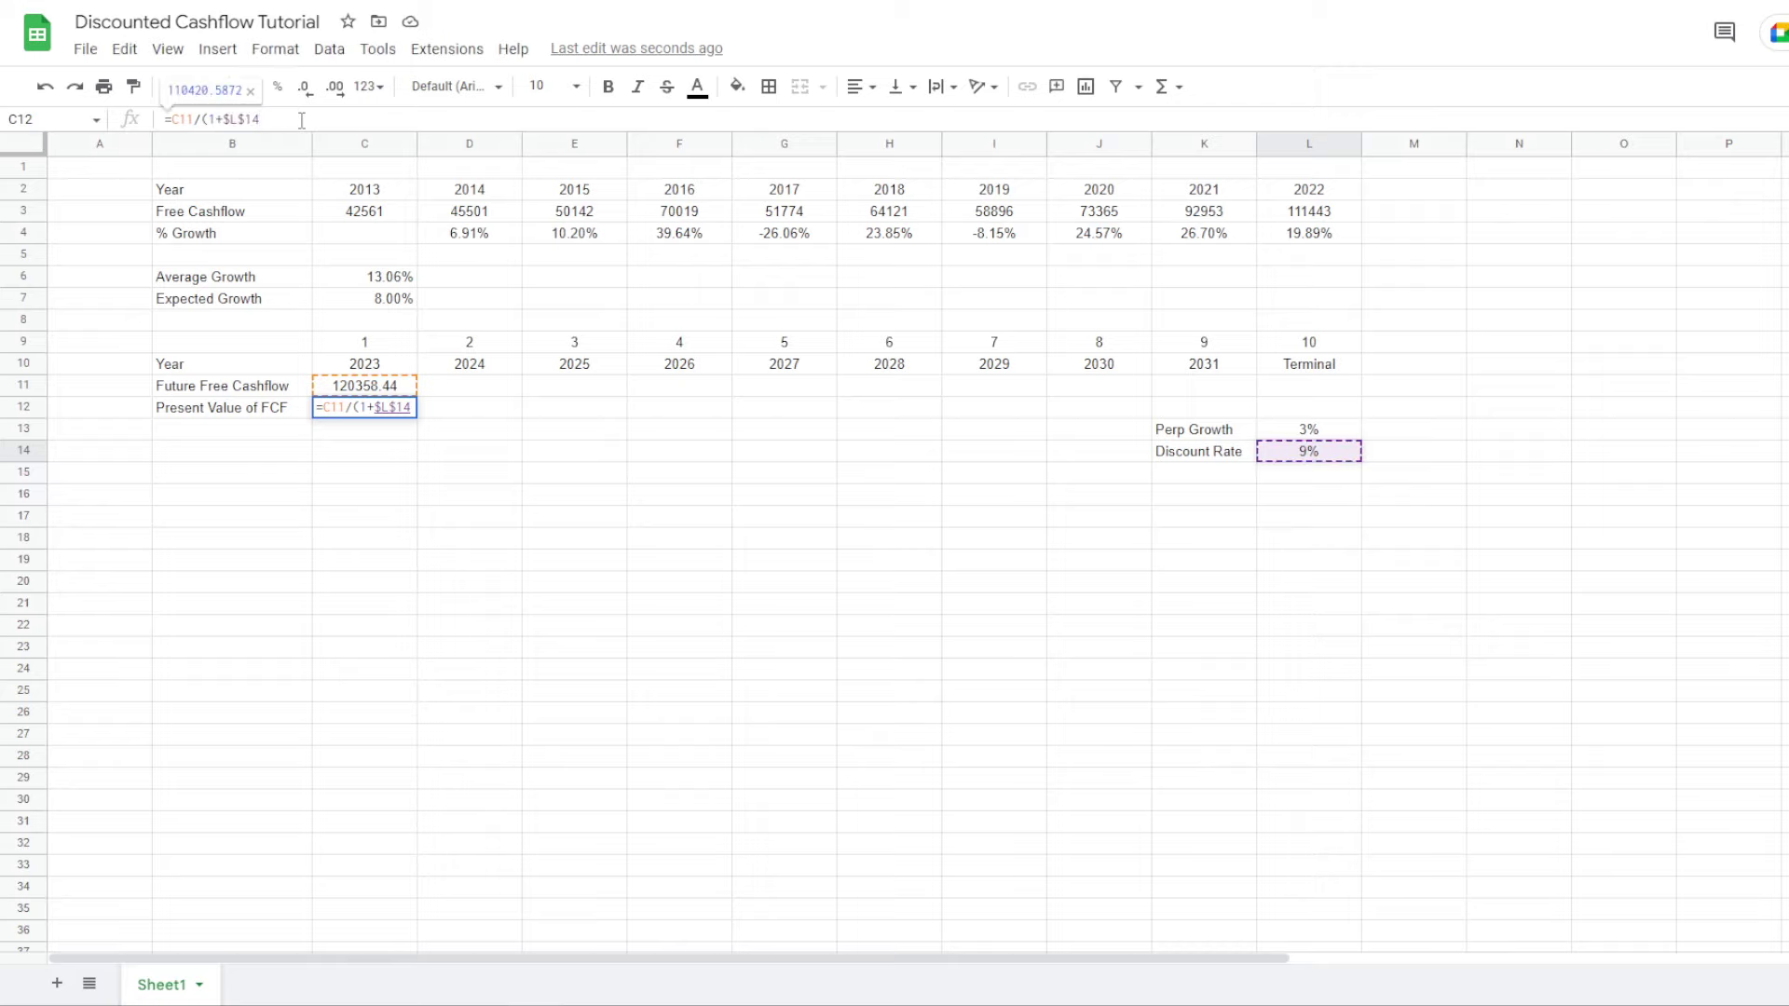
{"action": "type", "text": ")^"}
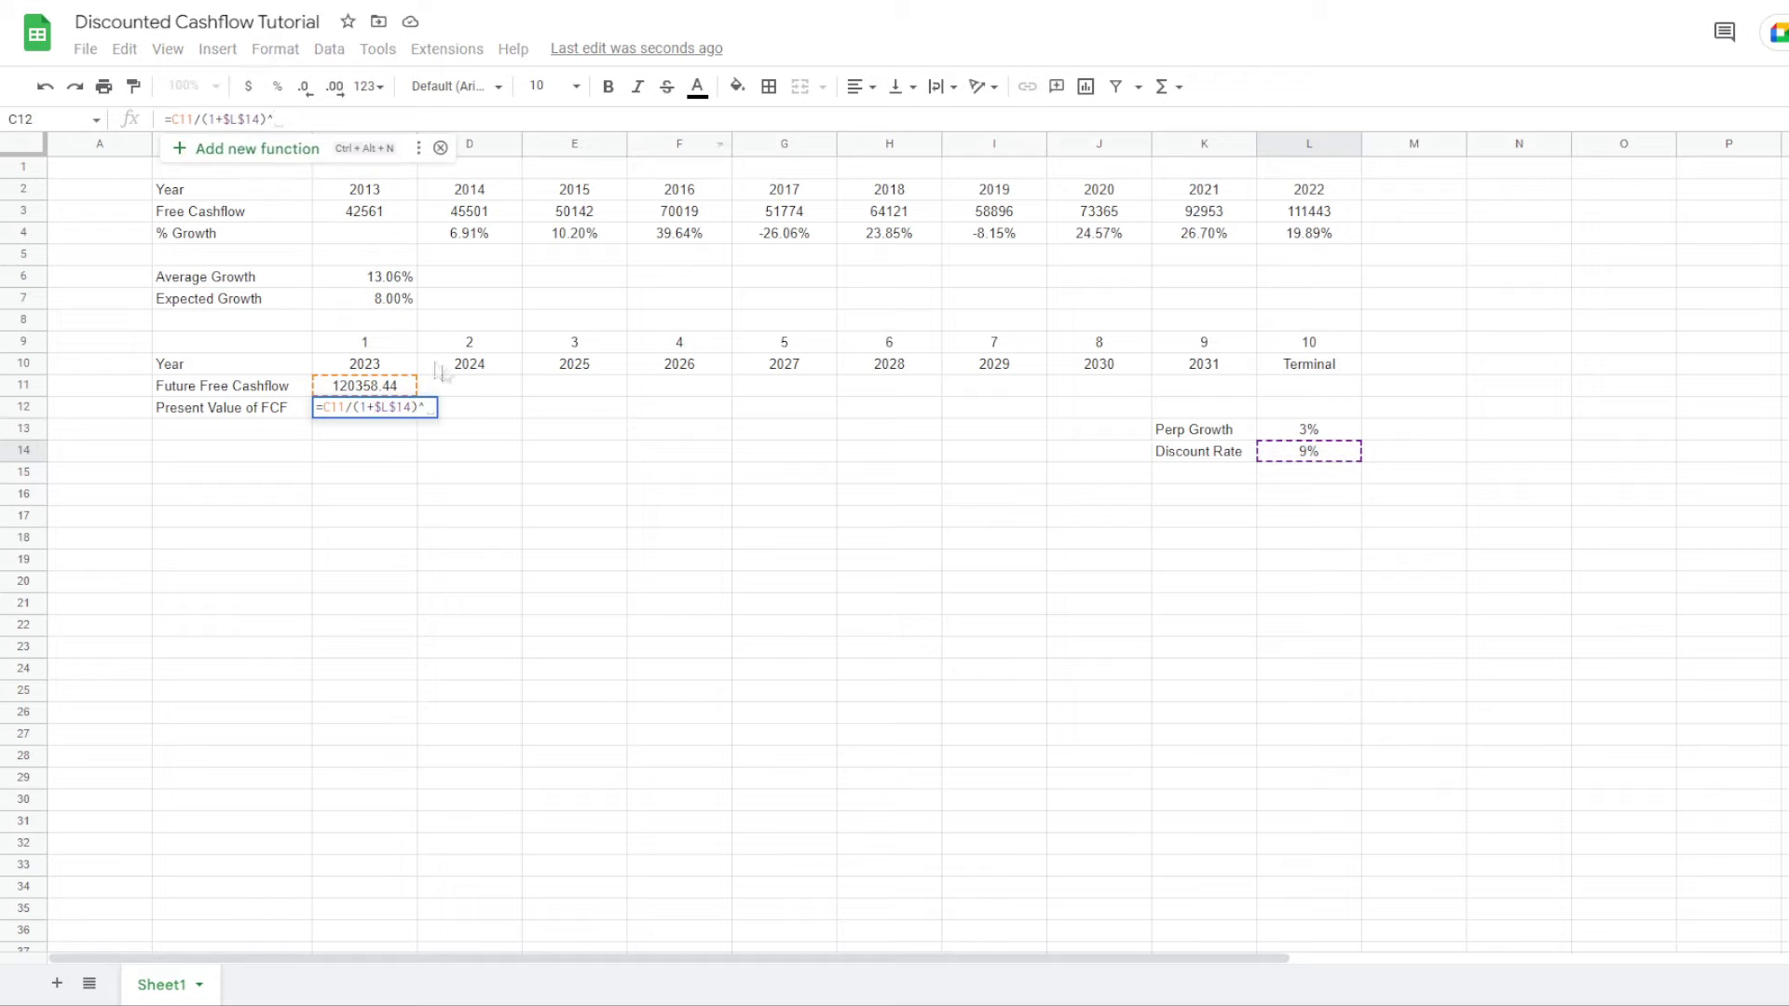
{"action": "left_click", "coordinate": [399, 344]}
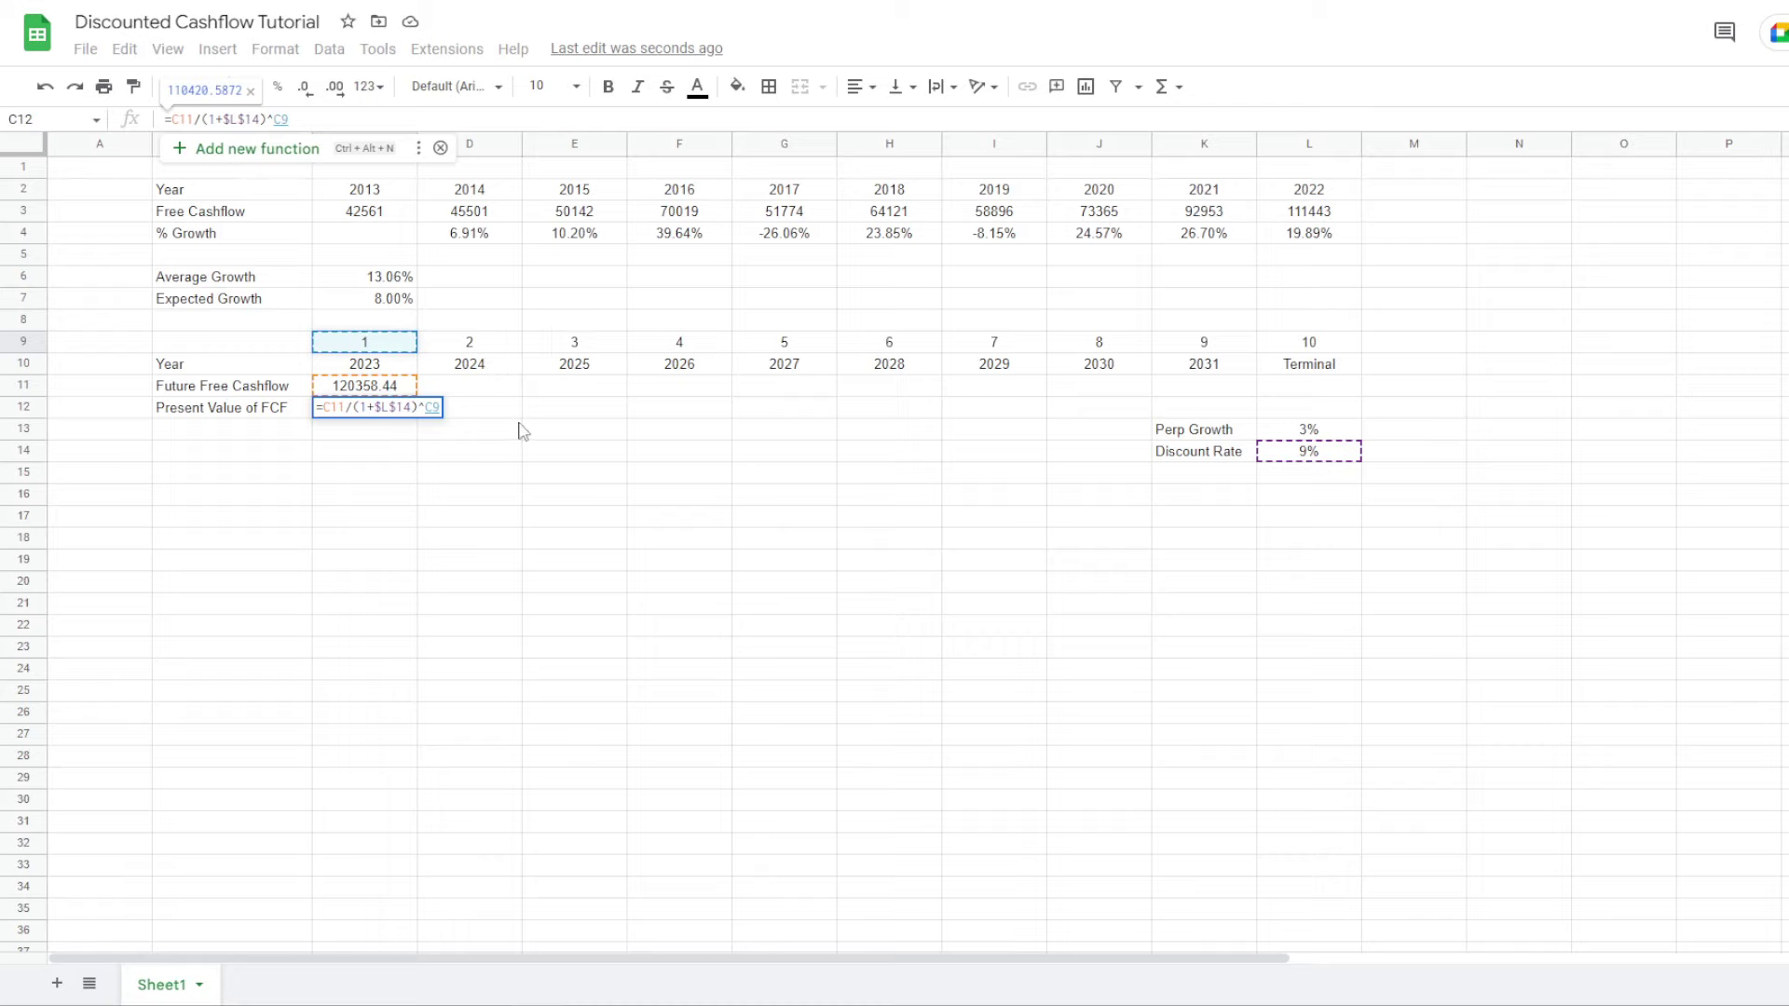
{"action": "key", "text": "Return"}
Format the 2023 present value in C12 to two decimal places and center-align it
{"action": "key", "text": "Up"}
{"action": "left_click", "coordinate": [303, 86]}
{"action": "left_click", "coordinate": [304, 87]}
{"action": "left_click", "coordinate": [382, 490]}
{"action": "left_click", "coordinate": [391, 407]}
{"action": "left_click", "coordinate": [860, 87]}
{"action": "left_click", "coordinate": [876, 120]}
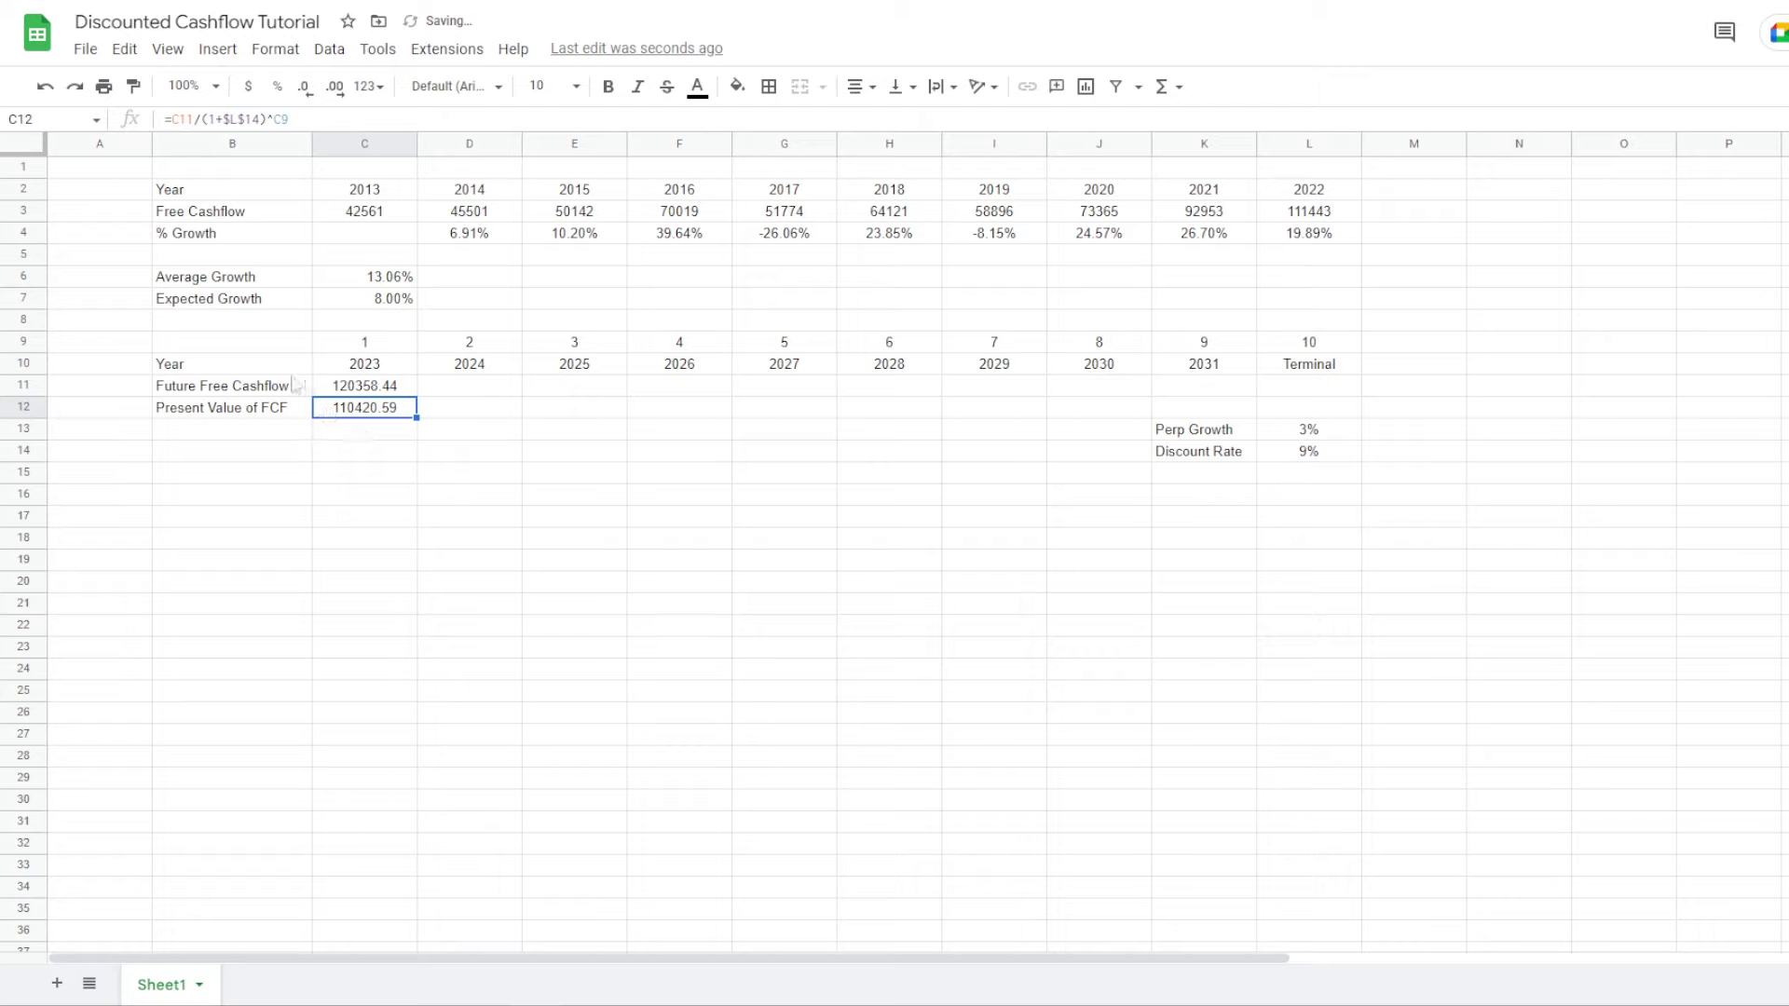
Enter the 2024 future free cash flow formula =C11*(1+$C$7) in D11, locking the expected growth reference
{"action": "left_click", "coordinate": [408, 384]}
{"action": "left_click", "coordinate": [485, 410]}
{"action": "left_click", "coordinate": [482, 387]}
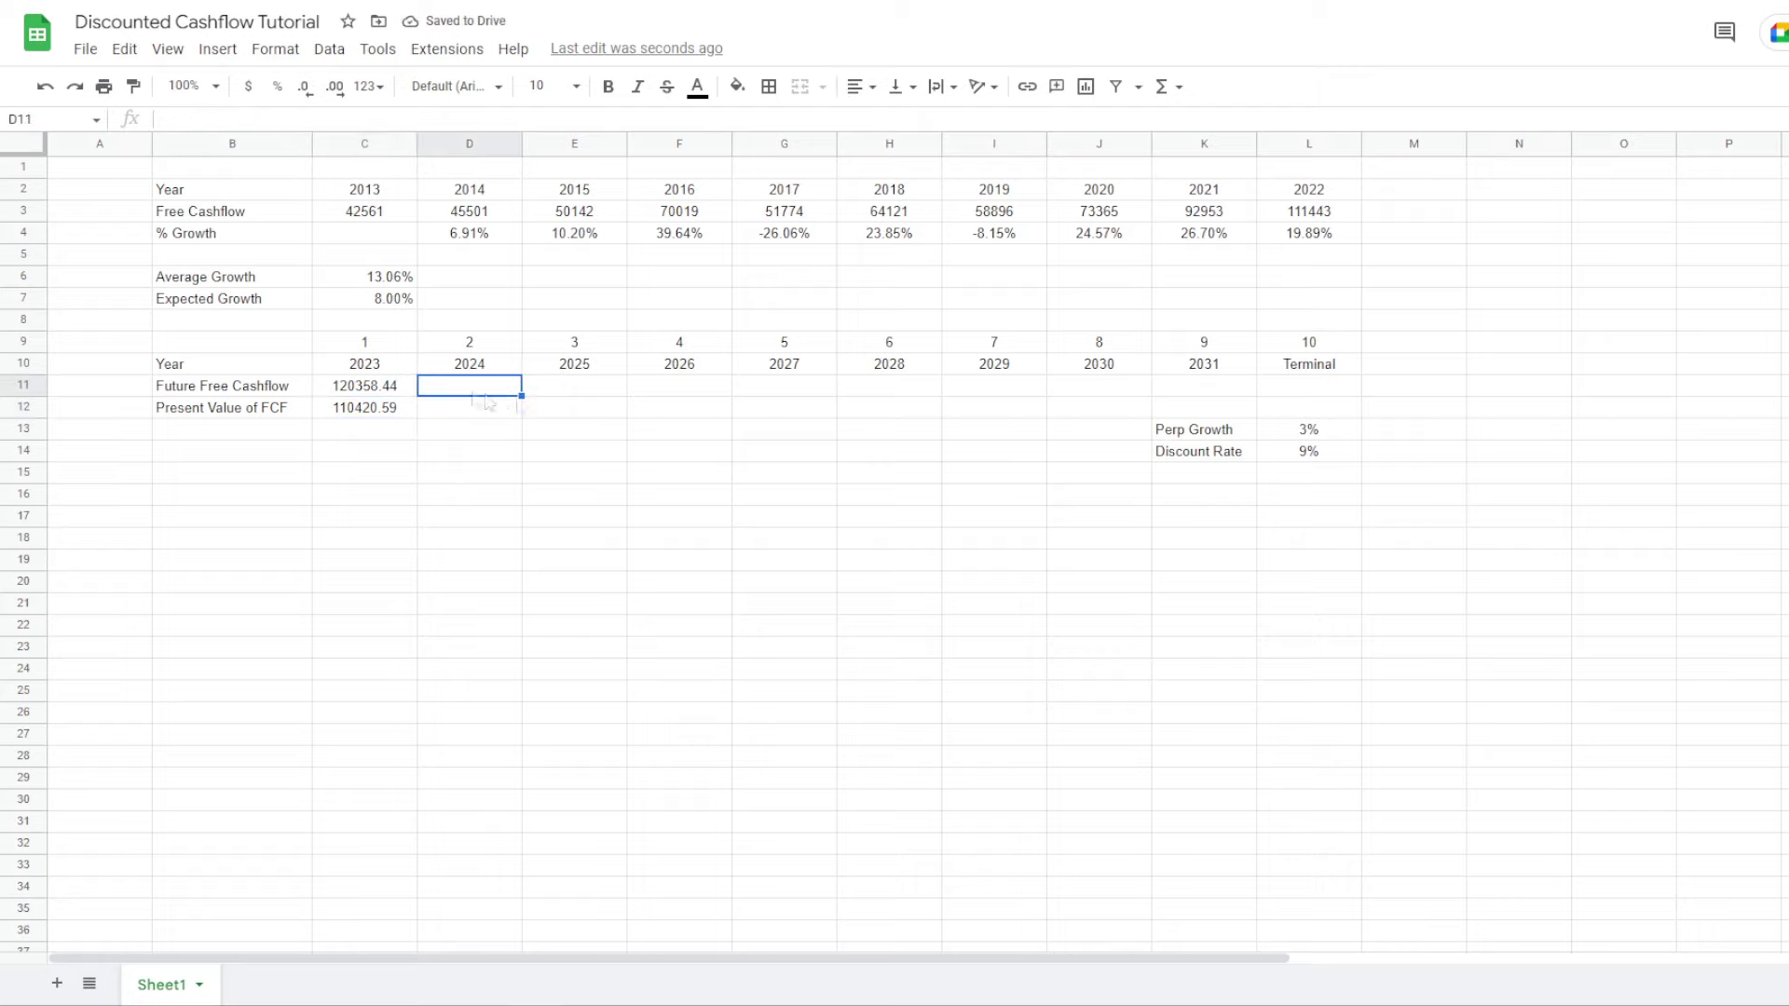
{"action": "left_click_drag", "start_coordinate": [471, 390], "coordinate": [1243, 428]}
{"action": "left_click", "coordinate": [699, 433]}
{"action": "type", "text": "="}
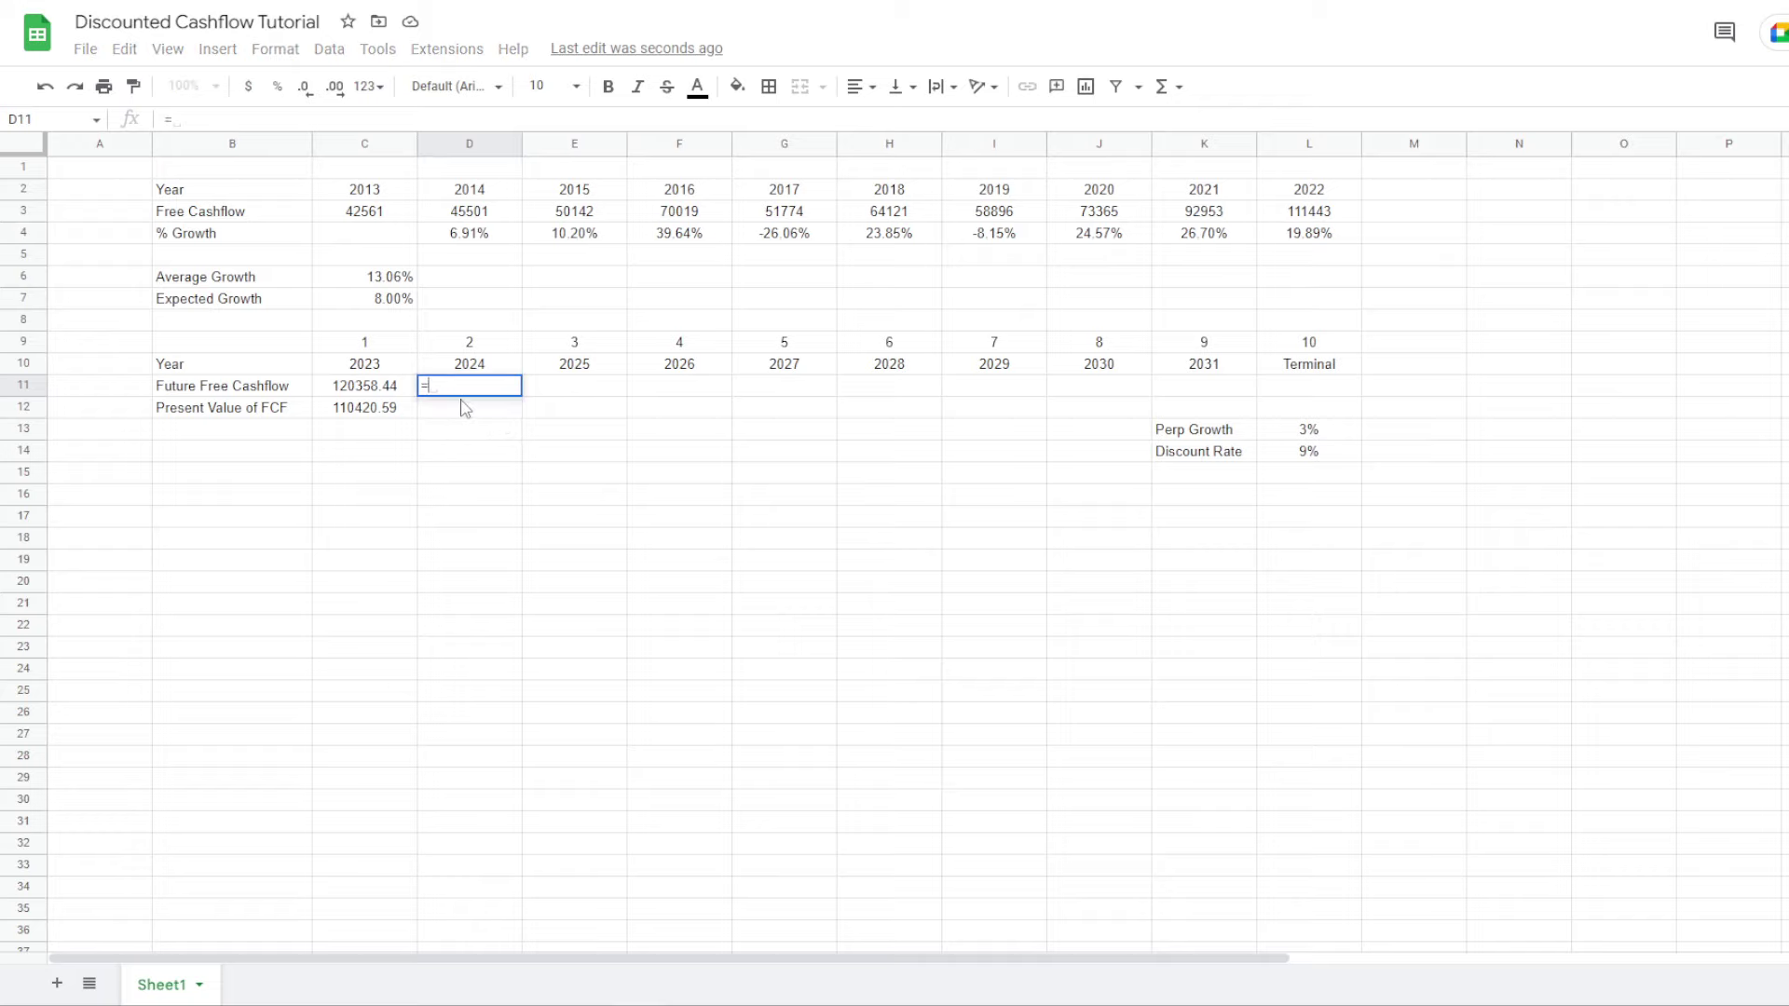
{"action": "left_click", "coordinate": [350, 389]}
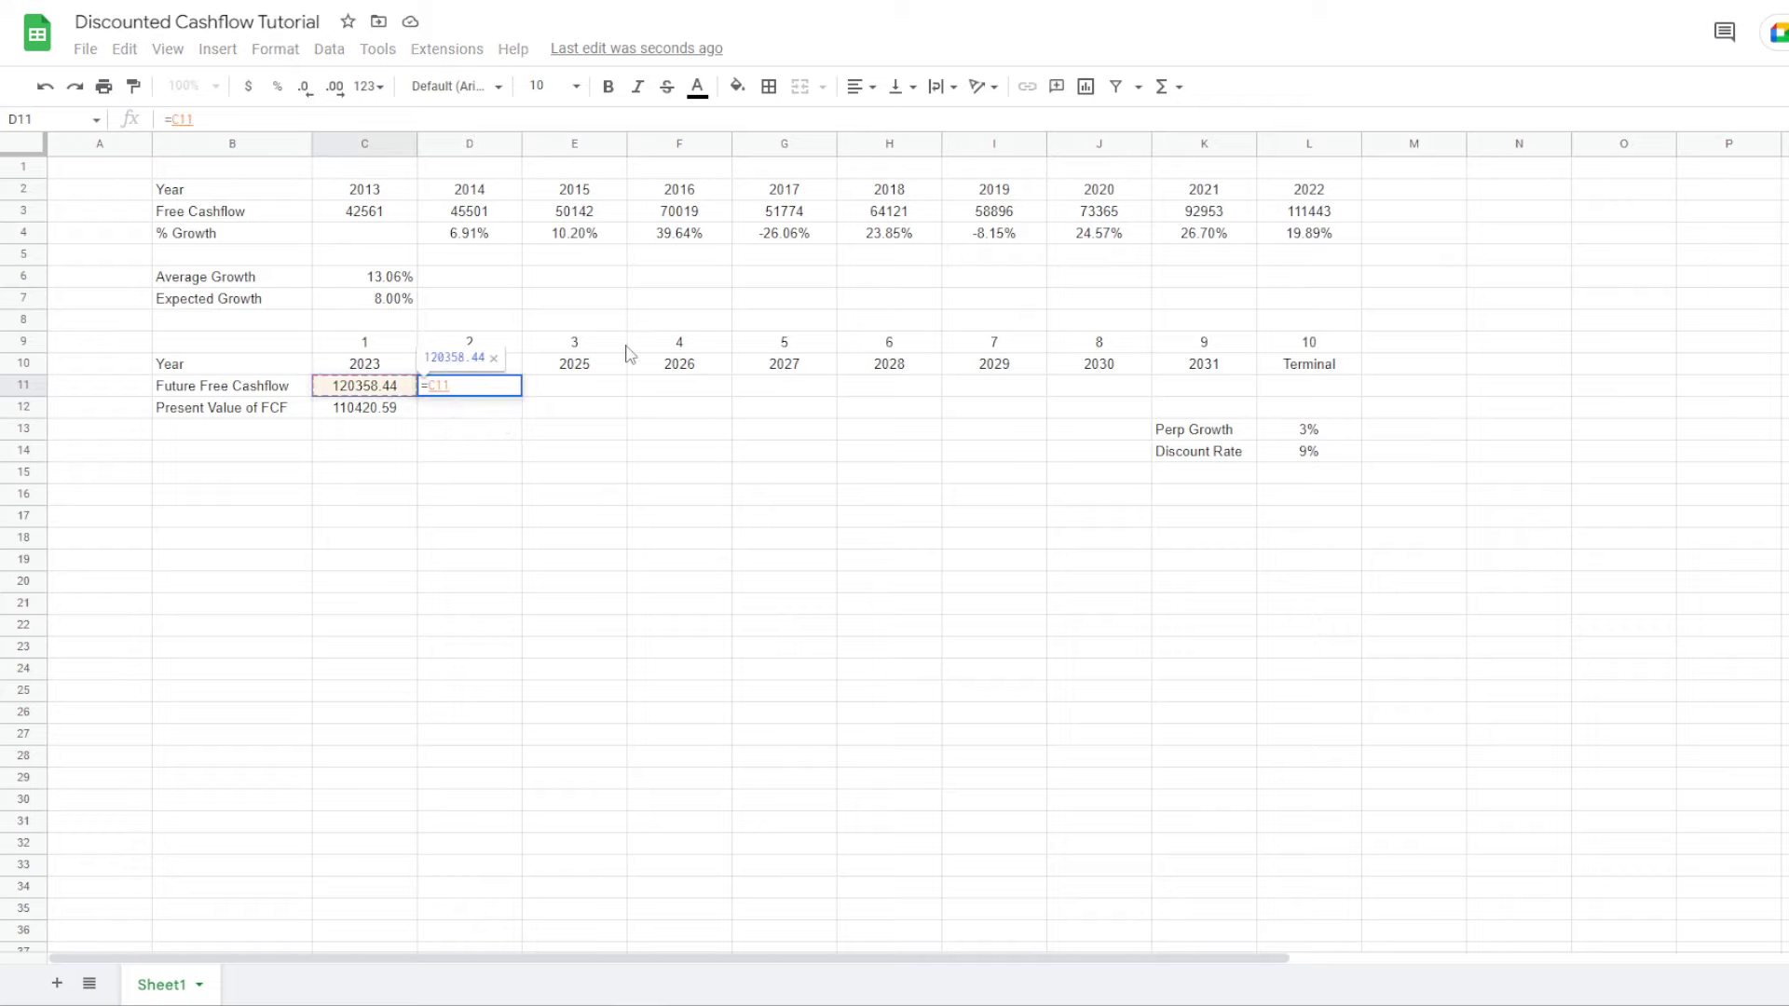
{"action": "type", "text": "*(1"}
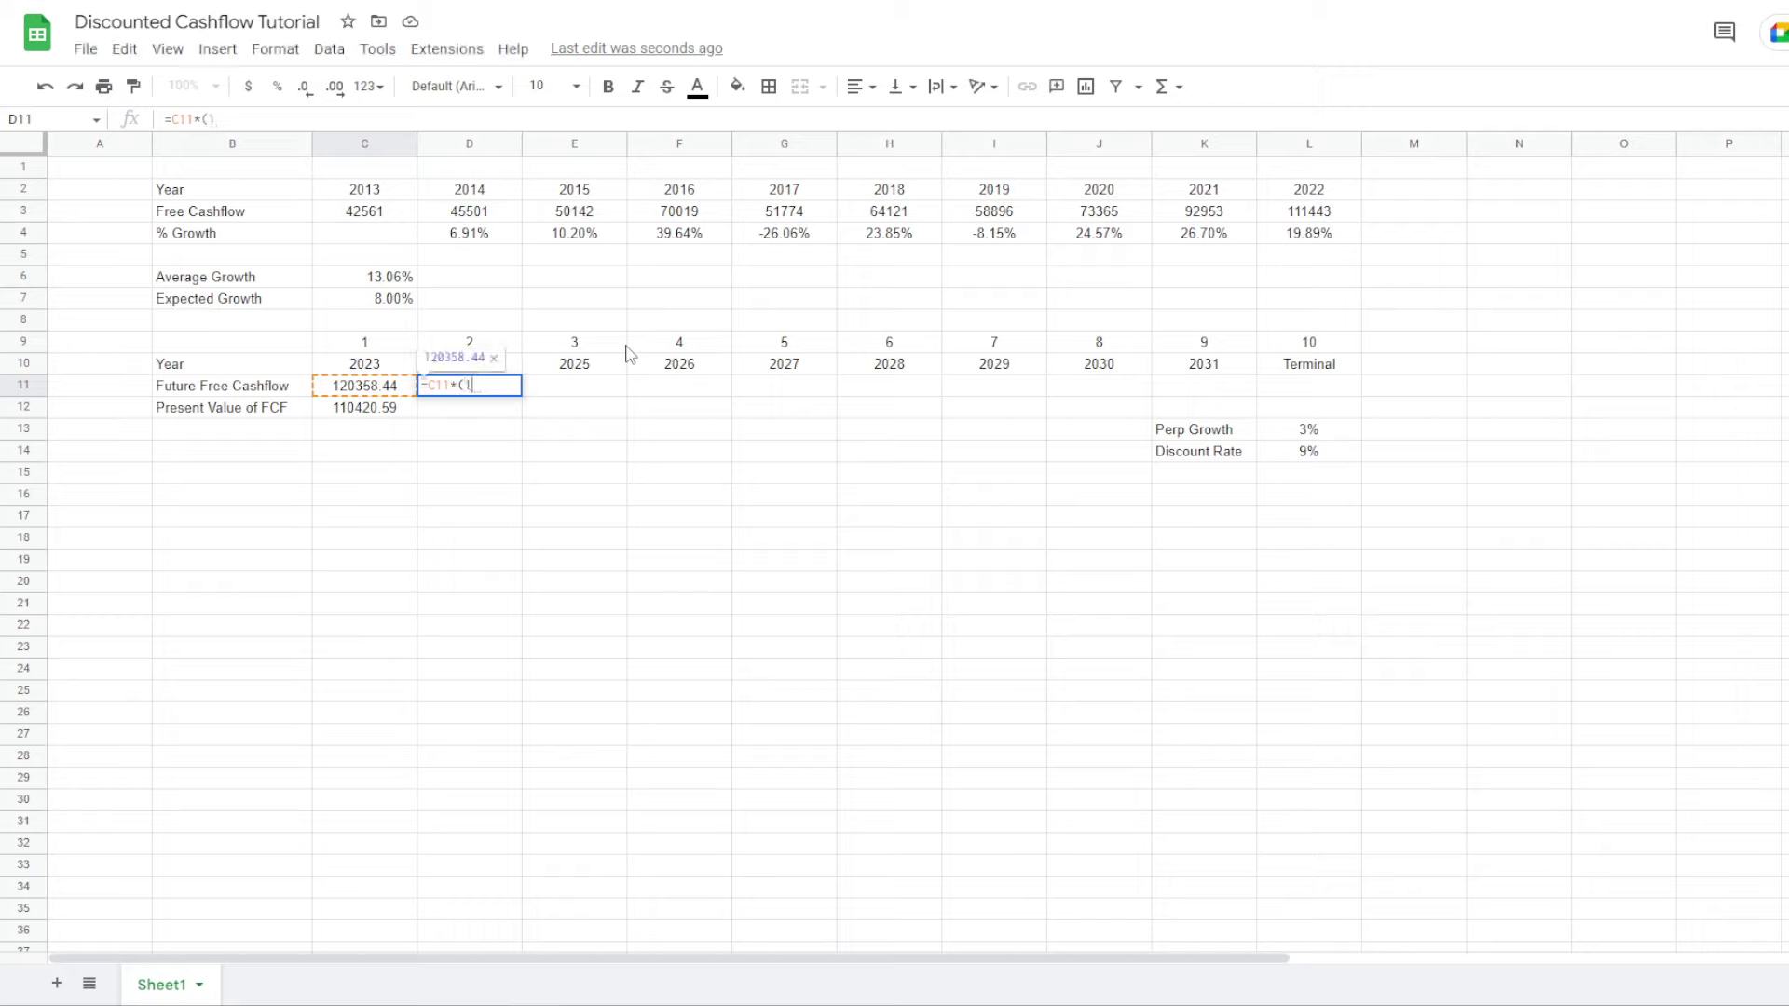
{"action": "type", "text": "+"}
{"action": "left_click", "coordinate": [401, 298]}
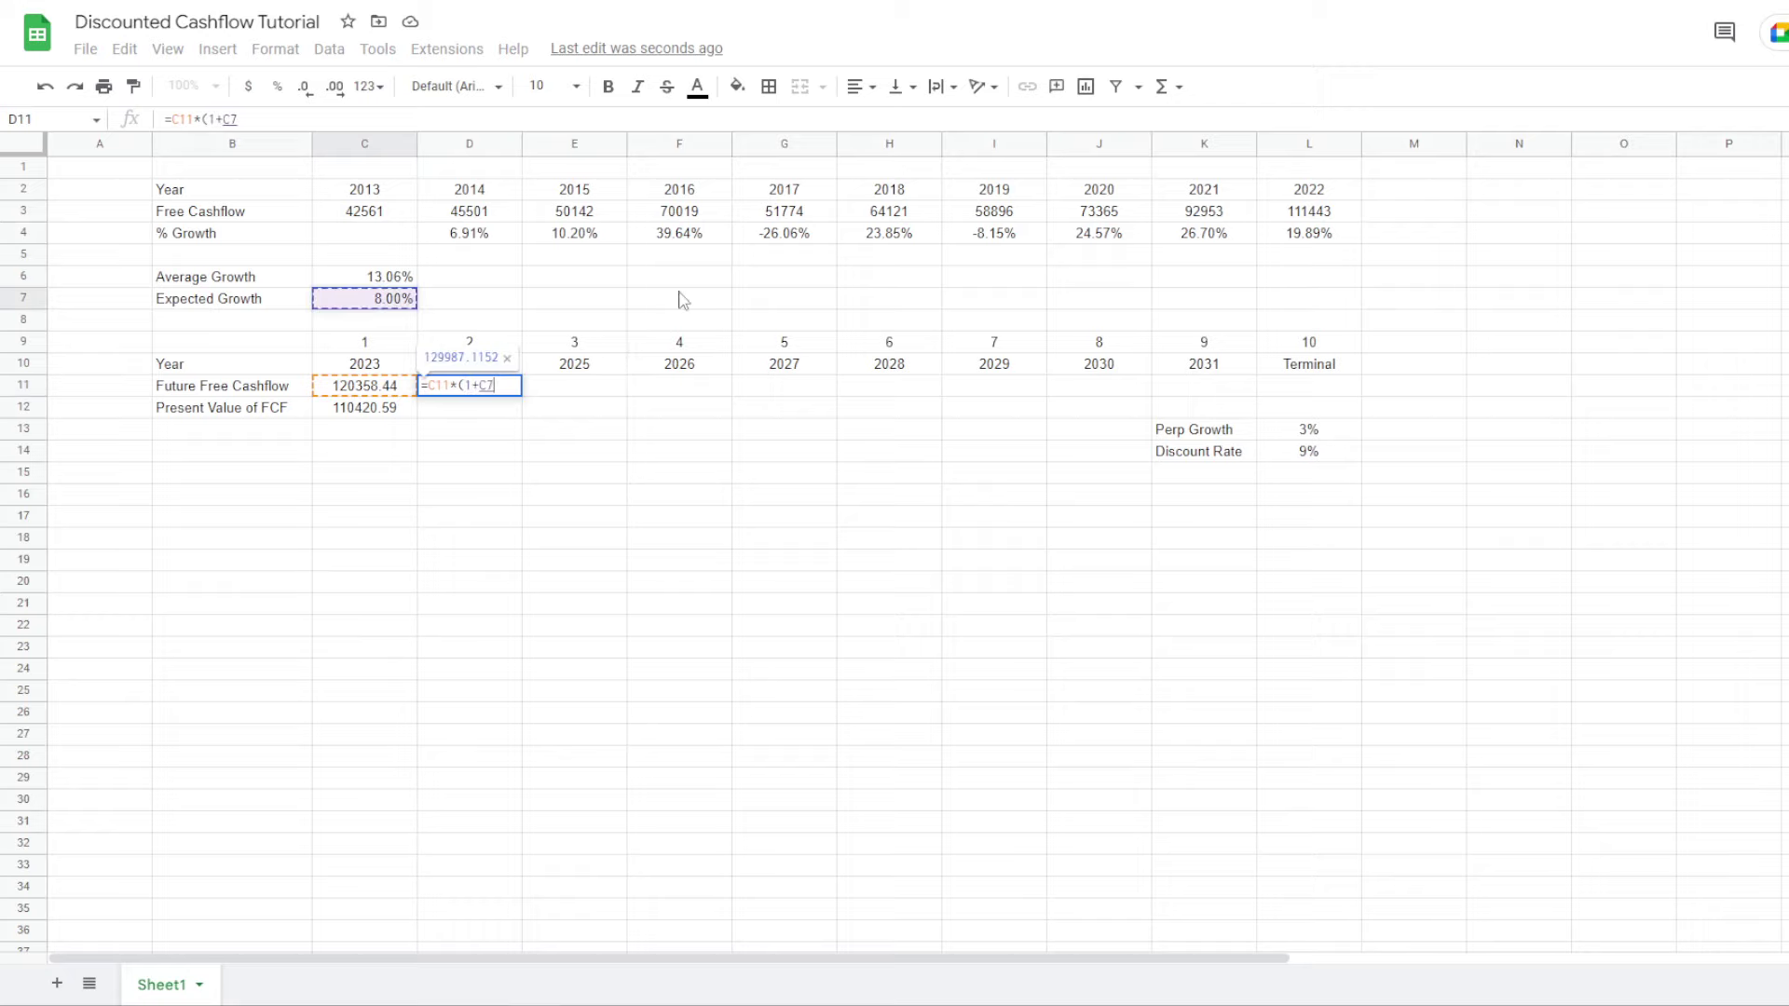
{"action": "key", "text": "F4"}
{"action": "type", "text": ")"}
{"action": "key", "text": "Return"}
{"action": "key", "text": "Up"}
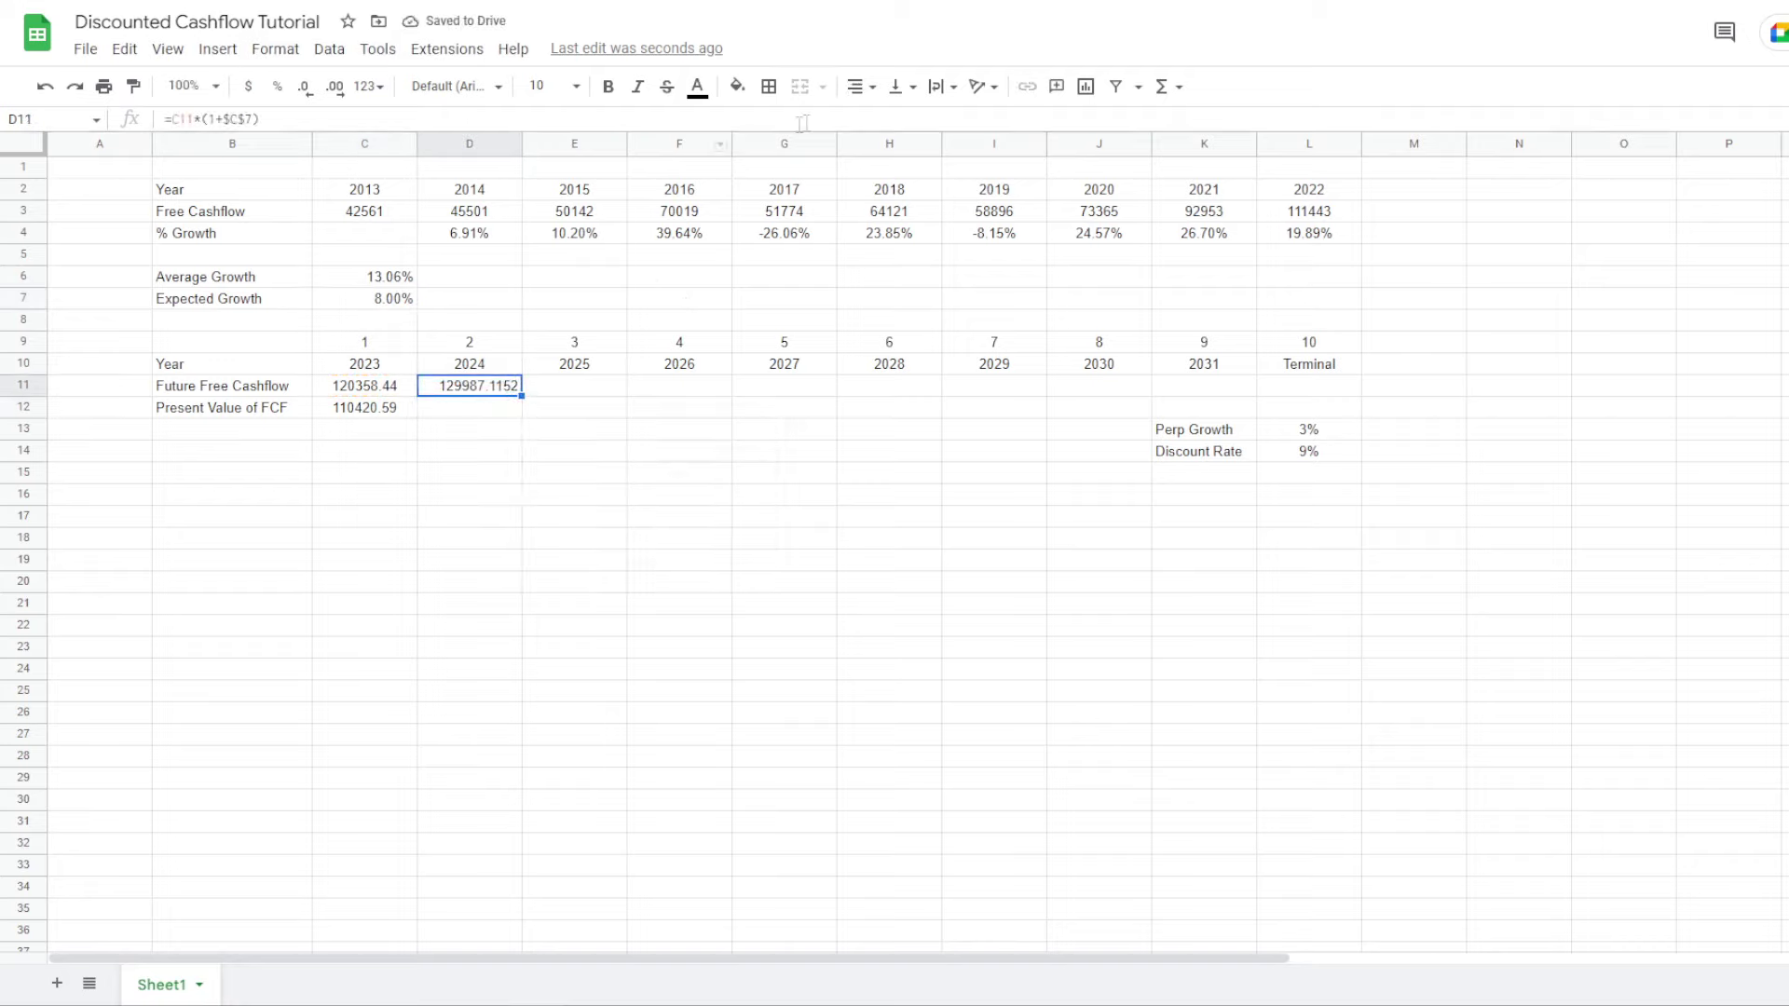
Center-align D11 and fill its formula across to K11, showing the 2024–2031 cash flows with two decimal places
{"action": "left_click", "coordinate": [859, 86]}
{"action": "left_click", "coordinate": [884, 124]}
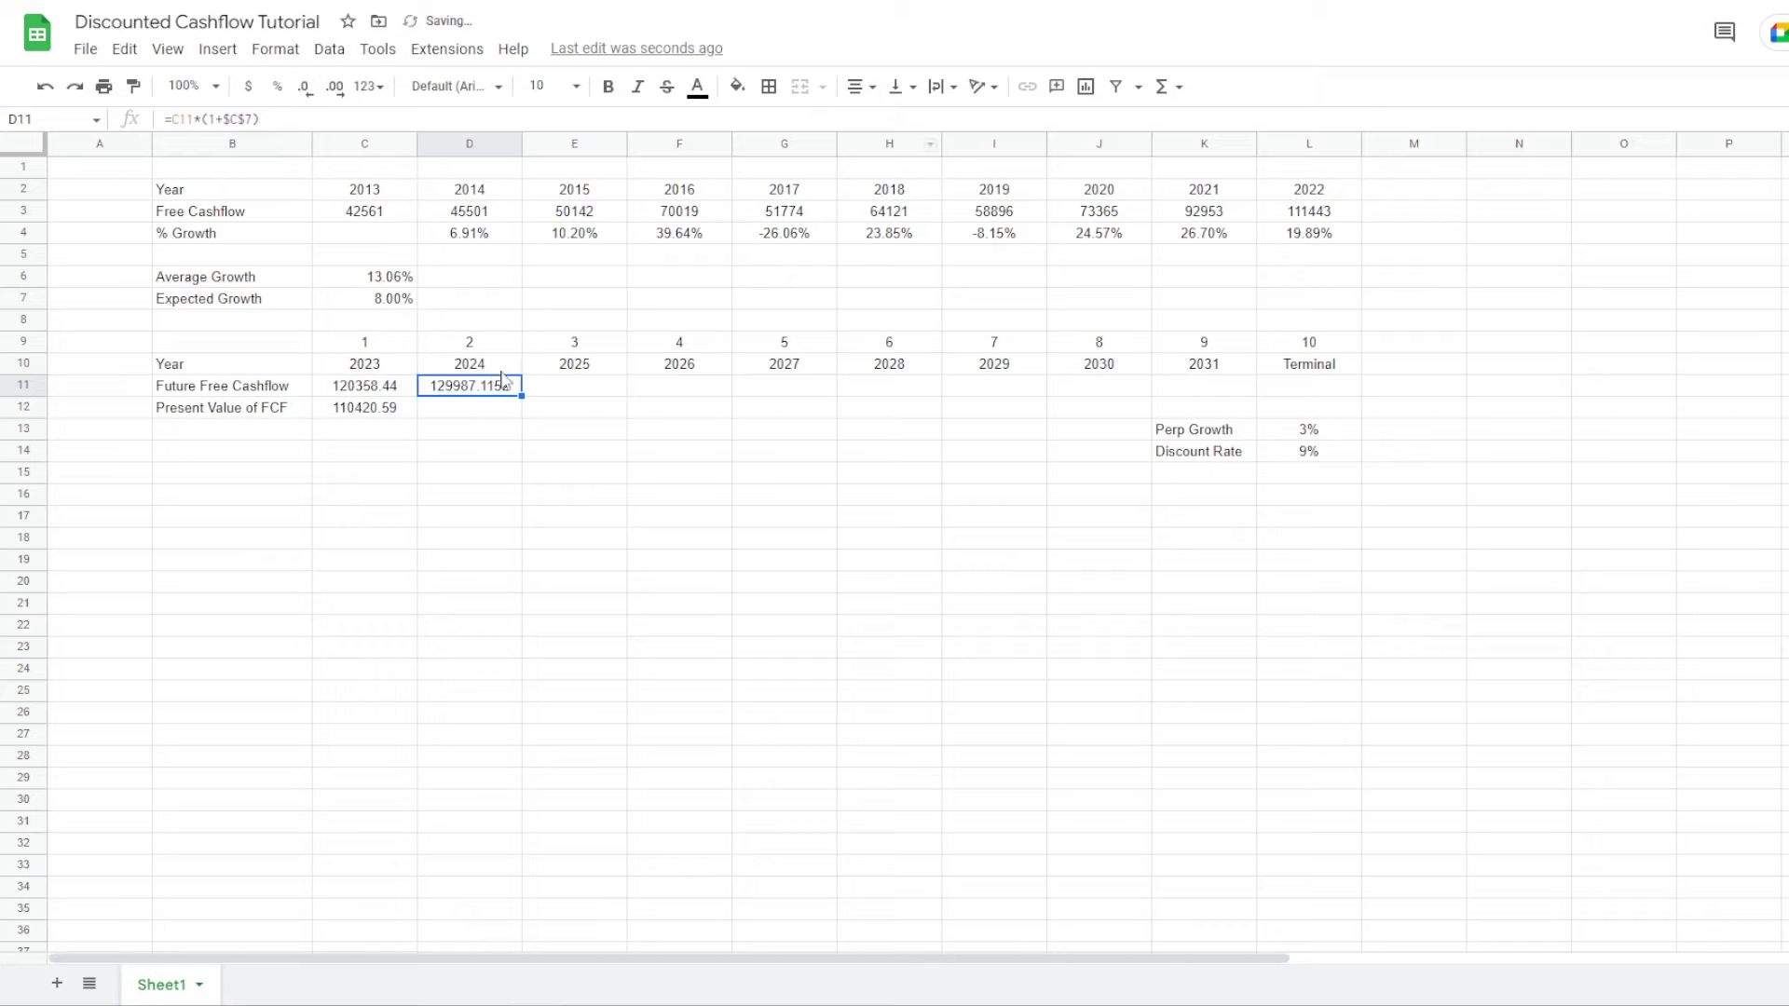
{"action": "left_click_drag", "start_coordinate": [522, 396], "coordinate": [1201, 393]}
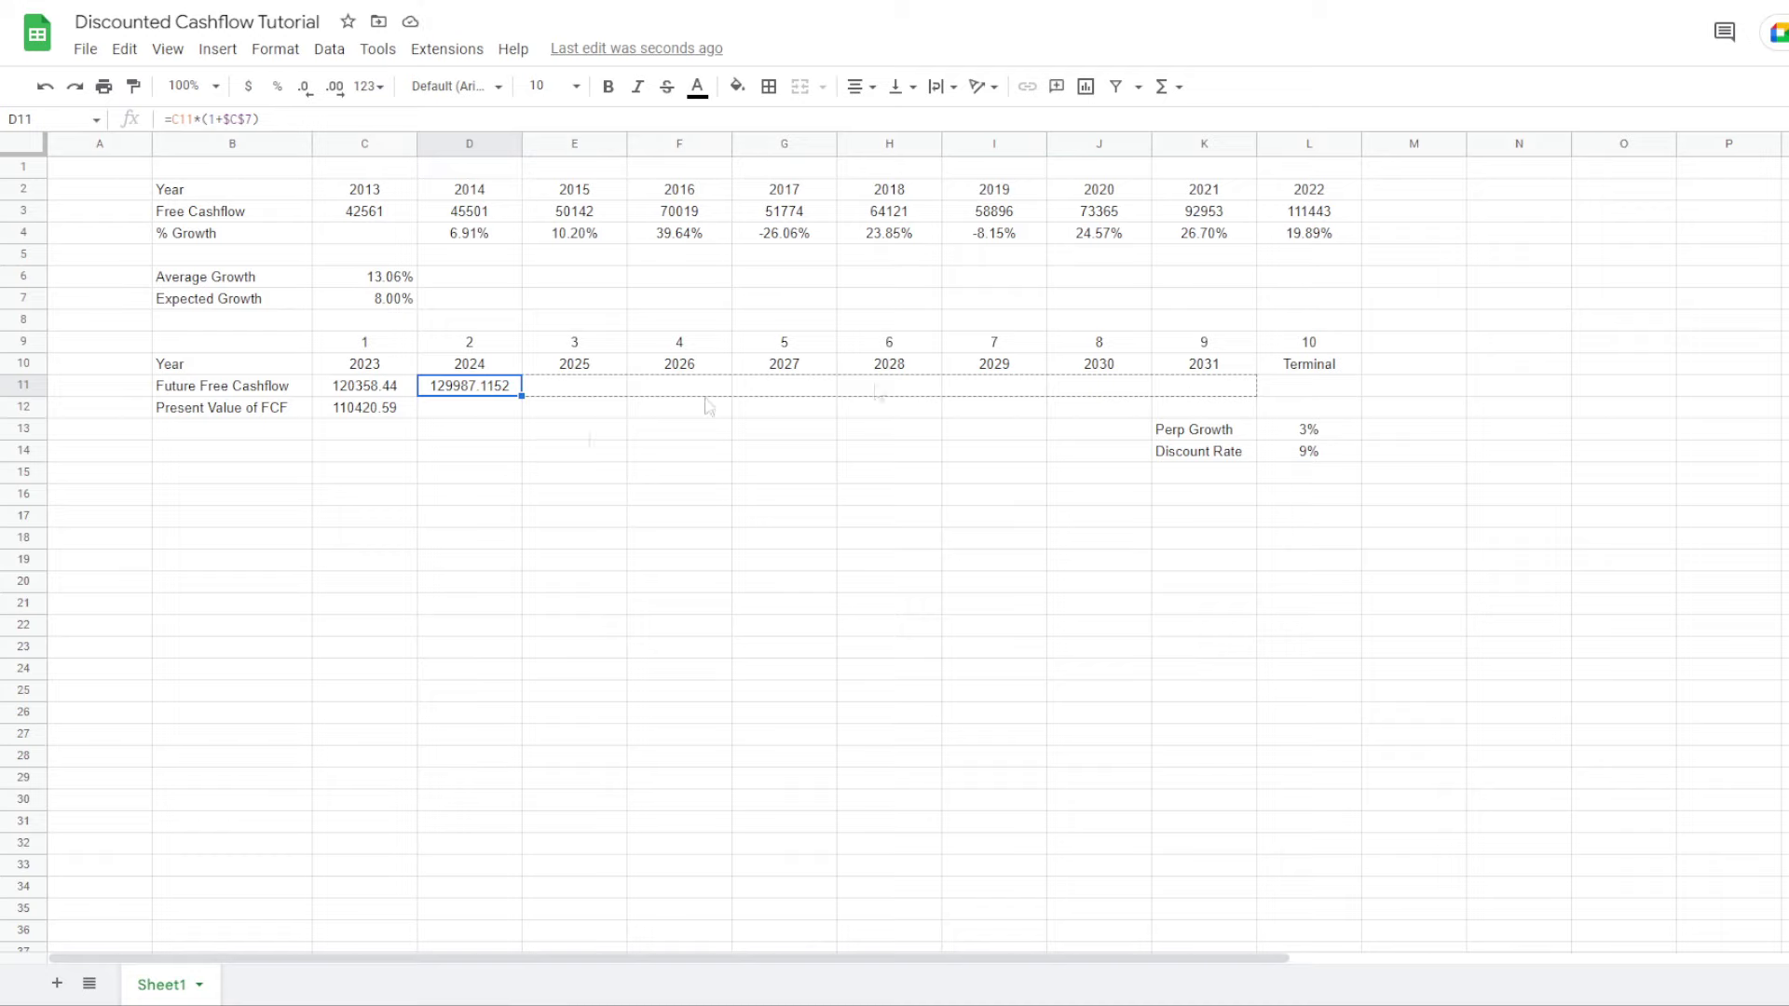
{"action": "left_click", "coordinate": [300, 89]}
{"action": "left_click", "coordinate": [300, 88]}
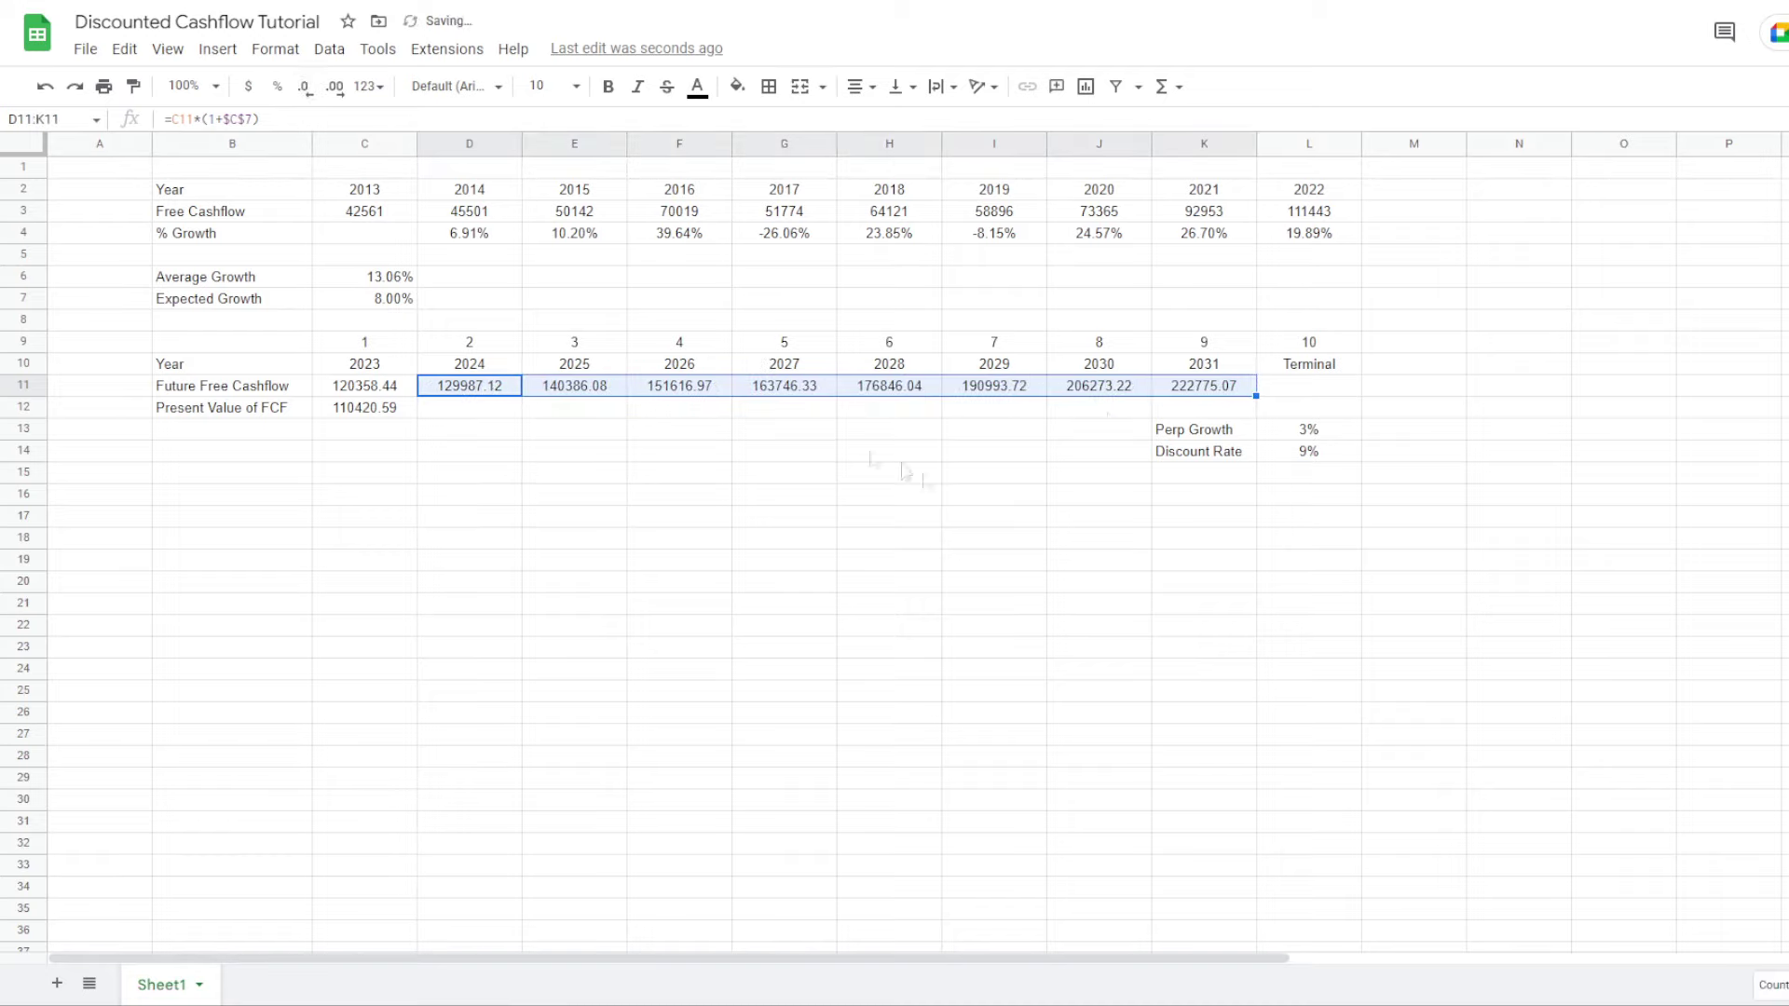
Check the present value formula in C12 and fill it across to K12 for the years through 2031
{"action": "left_click", "coordinate": [371, 410]}
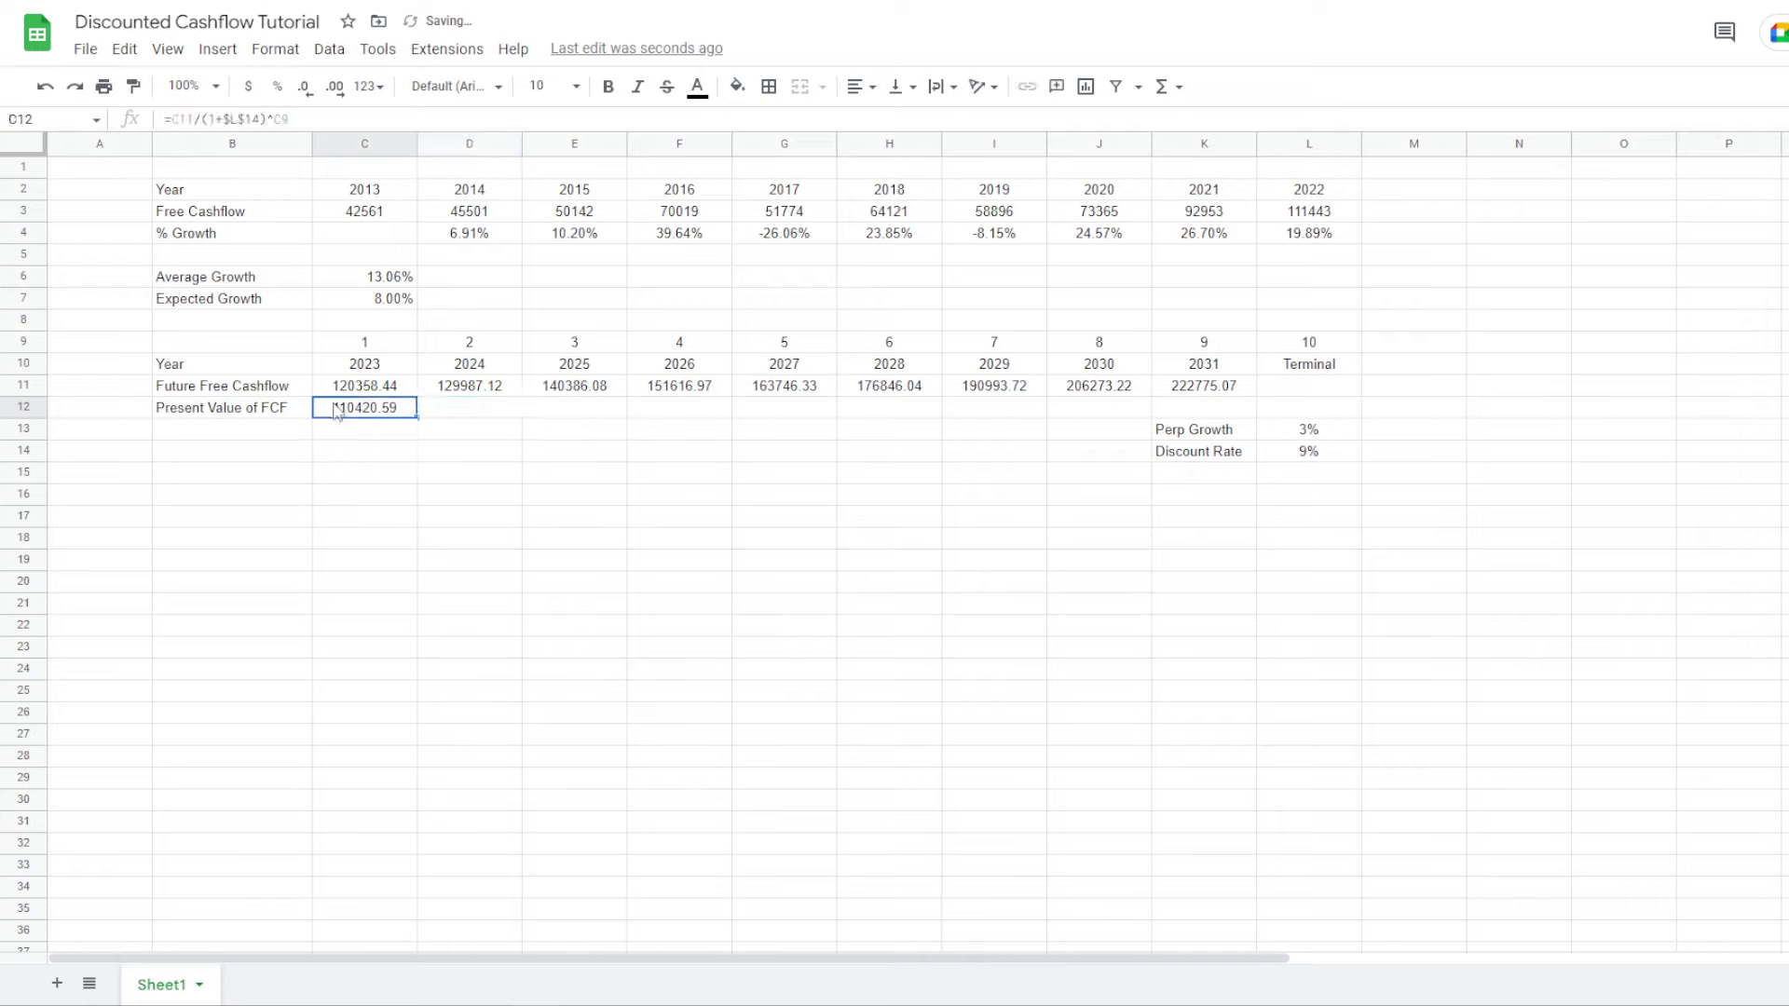
{"action": "left_click", "coordinate": [249, 119]}
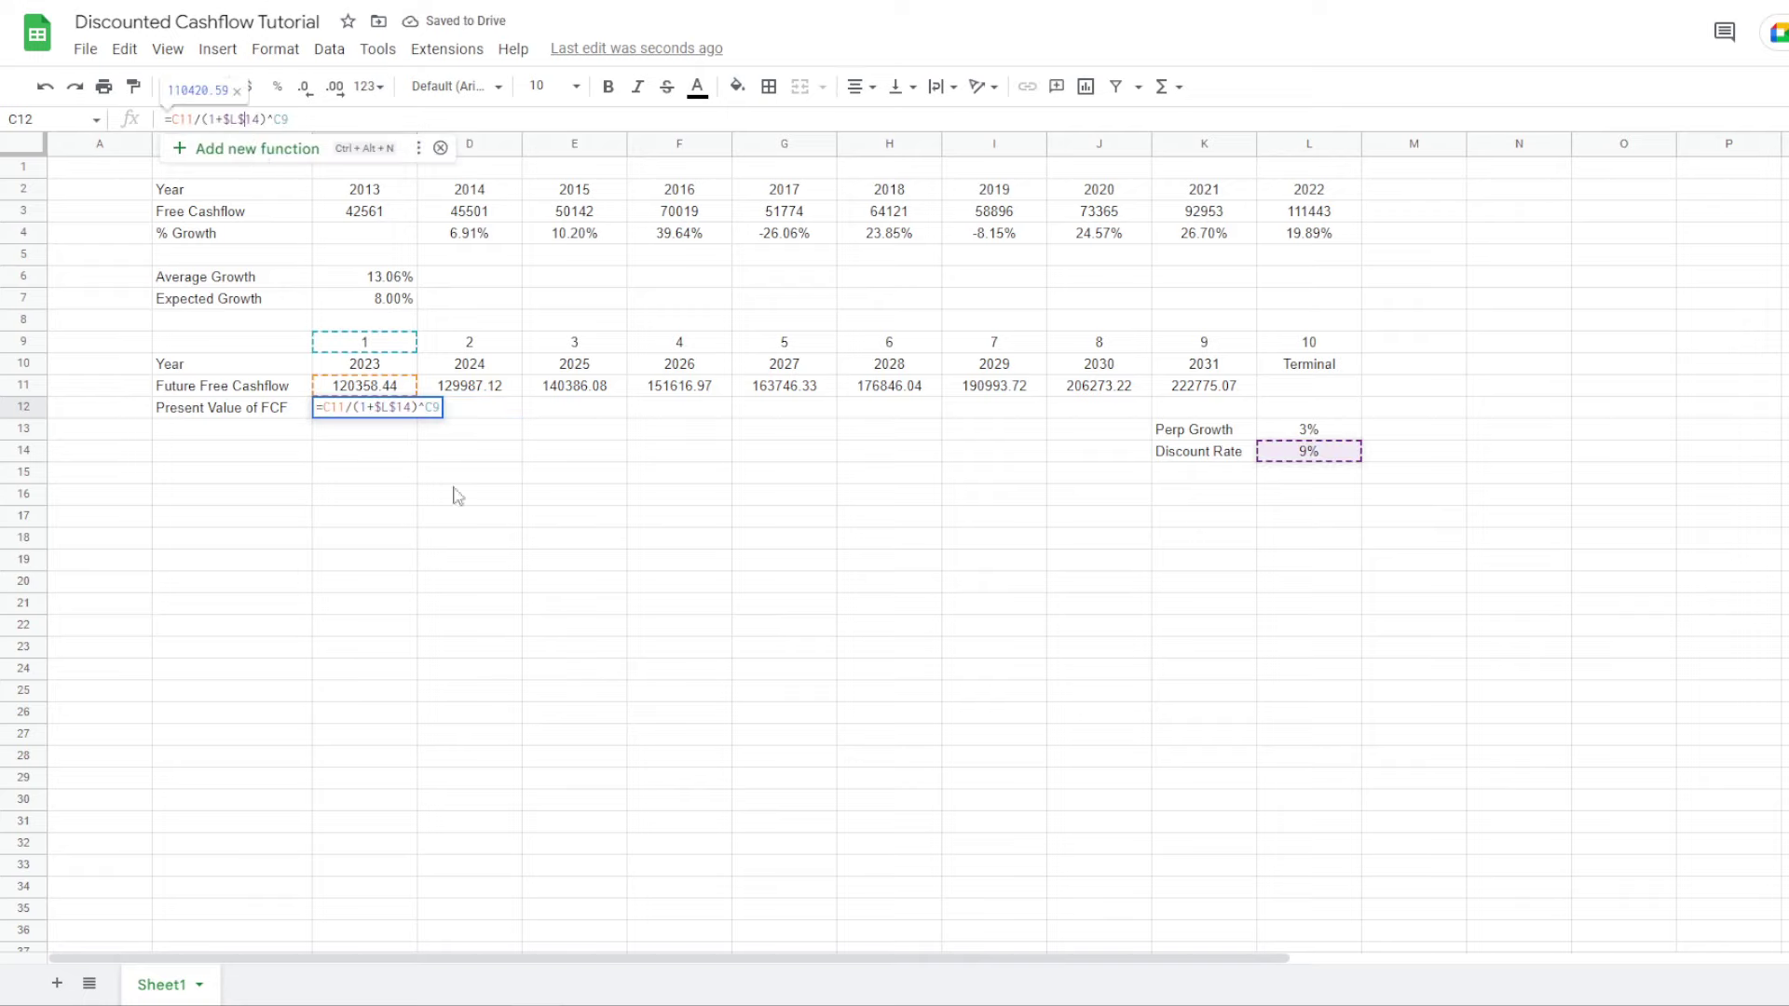
{"action": "key", "text": "End"}
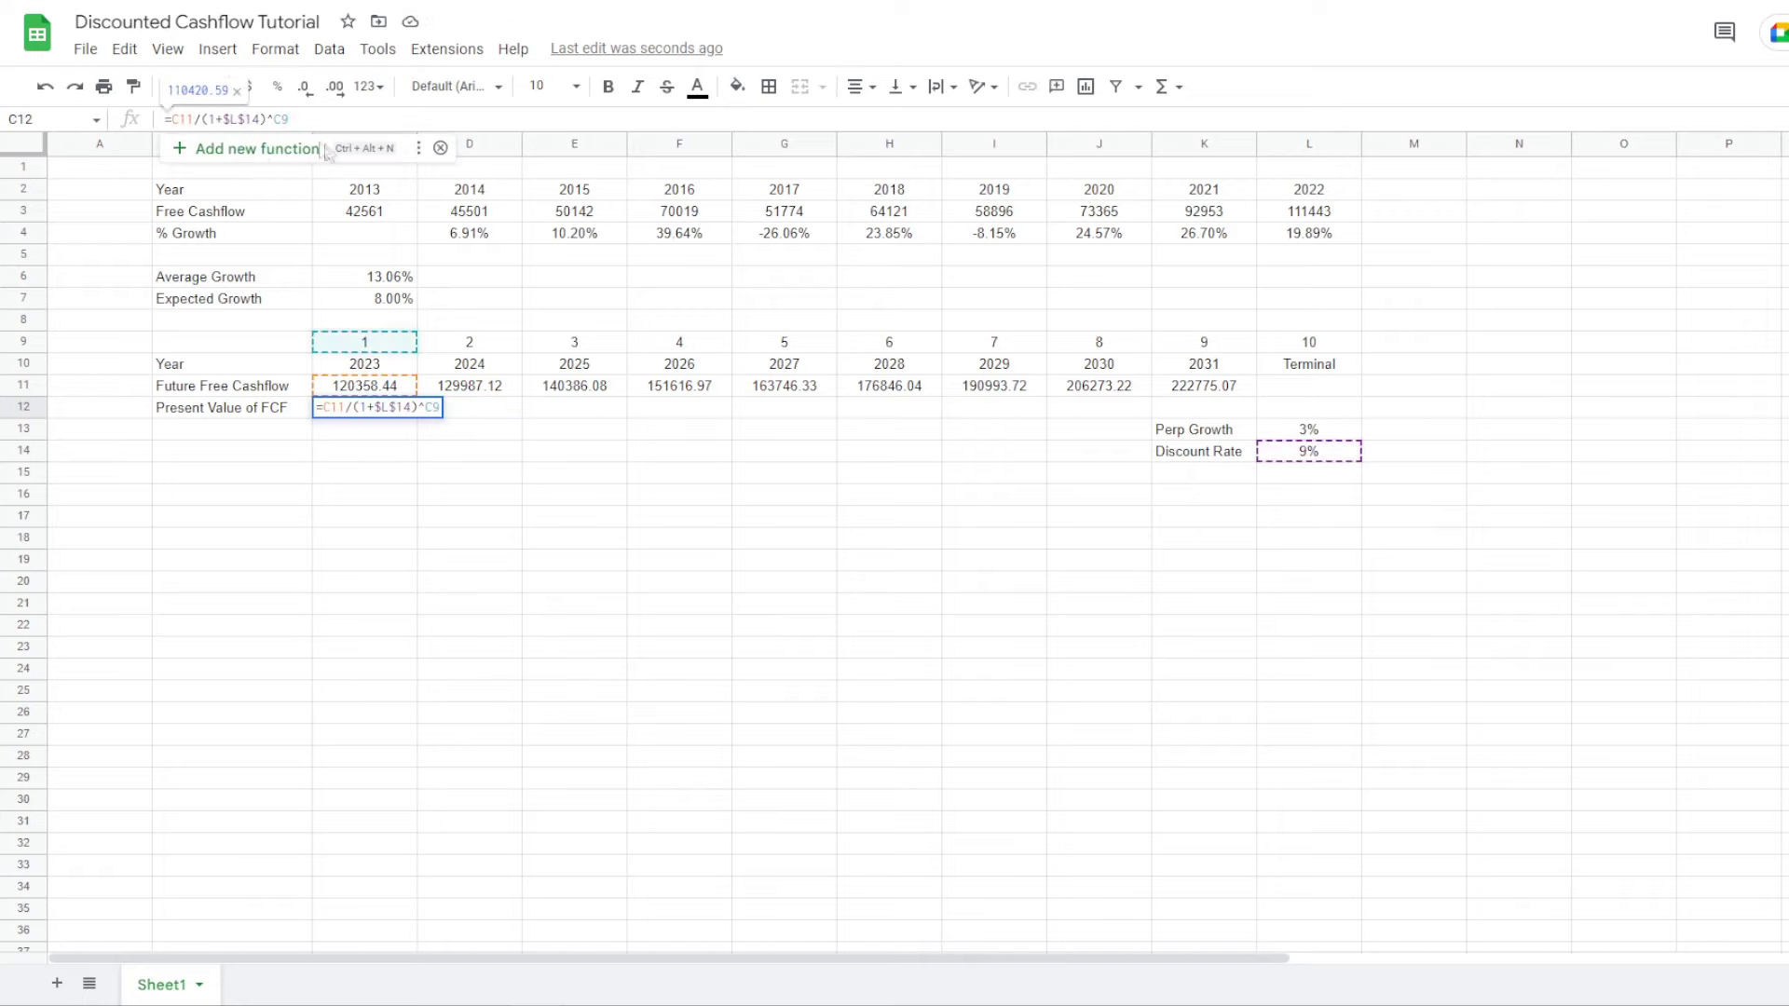
{"action": "key", "text": "Return"}
{"action": "left_click", "coordinate": [371, 408]}
{"action": "left_click_drag", "start_coordinate": [416, 417], "coordinate": [1155, 432]}
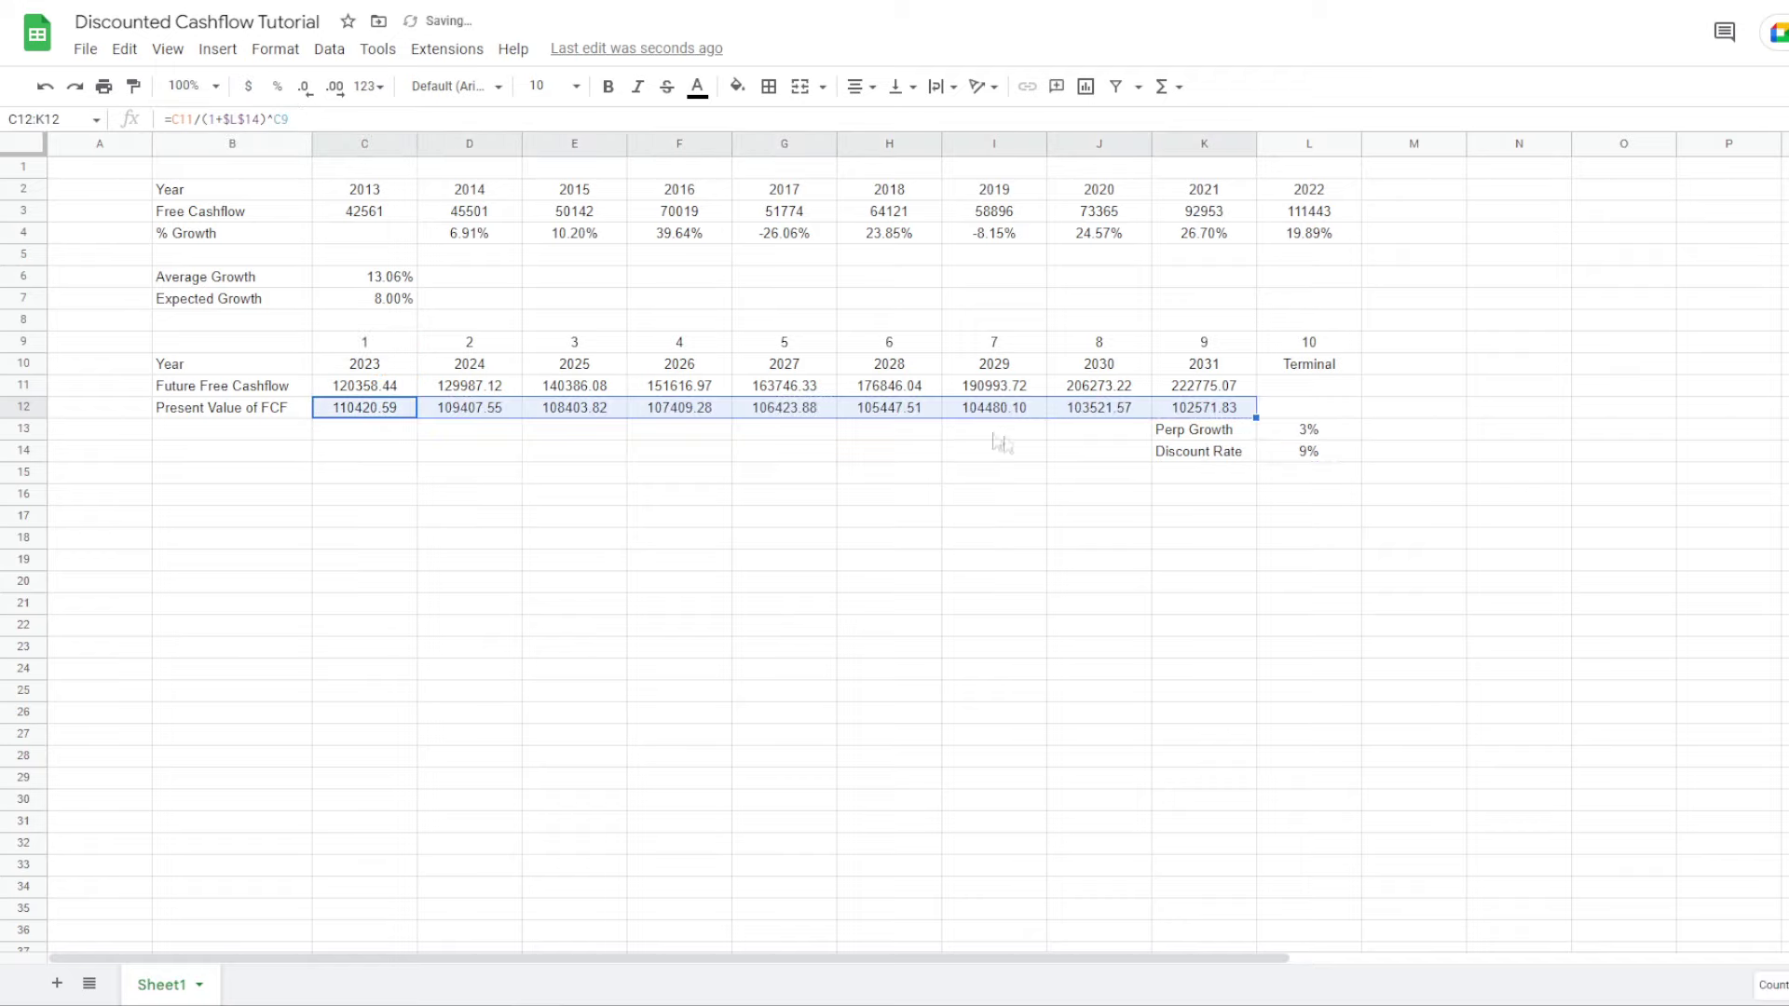
{"action": "left_click_drag", "start_coordinate": [341, 415], "coordinate": [1214, 421]}
Enter the terminal value formula =K11*(1+L13)/(L14-L13) in L11 and center-align the cell
{"action": "left_click", "coordinate": [1318, 430]}
{"action": "left_click", "coordinate": [1318, 390]}
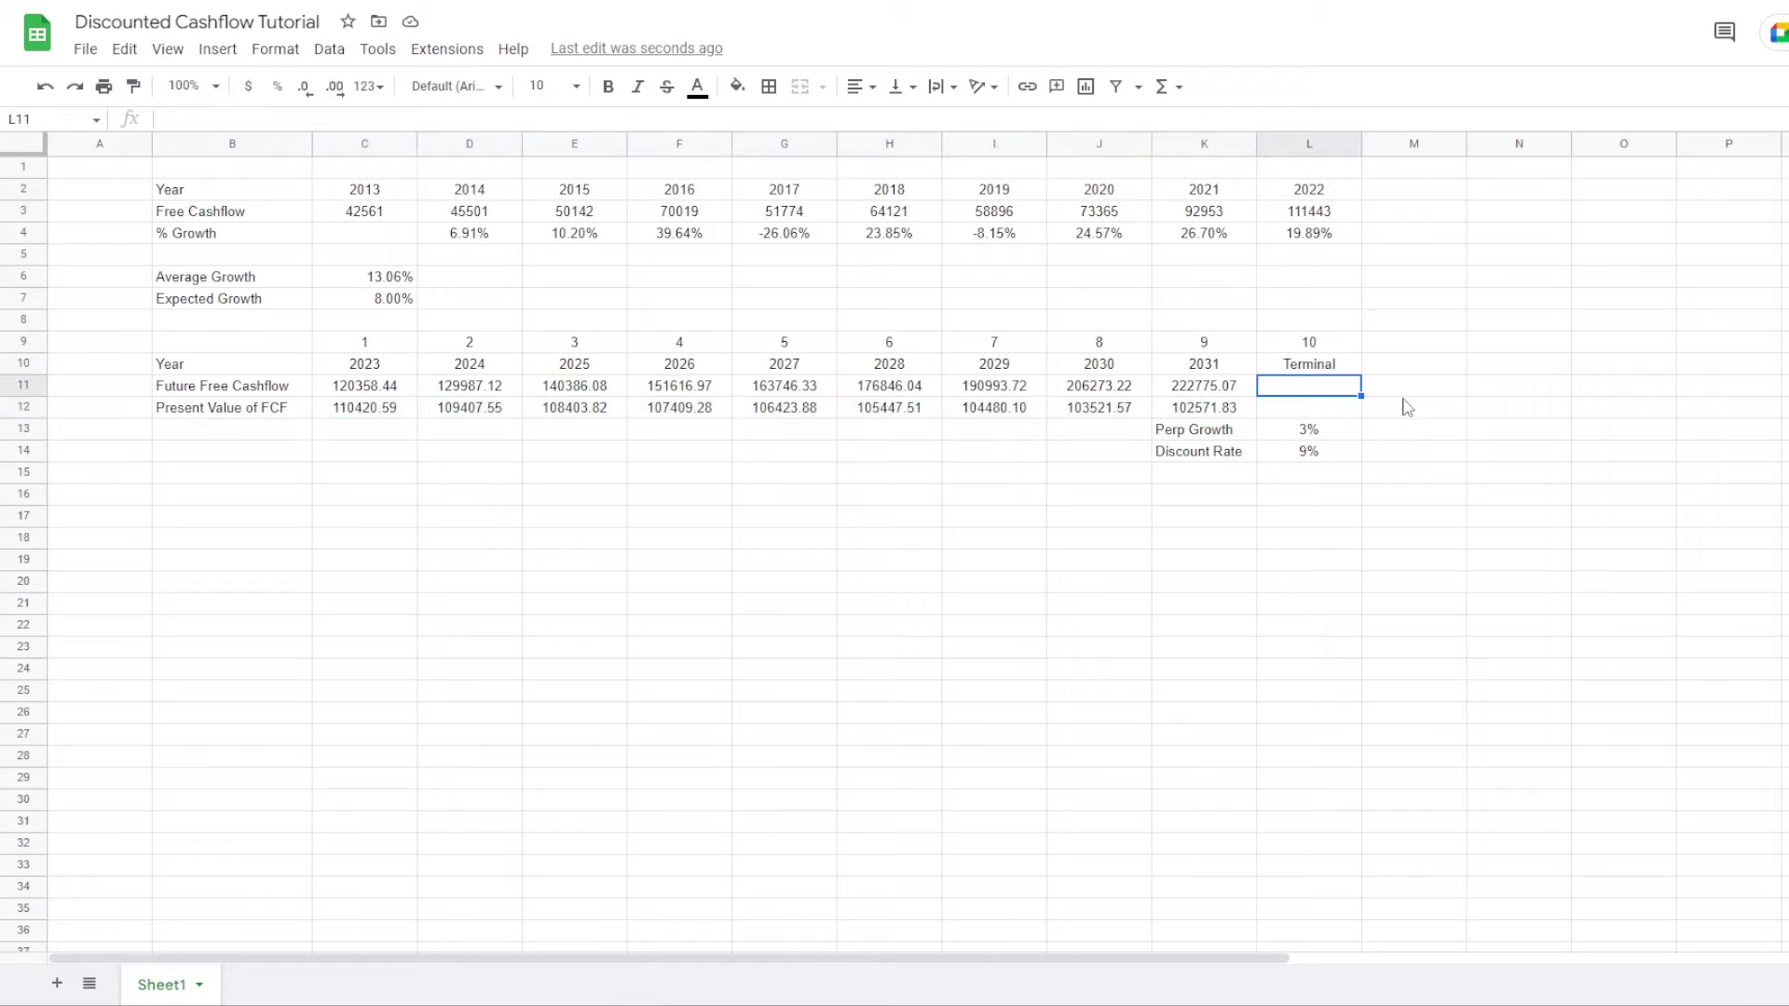
{"action": "type", "text": "="}
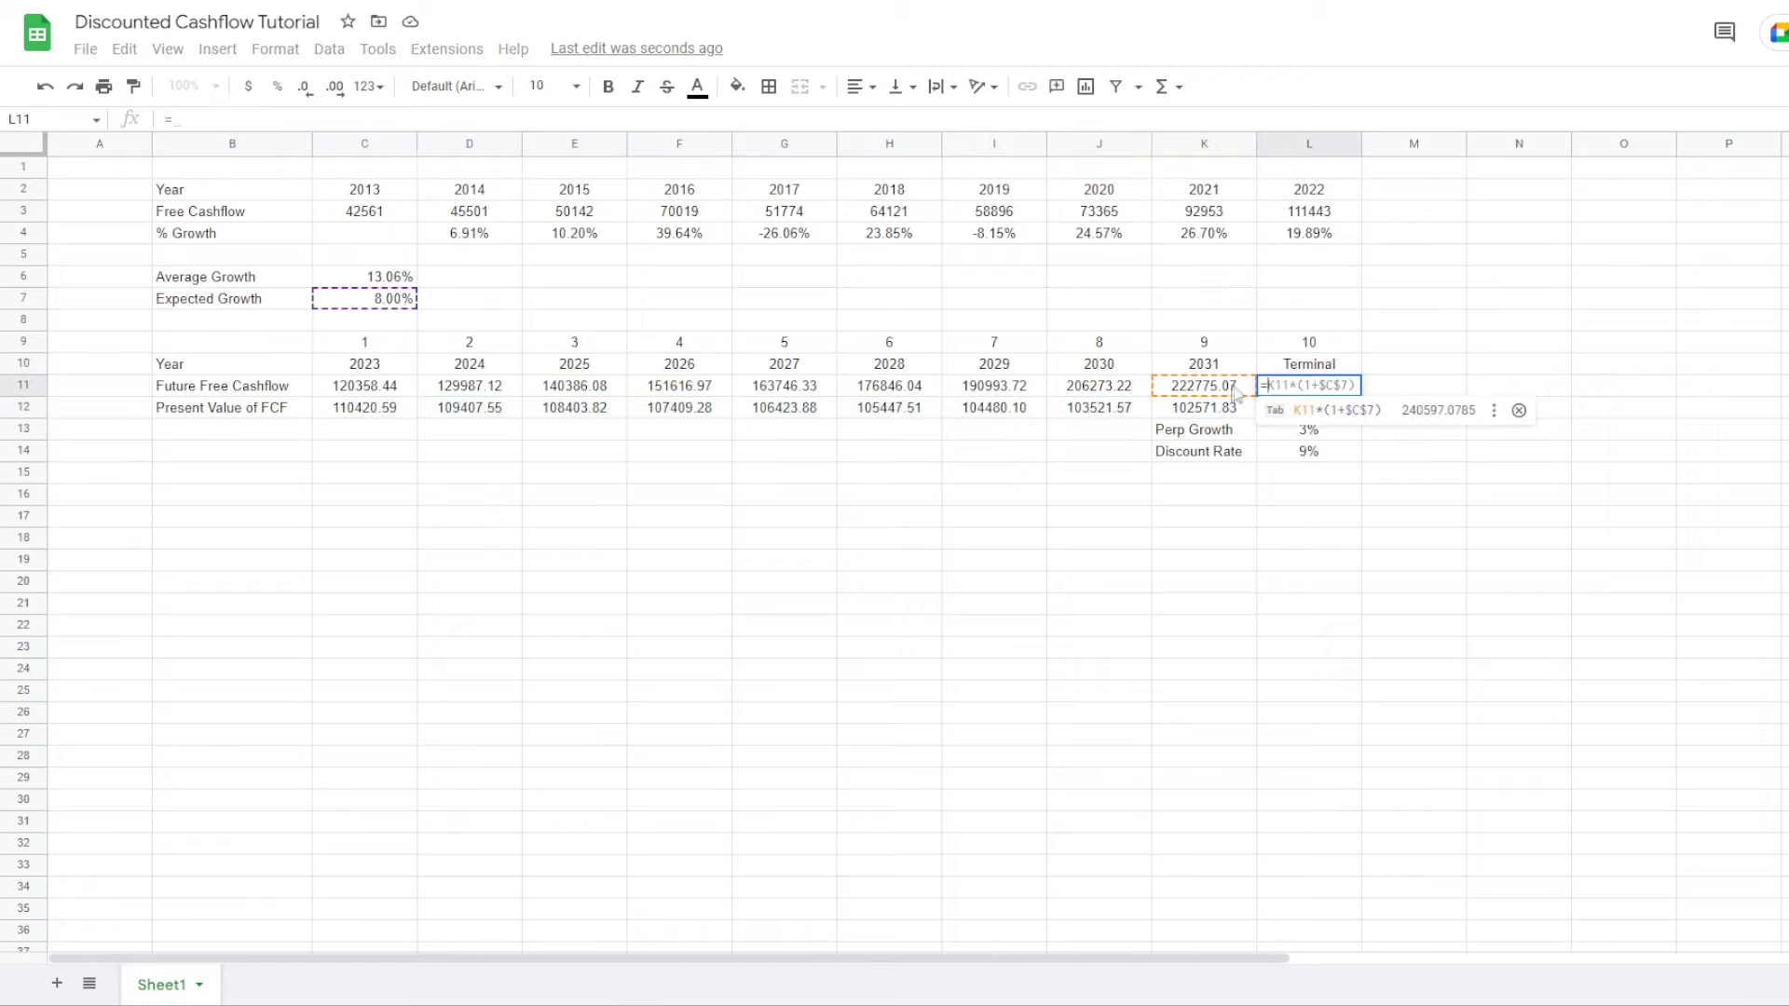
{"action": "left_click", "coordinate": [1209, 392]}
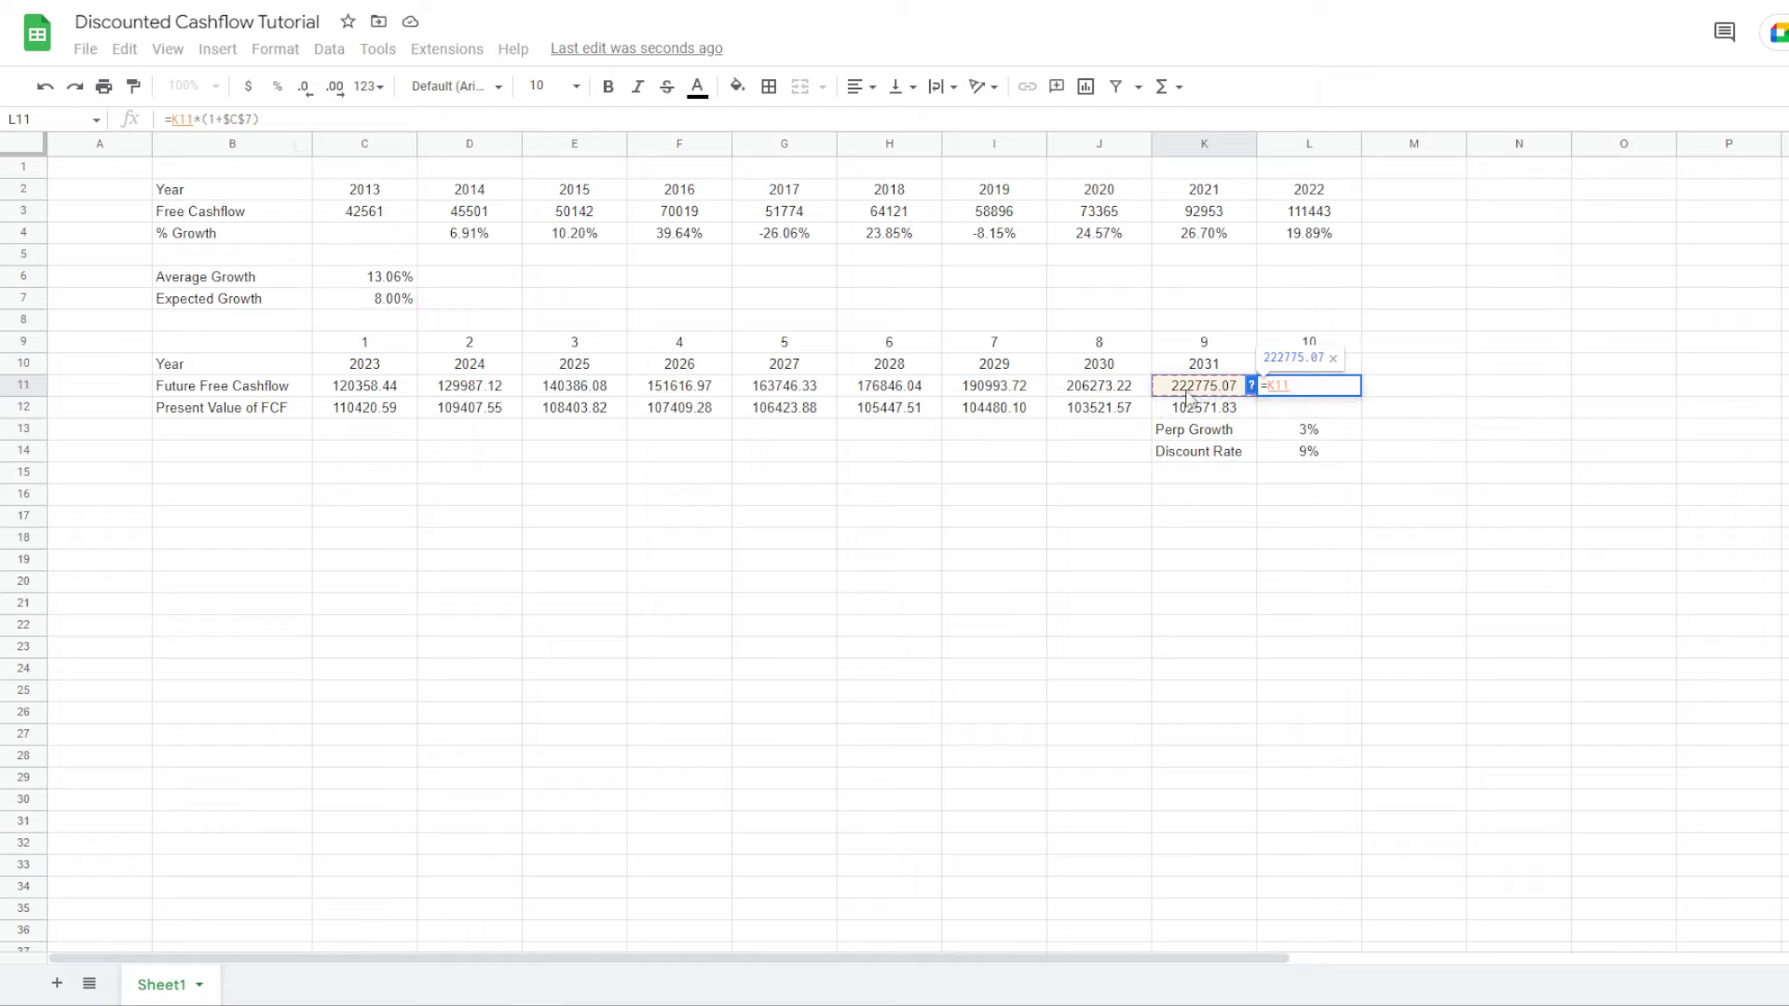
{"action": "type", "text": "*(1+"}
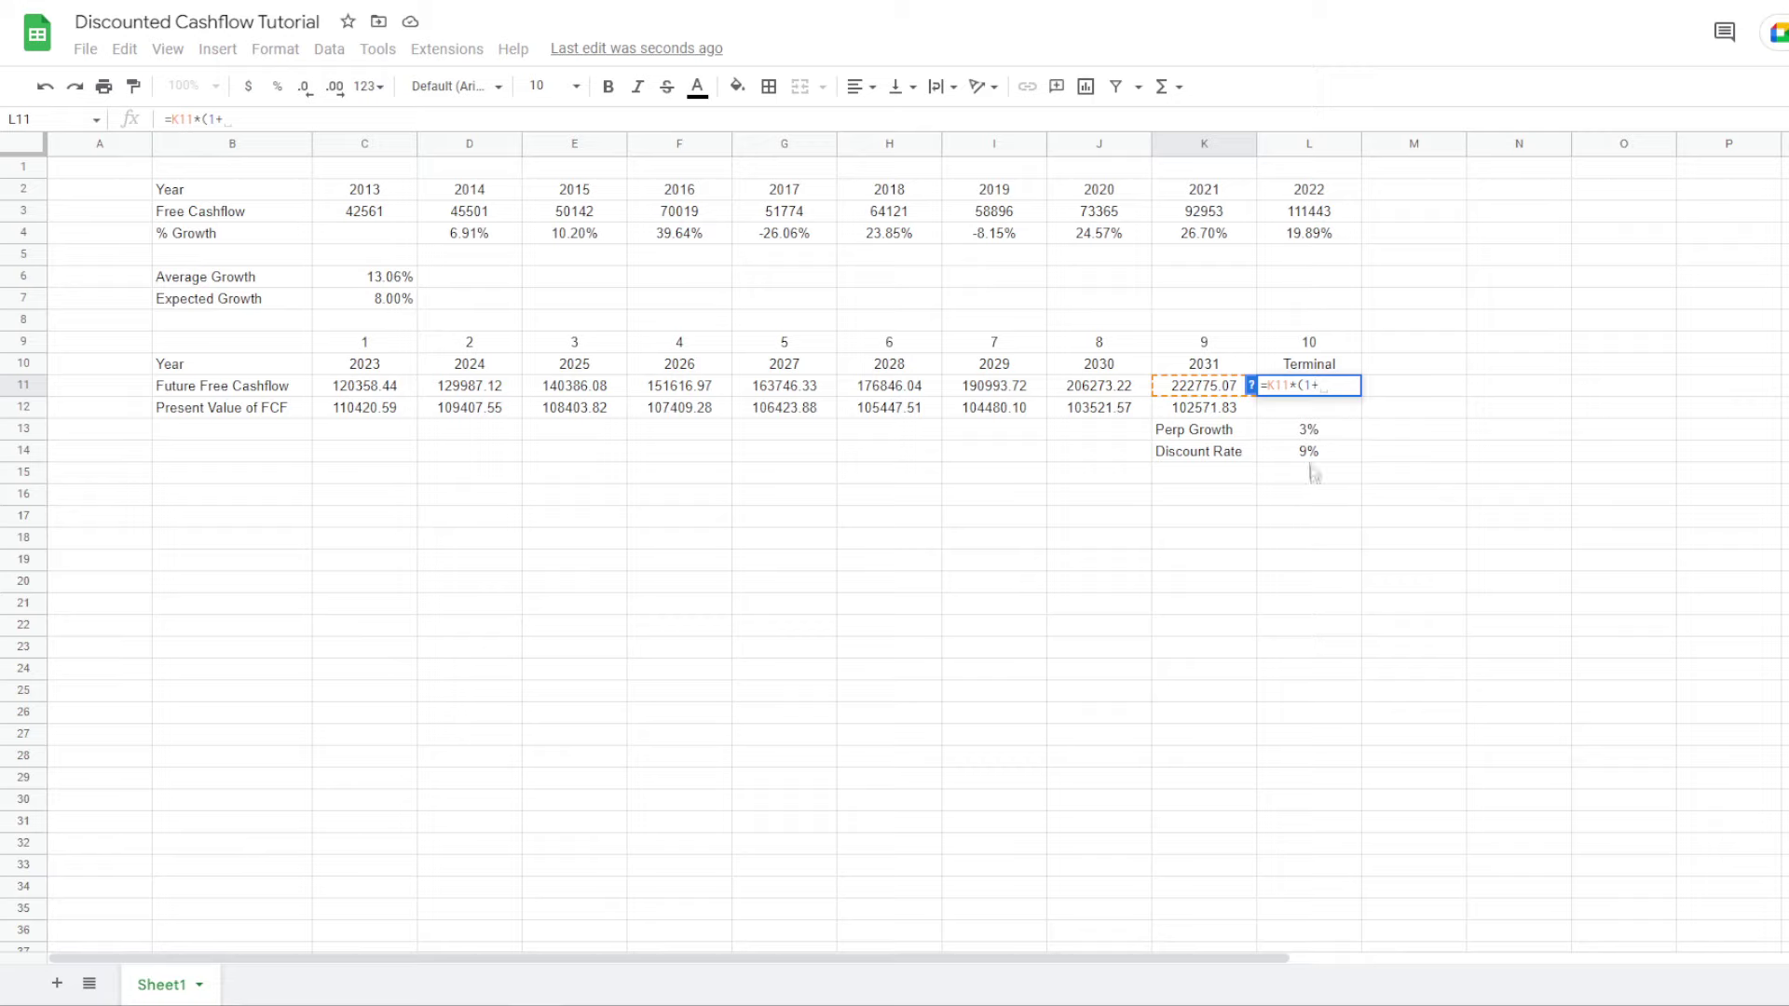
{"action": "left_click", "coordinate": [1309, 434]}
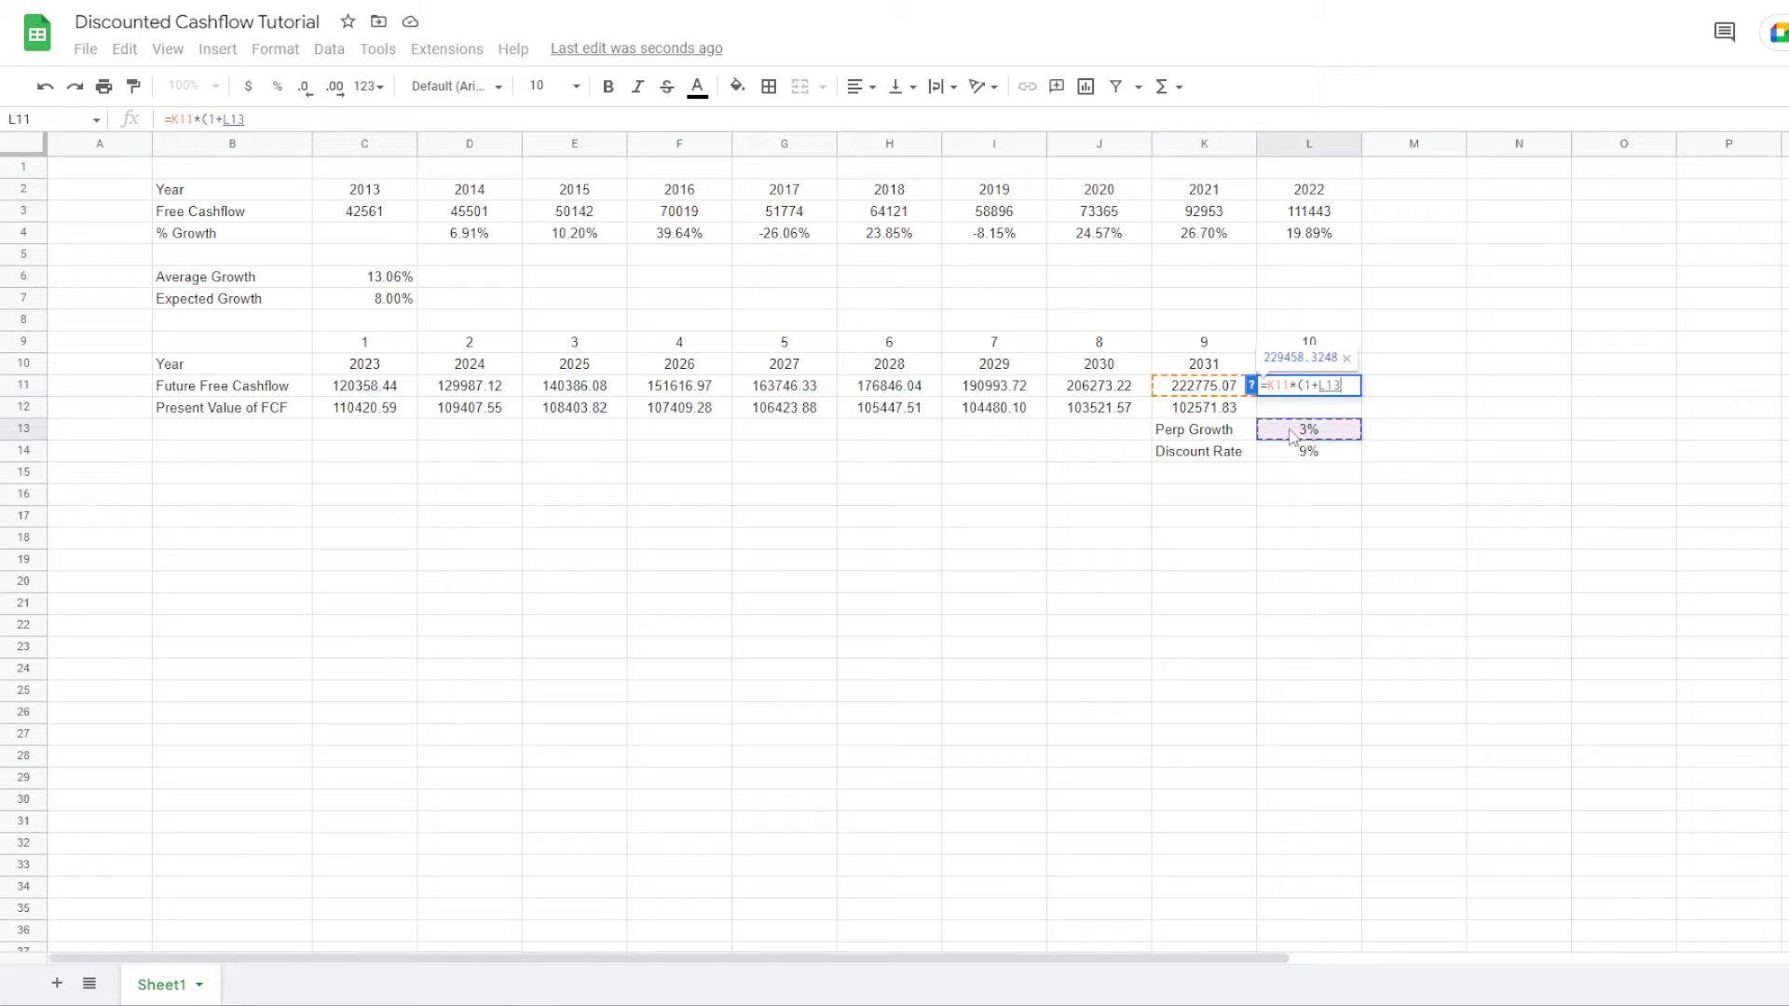
{"action": "type", "text": ")/"}
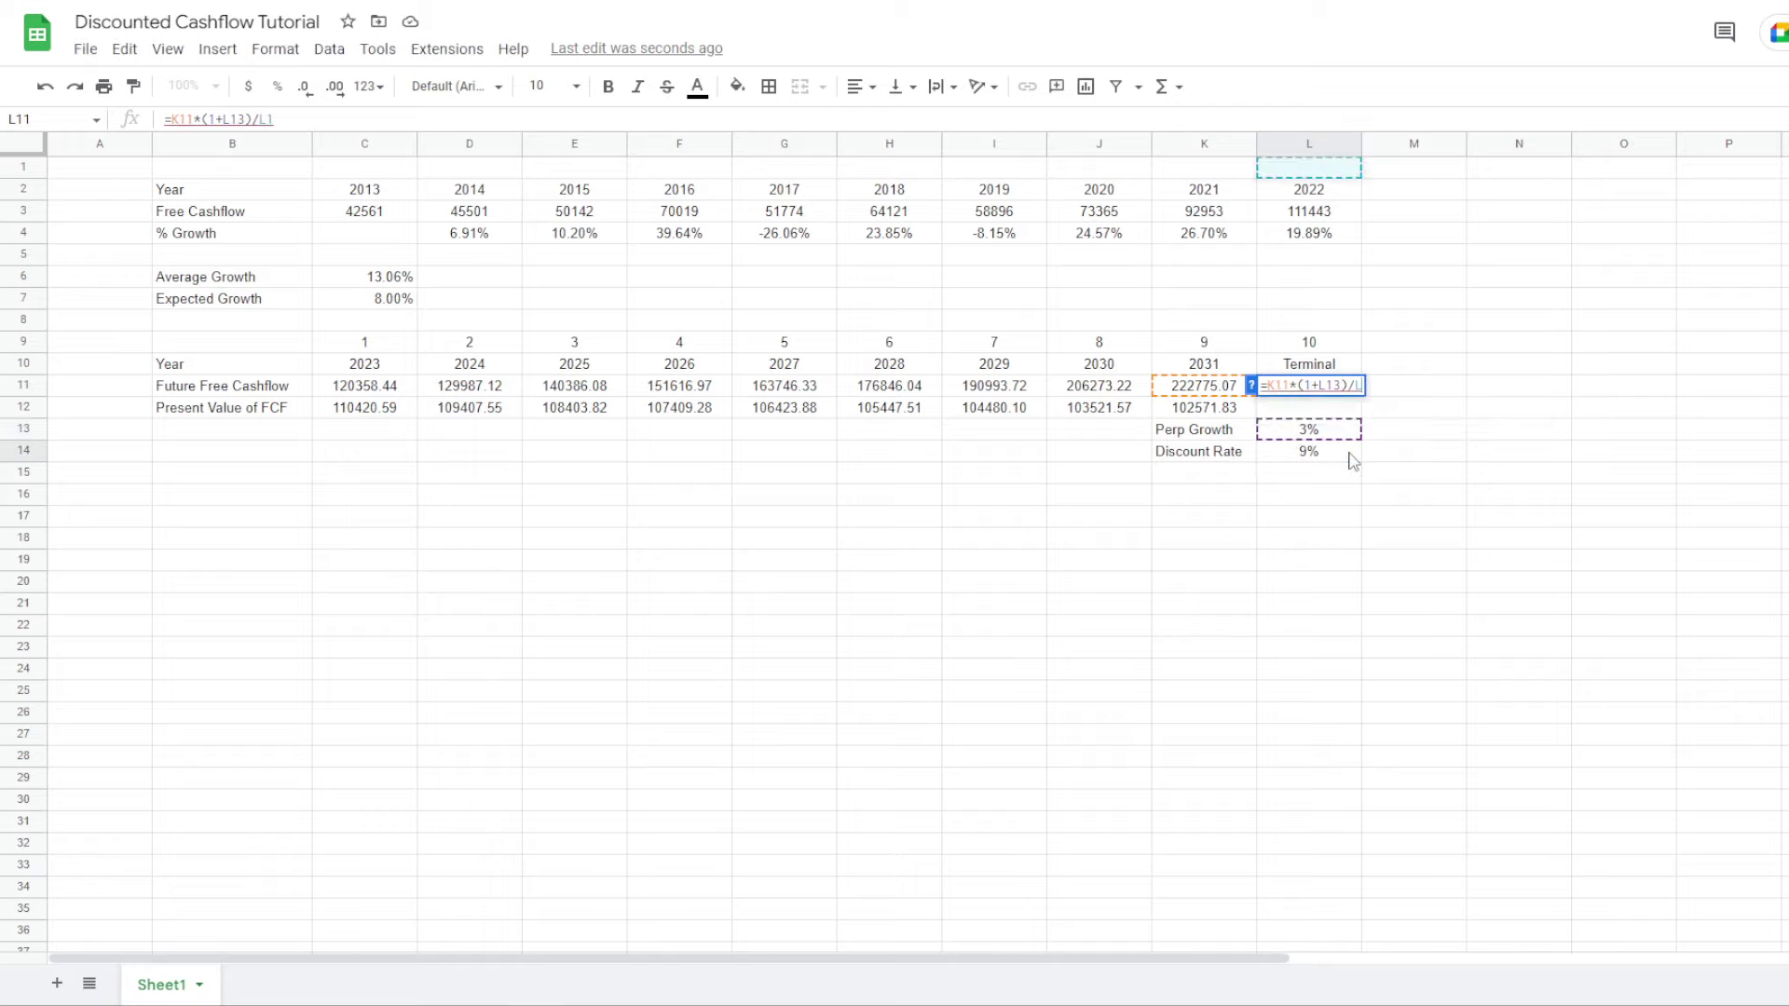
{"action": "type", "text": "("}
{"action": "left_click", "coordinate": [1334, 453]}
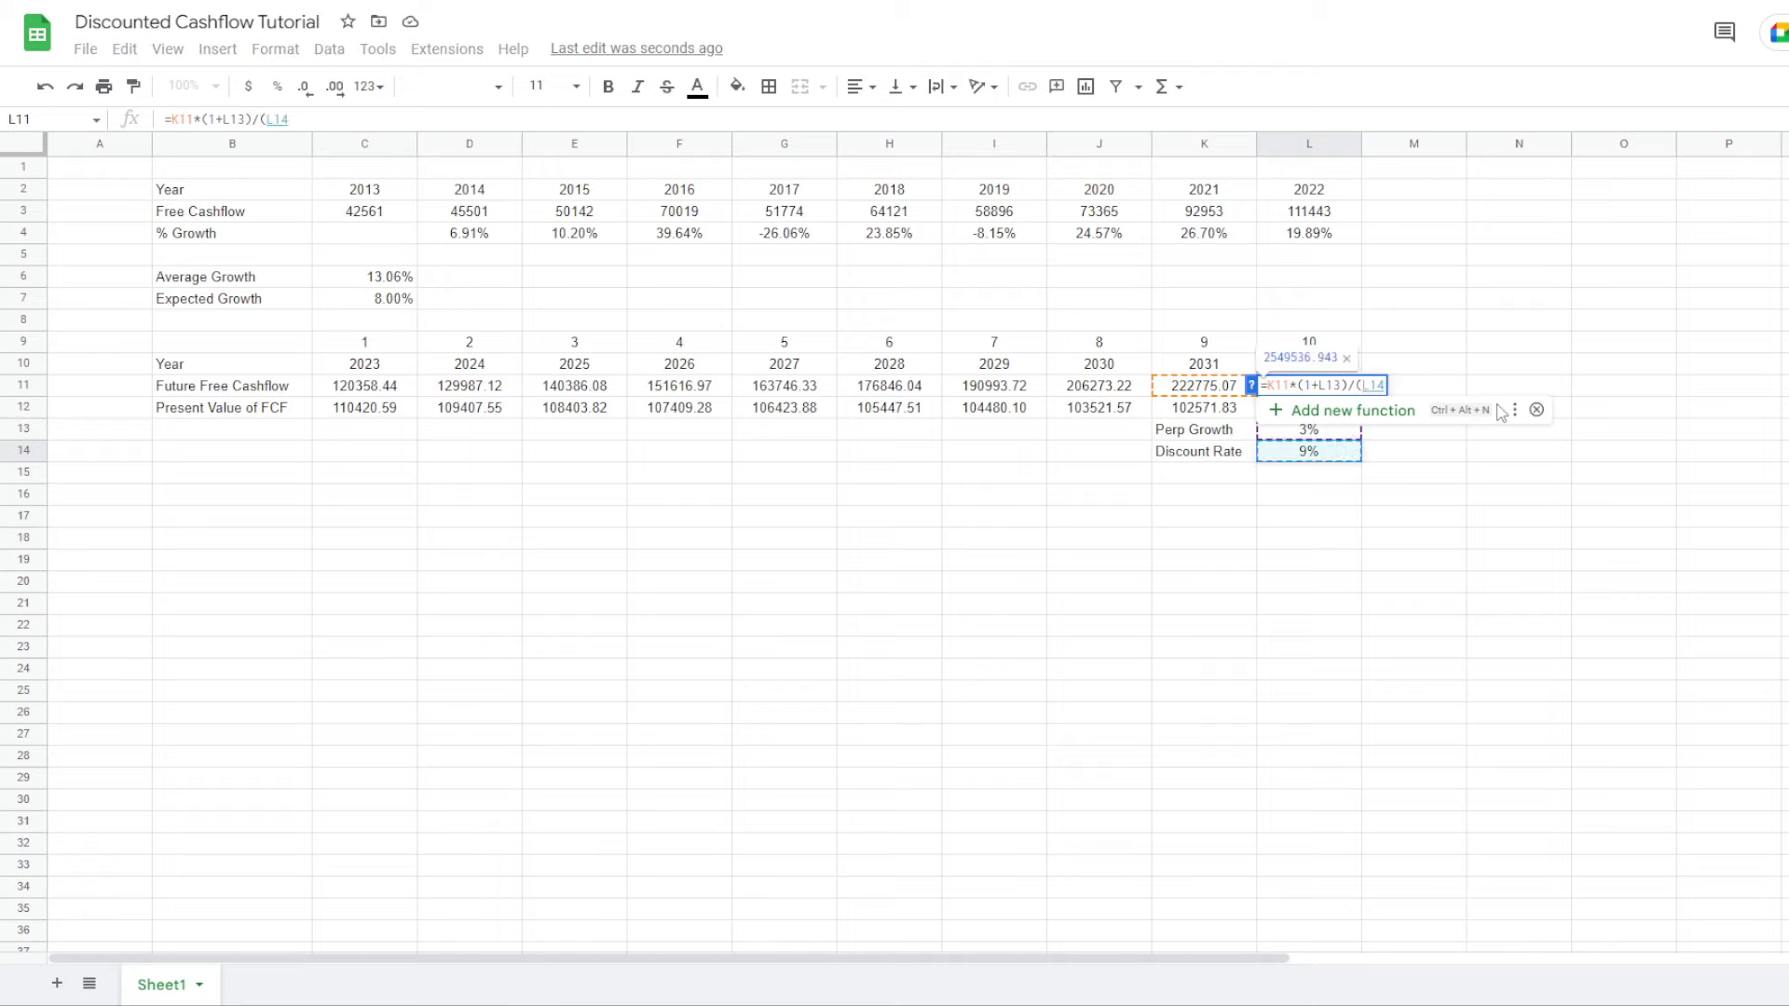
{"action": "type", "text": "-"}
{"action": "left_click", "coordinate": [1314, 432]}
{"action": "type", "text": ")"}
{"action": "key", "text": "Return"}
{"action": "key", "text": "Up"}
{"action": "left_click", "coordinate": [859, 86]}
{"action": "left_click", "coordinate": [883, 121]}
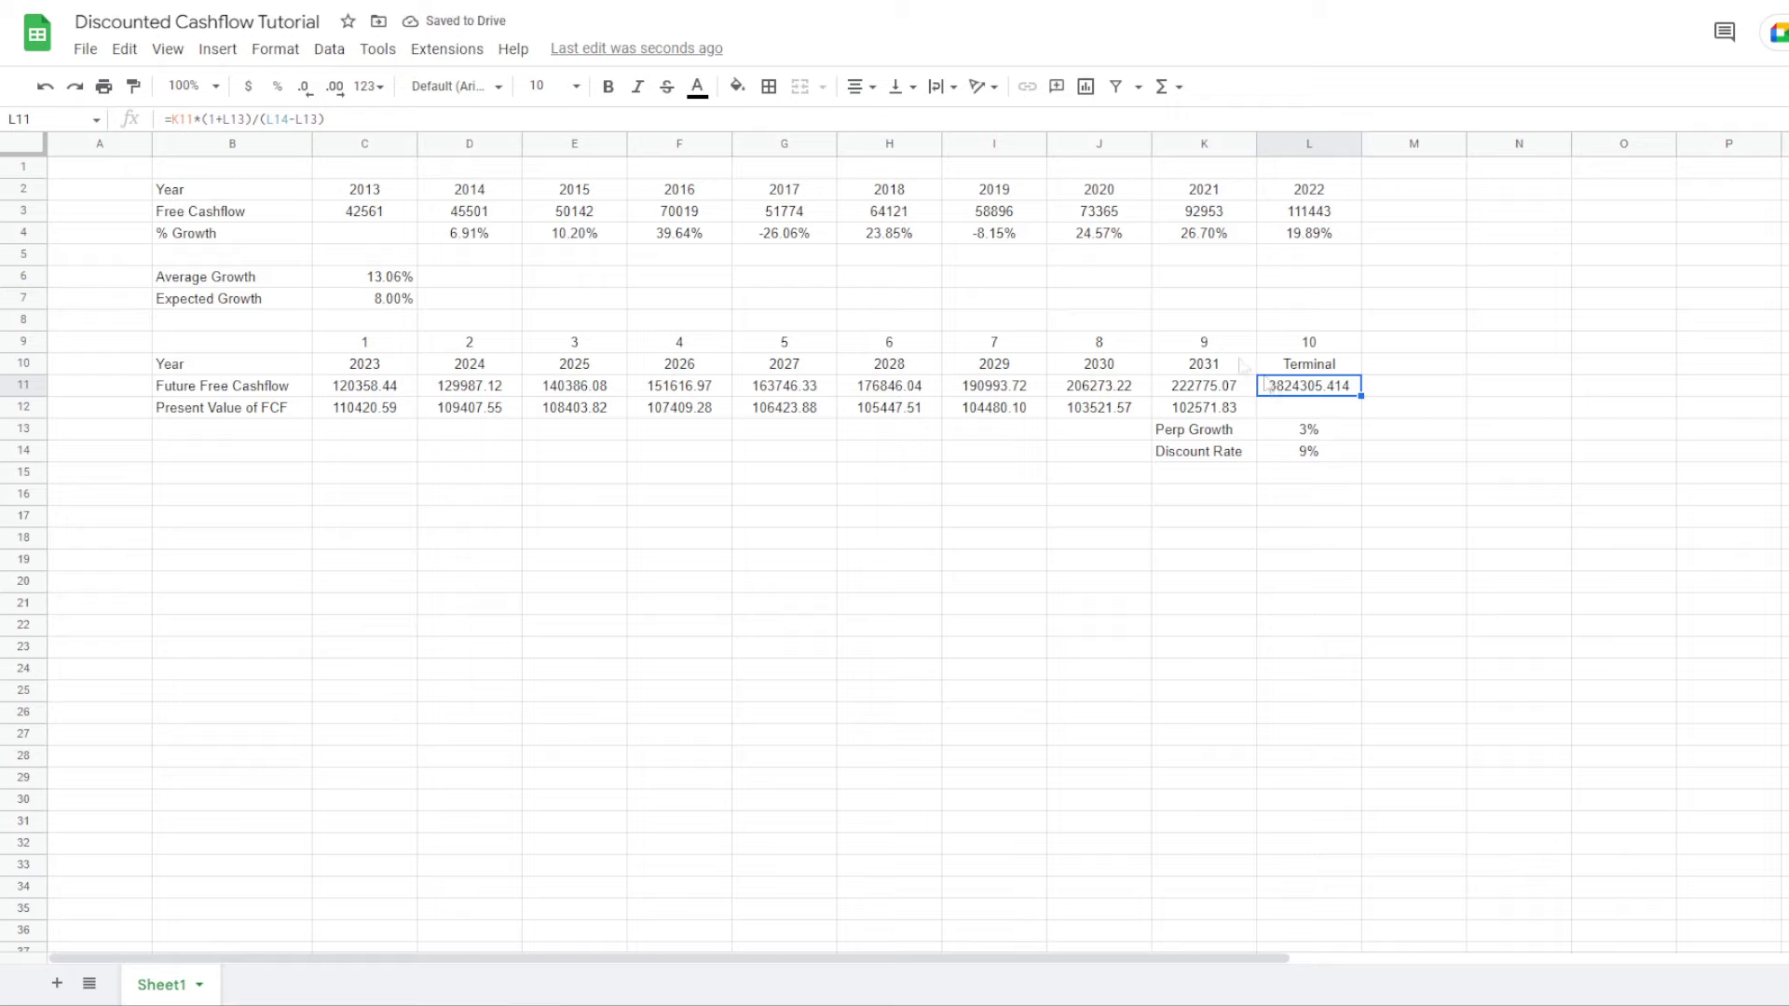
Extend the present value formula from K12 into L12 to discount the terminal value
{"action": "left_click", "coordinate": [1248, 413]}
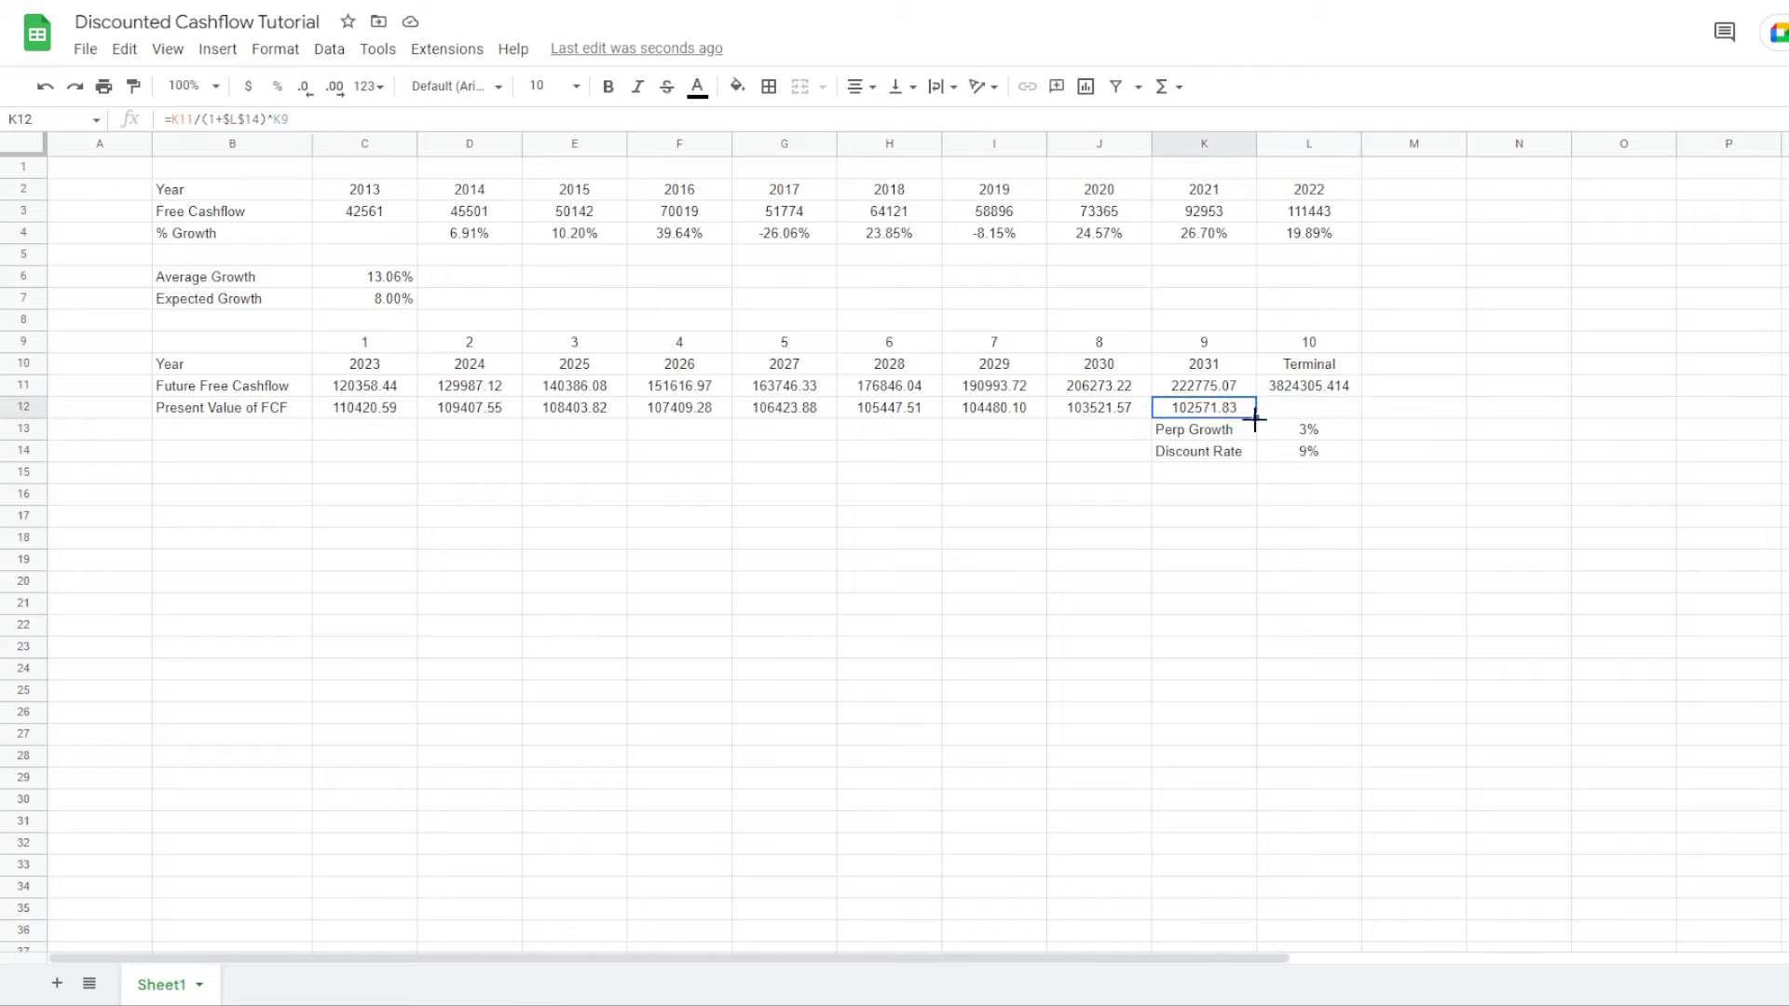
{"action": "left_click_drag", "start_coordinate": [1254, 417], "coordinate": [1318, 412]}
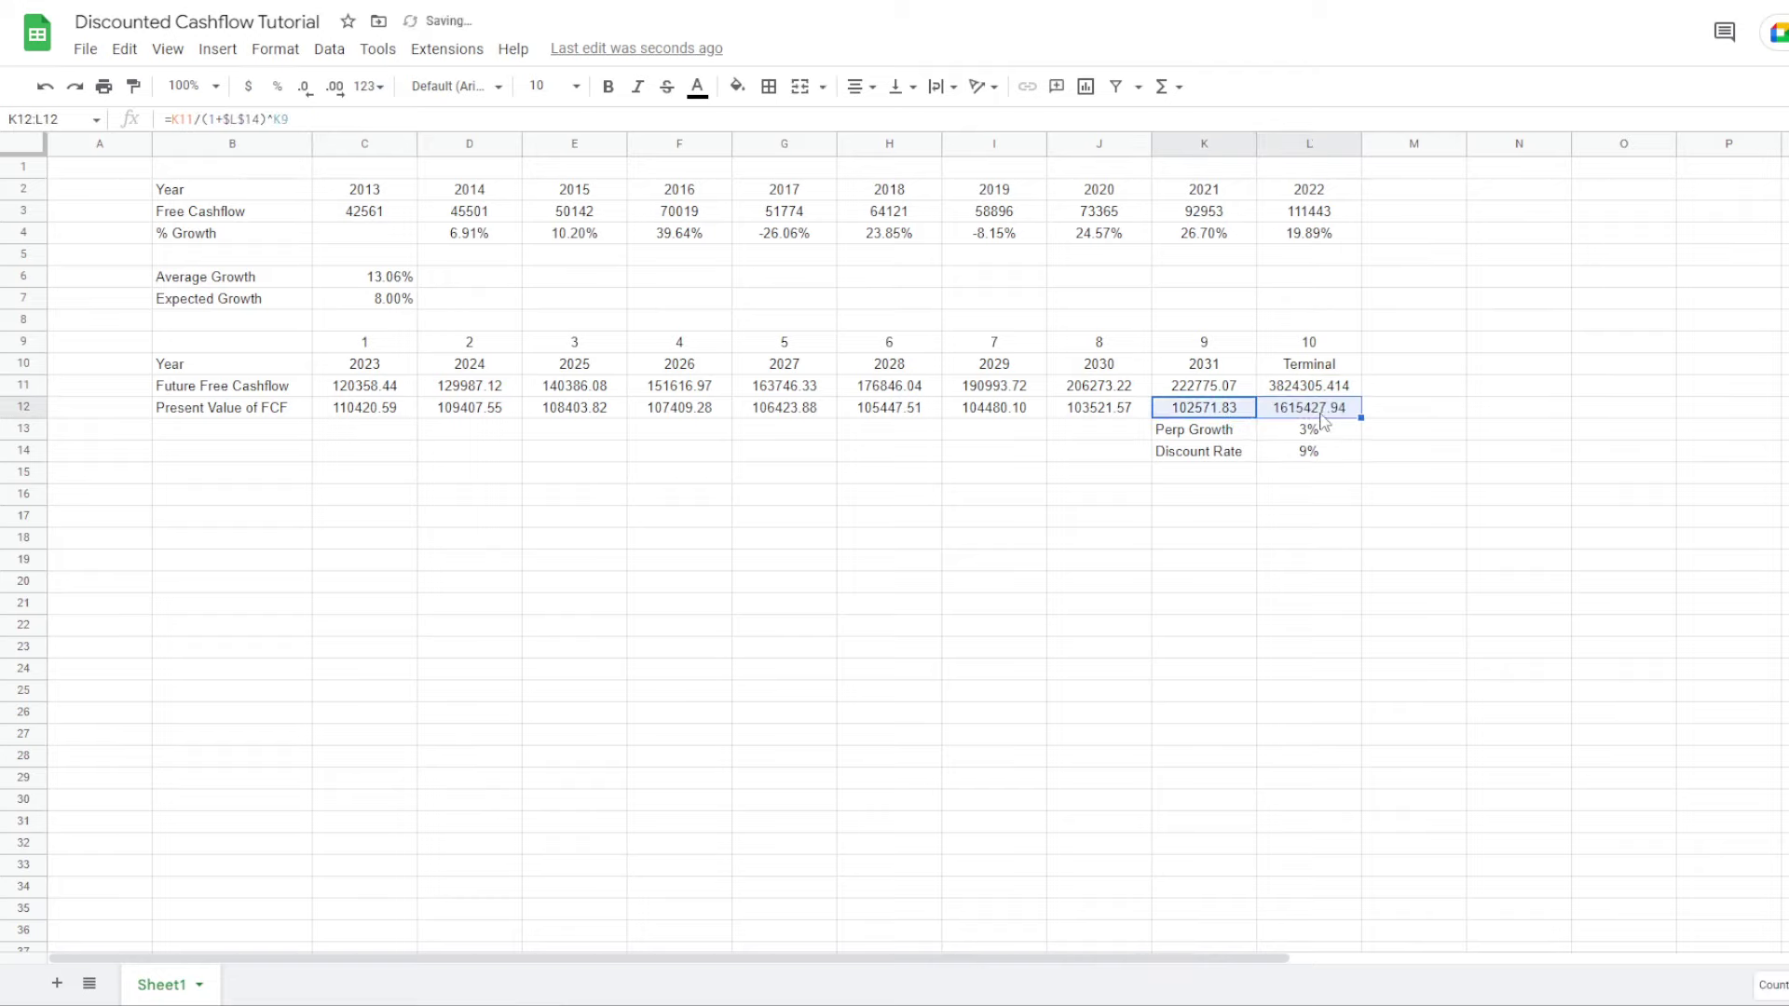
{"action": "left_click_drag", "start_coordinate": [219, 343], "coordinate": [1287, 456]}
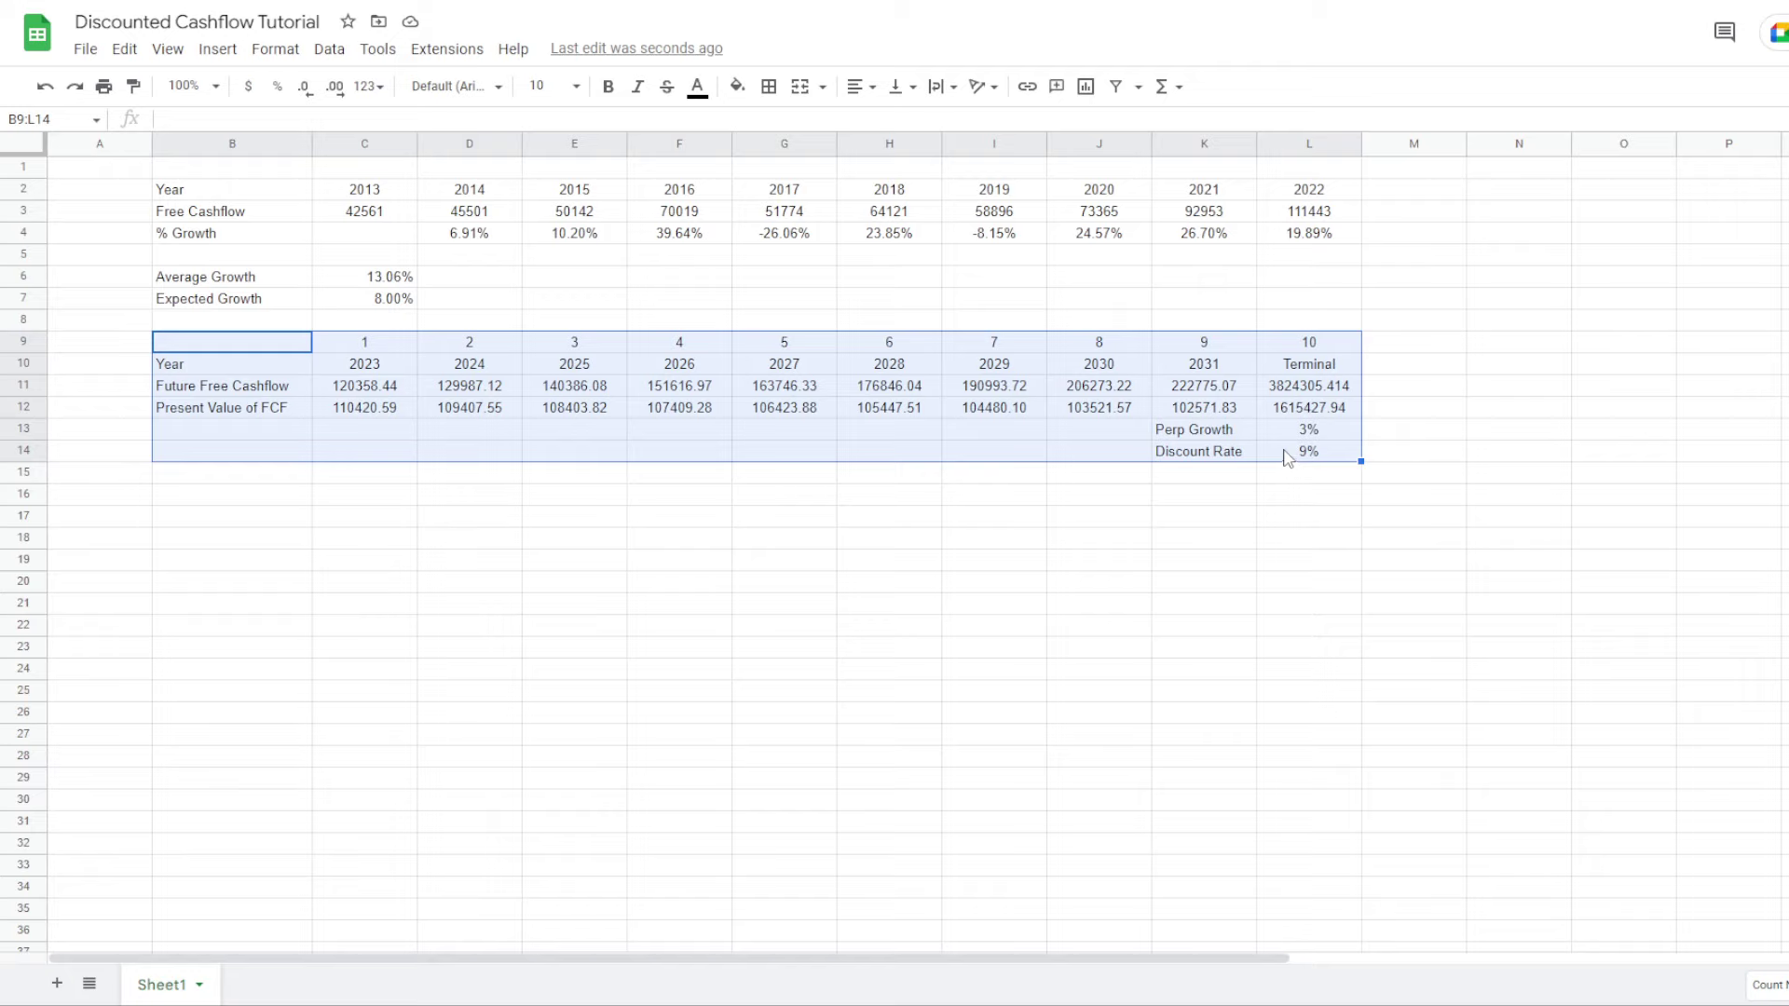
{"action": "left_click", "coordinate": [201, 477]}
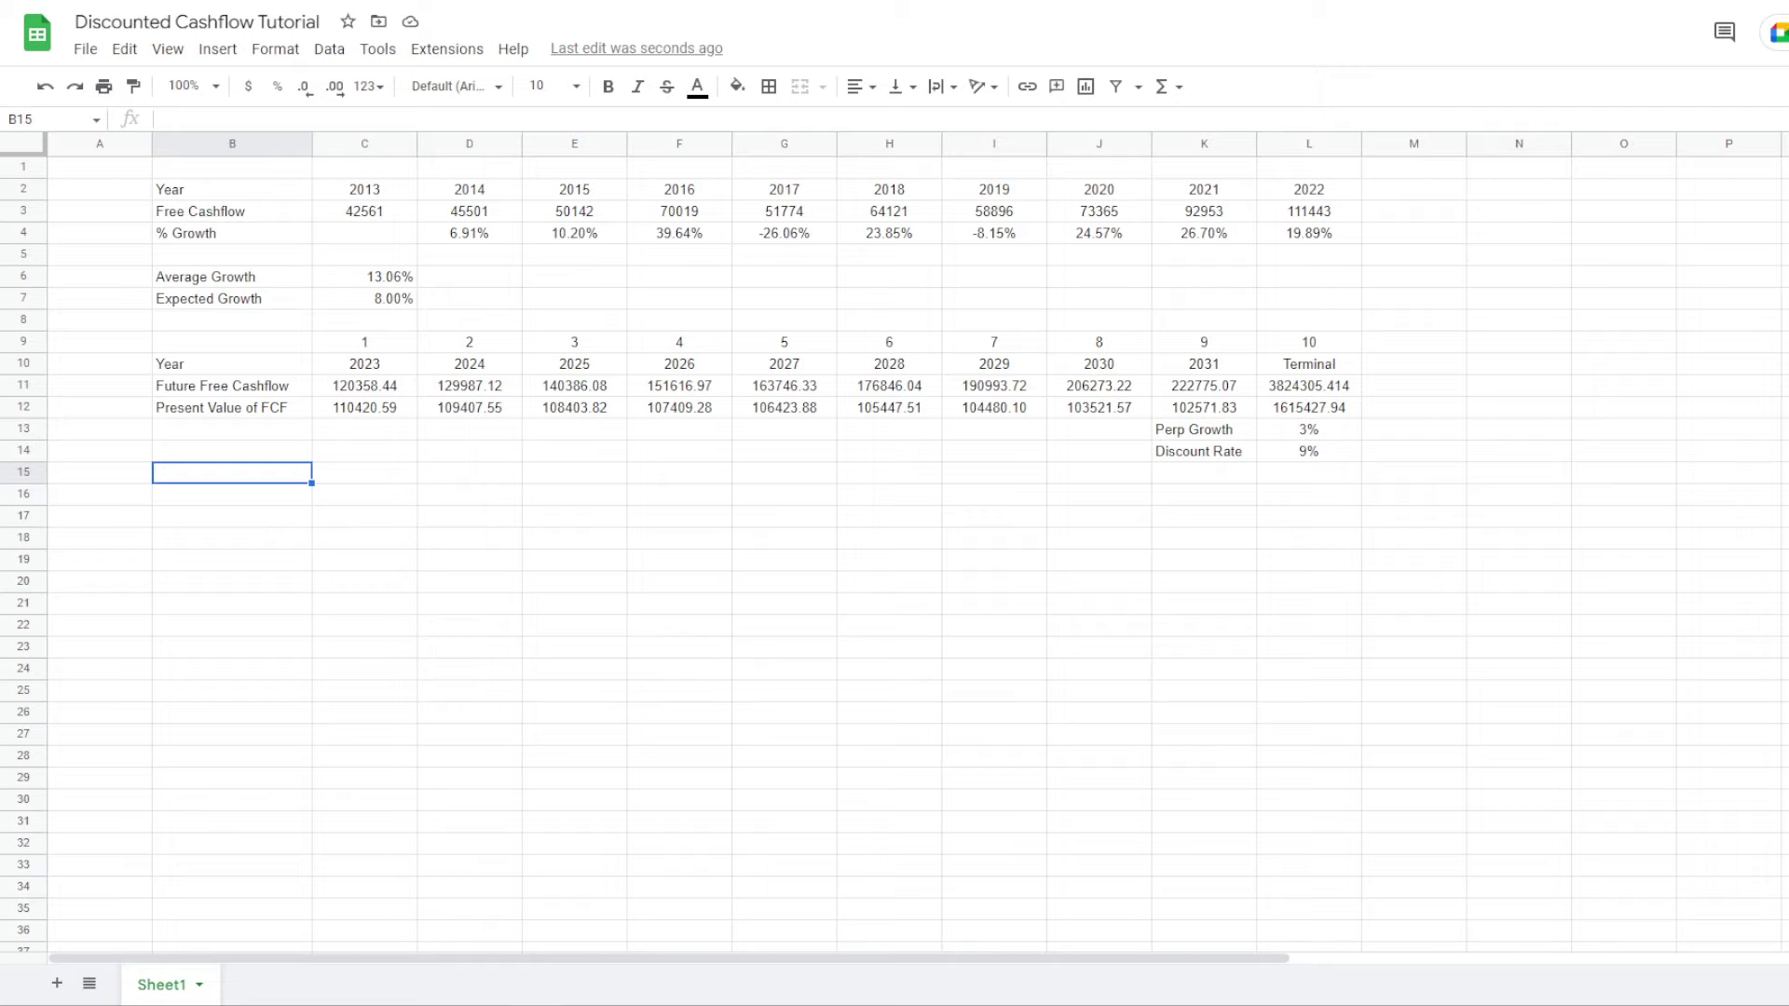
Label B16 "Sum of Free Cashflow" and sum the present values C12:L12 in C16
{"action": "left_click", "coordinate": [227, 496]}
{"action": "type", "text": "Sum of Free Cashflow"}
{"action": "key", "text": "Return"}
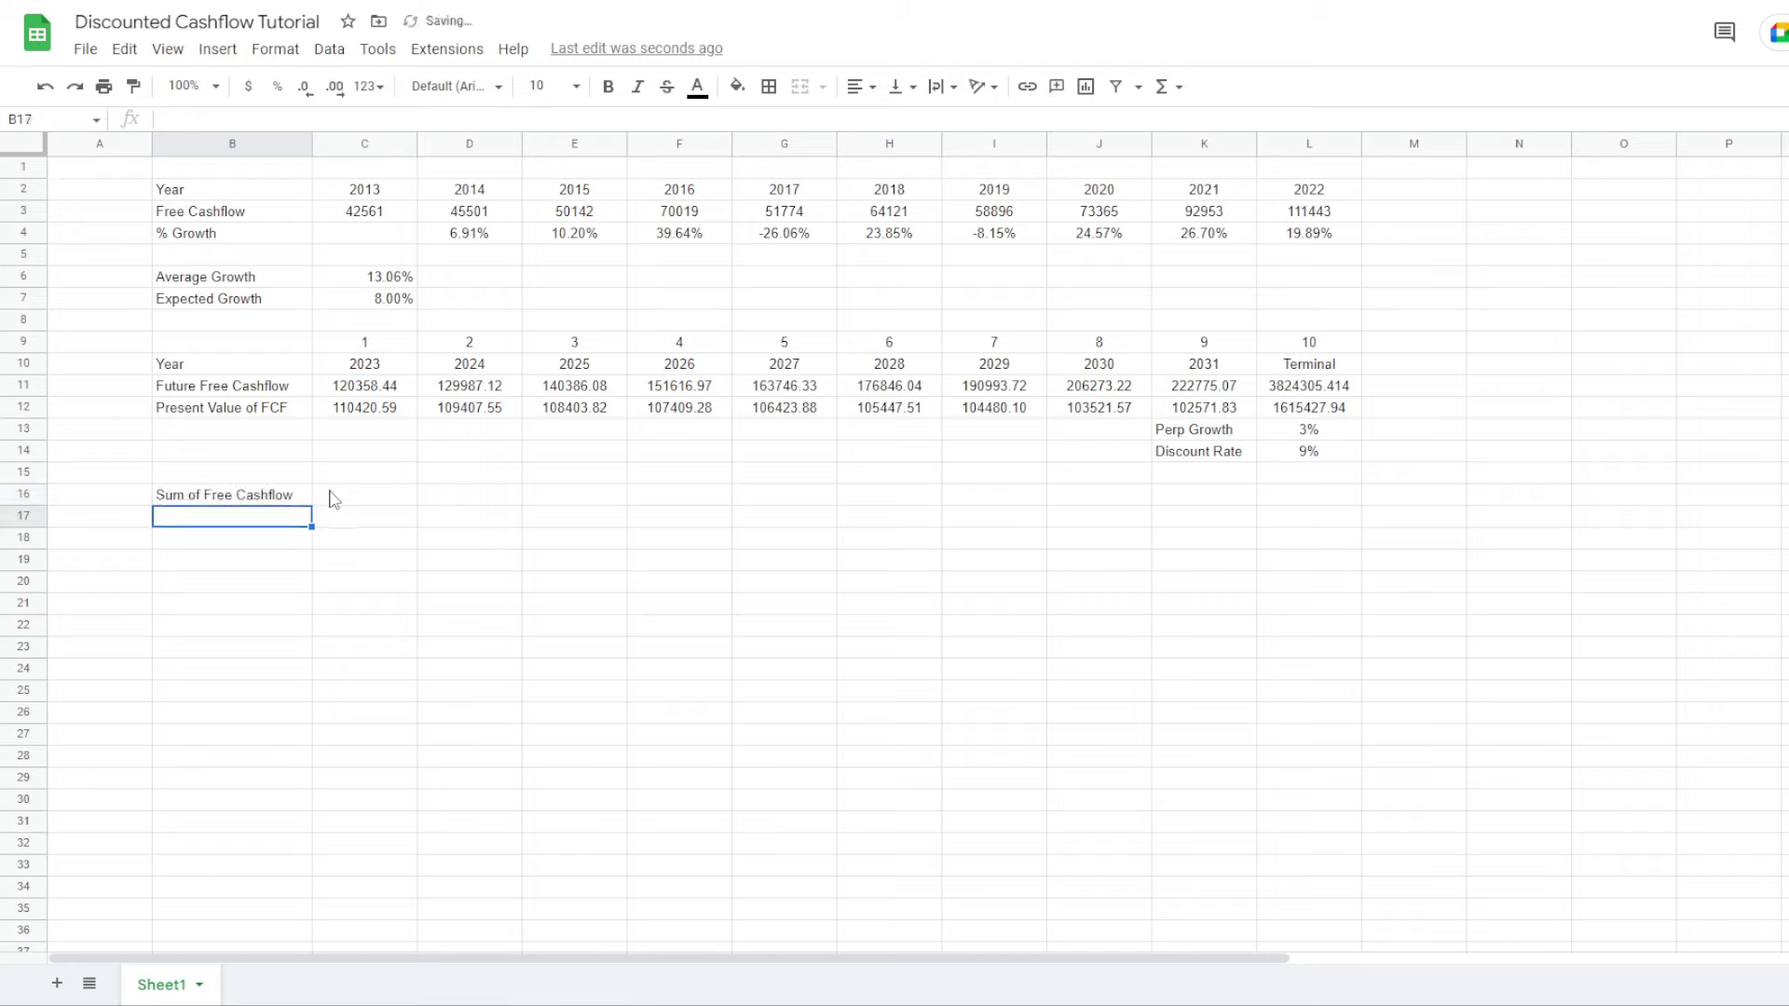
{"action": "left_click", "coordinate": [371, 496]}
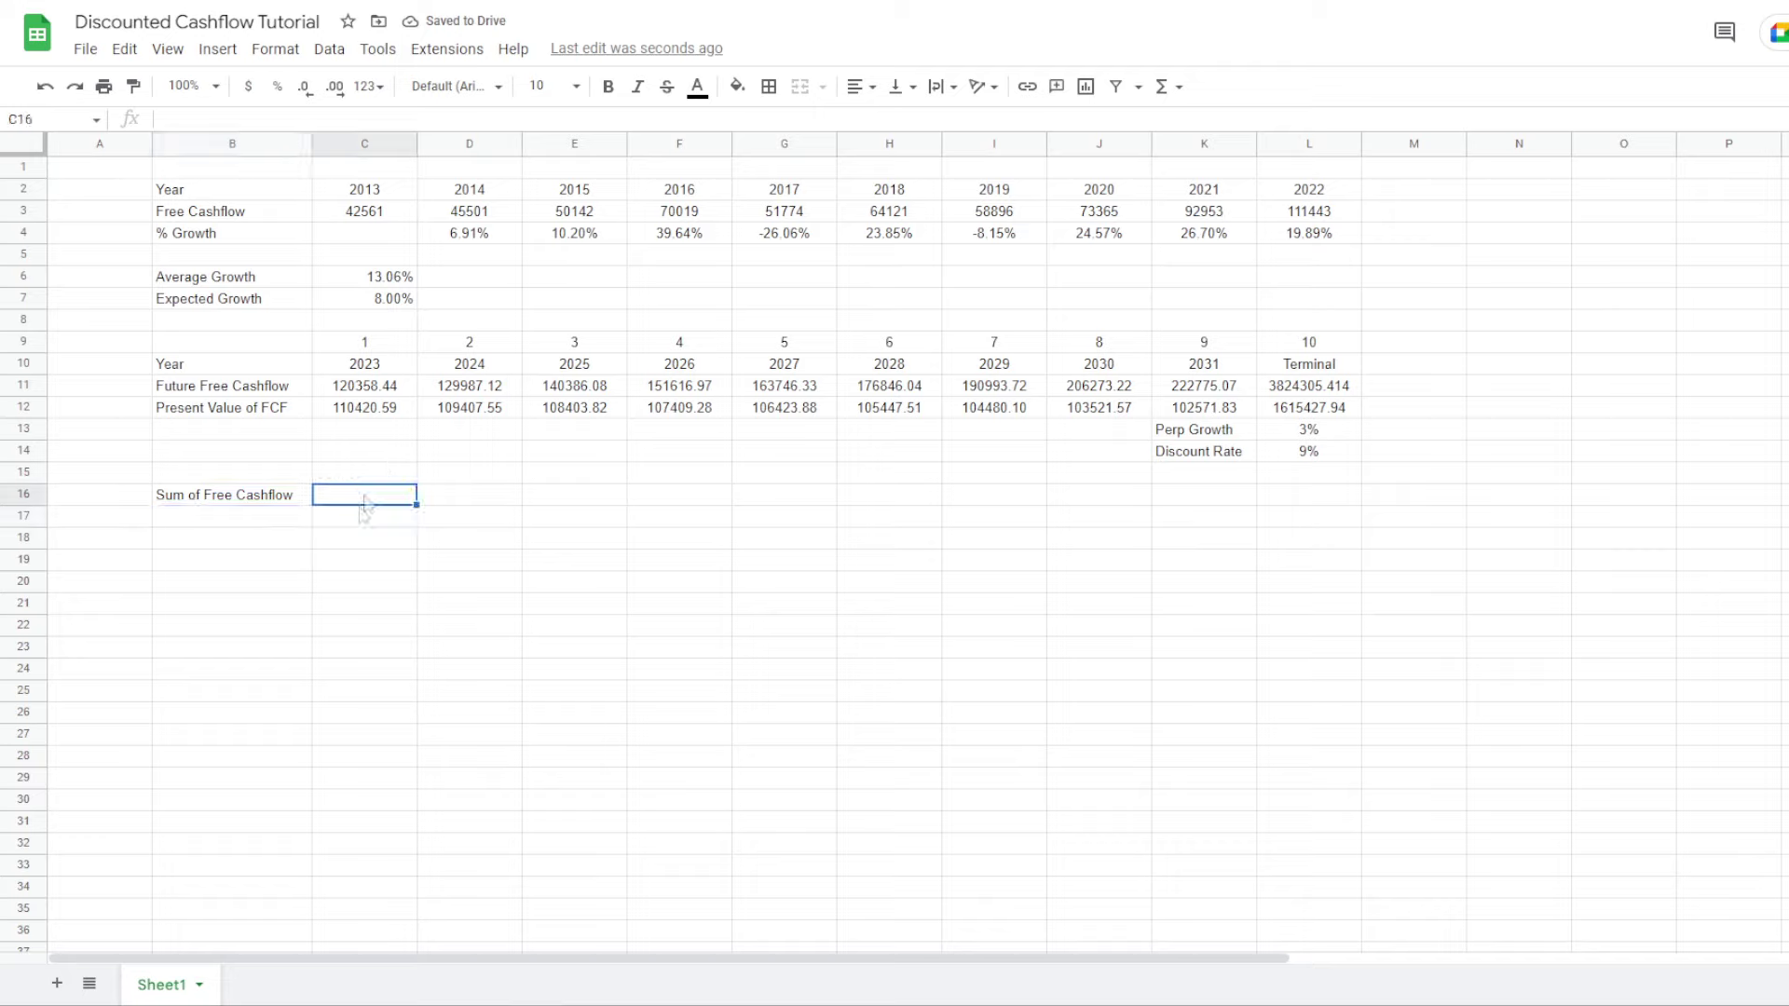
{"action": "type", "text": "=SUM("}
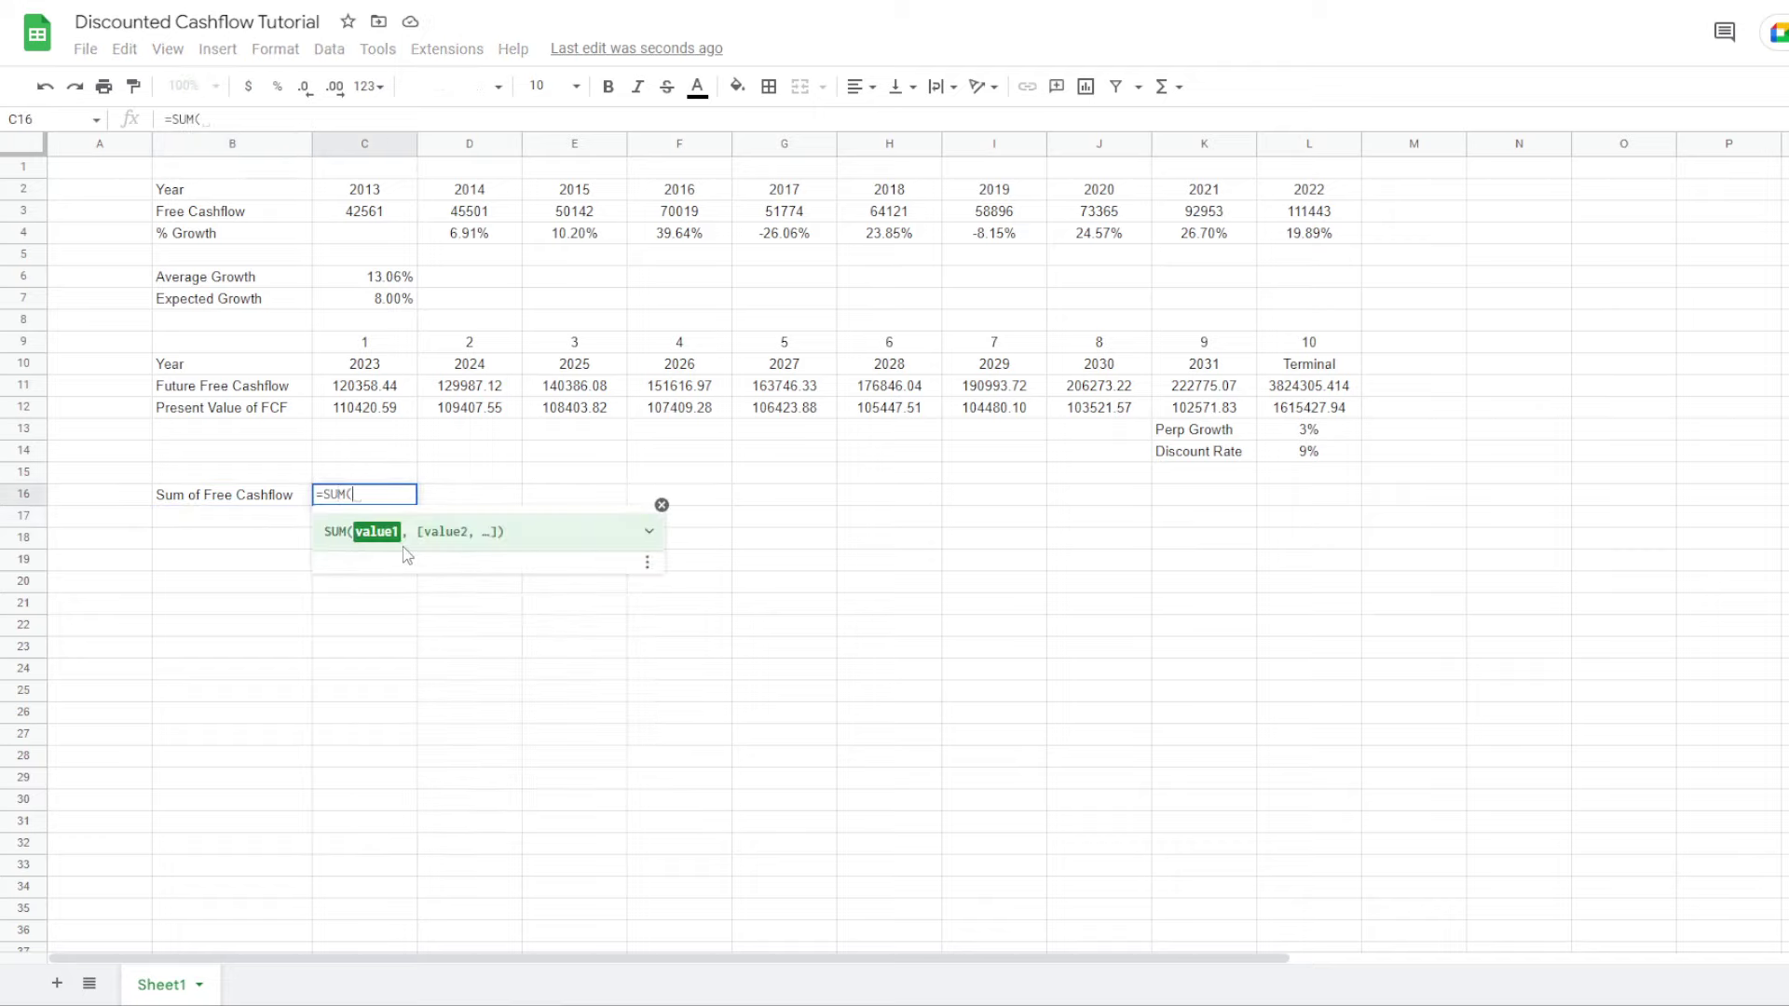
{"action": "left_click_drag", "start_coordinate": [362, 410], "coordinate": [1309, 411]}
{"action": "key", "text": "Return"}
Center-align the sum in C16 and format it as dollar currency
{"action": "key", "text": "Up"}
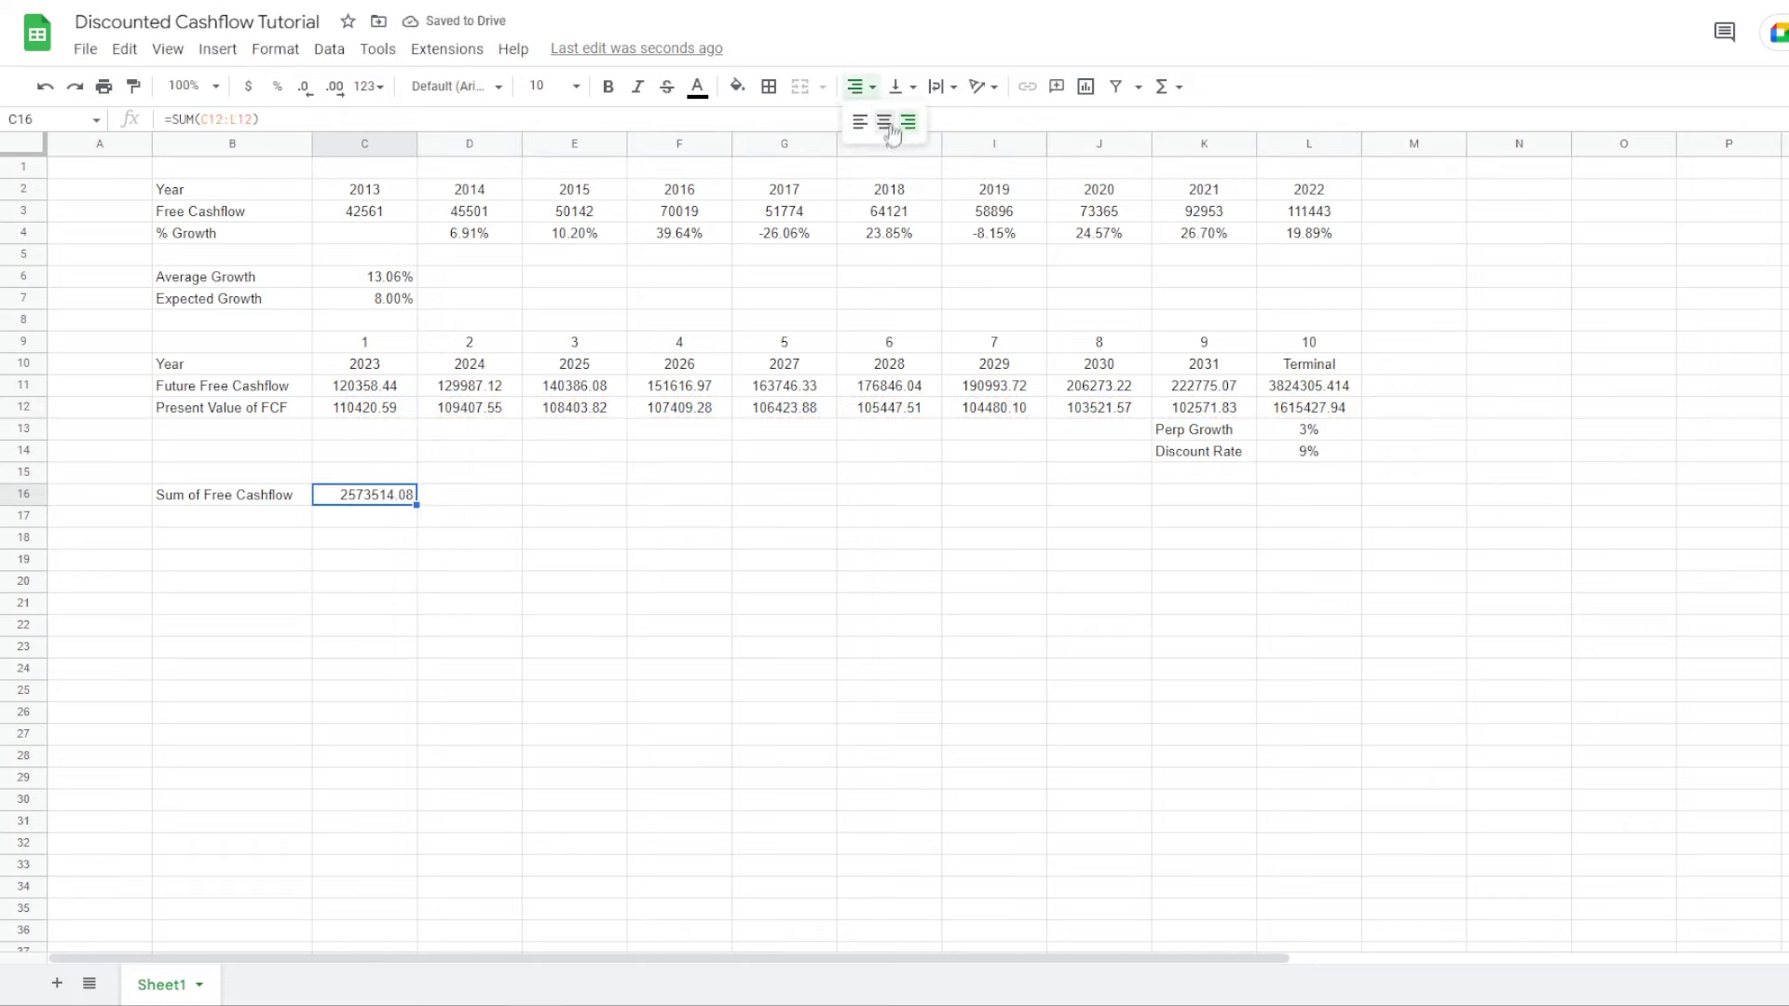
{"action": "left_click", "coordinate": [248, 86]}
{"action": "left_click", "coordinate": [572, 629]}
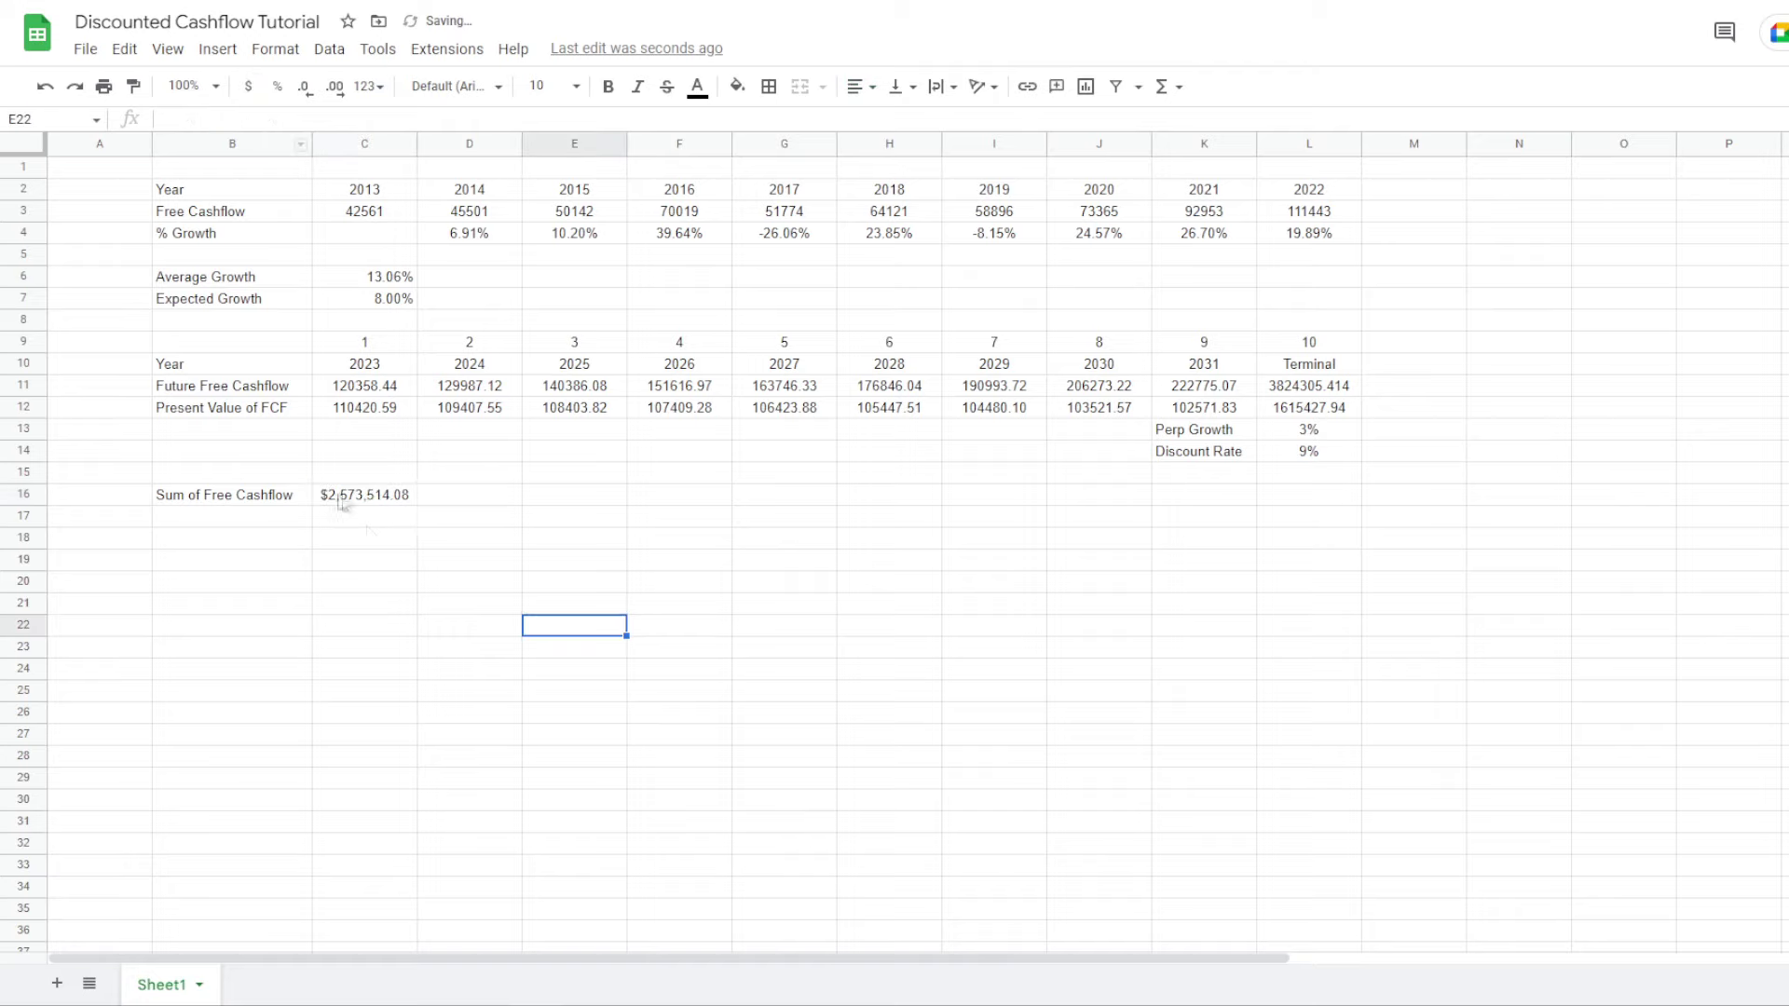
{"action": "left_click", "coordinate": [337, 501]}
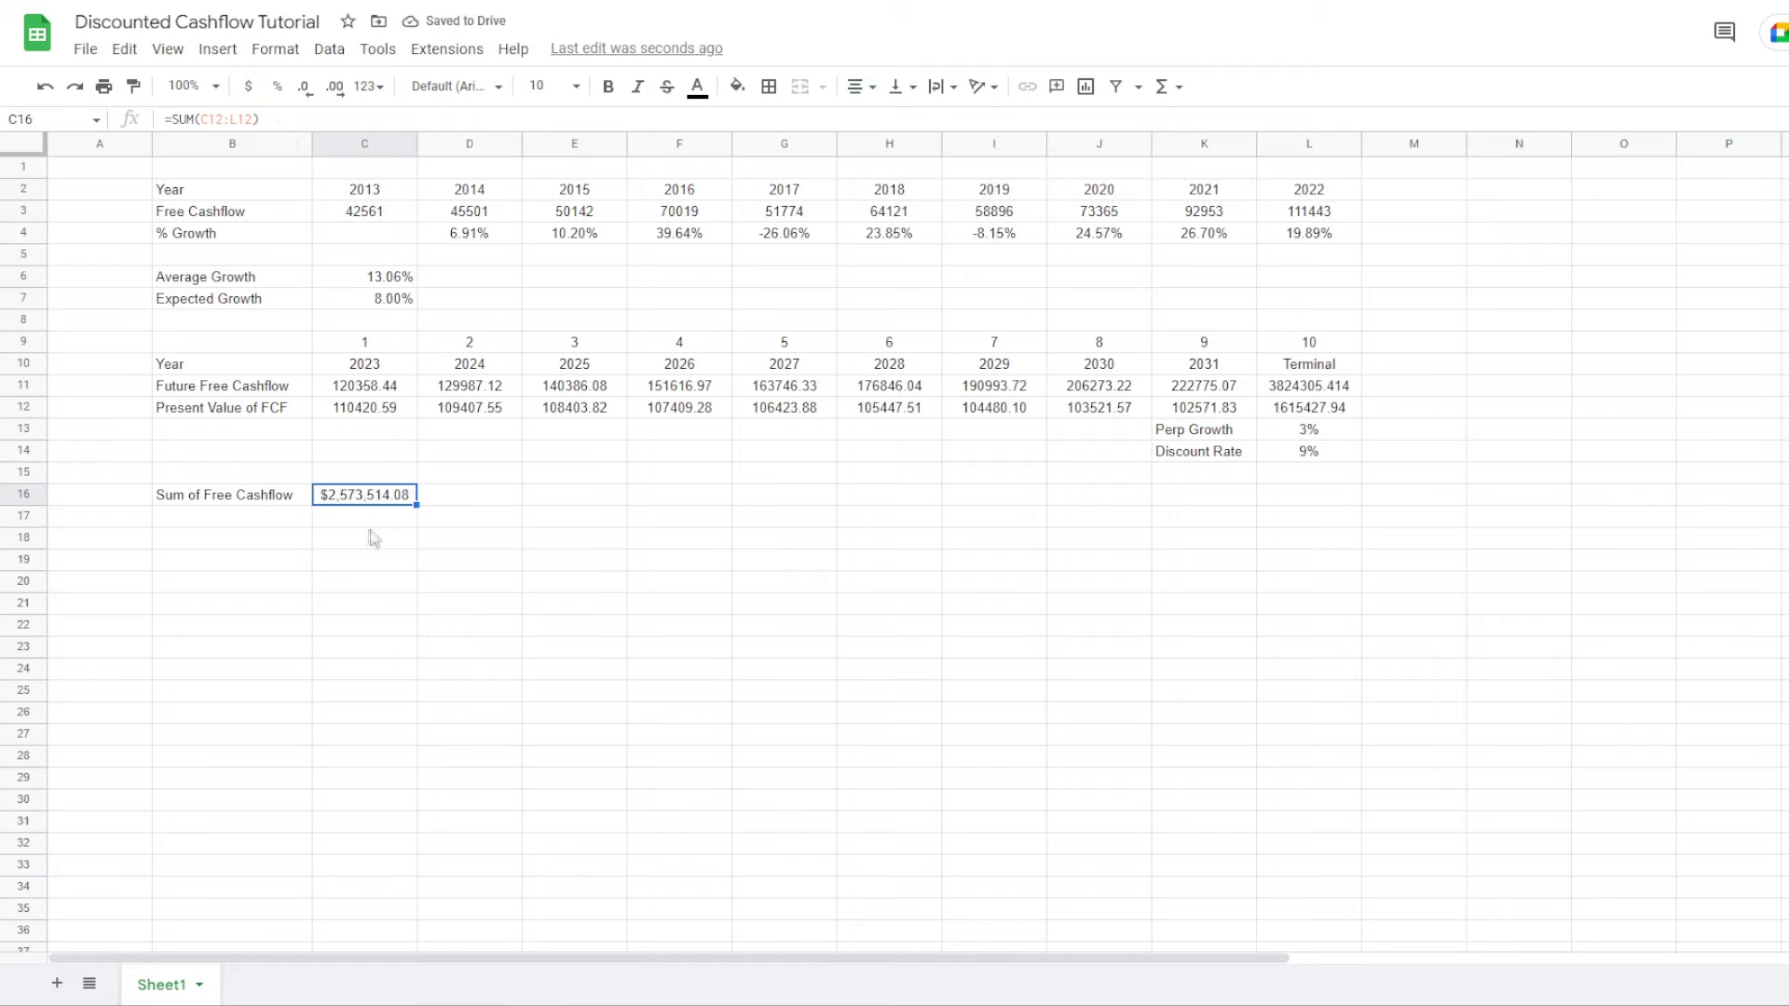
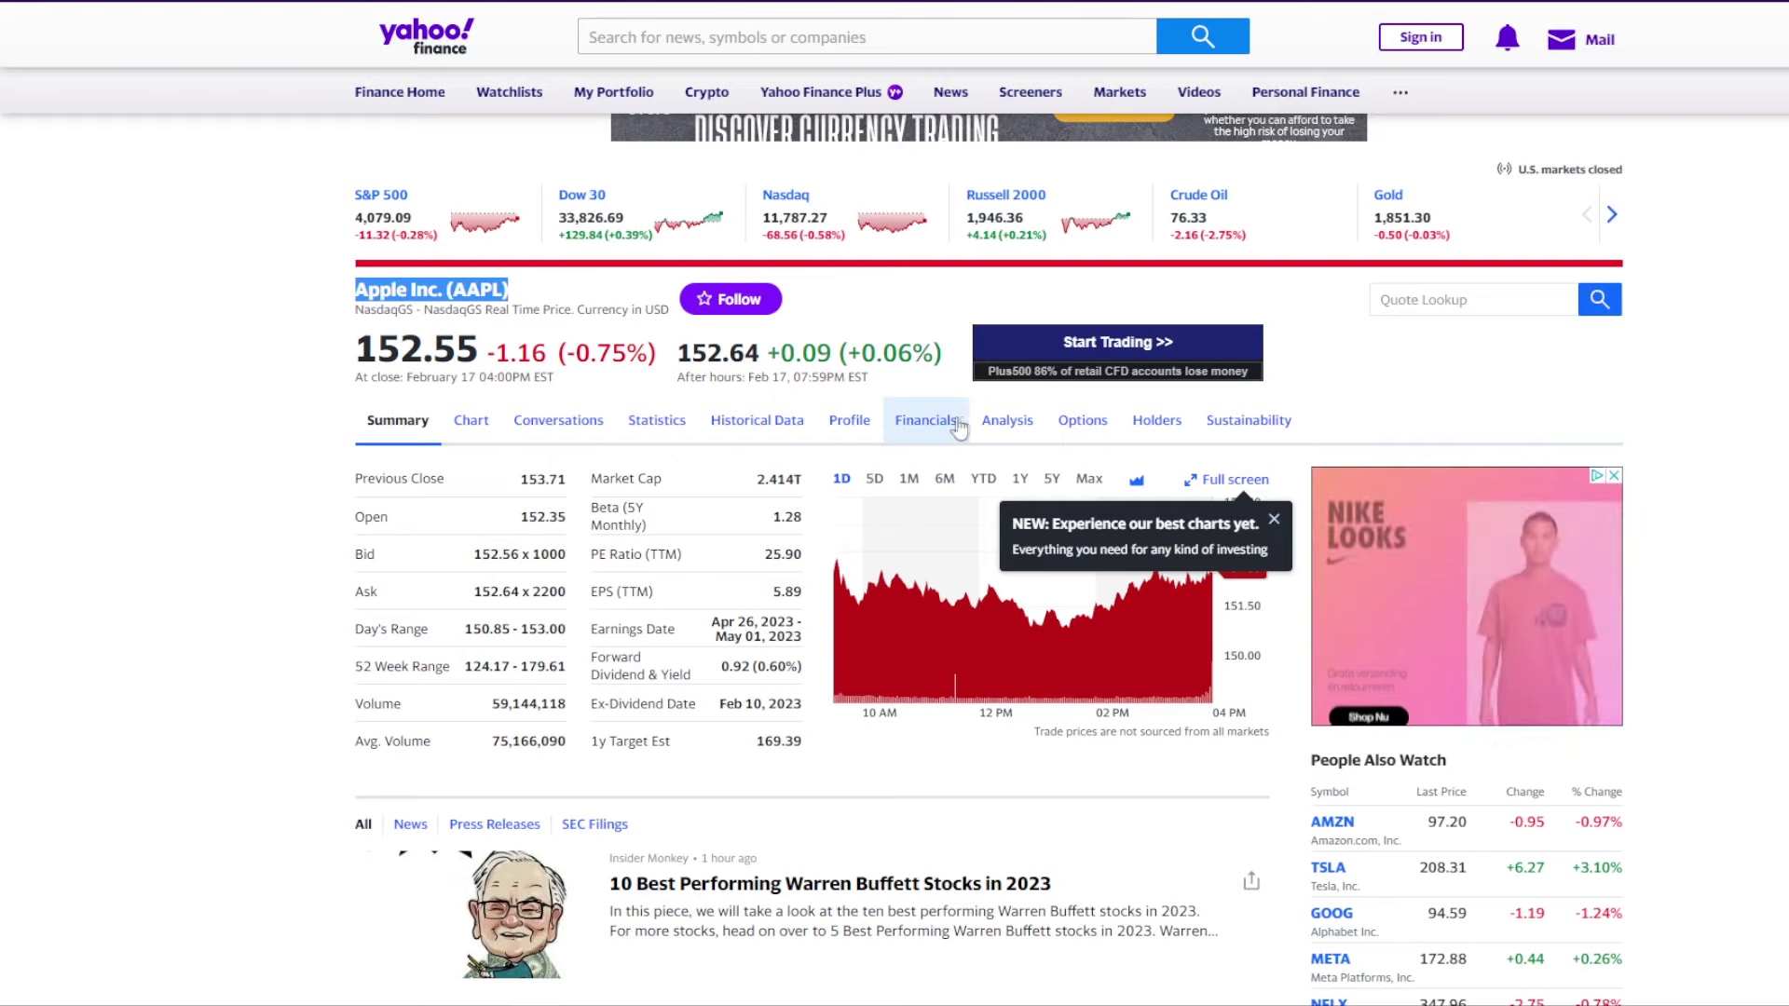
Open Apple's balance sheet on Yahoo Finance and find the total debt for 9/29/2022
{"action": "left_click", "coordinate": [925, 420]}
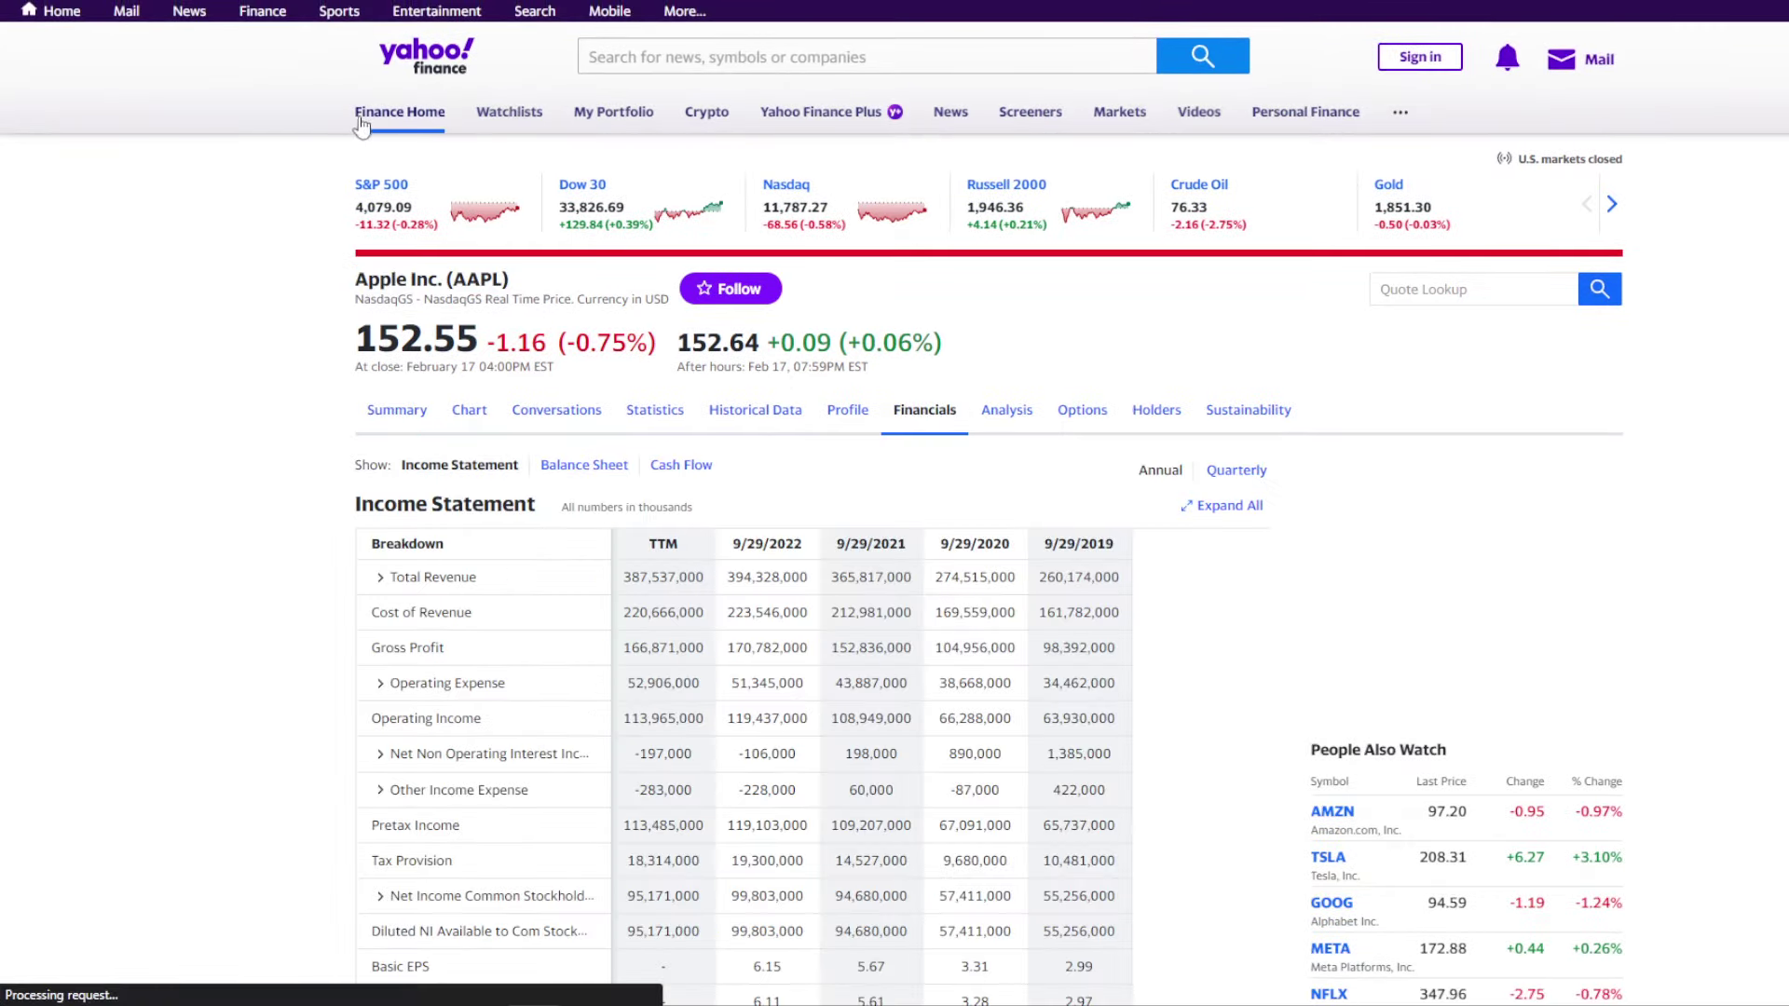
{"action": "scroll", "coordinate": [388, 462], "scroll_direction": "down", "scroll_amount": 2}
{"action": "left_click", "coordinate": [564, 494]}
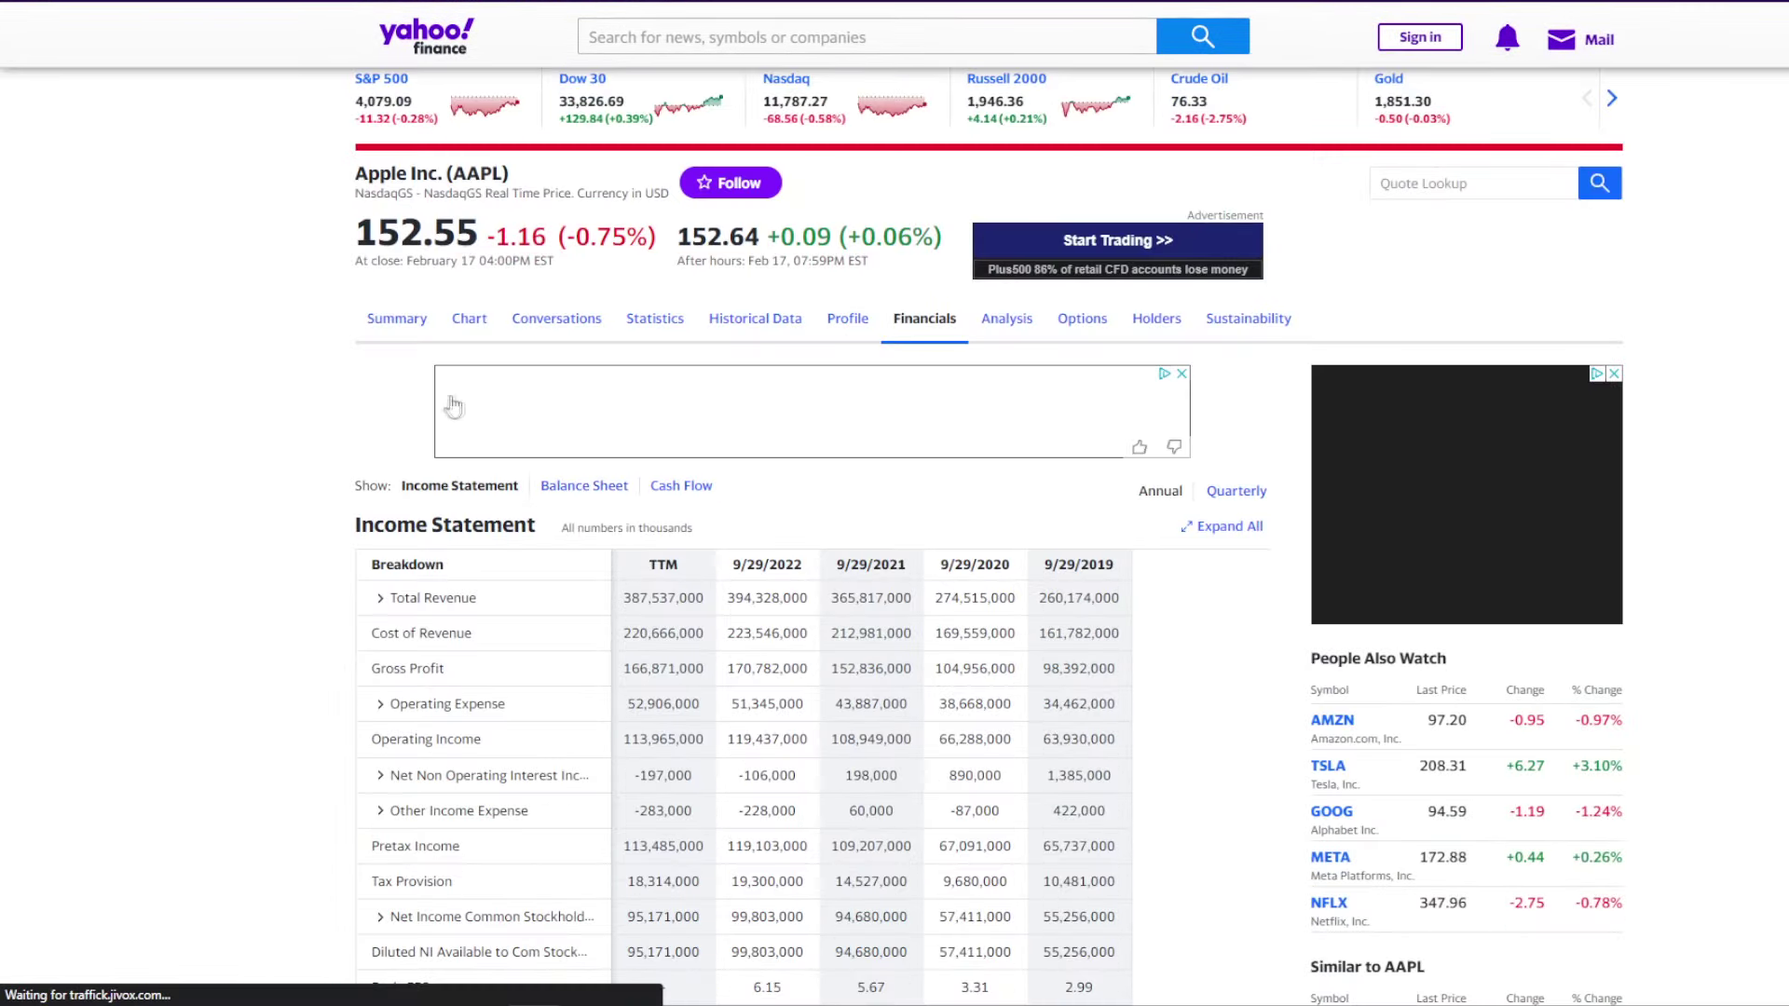
{"action": "scroll", "coordinate": [345, 410], "scroll_direction": "down", "scroll_amount": 2}
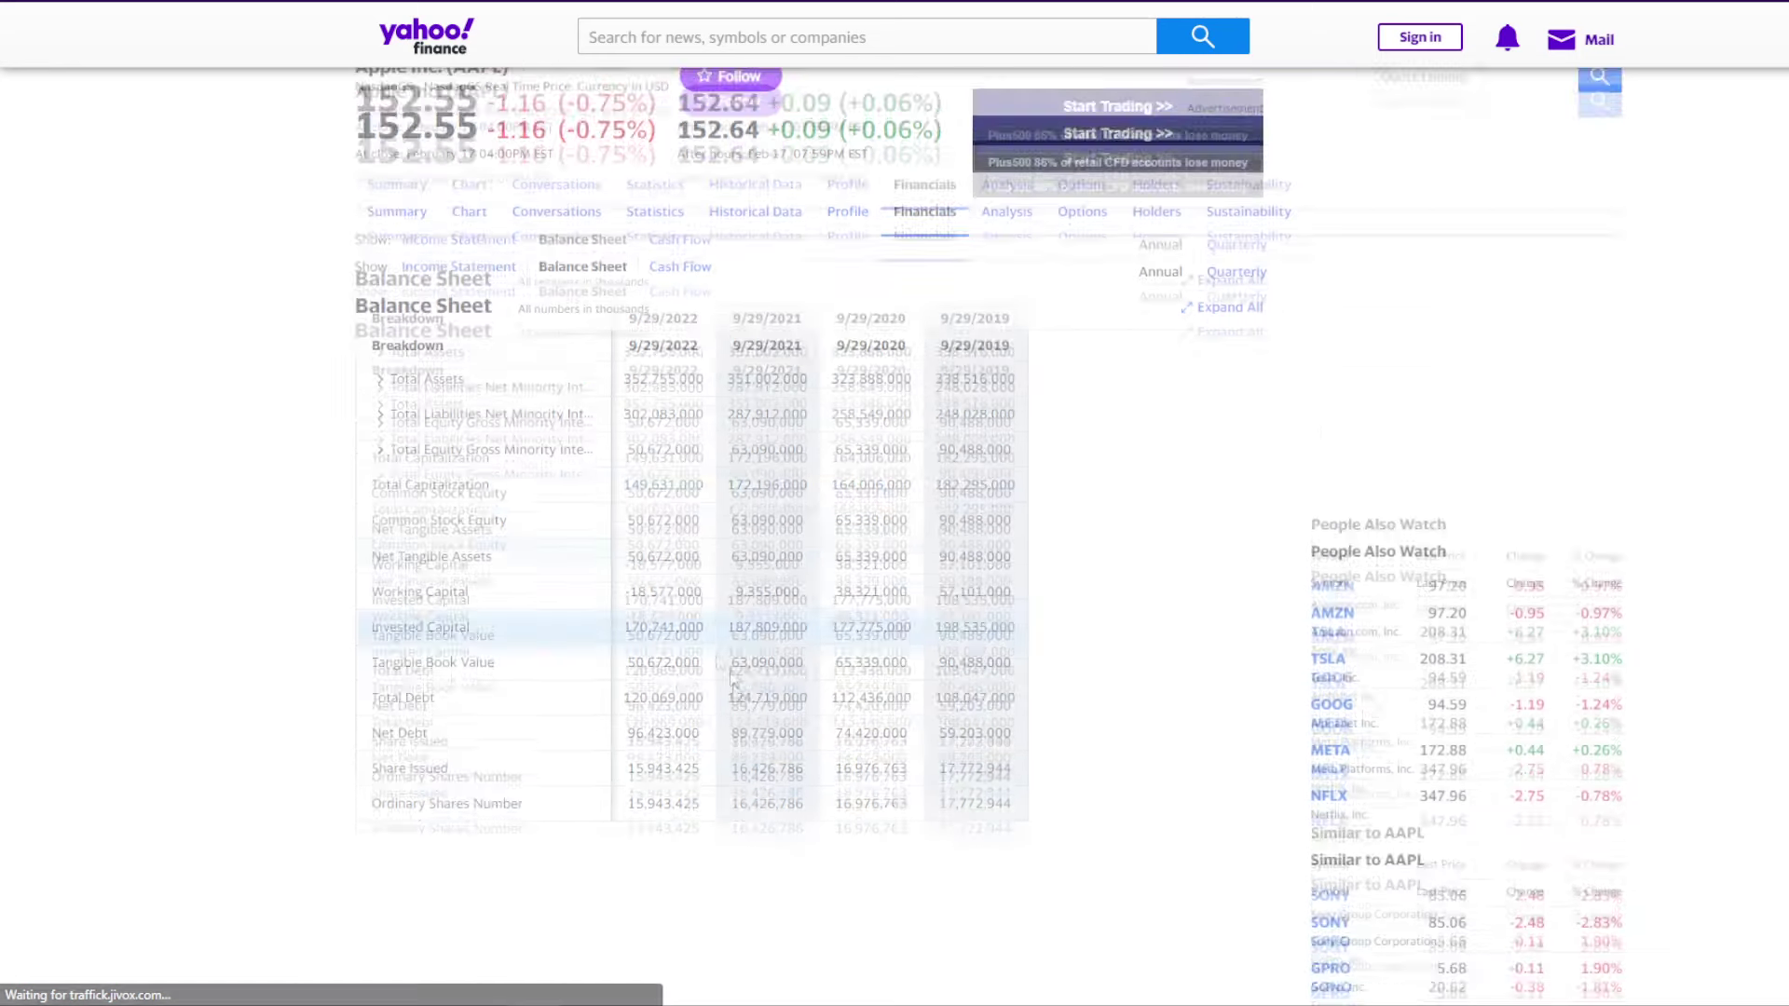
{"action": "left_click_drag", "start_coordinate": [640, 710], "coordinate": [621, 714]}
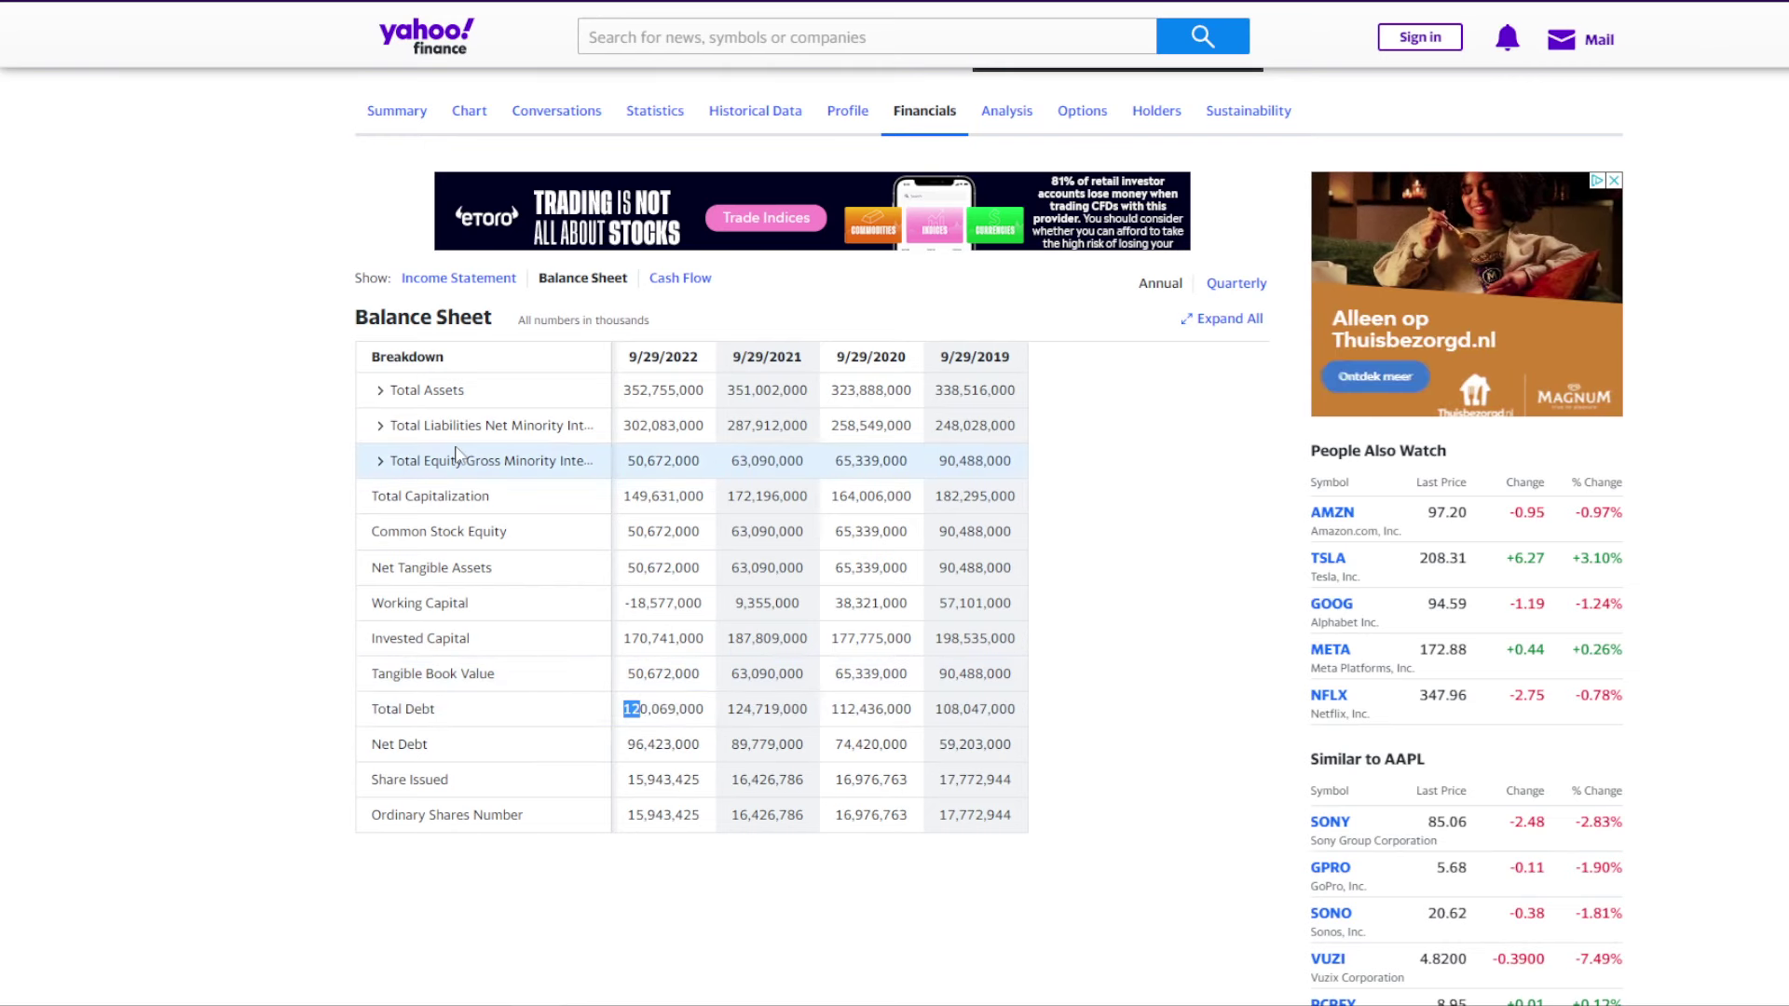
Switch back to the spreadsheet and enter Apple's 2022 total debt, 120069, in C17, checking the figure against the balance sheet
{"action": "left_click", "coordinate": [222, 2]}
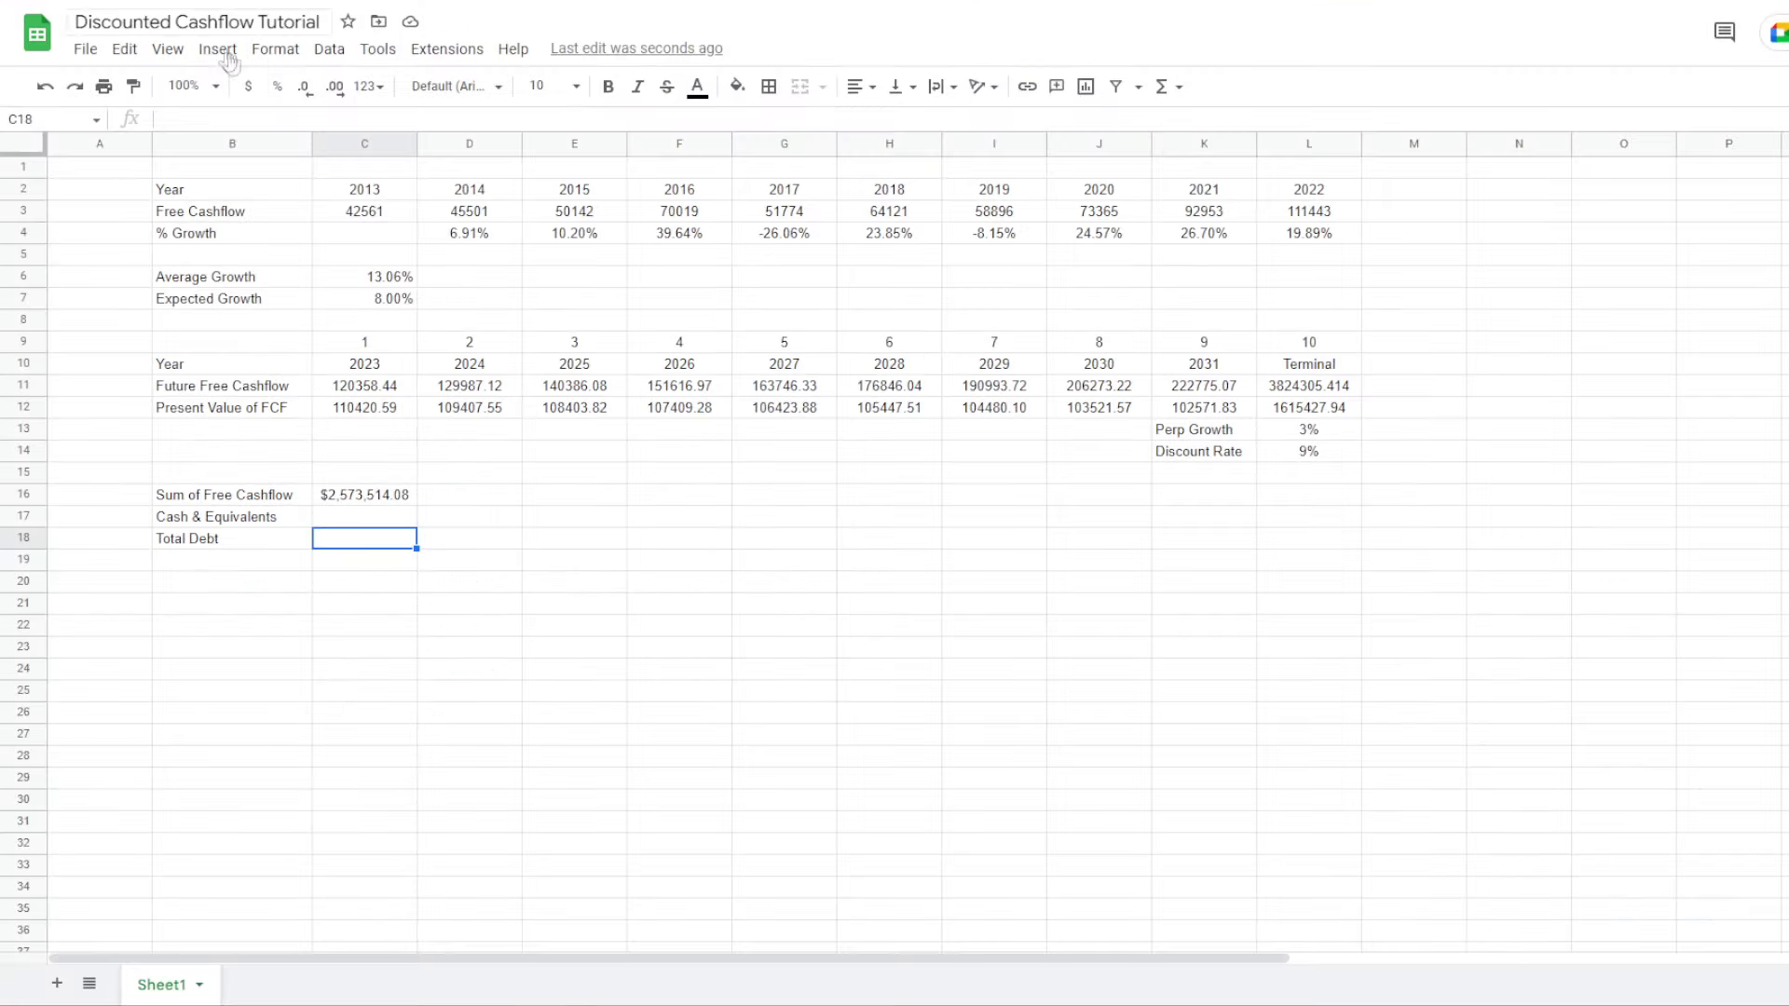
{"action": "key", "text": "ctrl+Tab"}
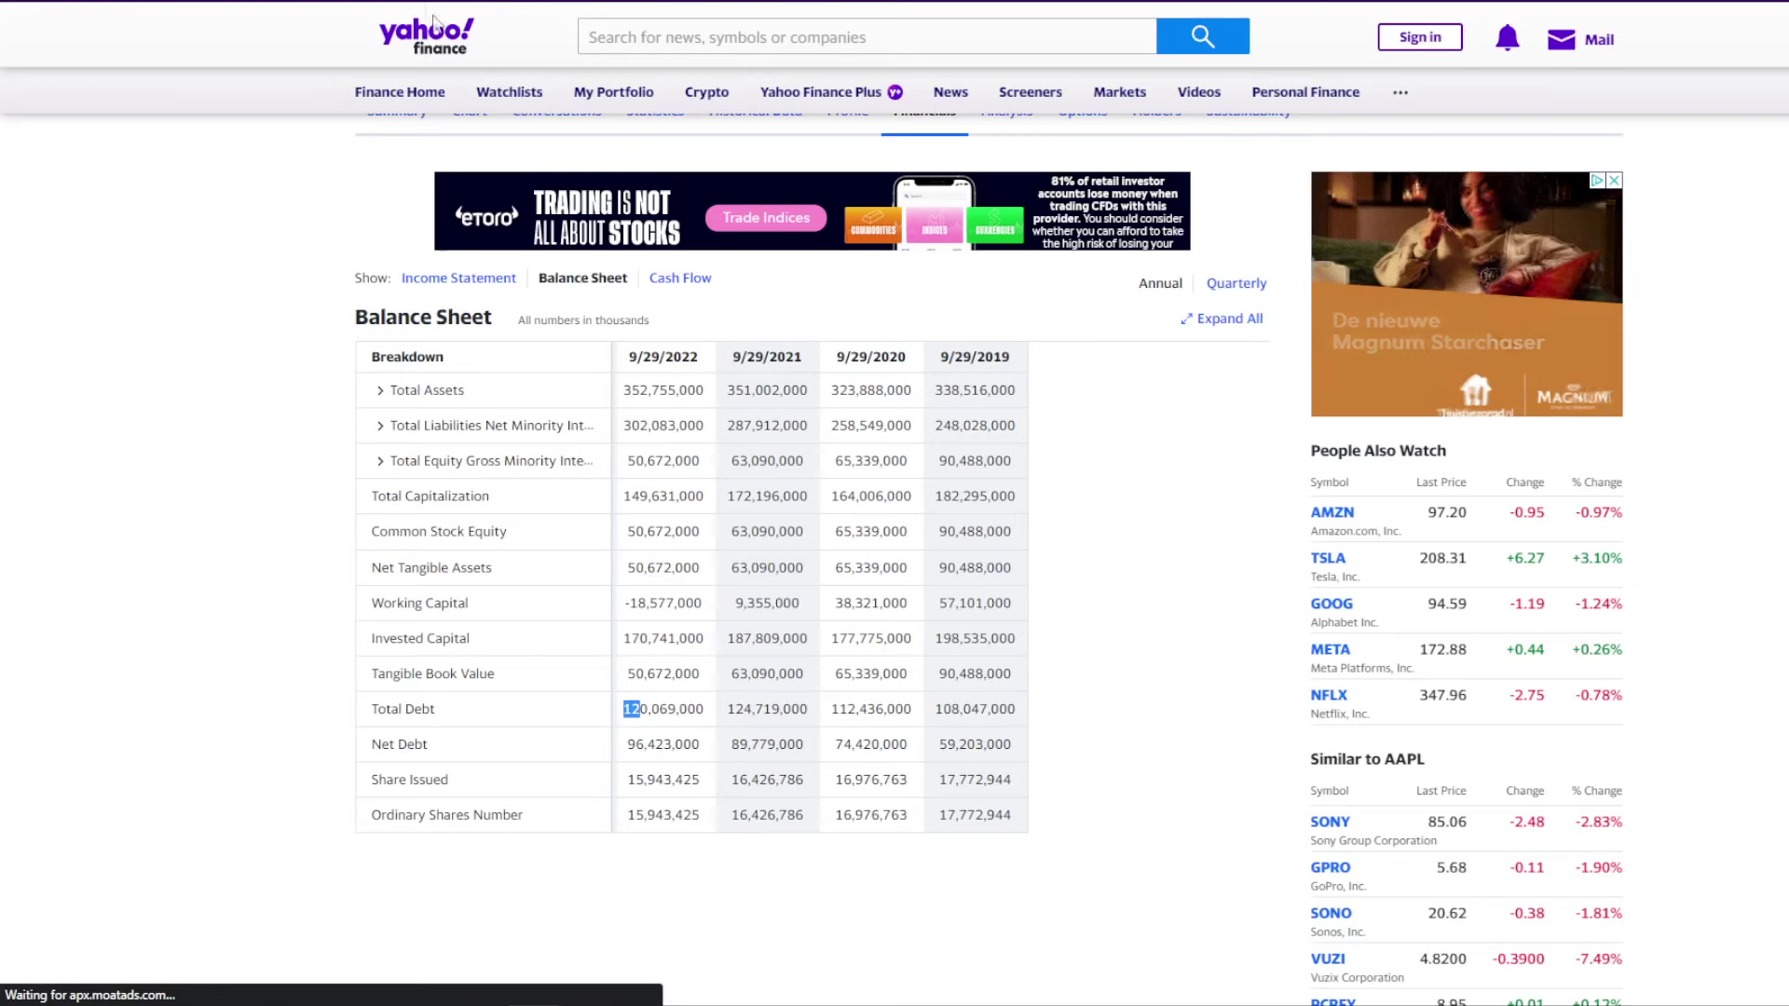
{"action": "key", "text": "ctrl+shift+Tab"}
{"action": "type", "text": "12"}
{"action": "key", "text": "ctrl+Tab"}
{"action": "key", "text": "ctrl+shift+Tab"}
{"action": "type", "text": "069"}
{"action": "key", "text": "Return"}
{"action": "key", "text": "Up"}
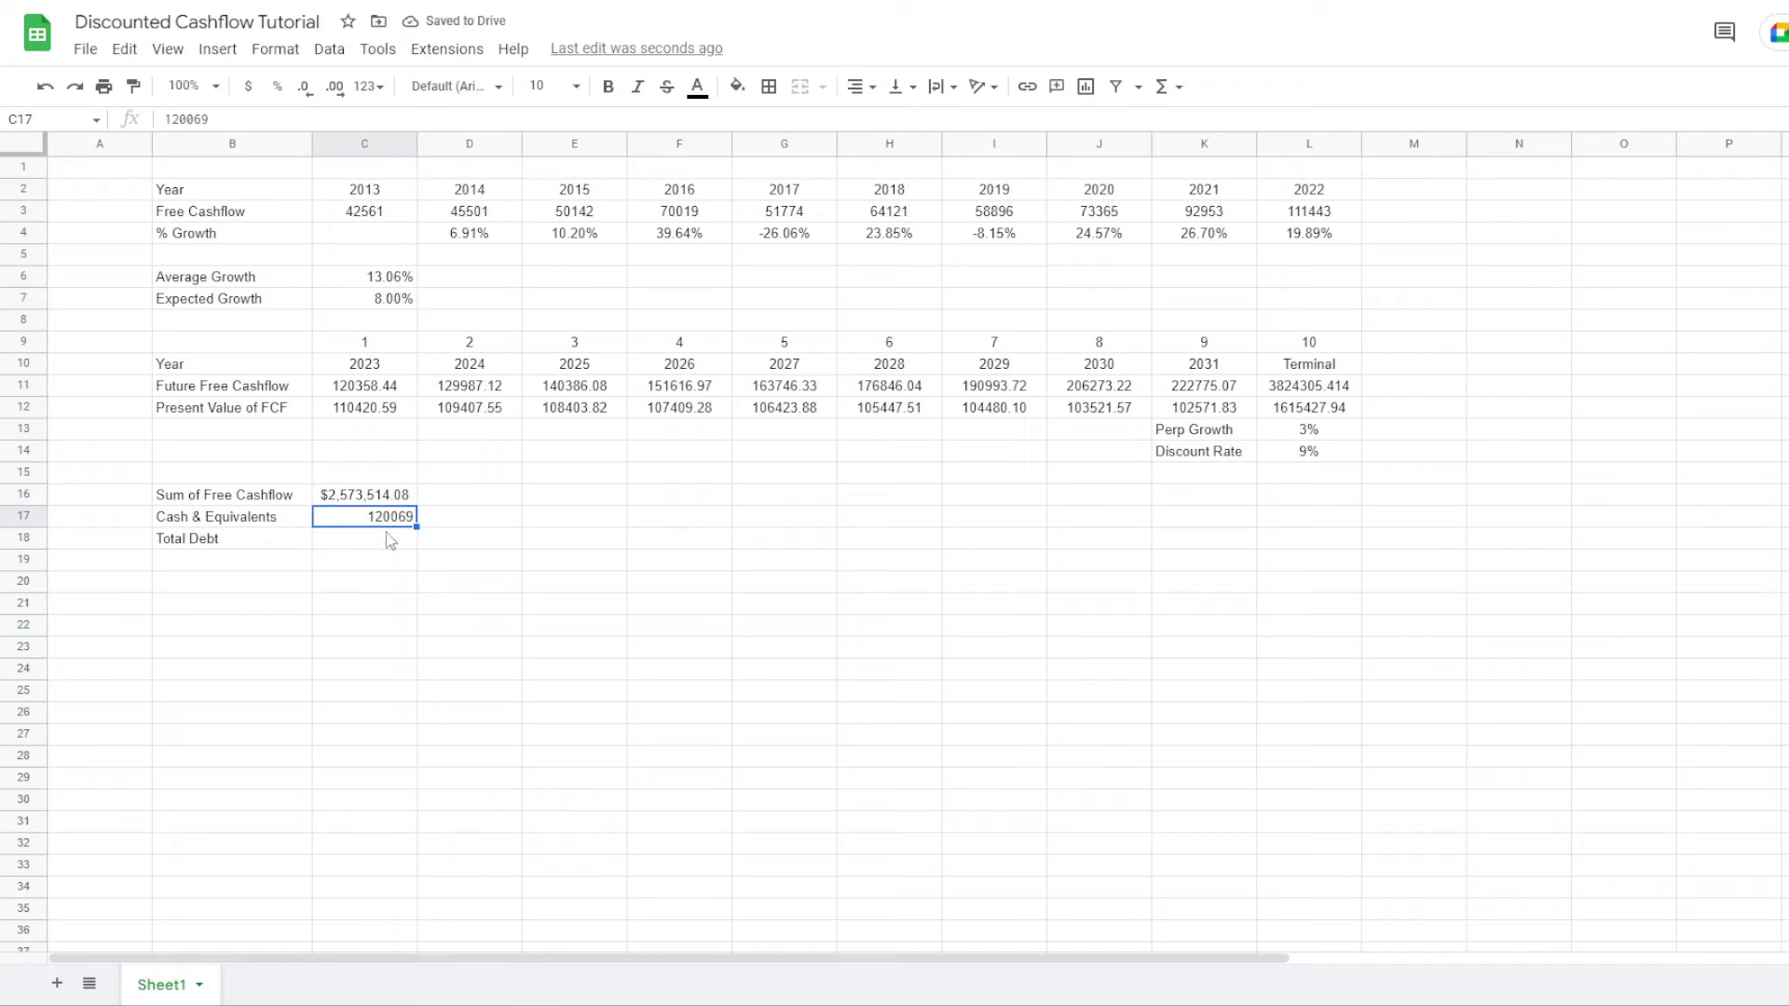
Move the debt value from C17 to C18 beside Total Debt, center-align it and format it as dollar currency
{"action": "left_click_drag", "start_coordinate": [387, 524], "coordinate": [391, 540]}
{"action": "left_click", "coordinate": [859, 86]}
{"action": "left_click", "coordinate": [880, 119]}
{"action": "left_click", "coordinate": [248, 85]}
Switch to Yahoo Finance and expand Total Assets and Current Assets to find the 2022 cash and cash equivalents
{"action": "key", "text": "alt+Tab"}
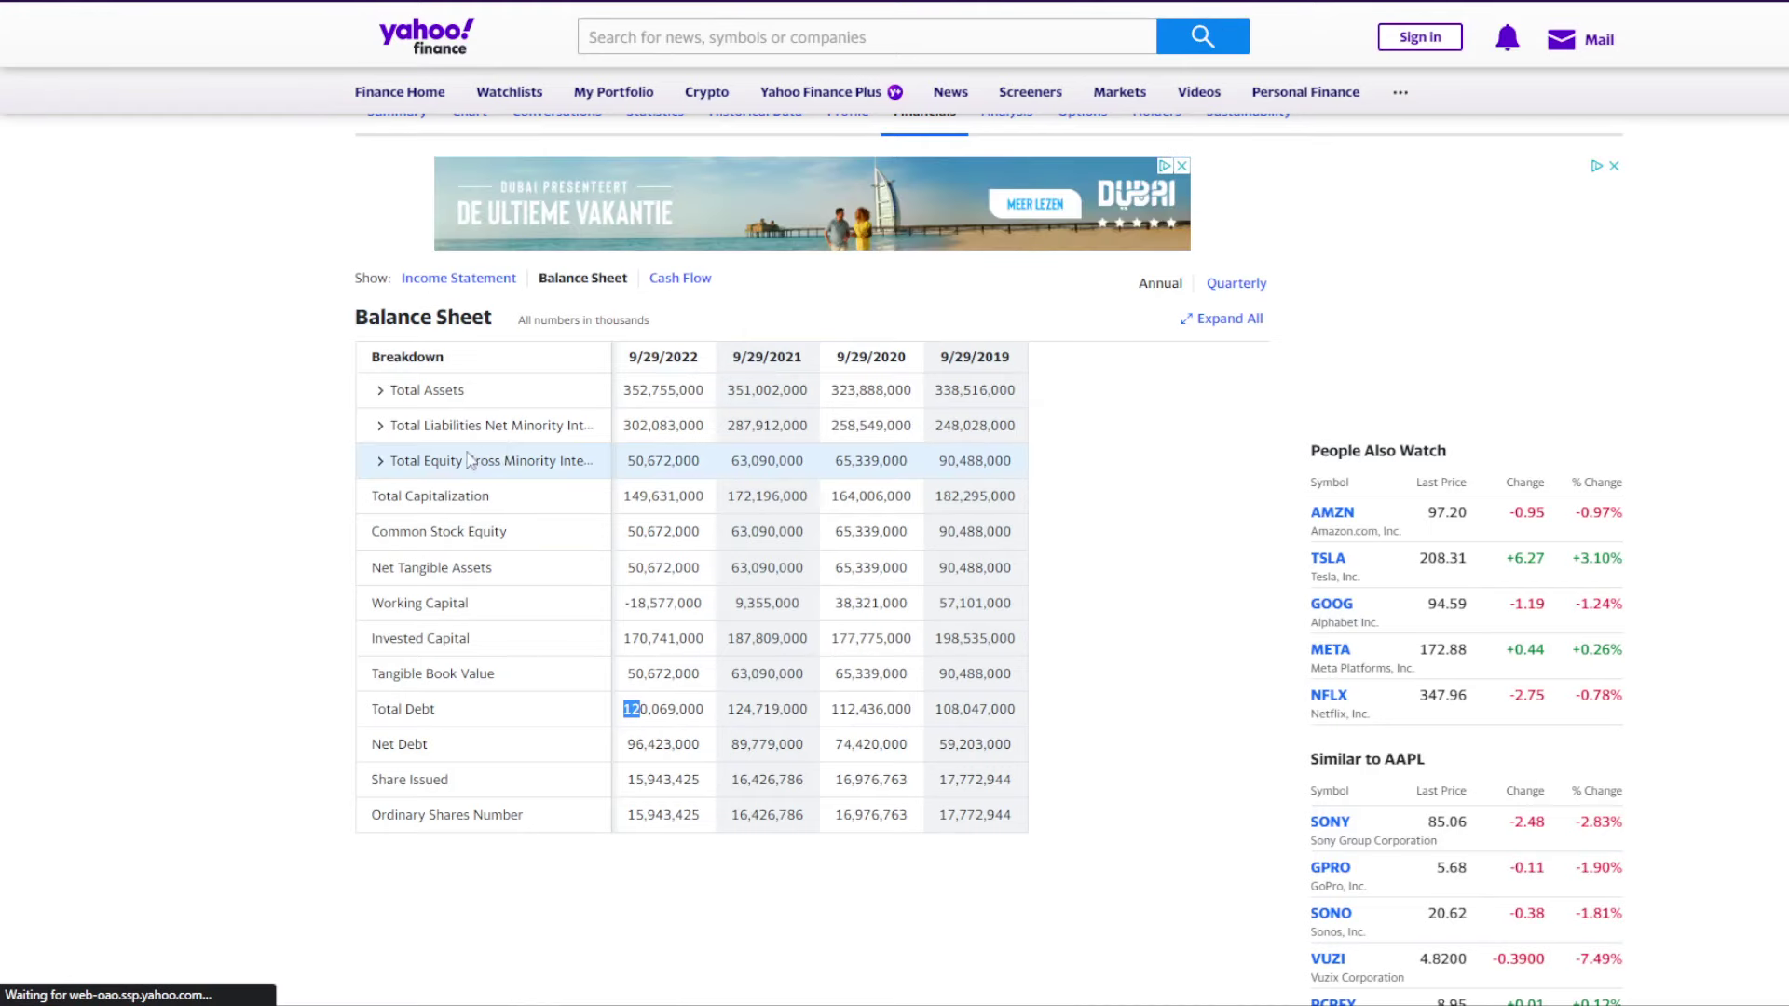
{"action": "left_click", "coordinate": [381, 389]}
{"action": "left_click", "coordinate": [381, 389]}
{"action": "left_click", "coordinate": [382, 427]}
{"action": "left_click", "coordinate": [382, 427]}
{"action": "left_click", "coordinate": [380, 389]}
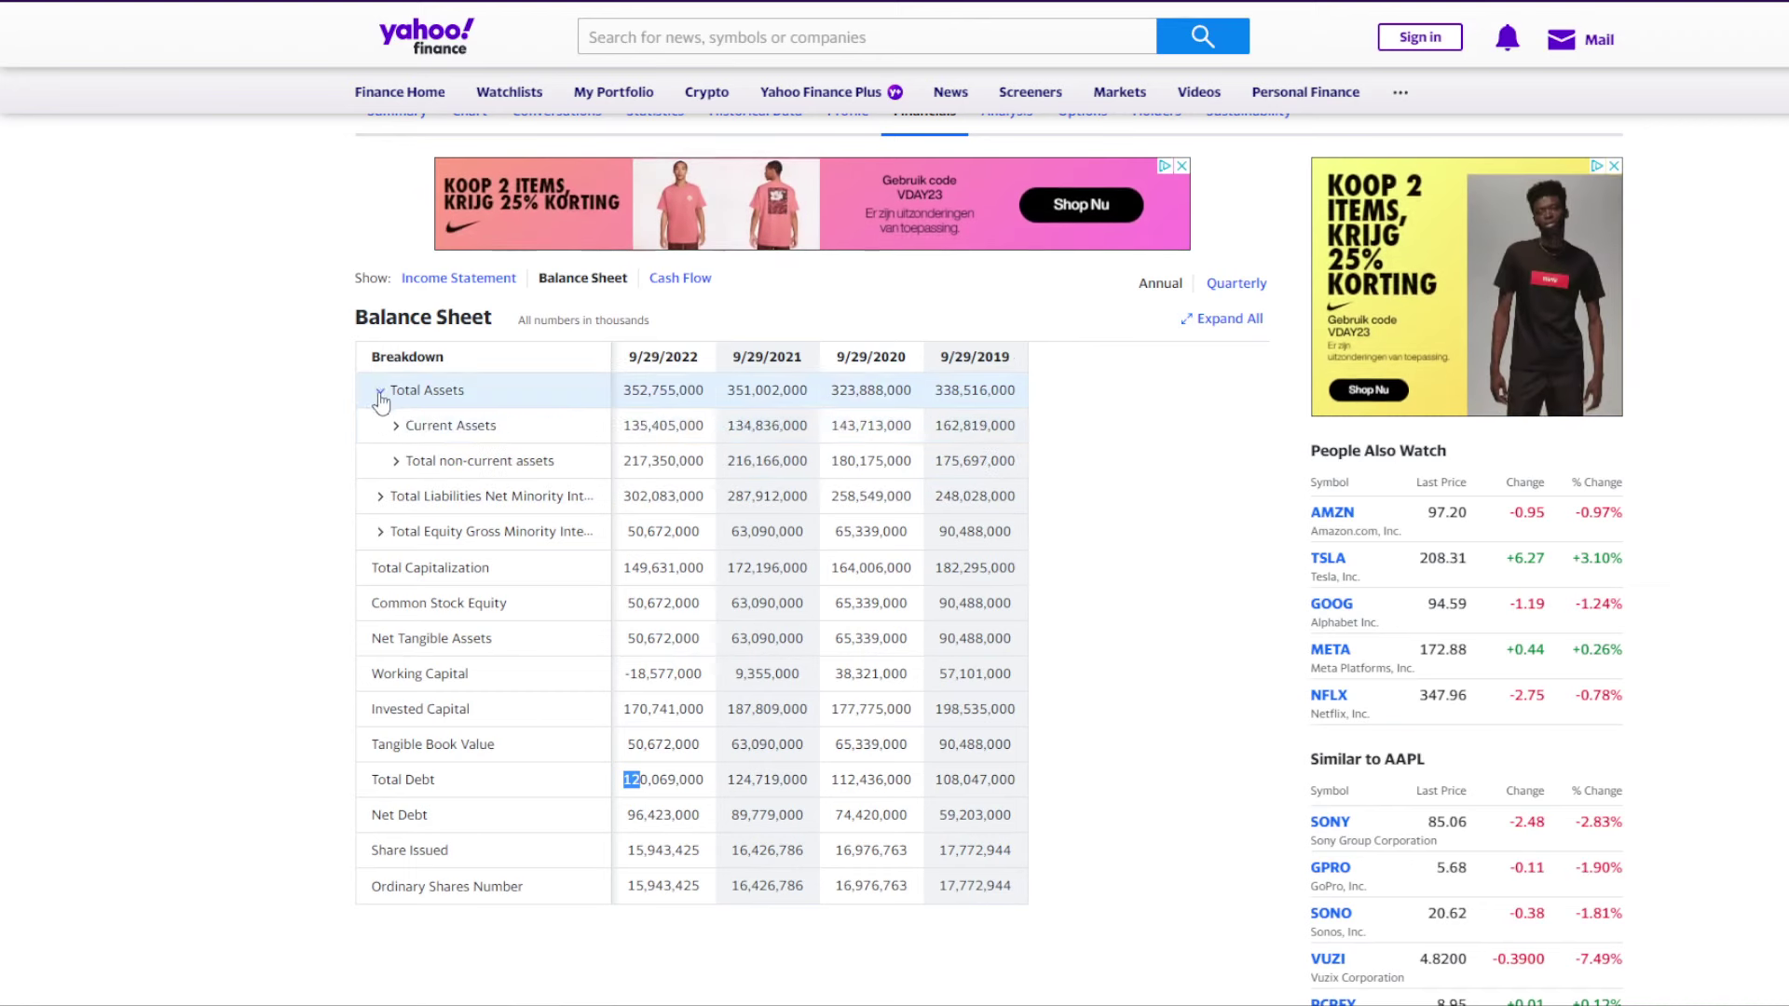
{"action": "left_click", "coordinate": [396, 426]}
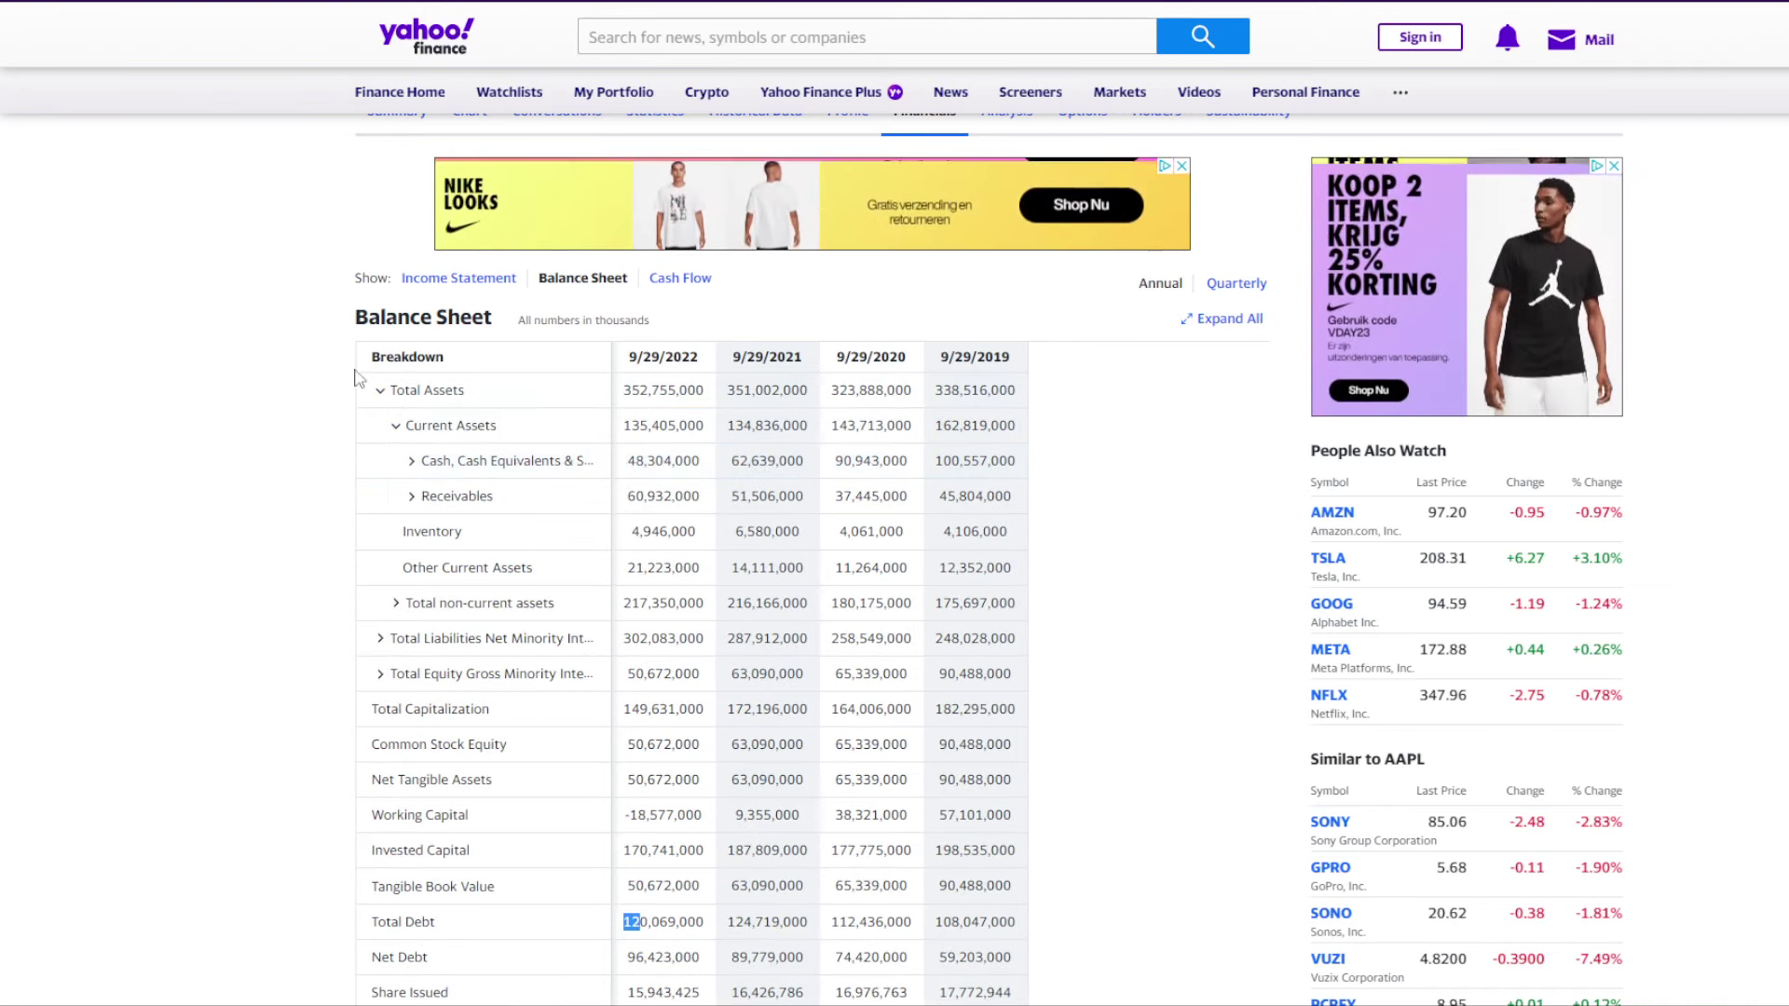
{"action": "left_click_drag", "start_coordinate": [390, 390], "coordinate": [592, 463]}
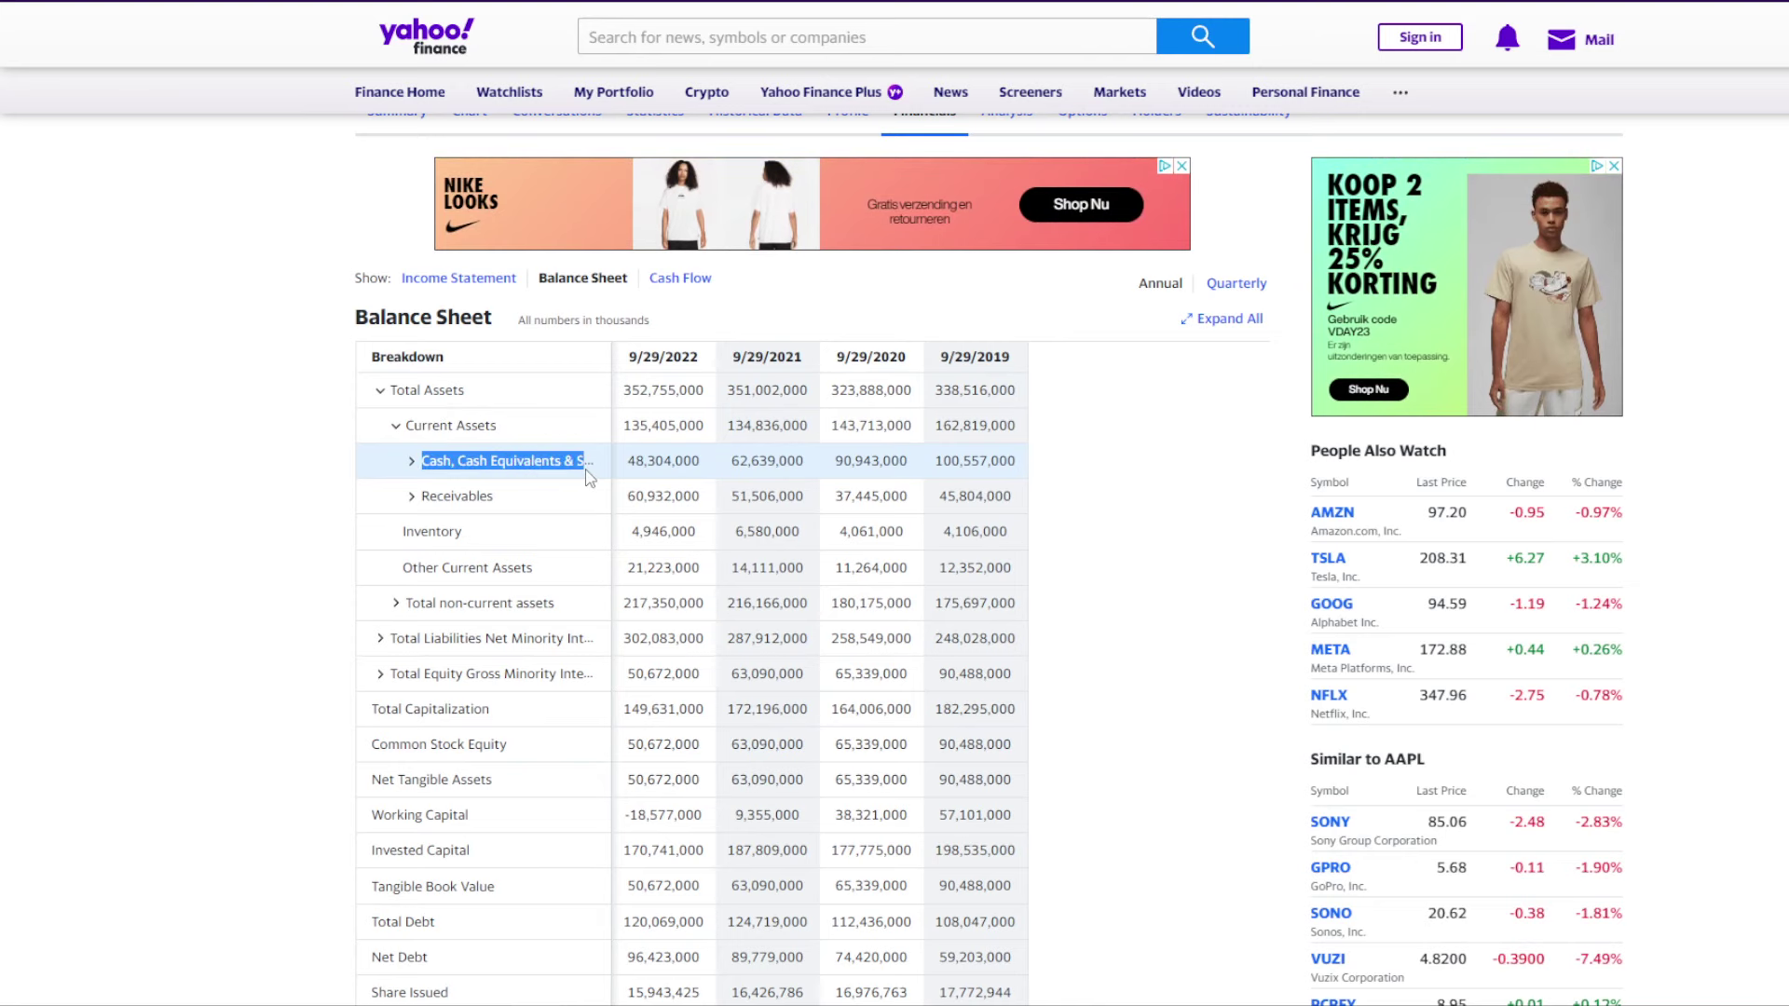
{"action": "left_click", "coordinate": [672, 481]}
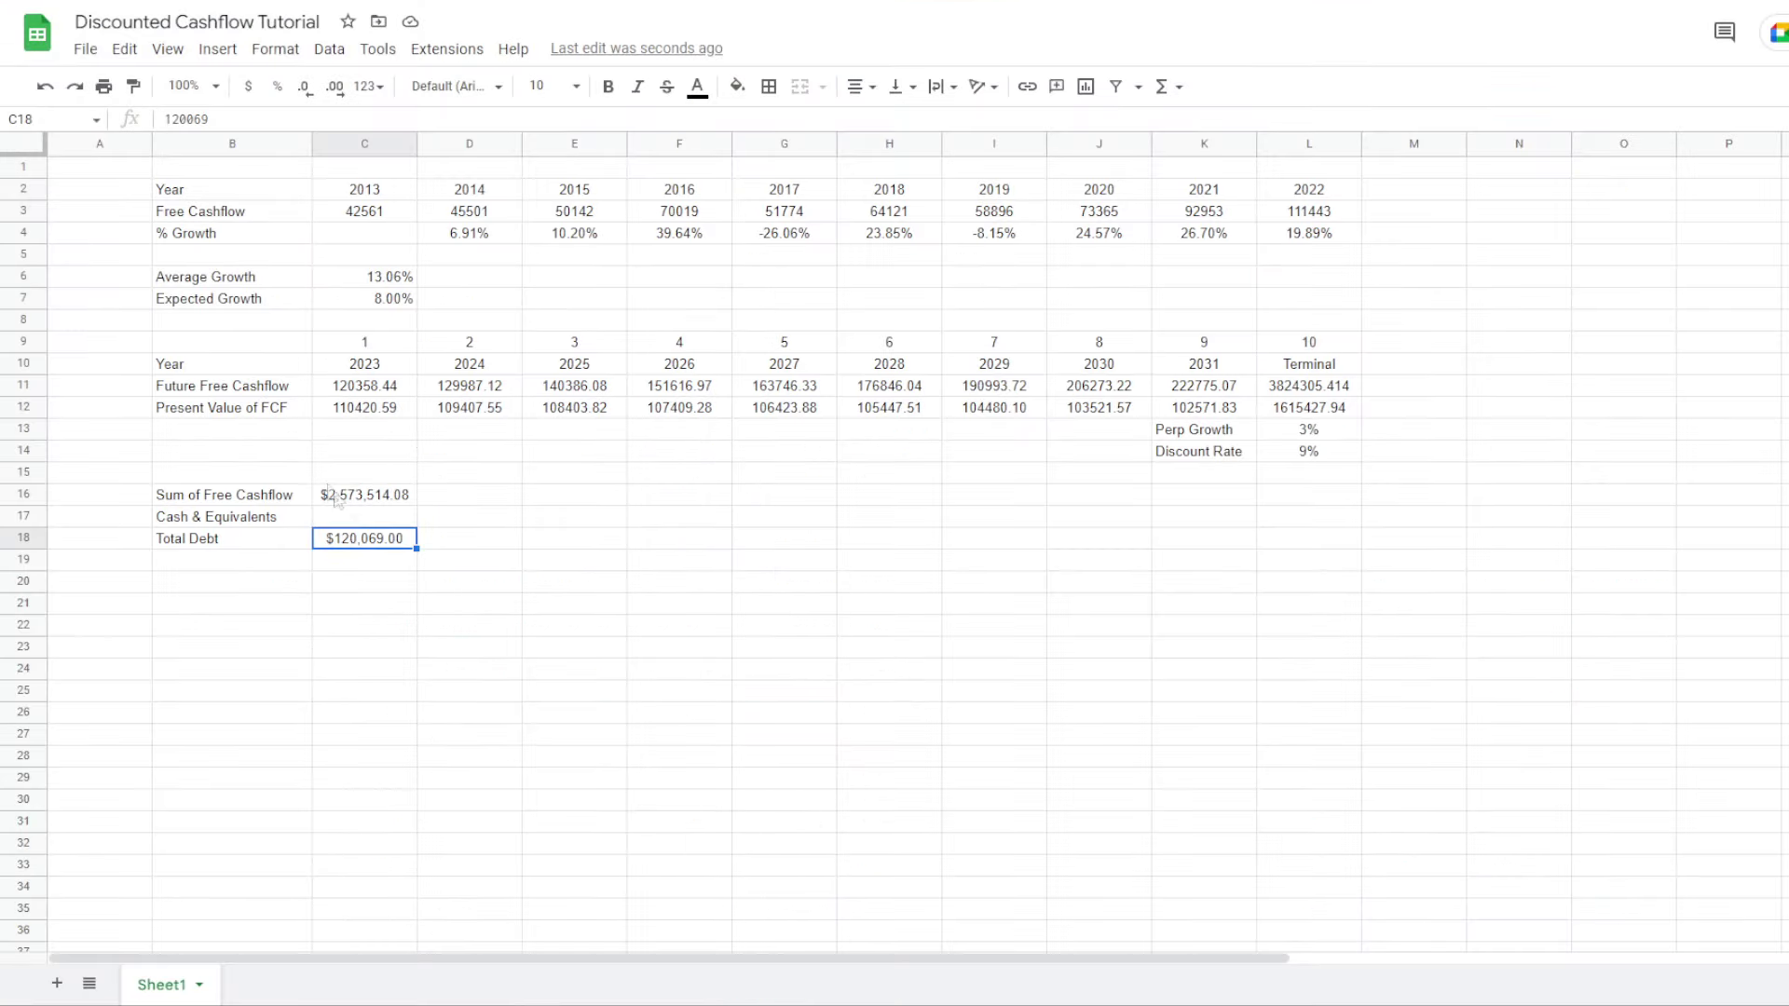
Enter 48304 for Cash & Equivalents in C17 of the spreadsheet, centered and formatted as dollar currency
{"action": "left_click", "coordinate": [369, 517]}
{"action": "type", "text": "48304"}
{"action": "key", "text": "Return"}
{"action": "left_click", "coordinate": [401, 511]}
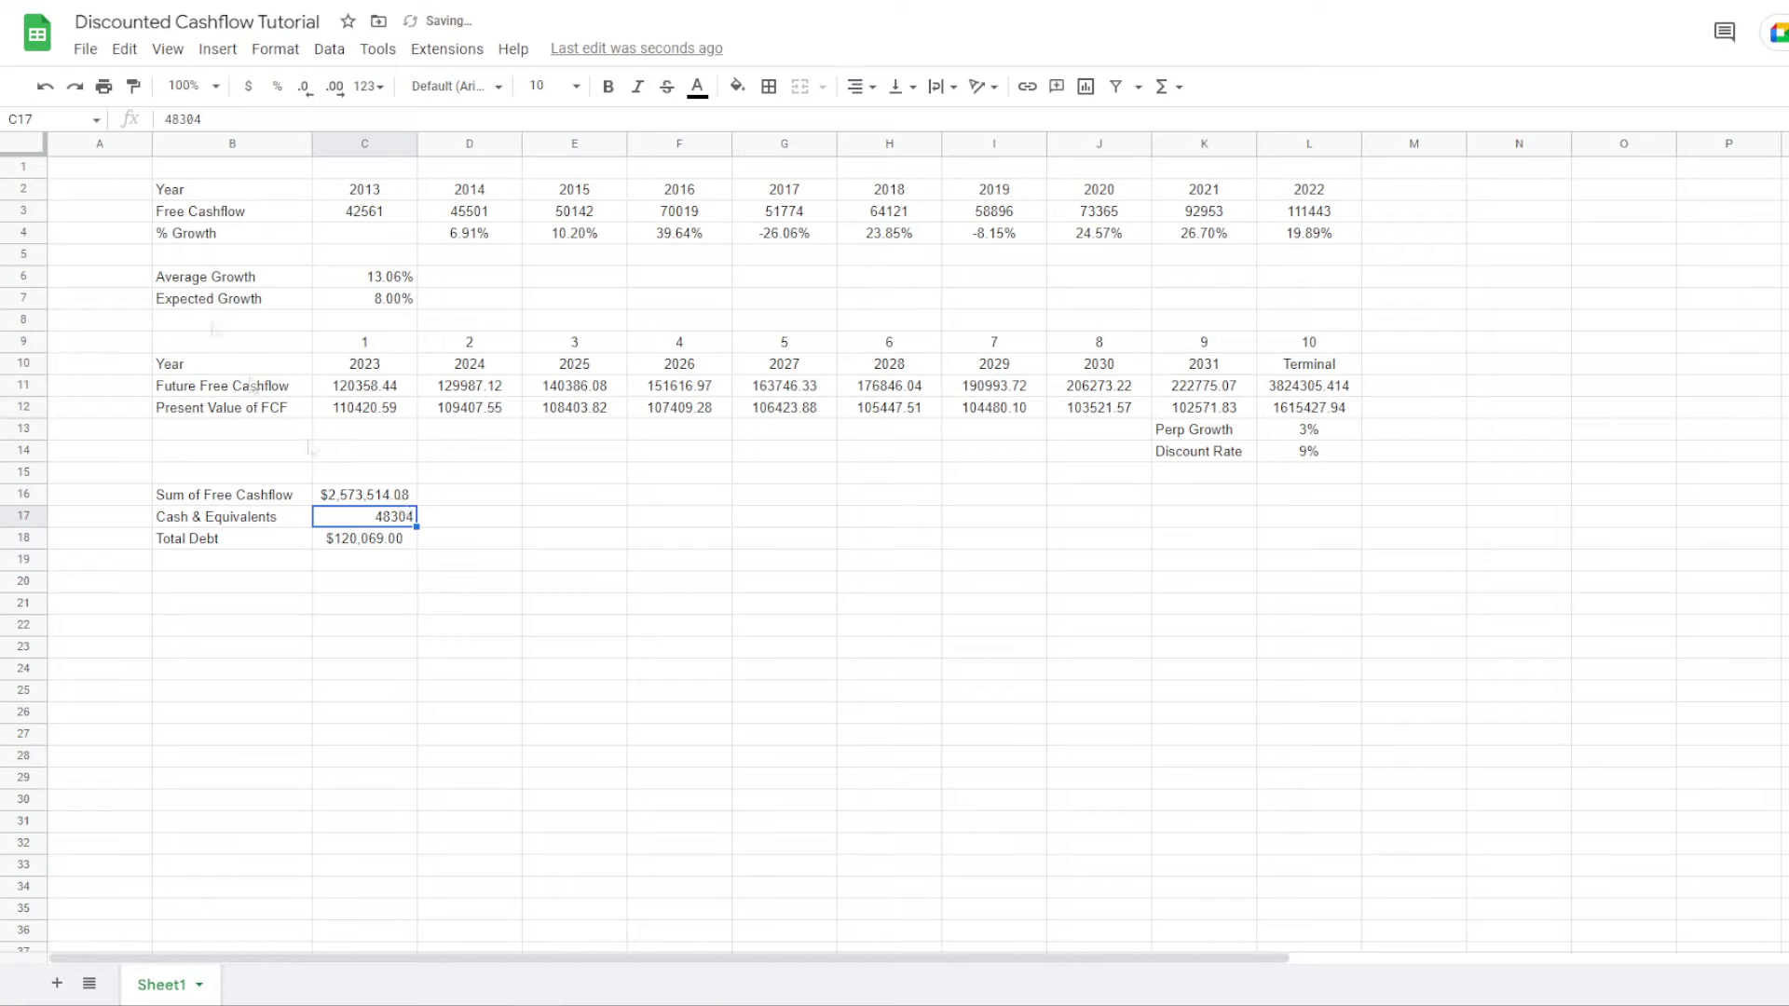
{"action": "left_click", "coordinate": [249, 87]}
Remove both decimal places from the currency values in C16:C18
{"action": "left_click_drag", "start_coordinate": [407, 504], "coordinate": [407, 538]}
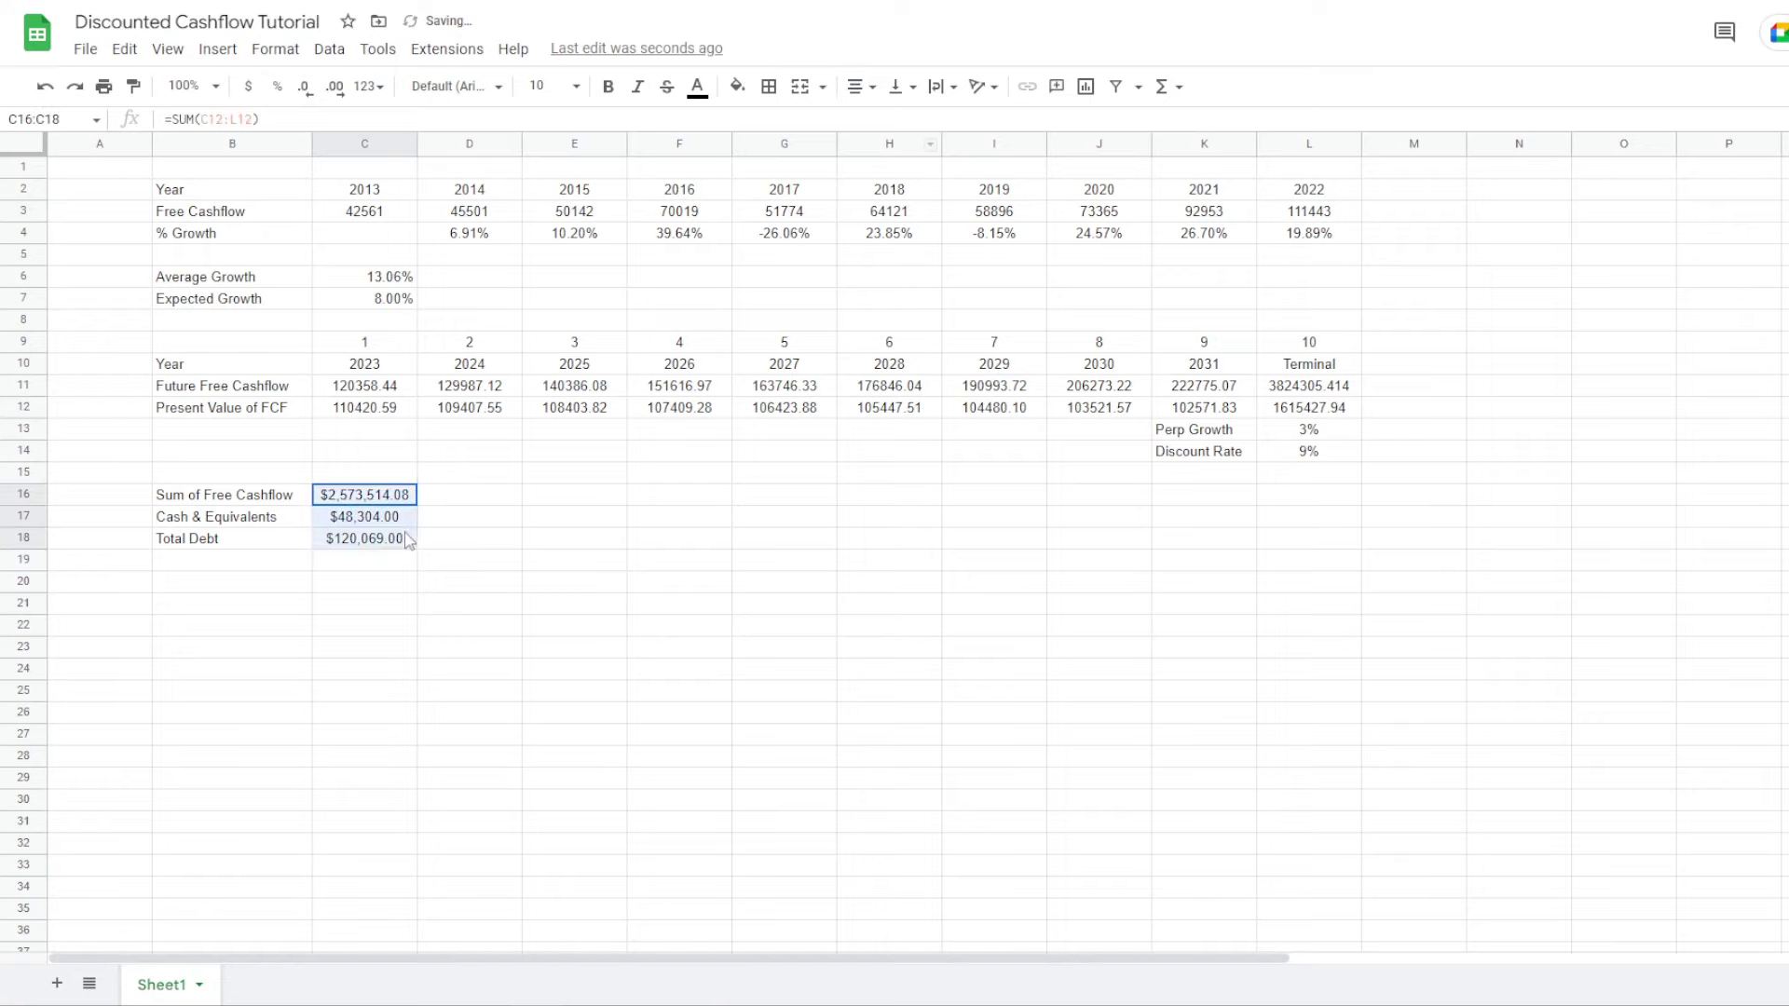
{"action": "left_click", "coordinate": [310, 88]}
{"action": "left_click", "coordinate": [311, 89]}
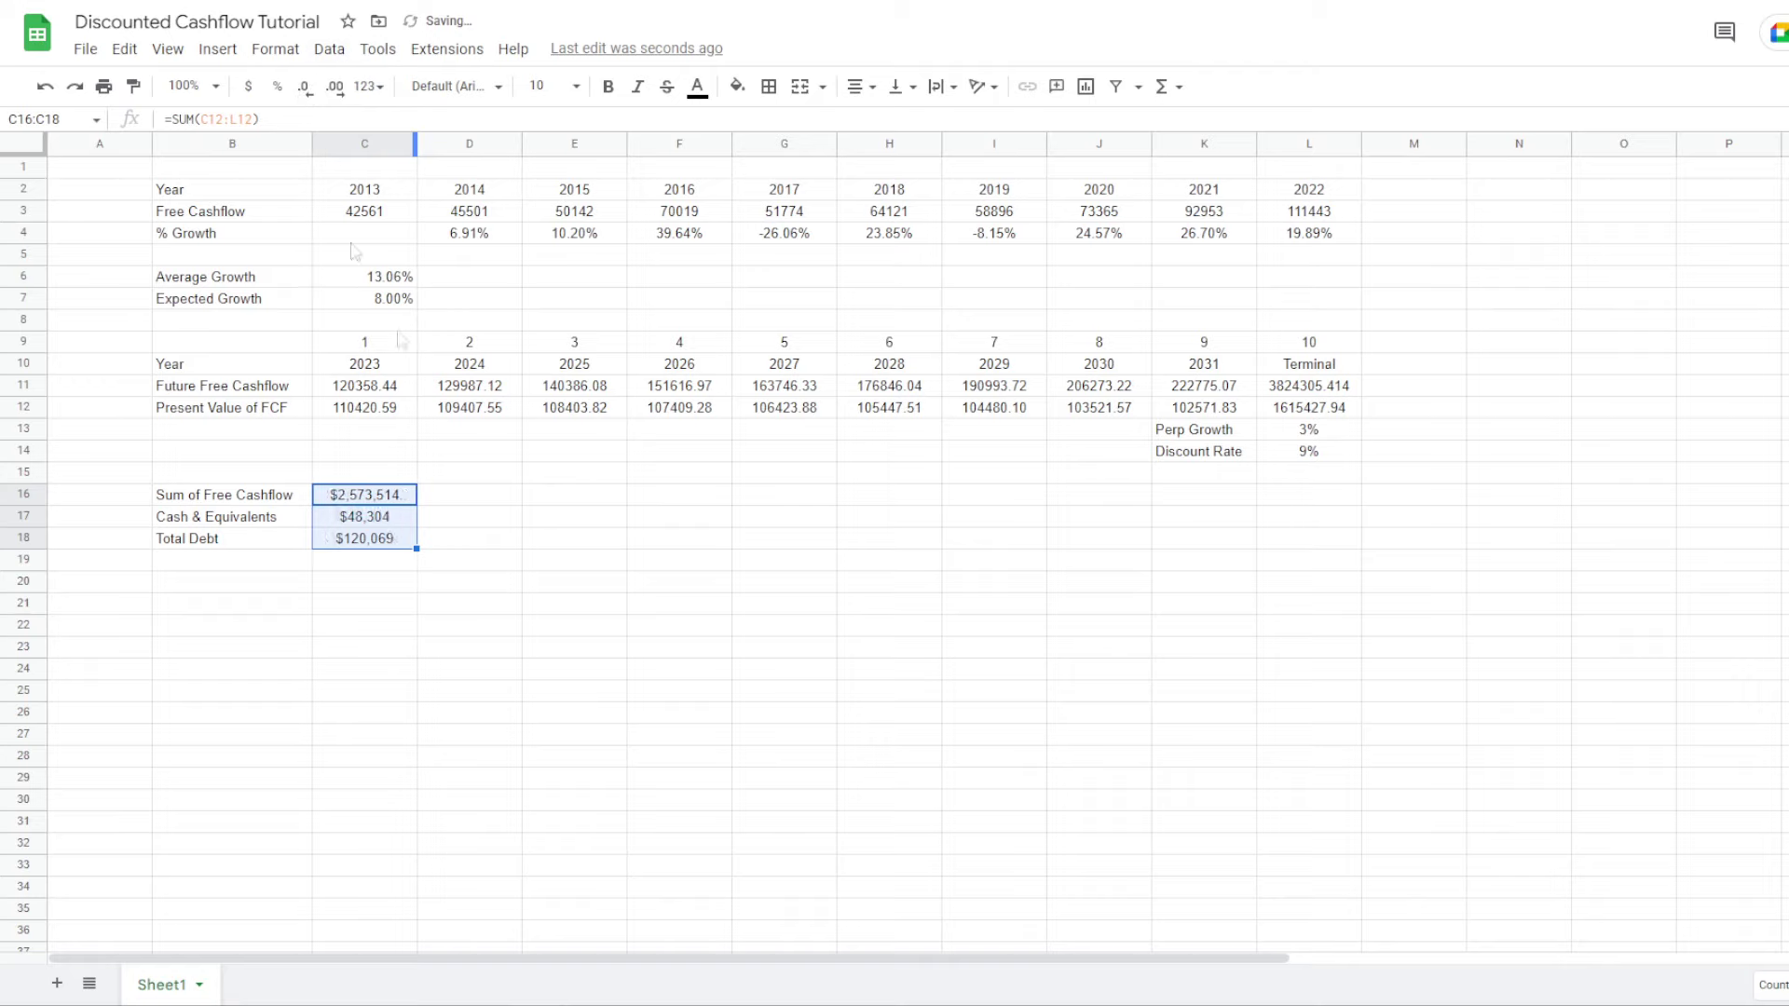
{"action": "left_click", "coordinate": [679, 691]}
Label B19 "Equity Value" and enter the formula =C16+C17-C18 in C19
{"action": "left_click", "coordinate": [221, 565]}
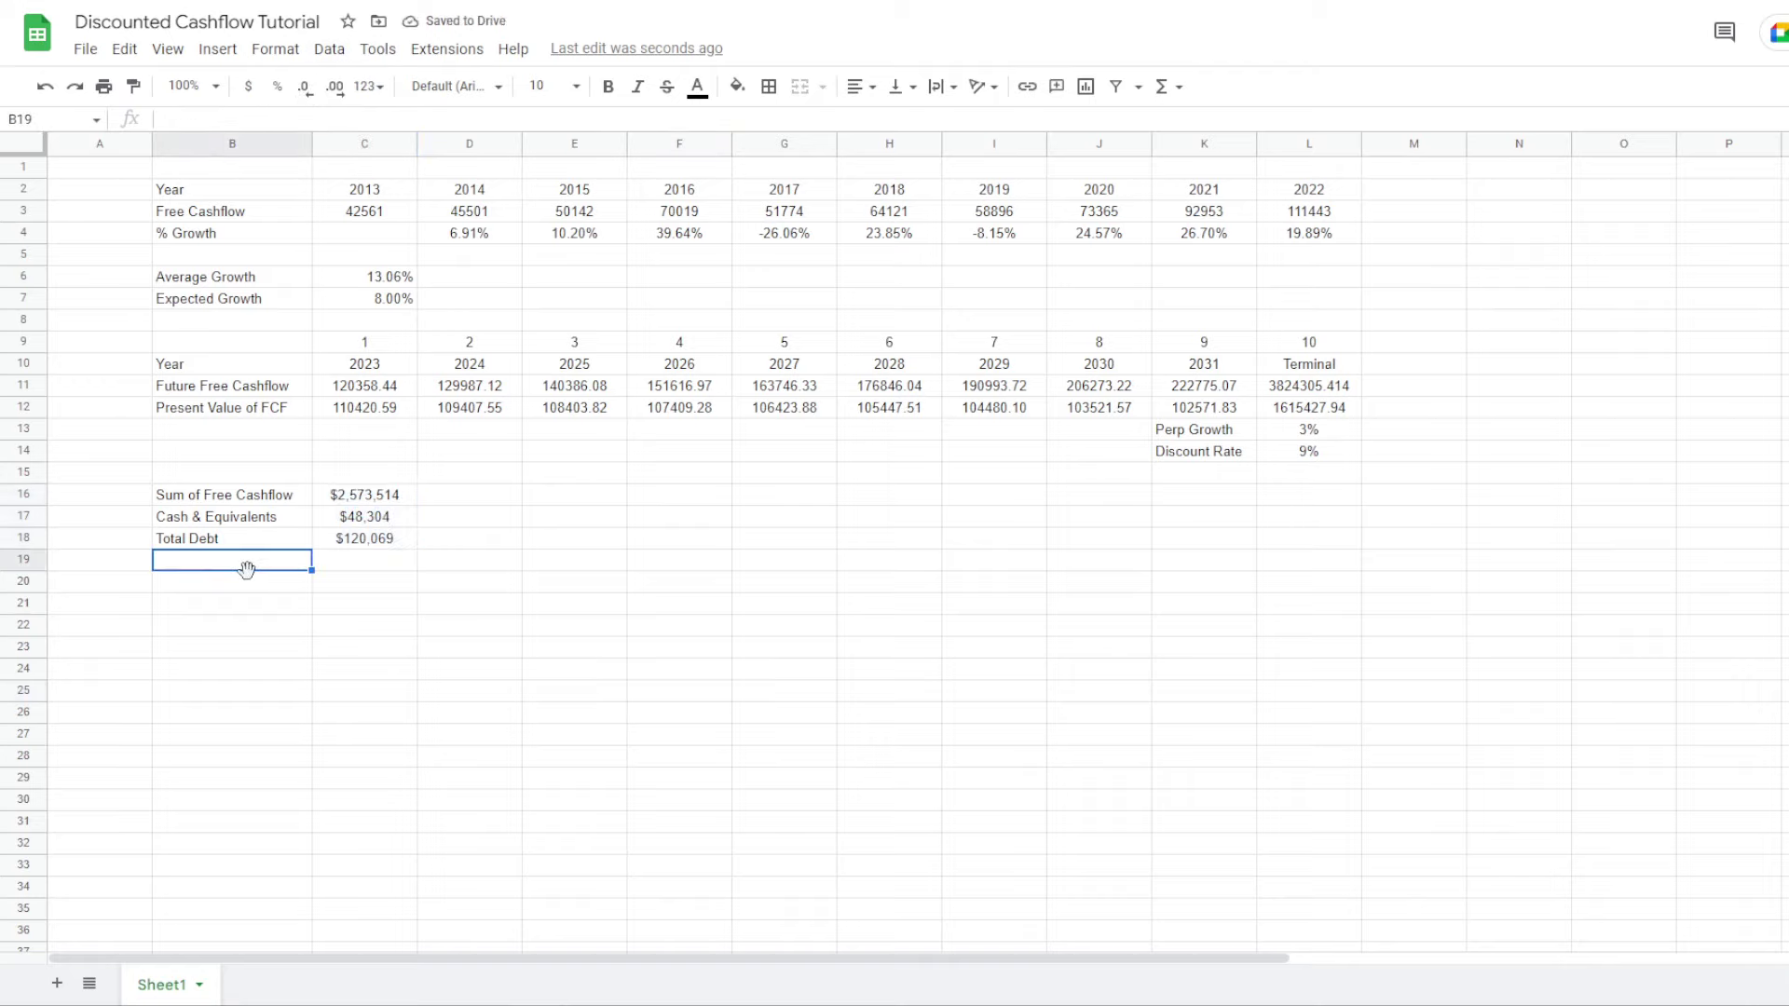
{"action": "type", "text": "EQuity Value"}
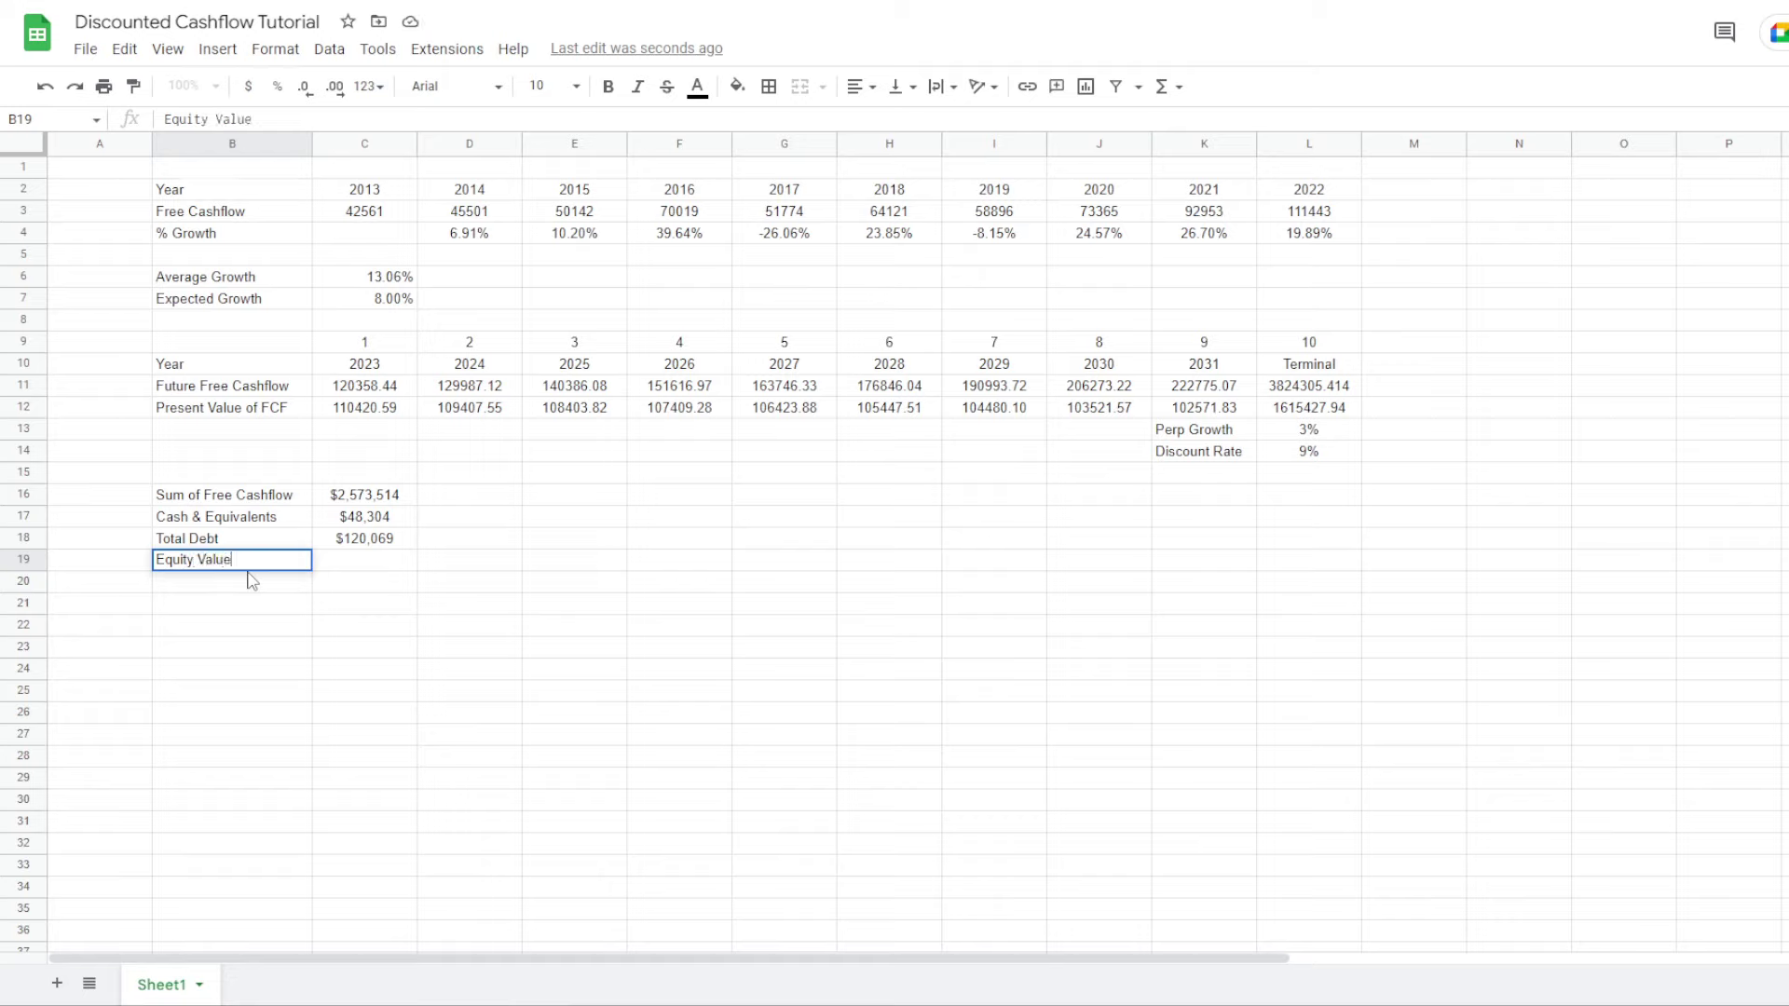
{"action": "key", "text": "Tab"}
{"action": "type", "text": "="}
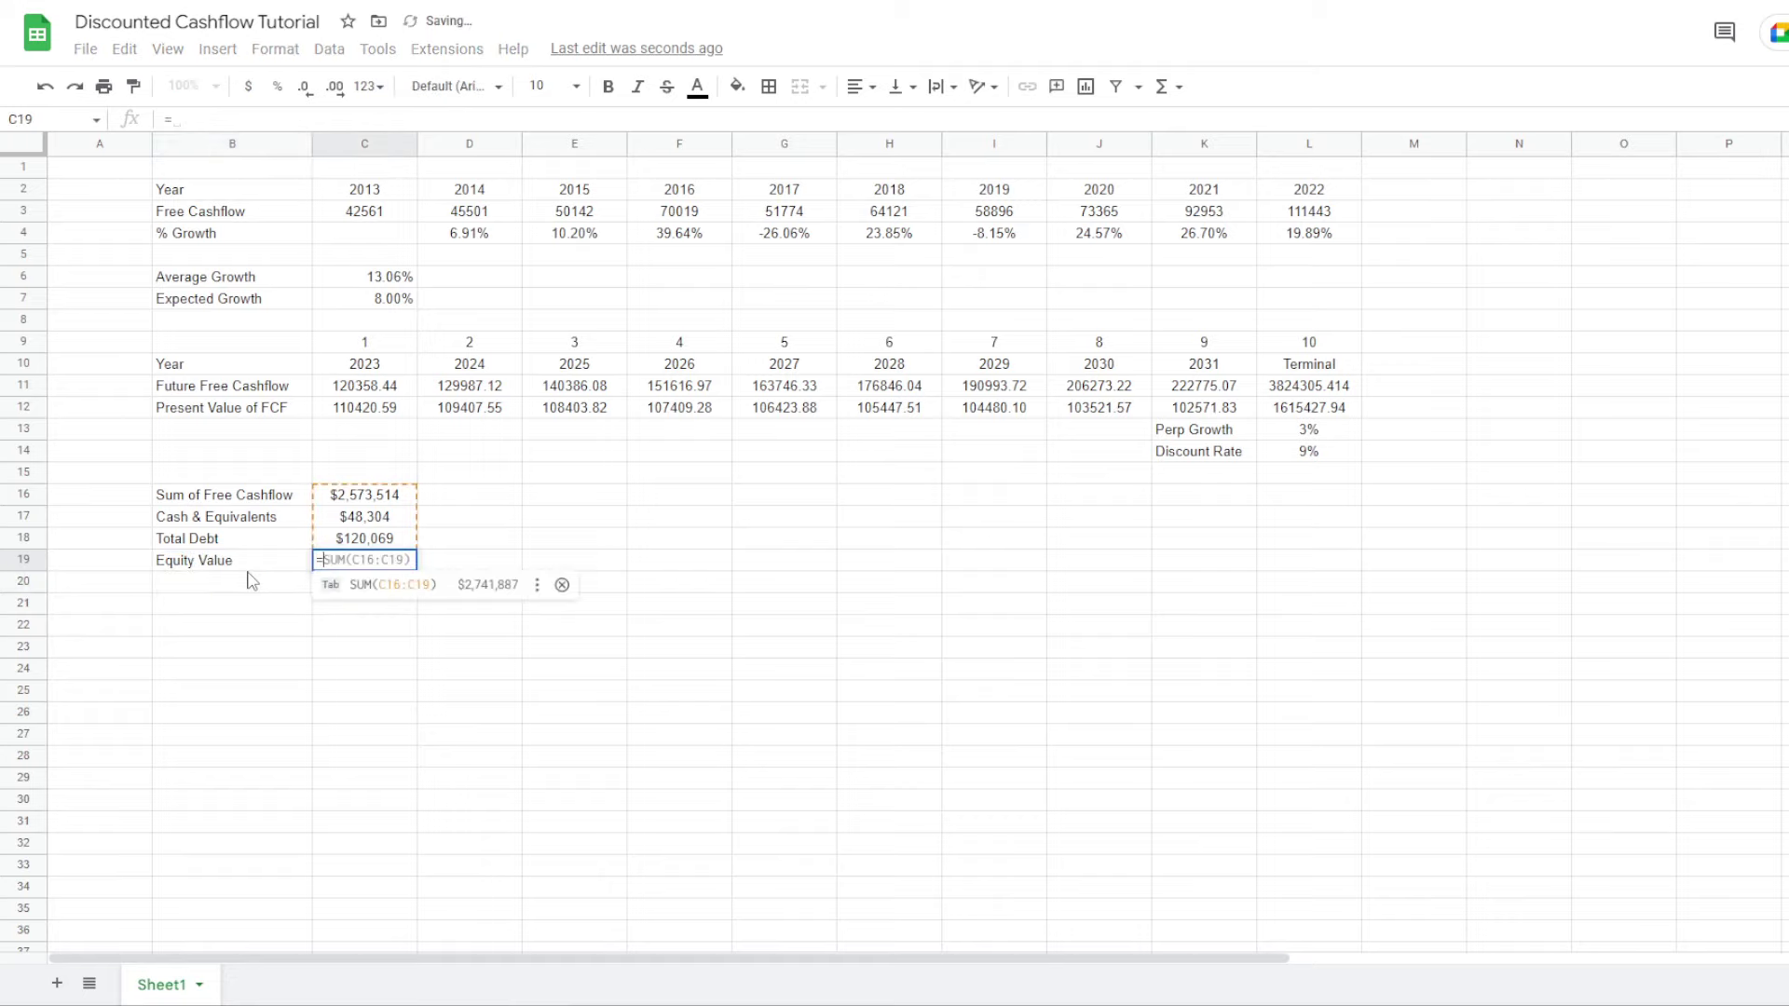
{"action": "left_click", "coordinate": [365, 496]}
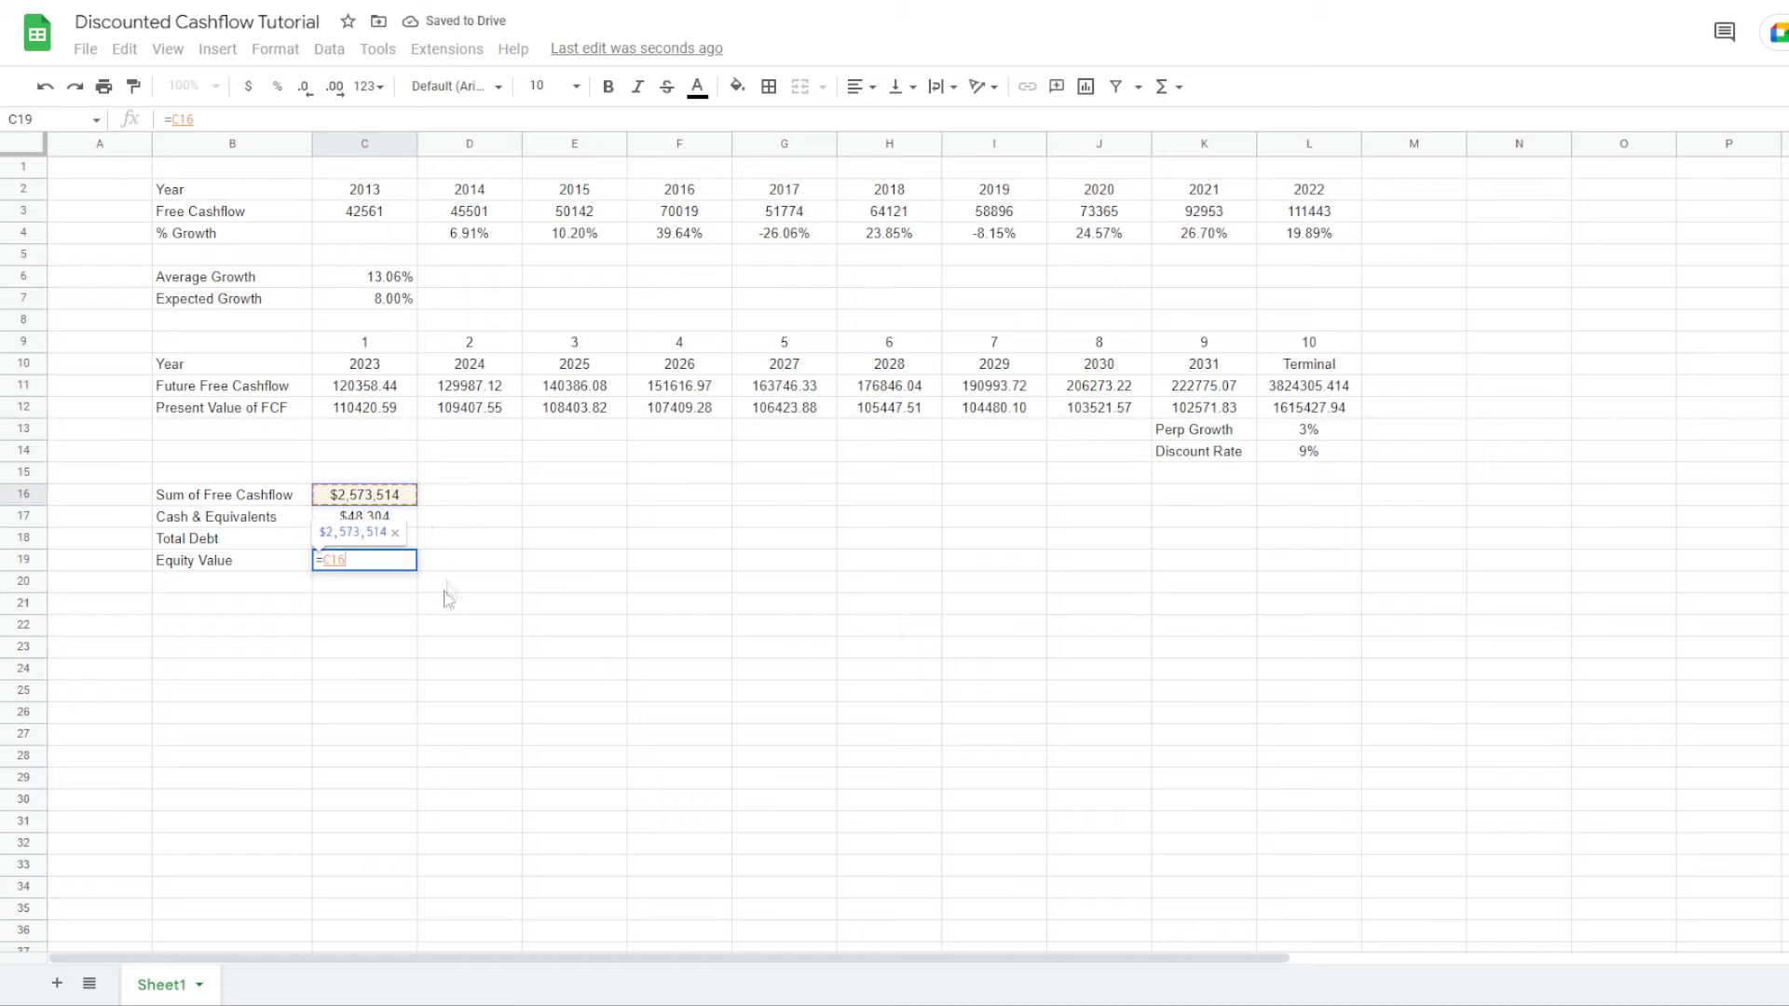
{"action": "type", "text": "+"}
{"action": "left_click", "coordinate": [410, 520]}
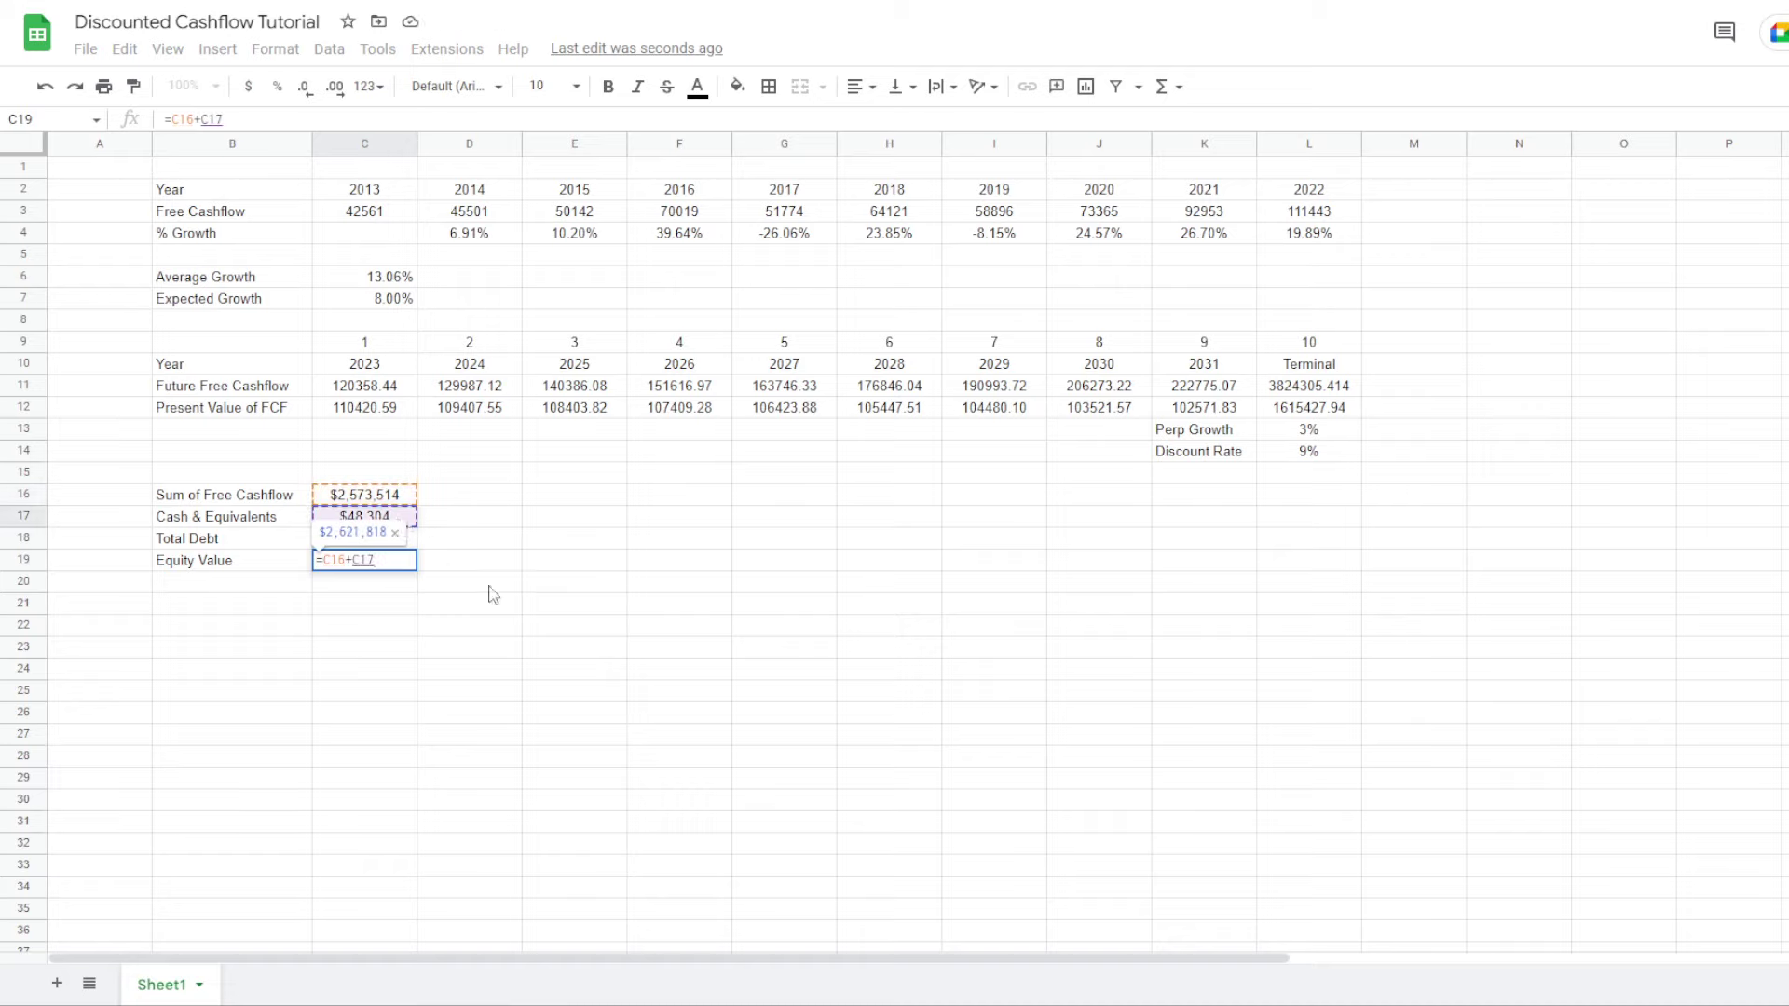
{"action": "type", "text": "-"}
{"action": "left_click", "coordinate": [405, 540]}
{"action": "key", "text": "Return"}
{"action": "key", "text": "Up"}
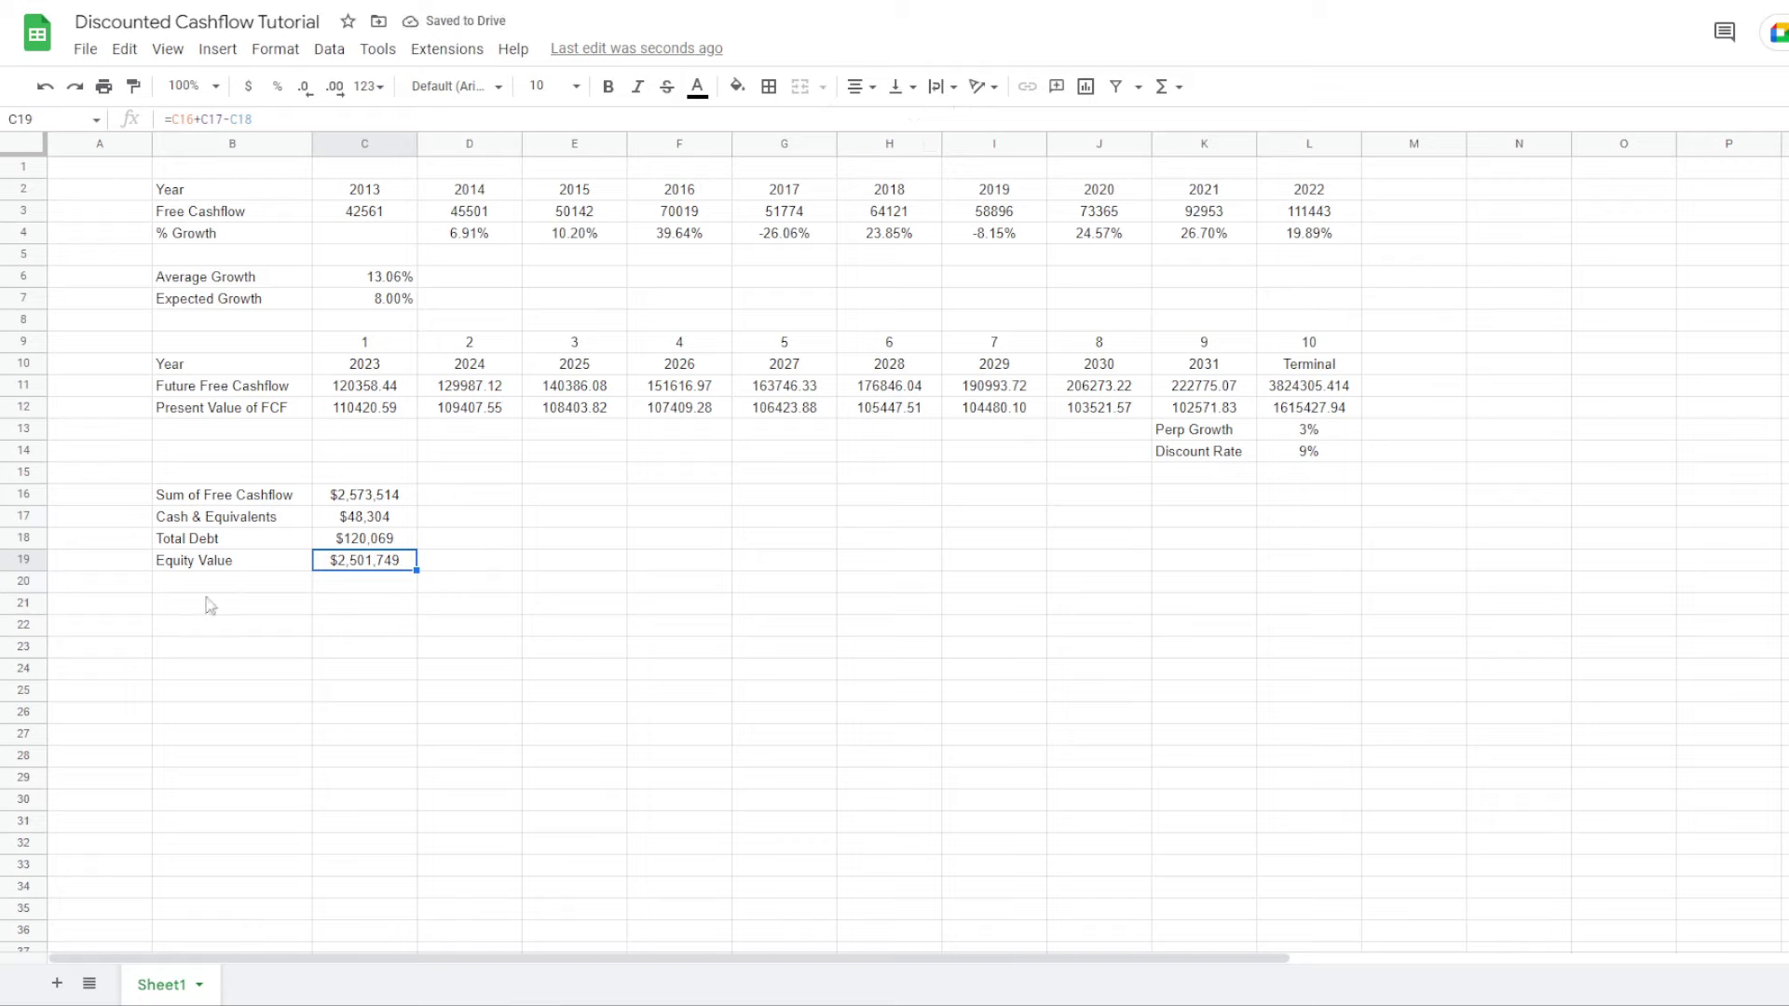
Add the label "Shares Outstanding" in B20
{"action": "left_click", "coordinate": [206, 588]}
{"action": "type", "text": "S"}
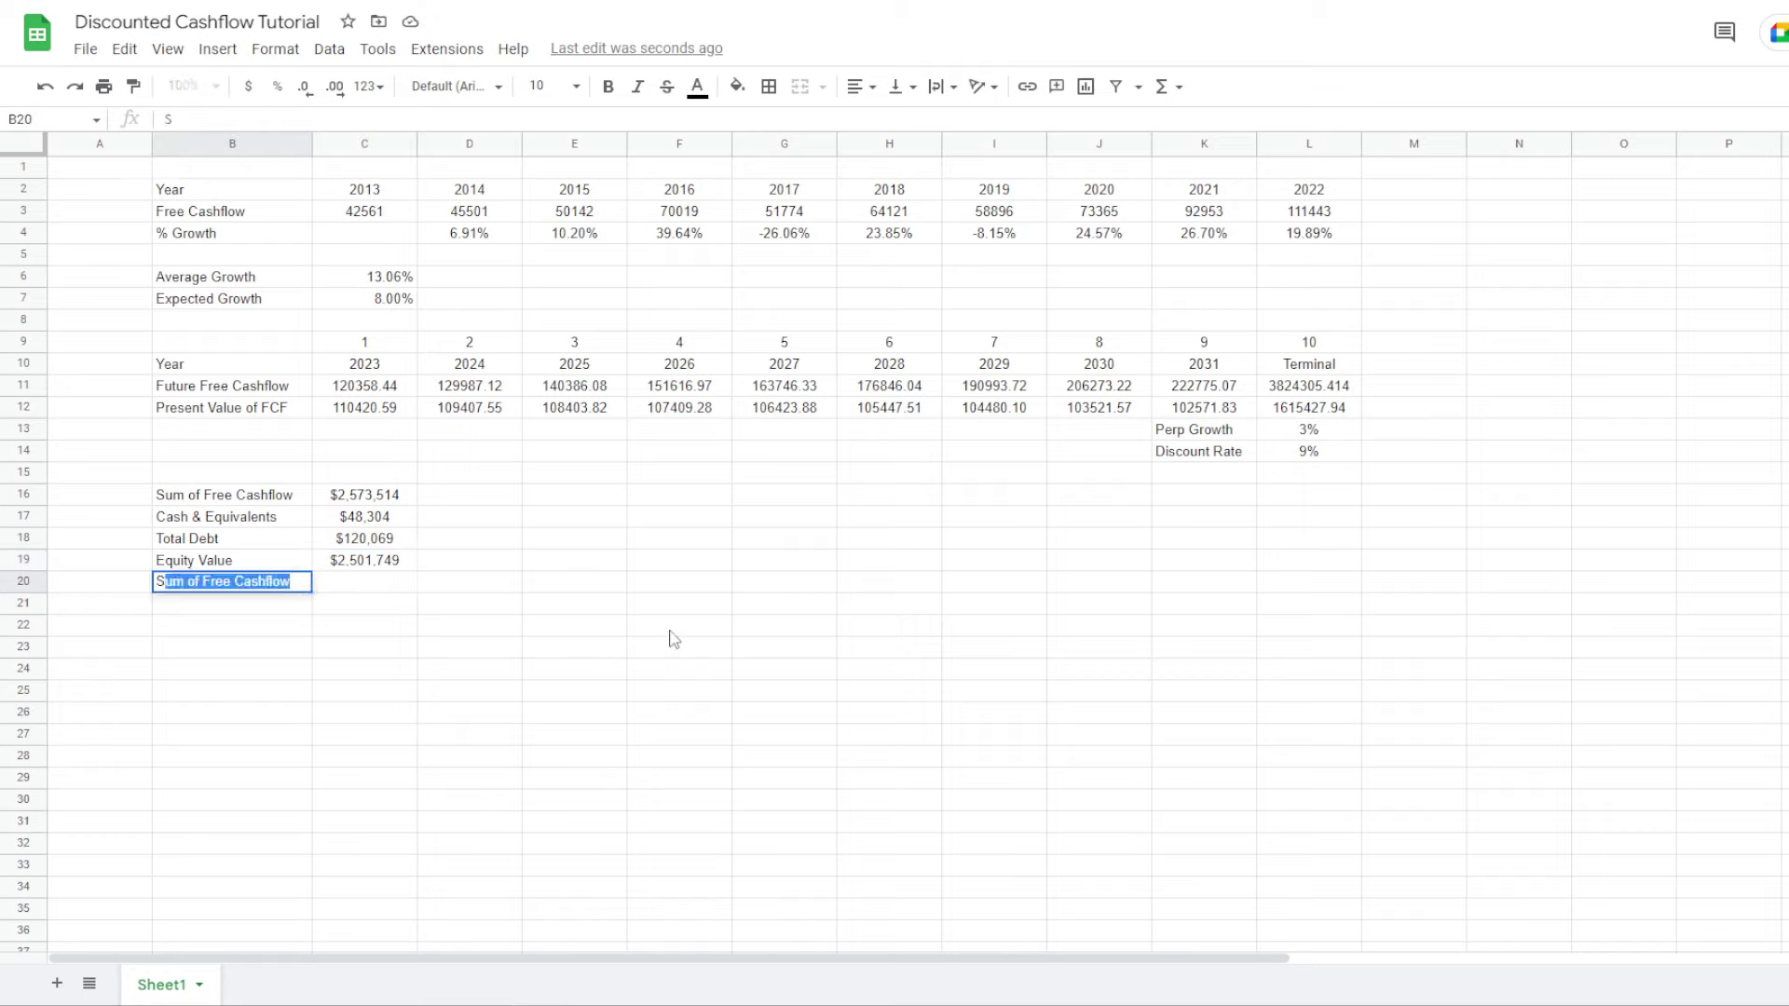
{"action": "type", "text": "ah"}
{"action": "key", "text": "BackSpace"}
{"action": "key", "text": "BackSpace"}
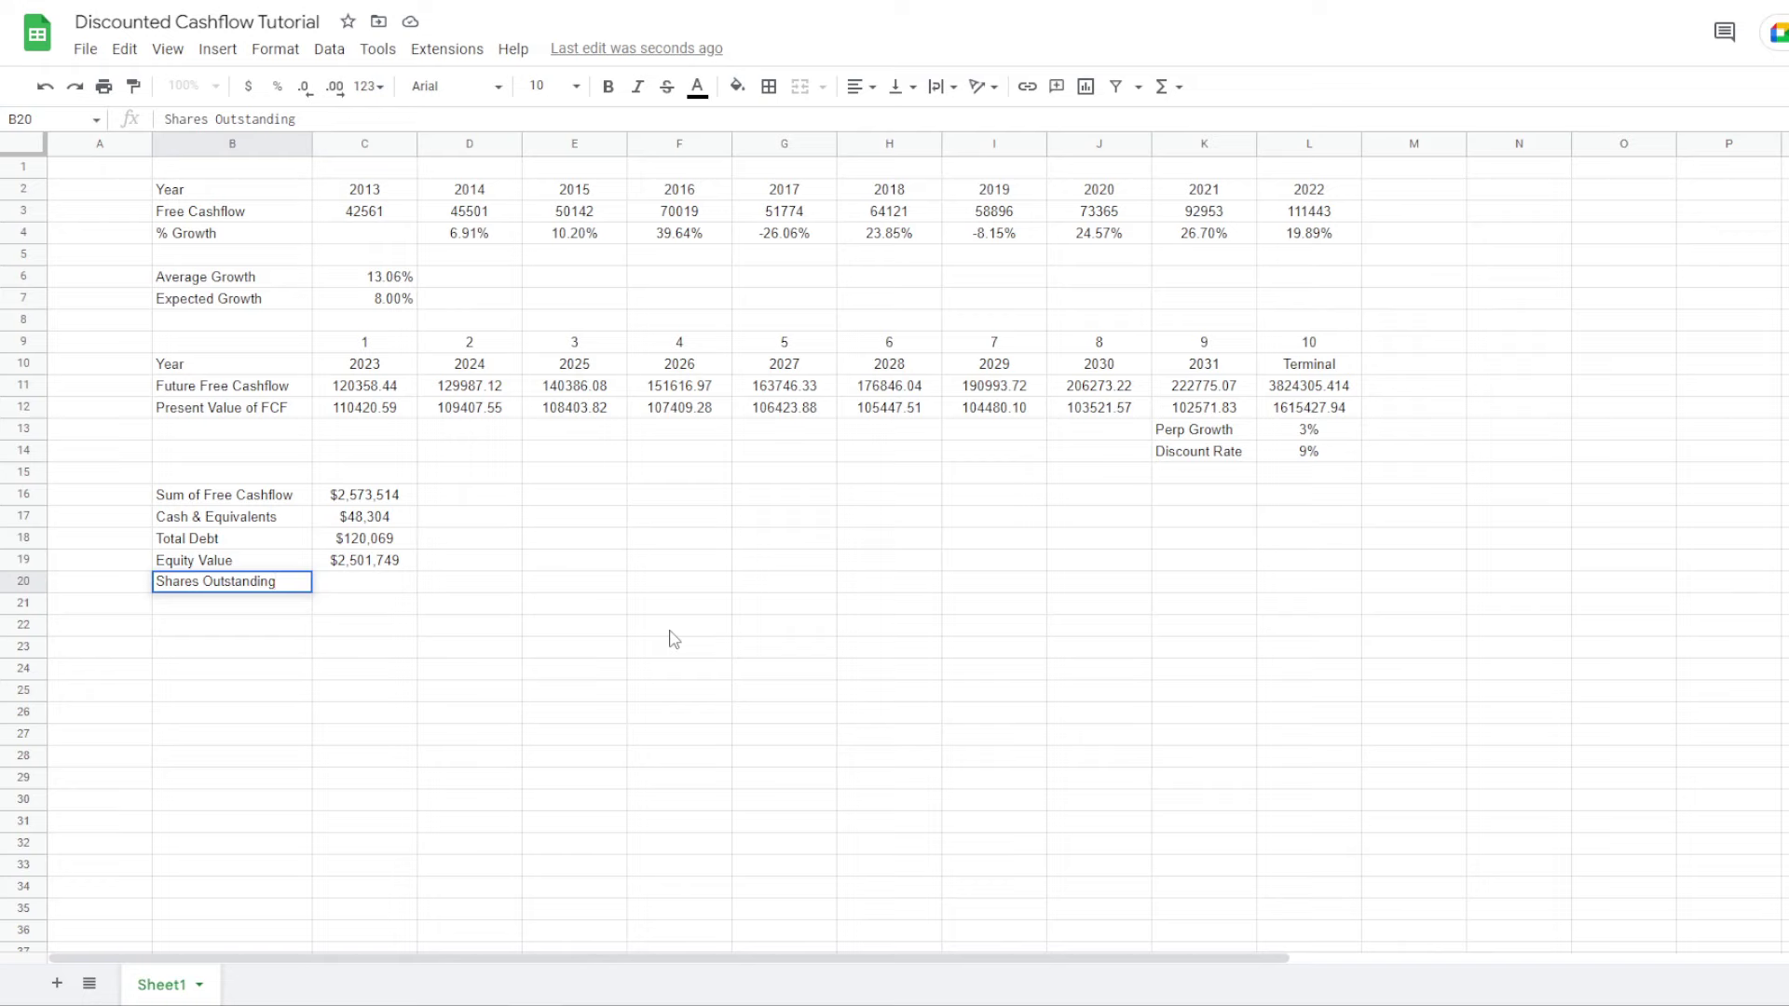
{"action": "key", "text": "Tab"}
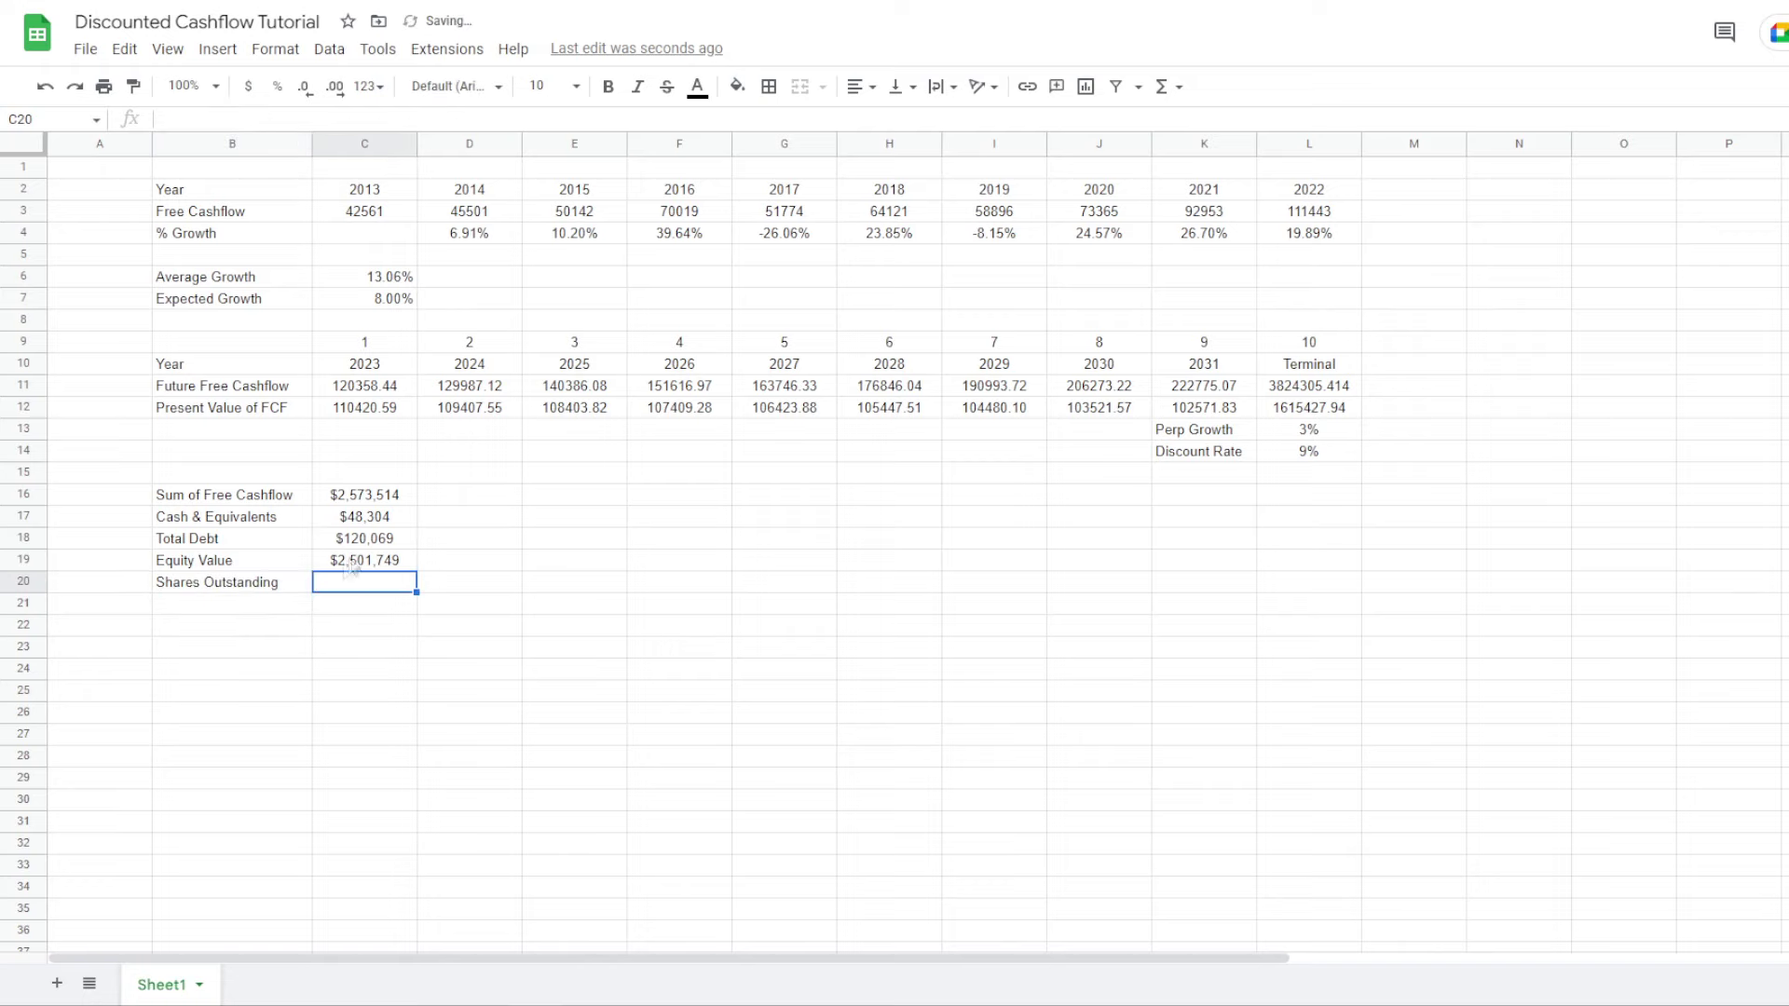
Switch to Yahoo Finance and find Apple's shares outstanding in the Share Statistics section of its statistics
{"action": "key", "text": "ctrl+Tab"}
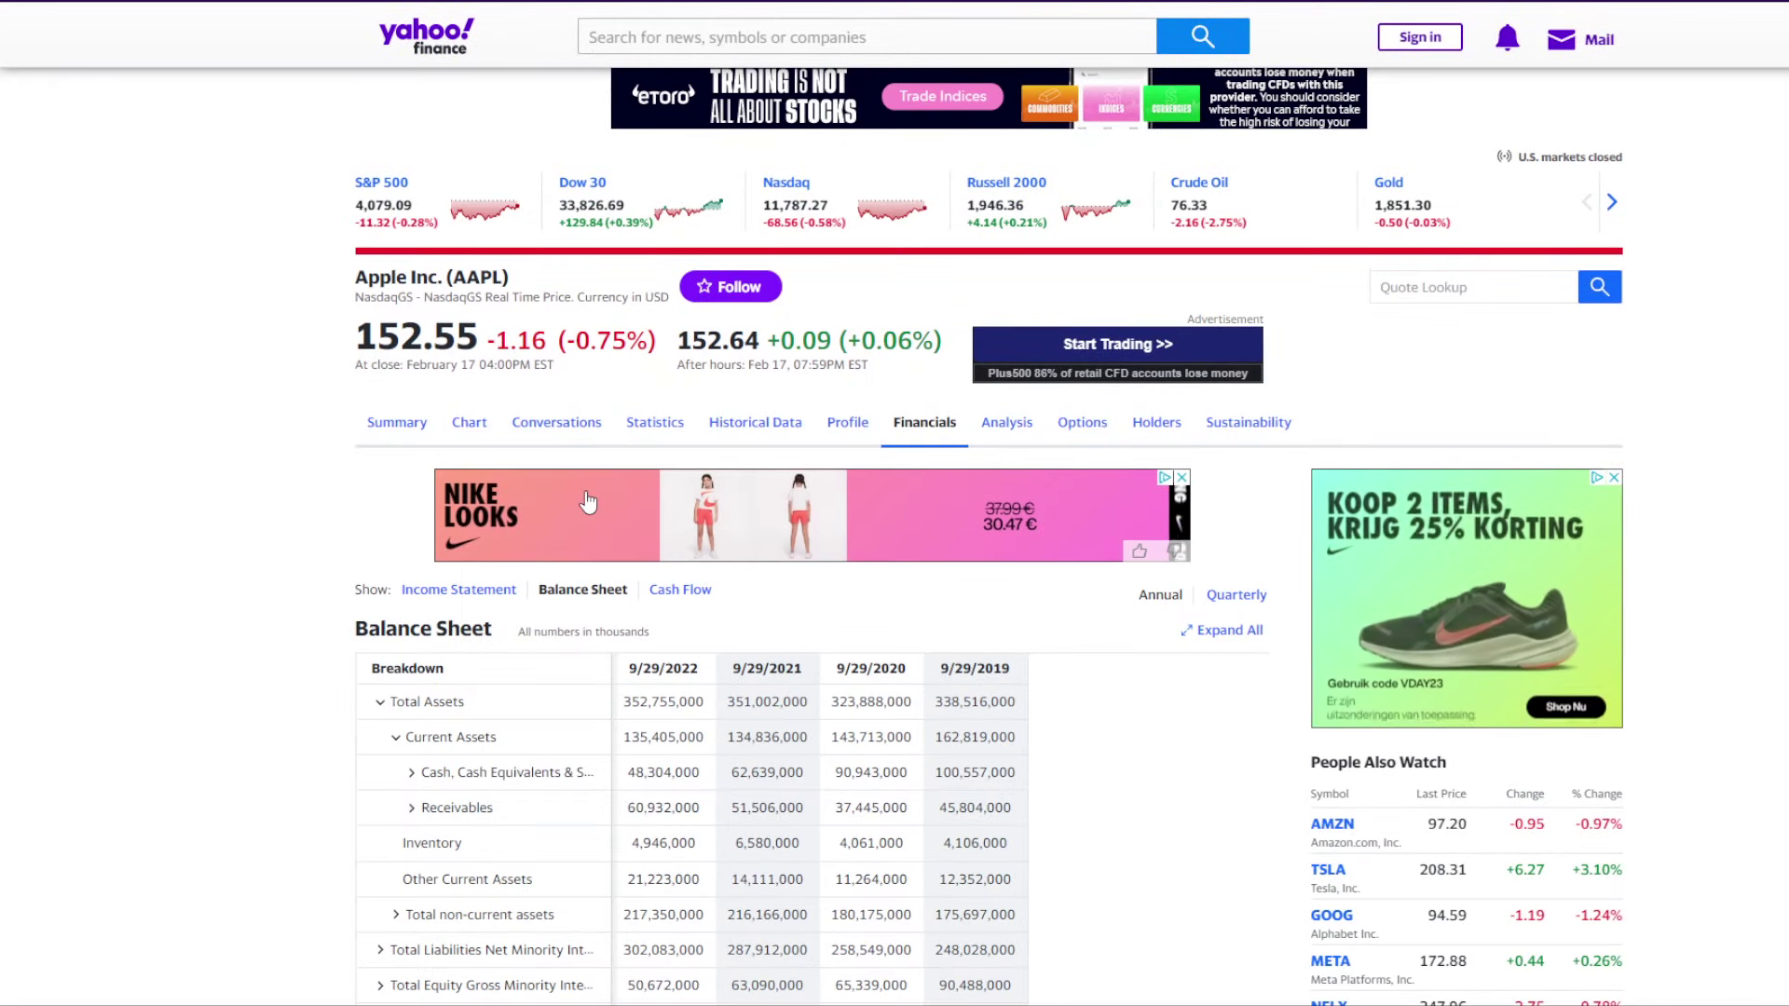
{"action": "left_click", "coordinate": [629, 438]}
{"action": "scroll", "coordinate": [771, 563], "scroll_direction": "down", "scroll_amount": 3}
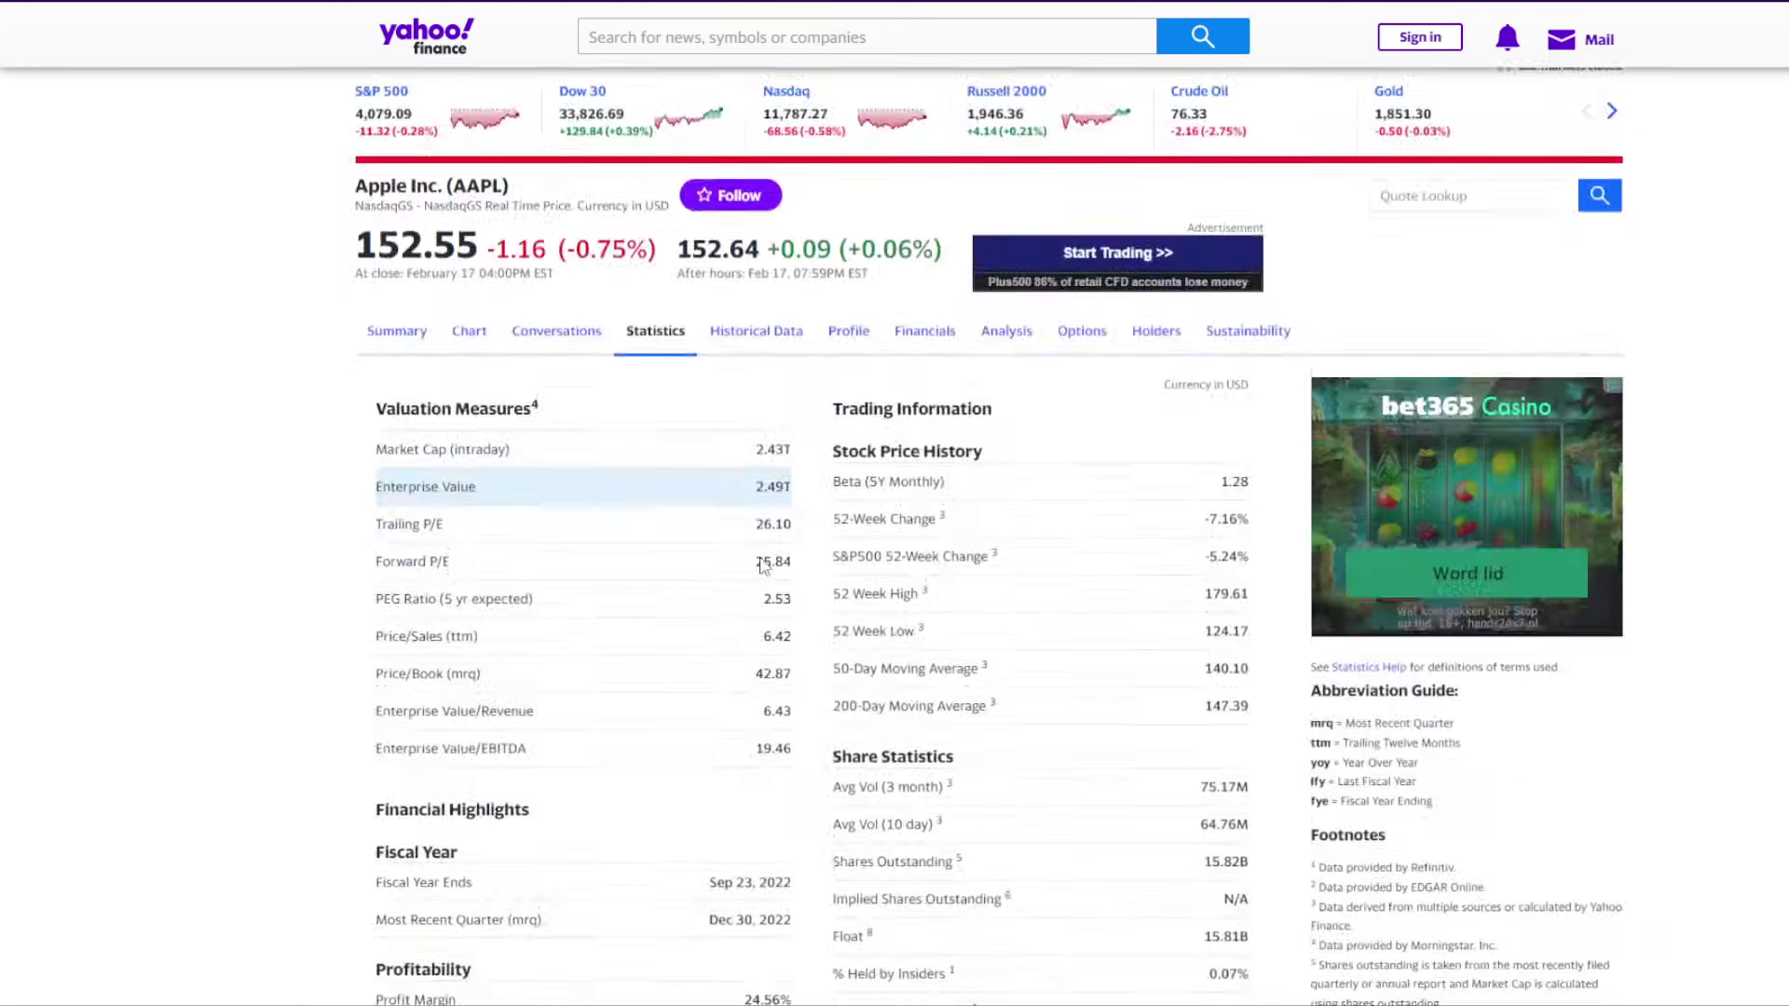
{"action": "scroll", "coordinate": [759, 549], "scroll_direction": "down", "scroll_amount": 2}
{"action": "scroll", "coordinate": [769, 461], "scroll_direction": "up", "scroll_amount": 1}
{"action": "scroll", "coordinate": [801, 541], "scroll_direction": "down", "scroll_amount": 1}
{"action": "left_click_drag", "start_coordinate": [836, 559], "coordinate": [838, 473]}
{"action": "left_click_drag", "start_coordinate": [962, 552], "coordinate": [832, 551]}
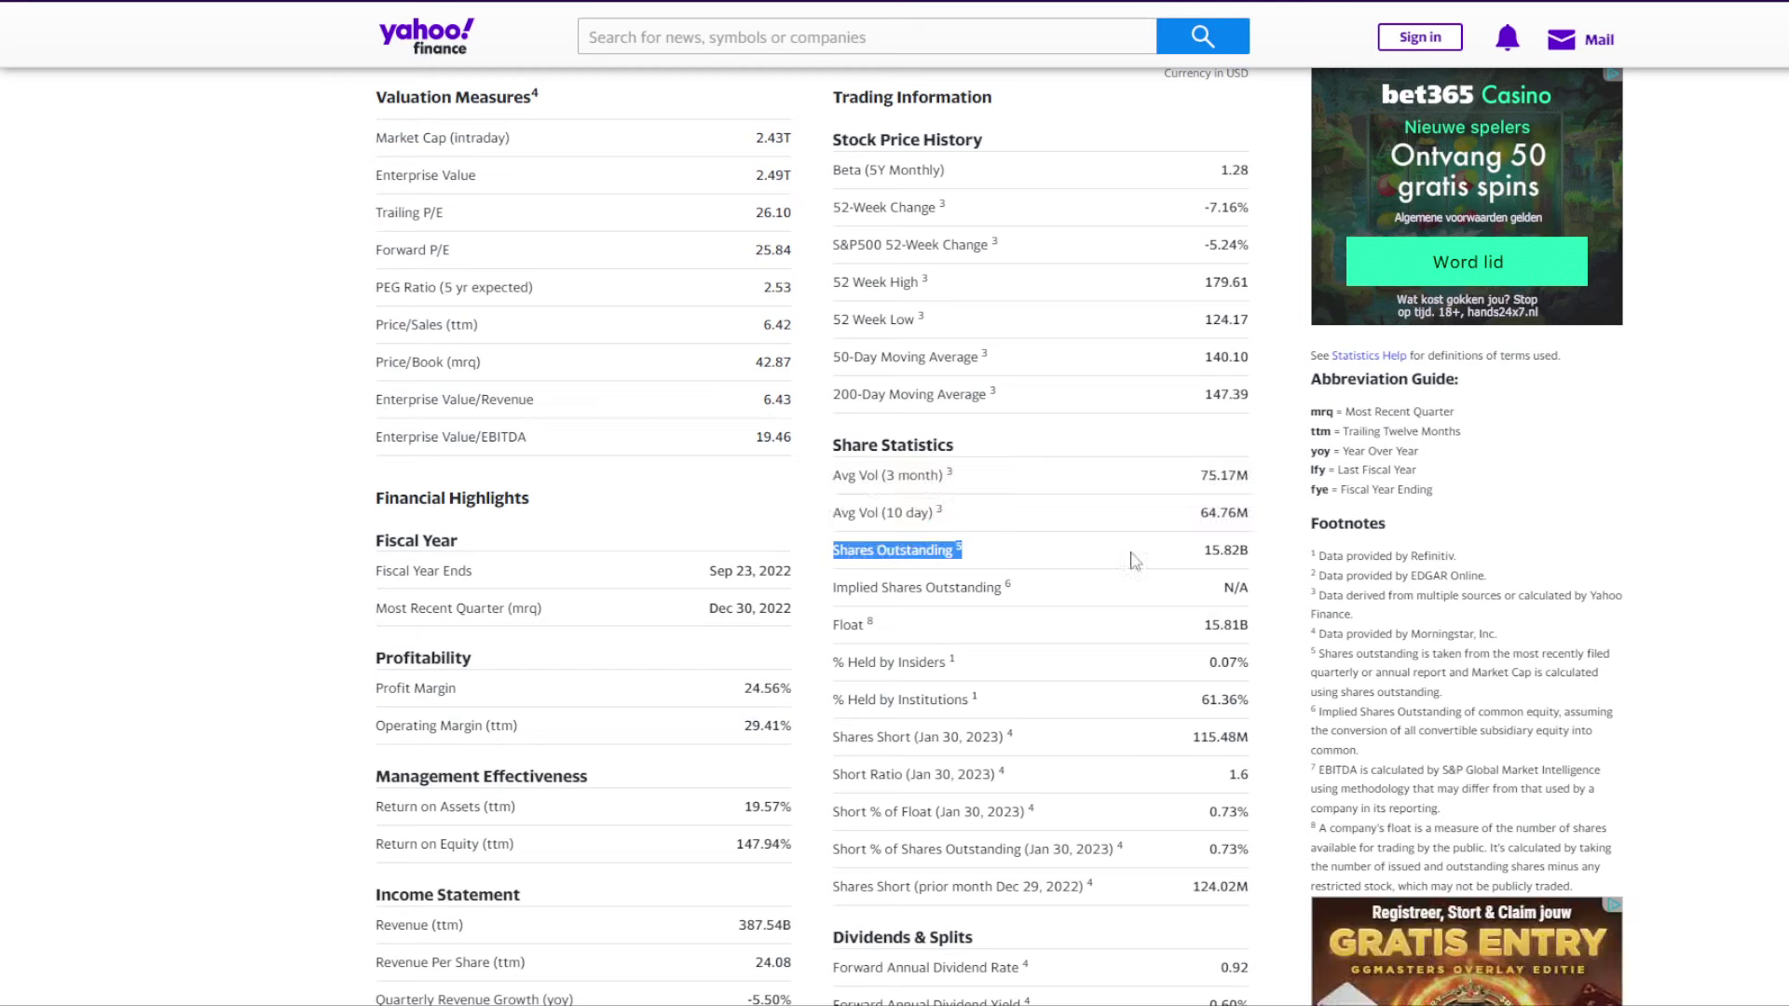
{"action": "left_click_drag", "start_coordinate": [1203, 550], "coordinate": [1232, 557]}
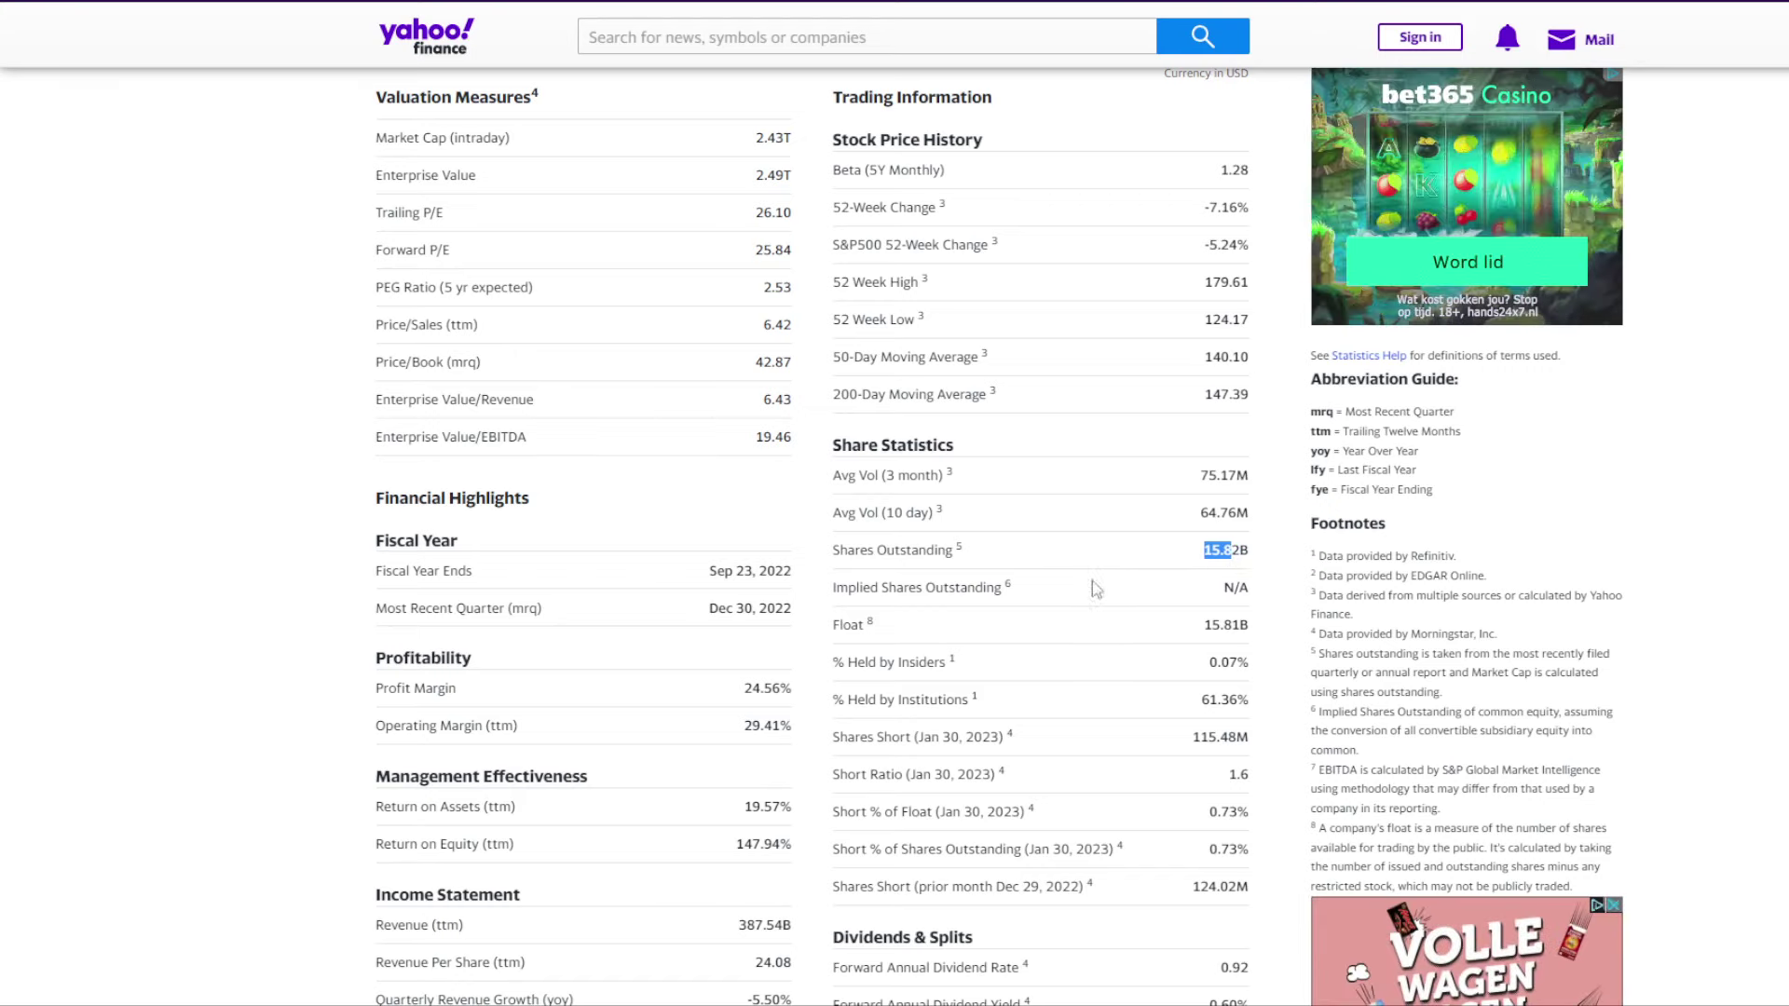
Switch back to the spreadsheet and enter 15820 as the shares outstanding in C20
{"action": "key", "text": "alt+Tab"}
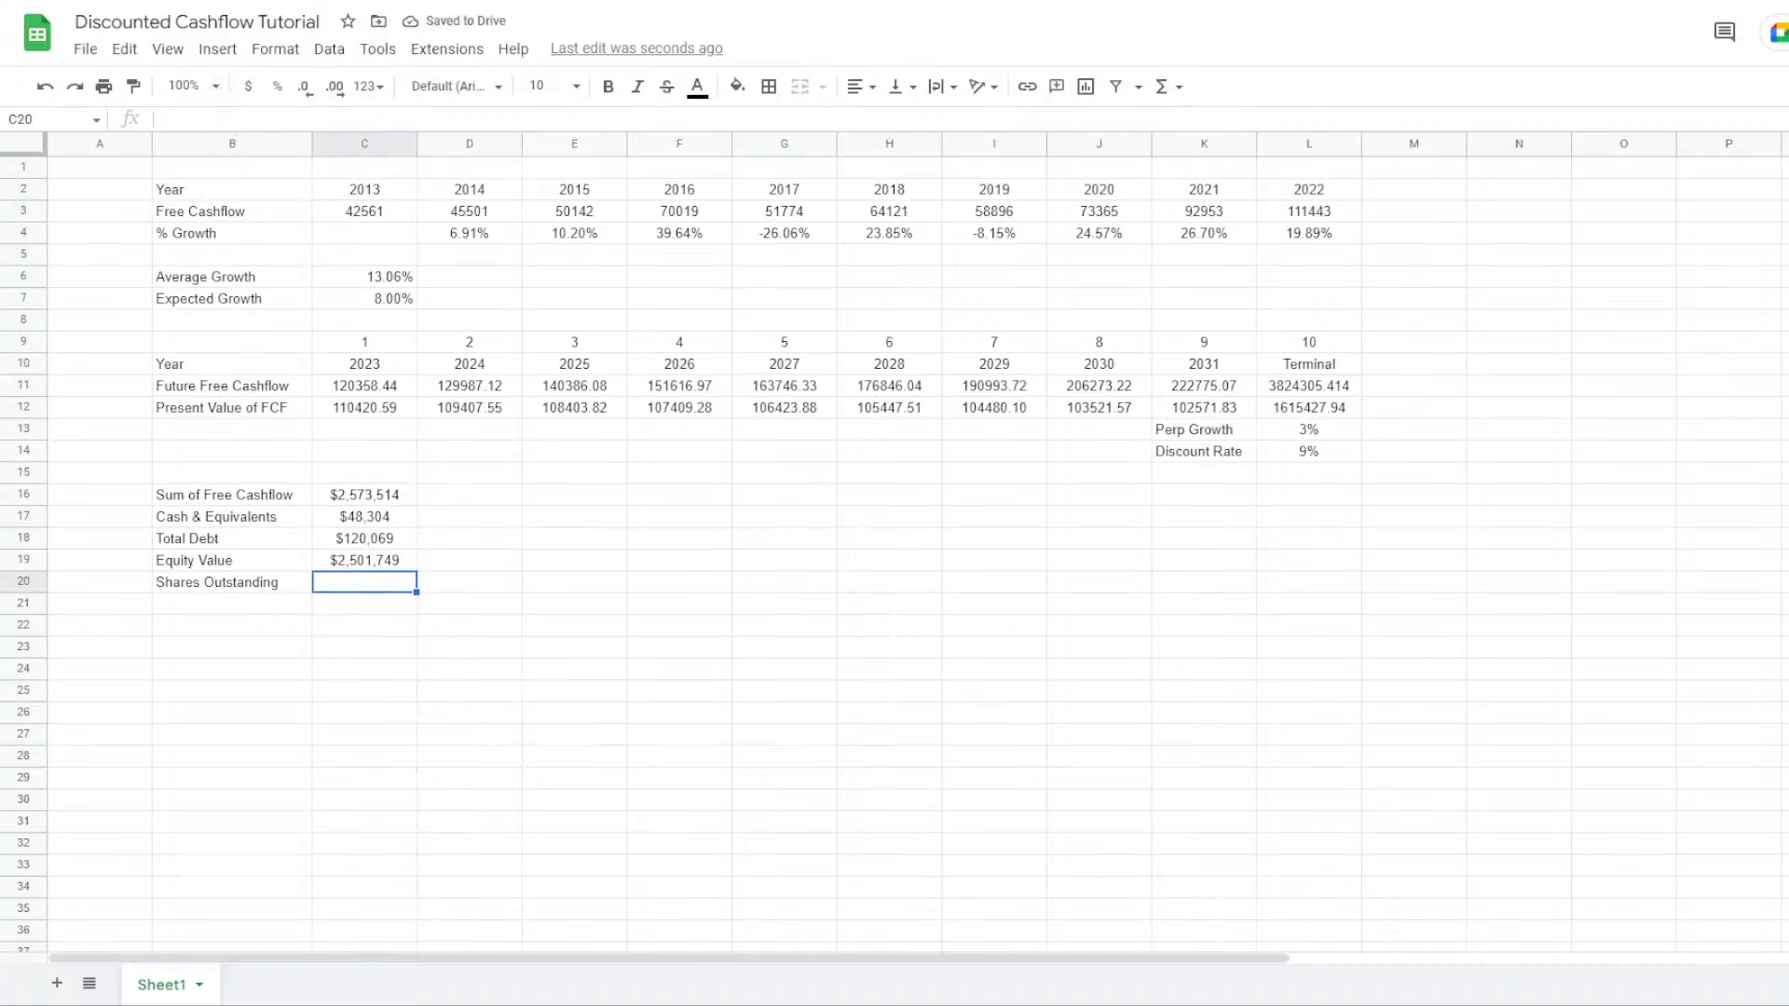
{"action": "type", "text": "15800"}
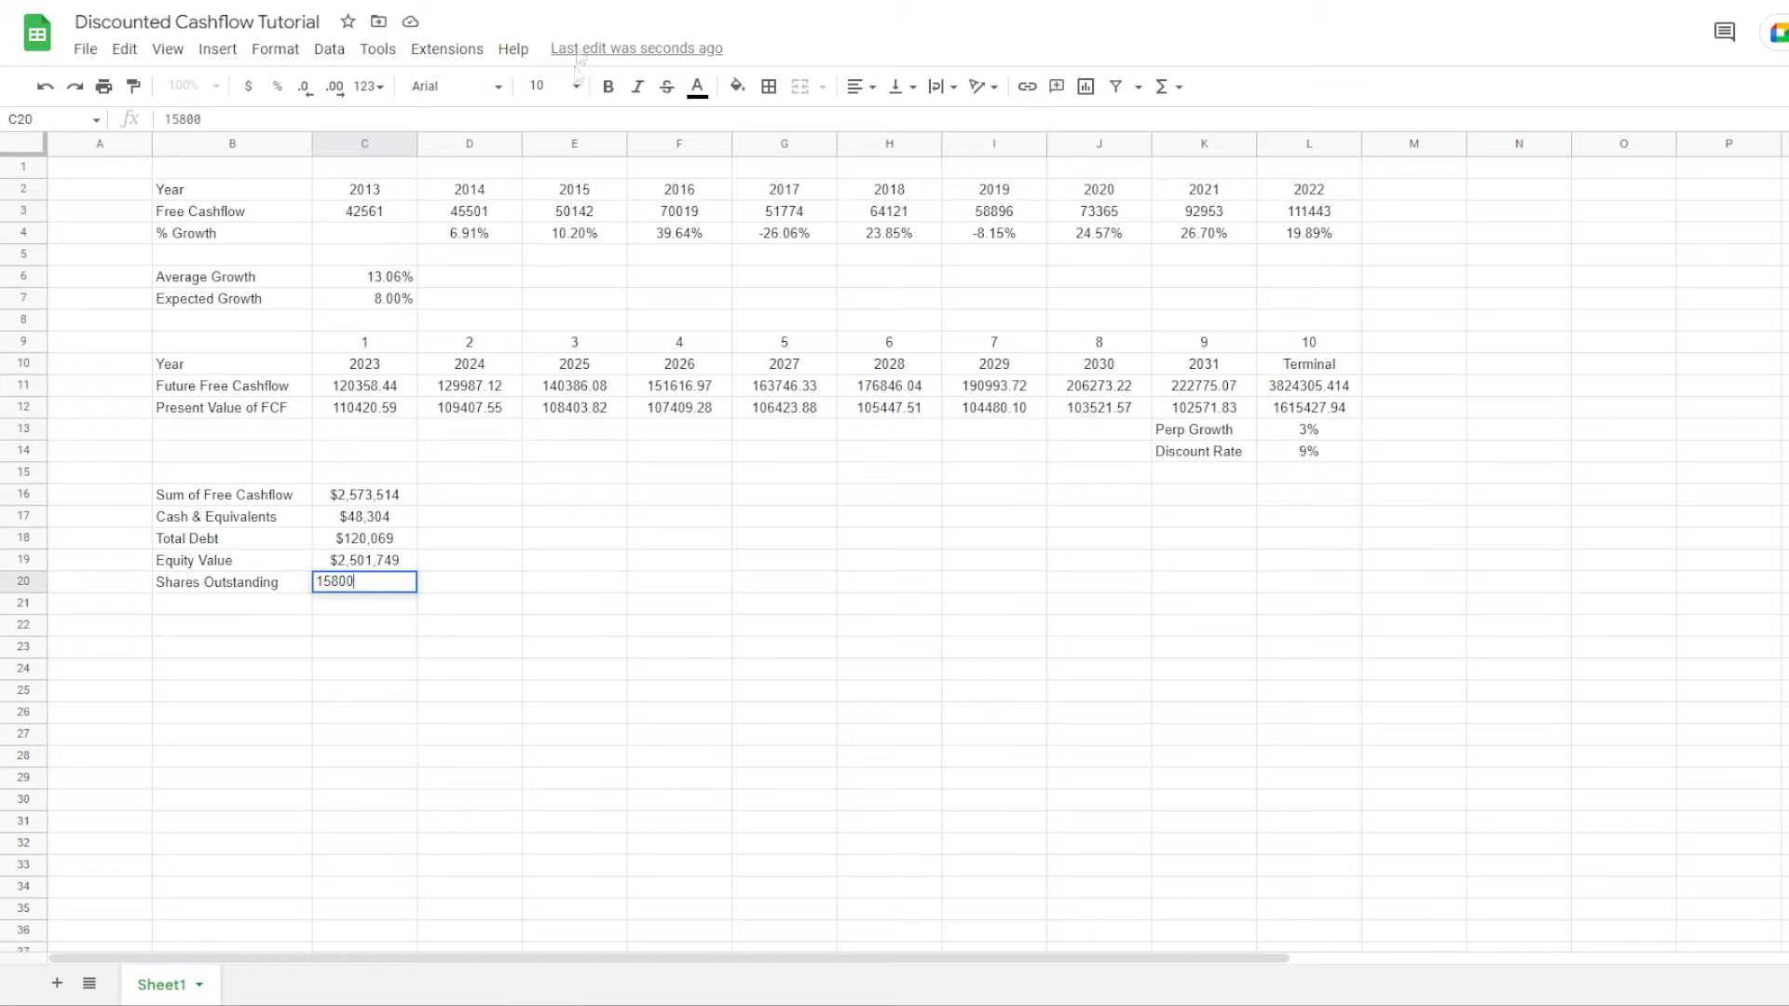
{"action": "key", "text": "alt+Tab"}
{"action": "key", "text": "alt+Tab"}
{"action": "type", "text": "0"}
{"action": "key", "text": "Return"}
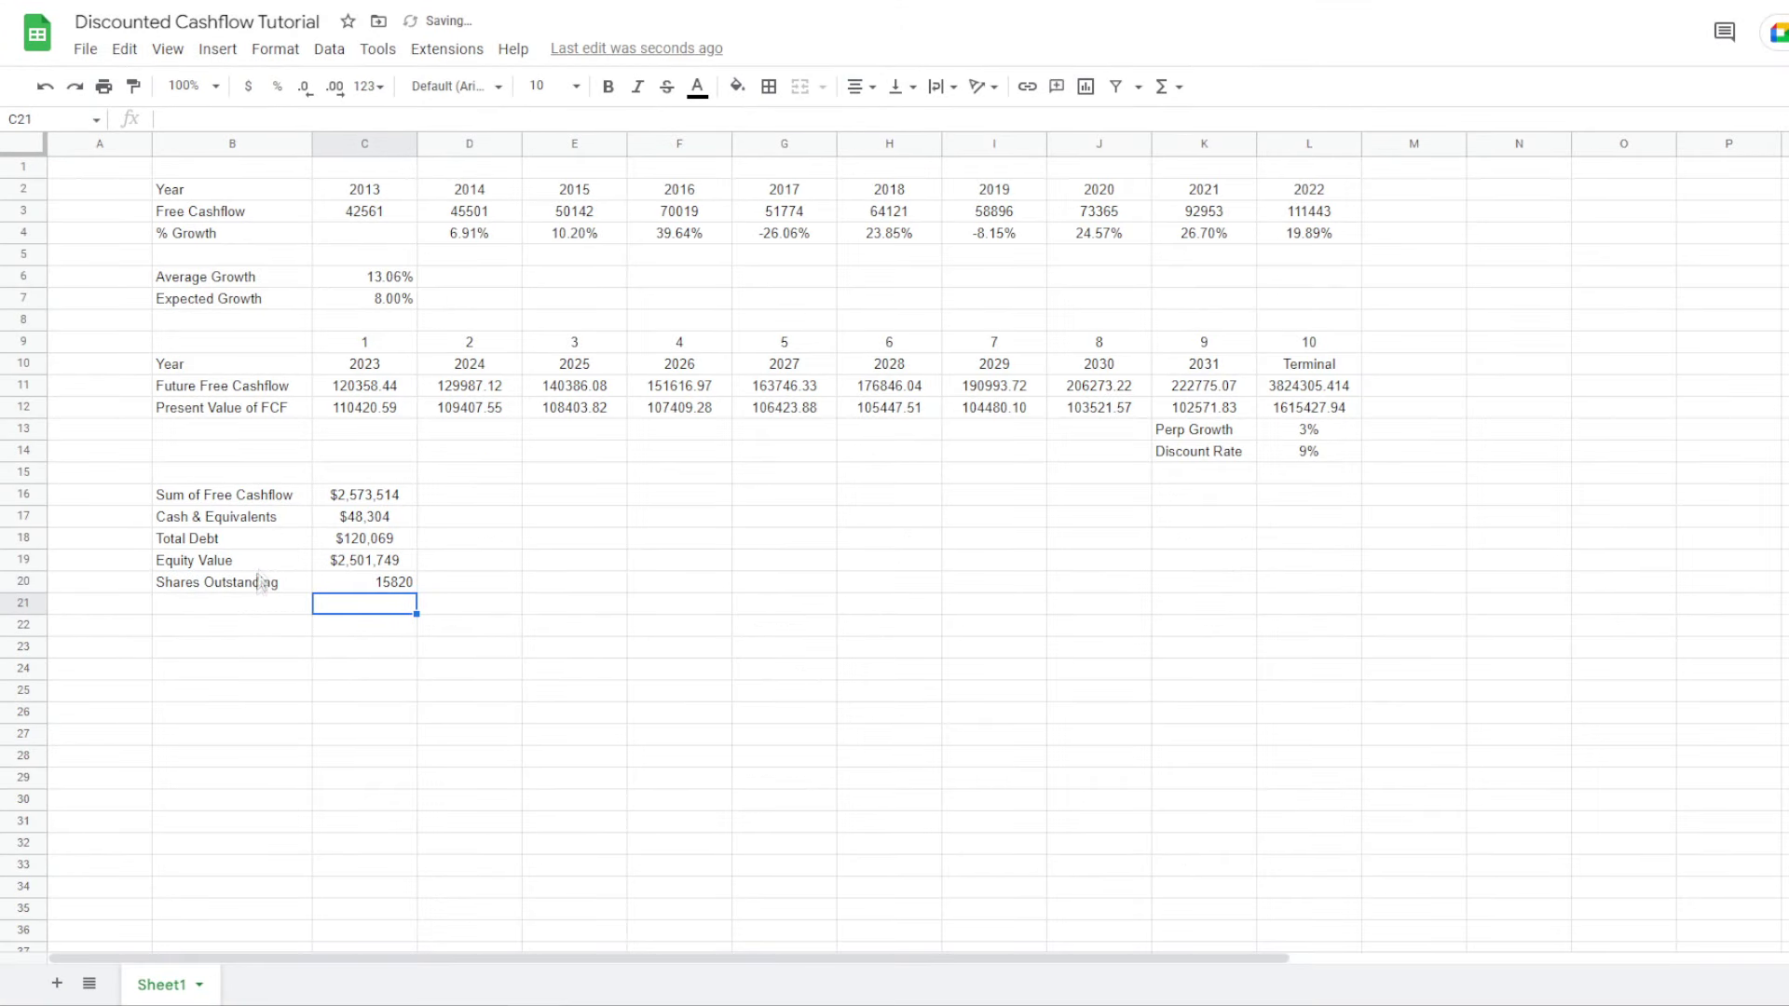
Add the label "Intrinsic Value" in B21
{"action": "left_click", "coordinate": [258, 613]}
{"action": "type", "text": "P"}
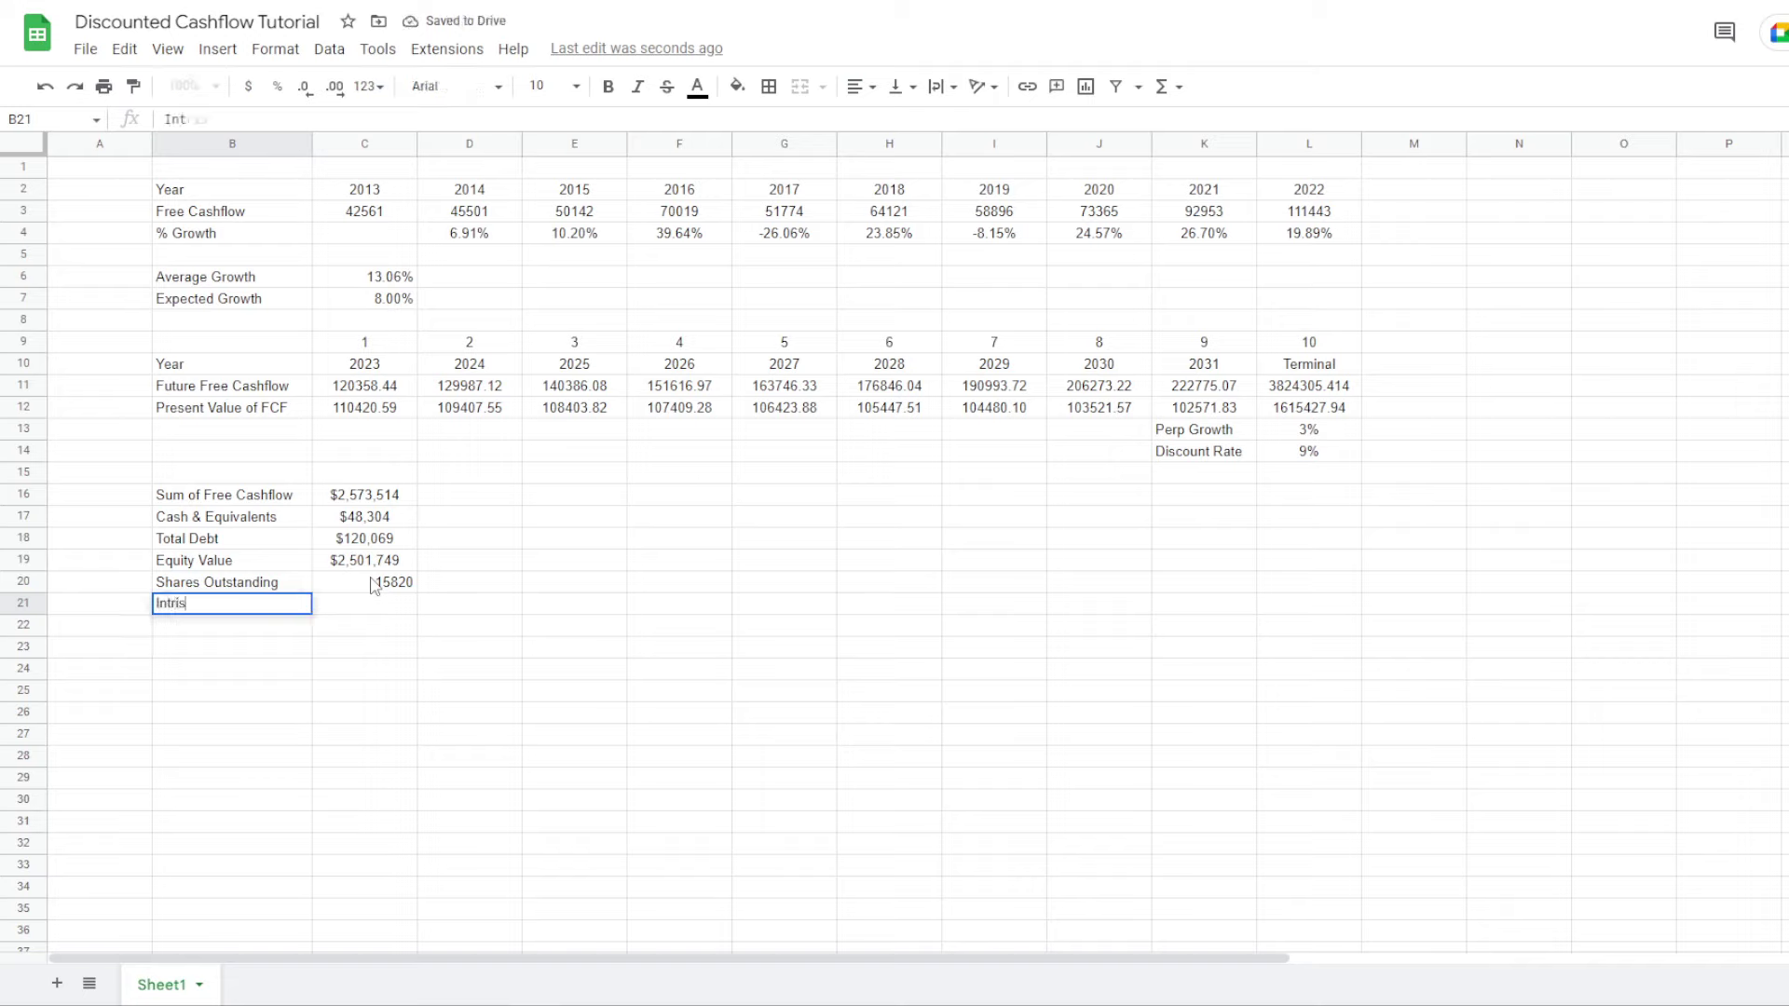
{"action": "type", "text": "ntrinsic Value"}
{"action": "key", "text": "Return"}
Center-align the shares outstanding value in C20, keeping it in its cell
{"action": "left_click", "coordinate": [384, 579]}
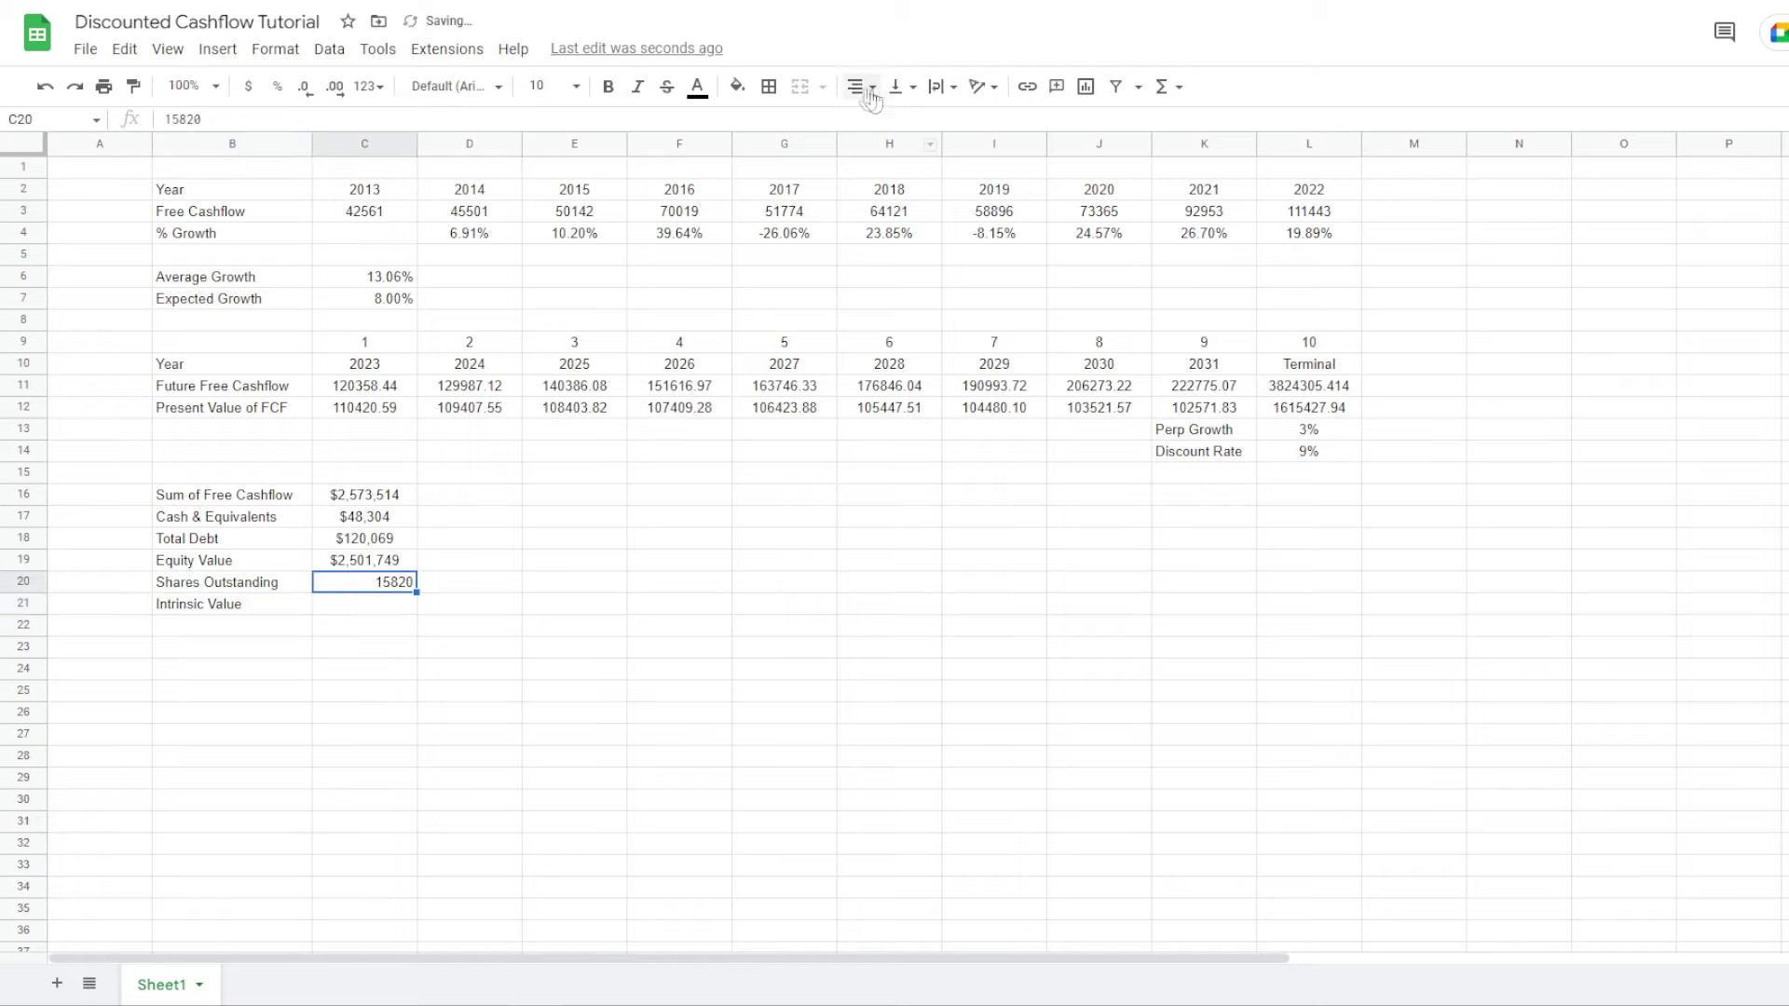
{"action": "left_click_drag", "start_coordinate": [395, 591], "coordinate": [393, 609]}
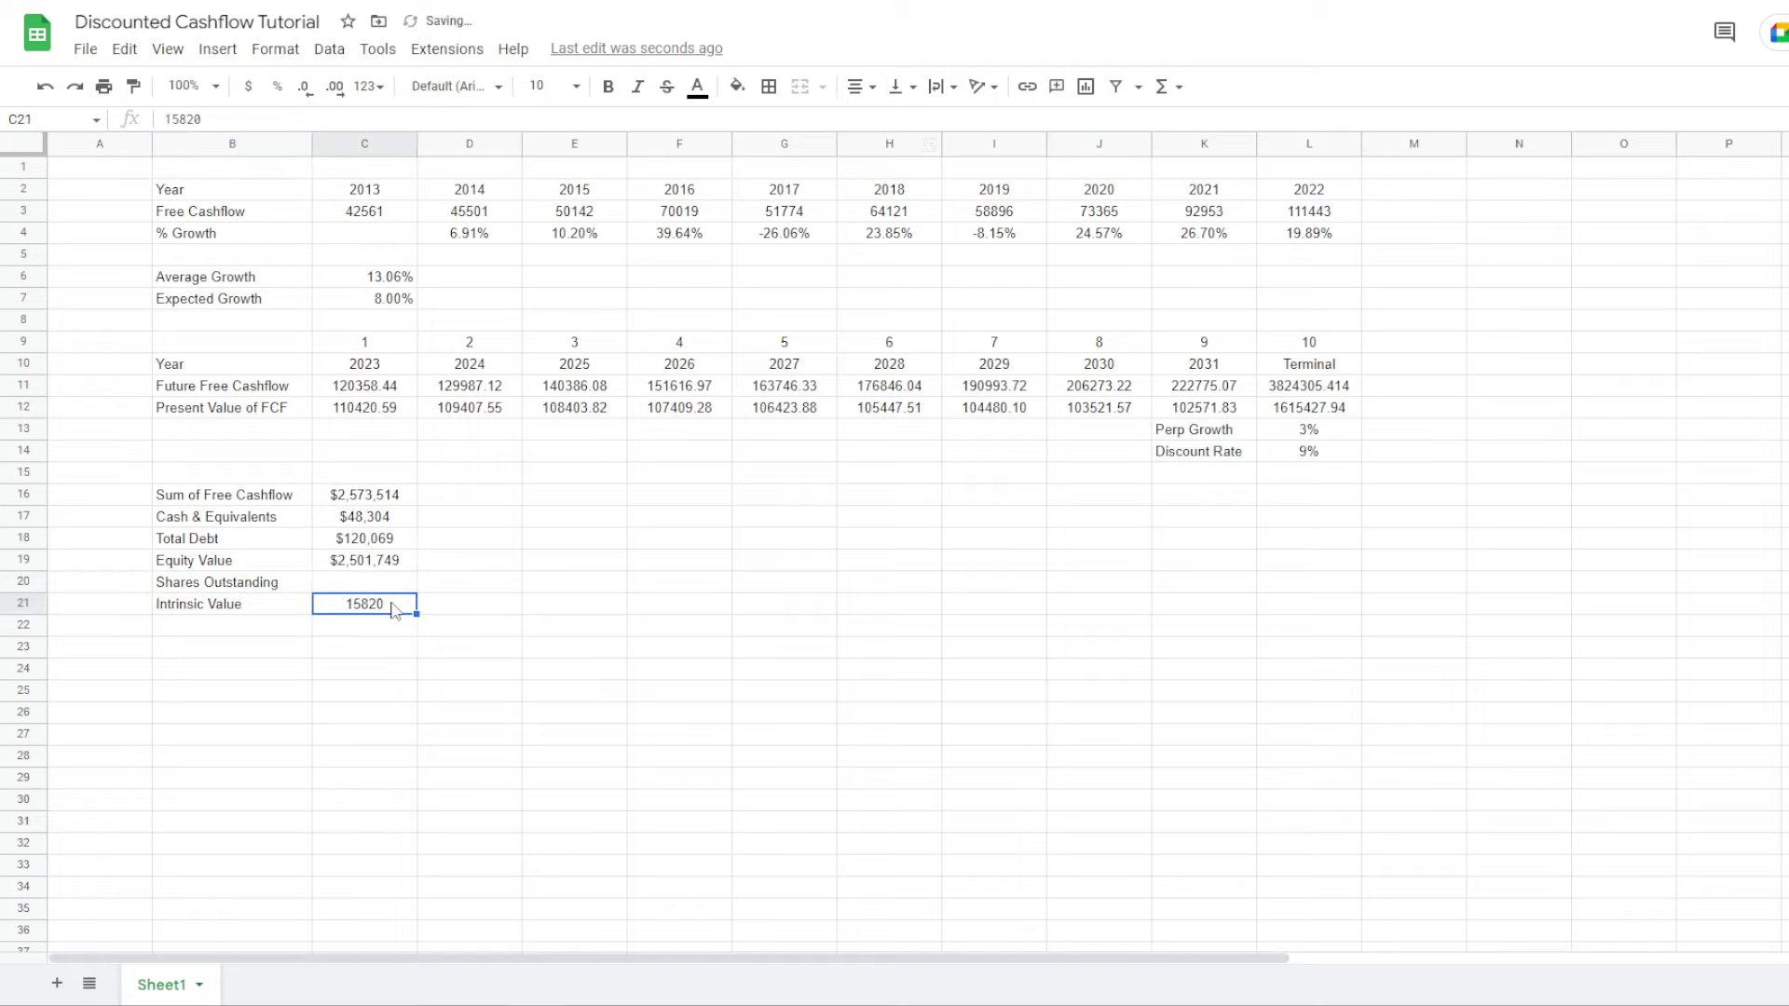
{"action": "key", "text": "ctrl+z"}
Calculate the intrinsic value per share in C21 with the formula =C19/C20
{"action": "type", "text": "="}
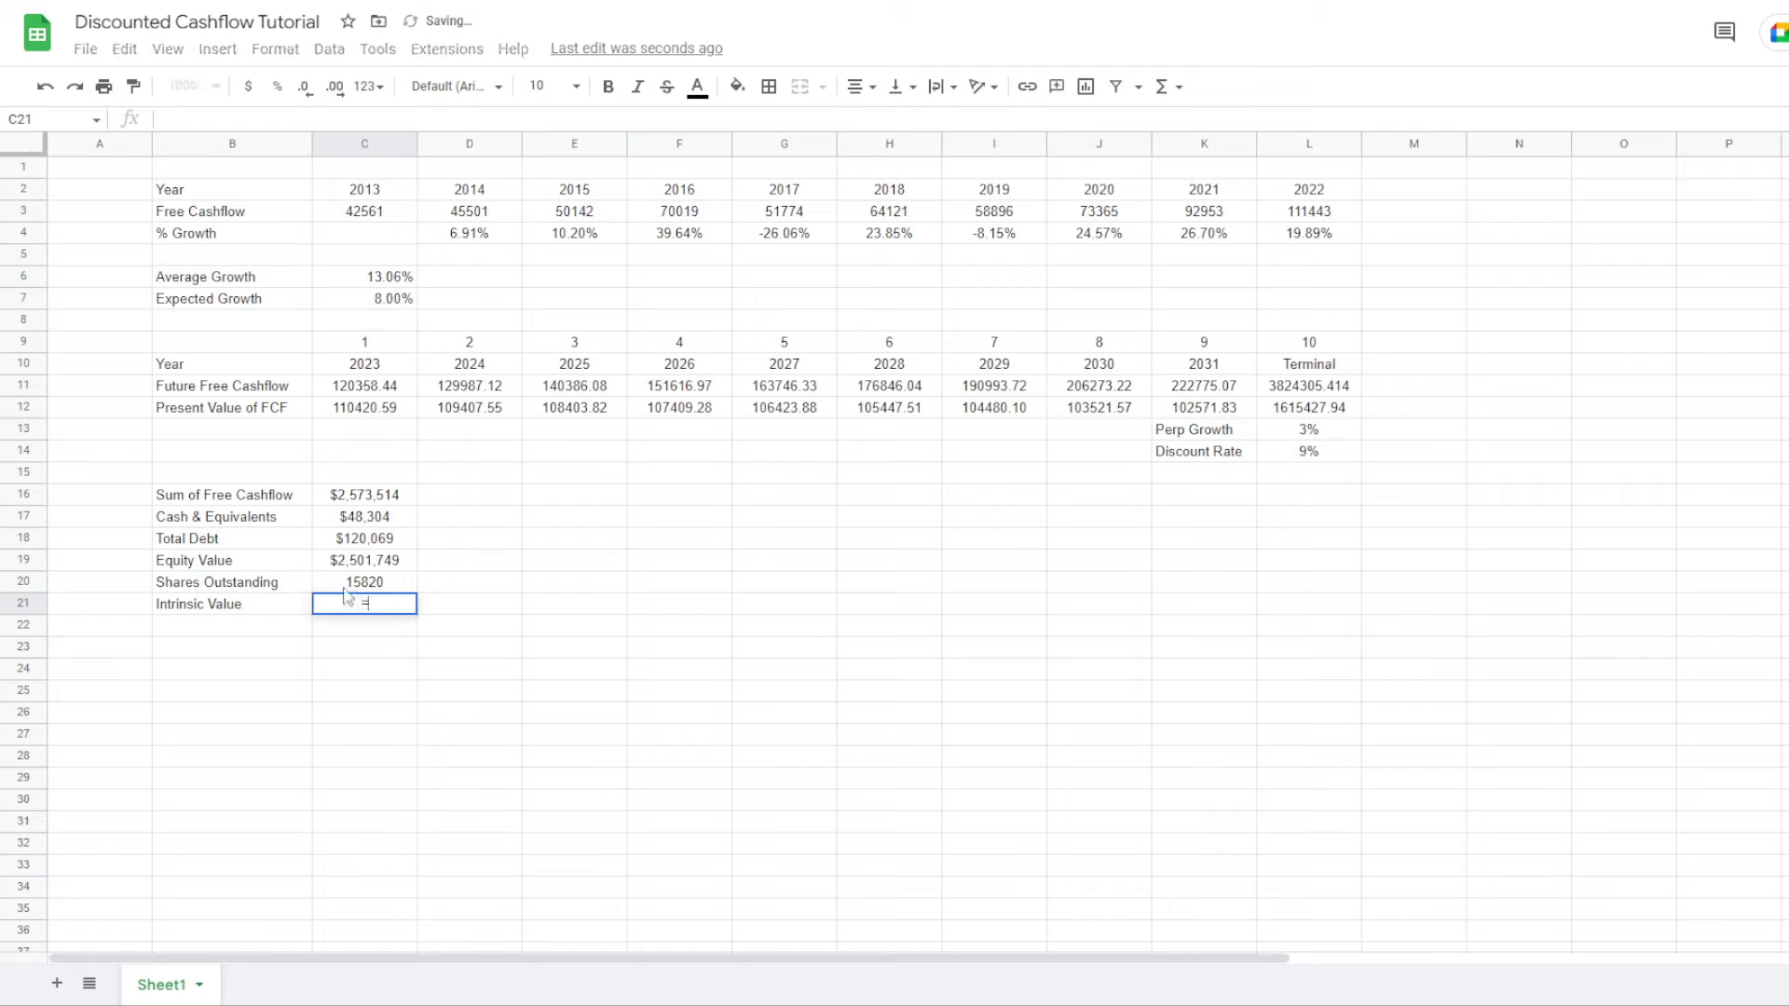
{"action": "left_click", "coordinate": [341, 563]}
{"action": "type", "text": "/"}
{"action": "left_click", "coordinate": [398, 582]}
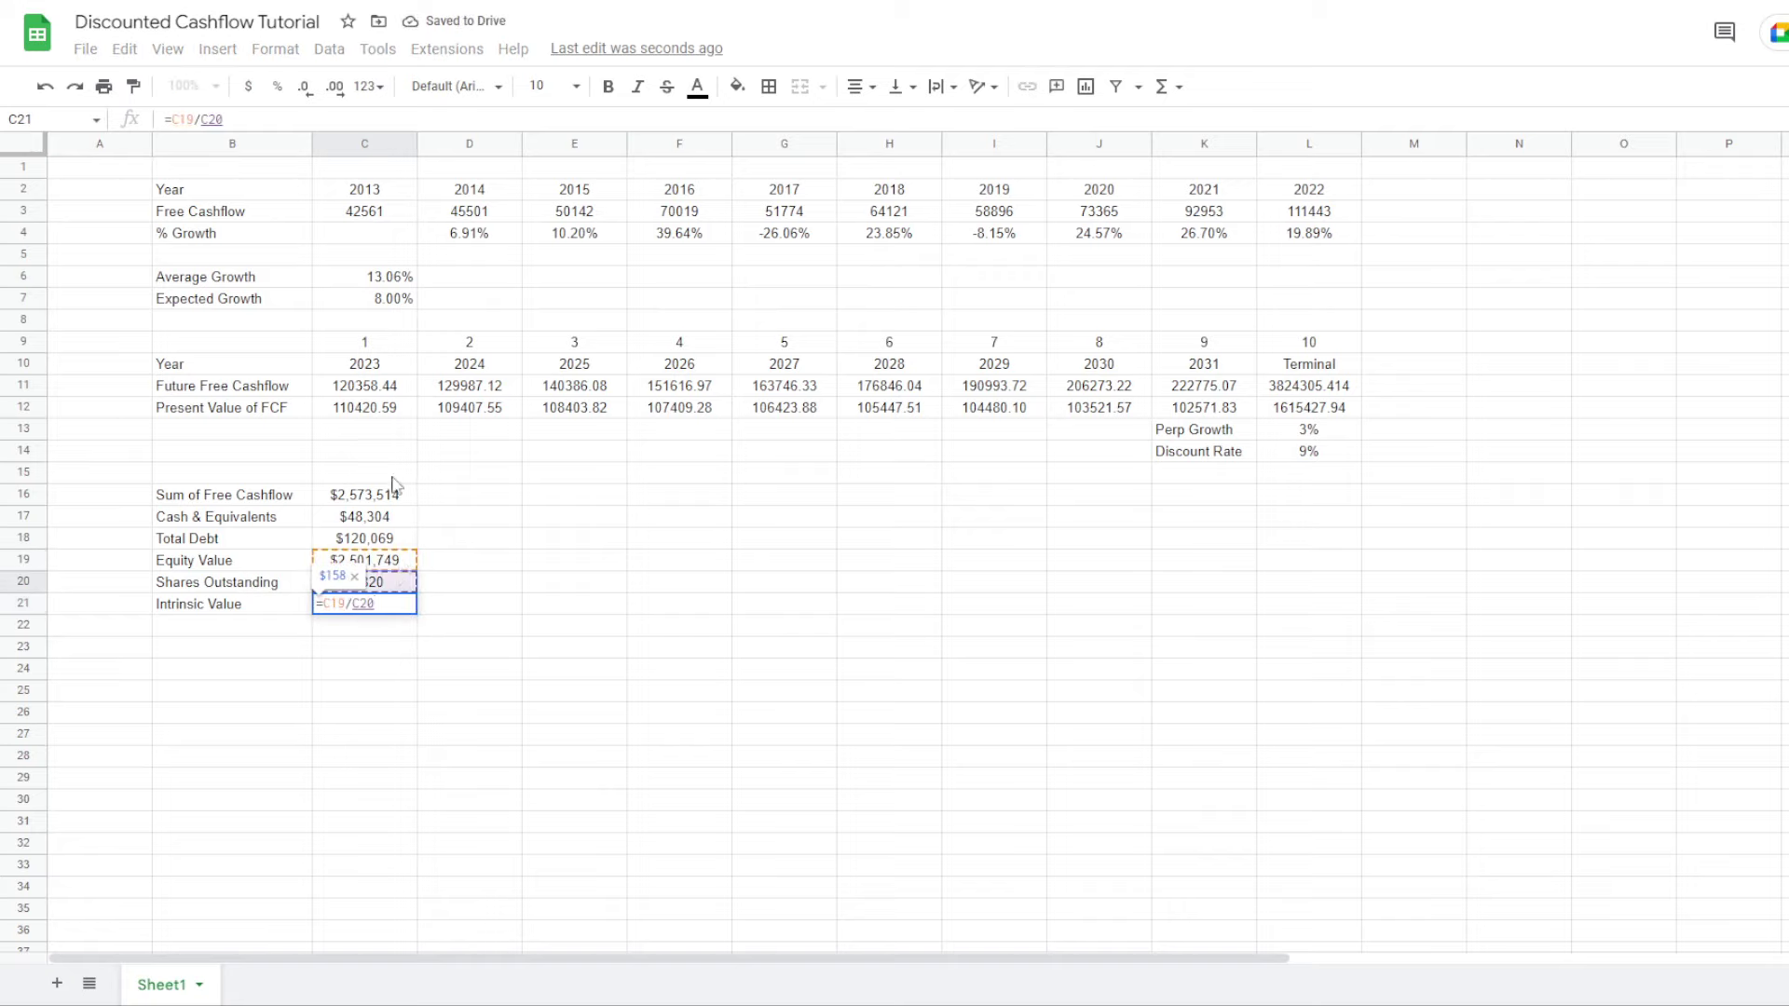
{"action": "key", "text": "Return"}
{"action": "left_click", "coordinate": [361, 608]}
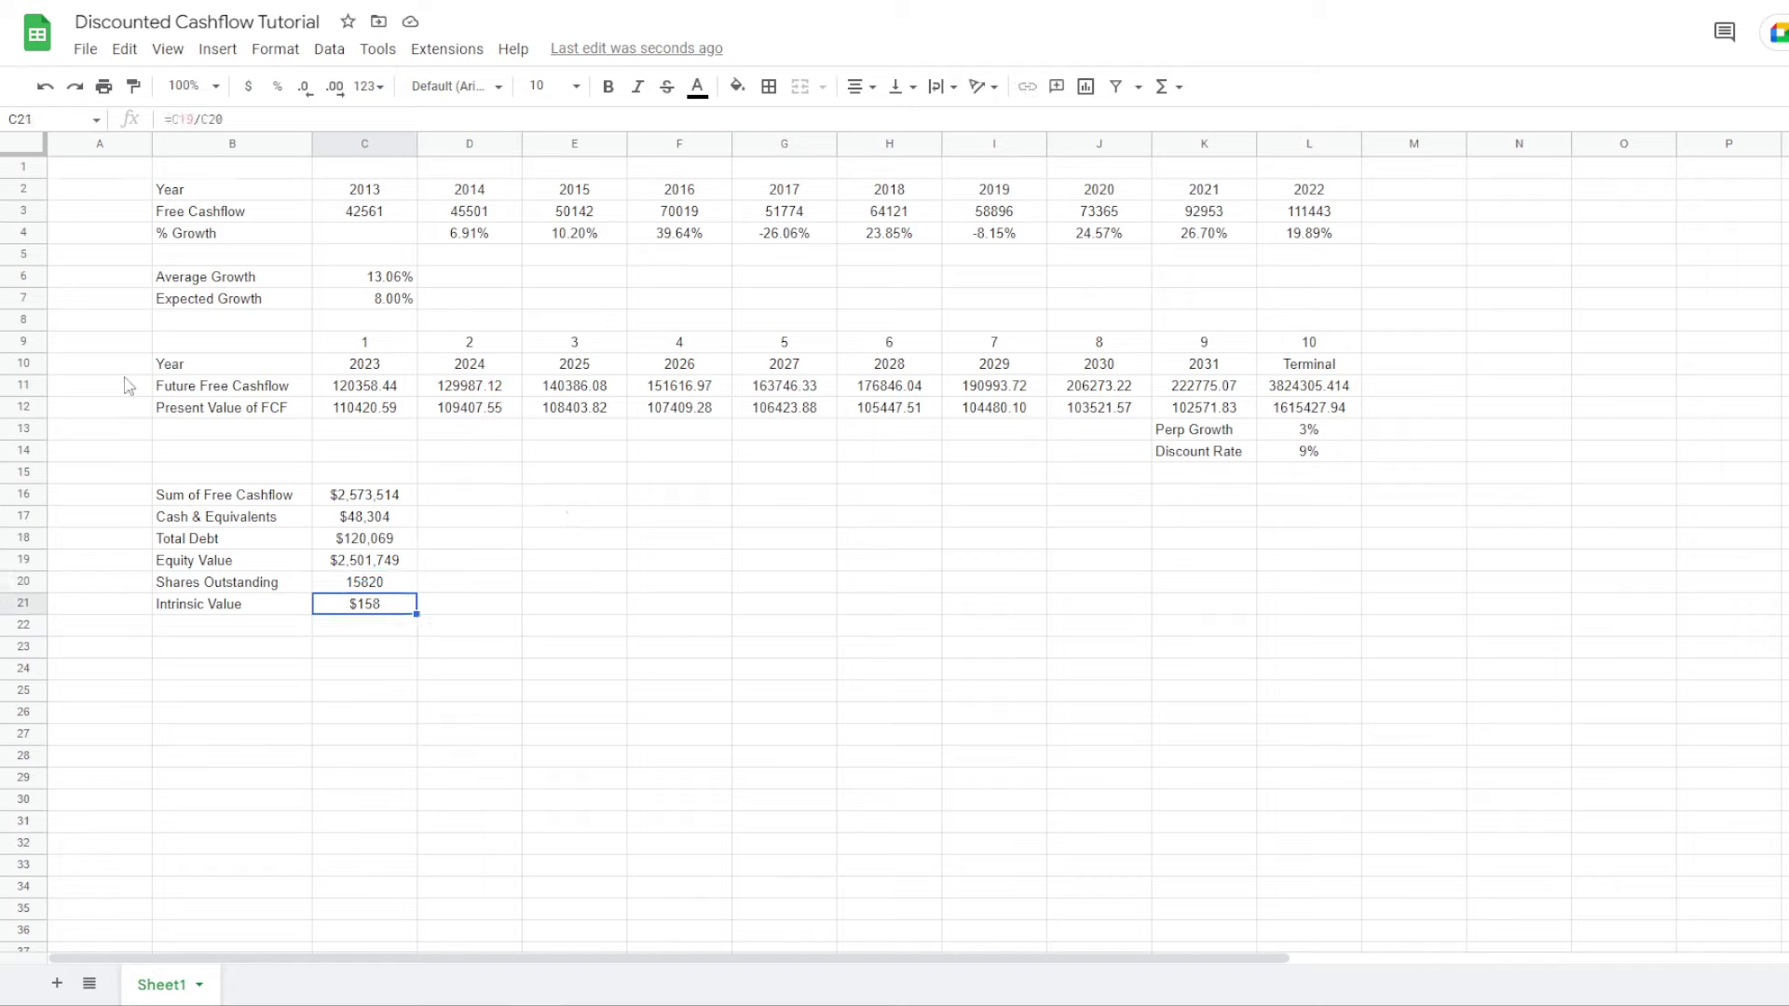
Label B22 "Current Price", B23 "Upside $" and B24 "Upside %"
{"action": "left_click", "coordinate": [266, 627]}
{"action": "type", "text": "Current p"}
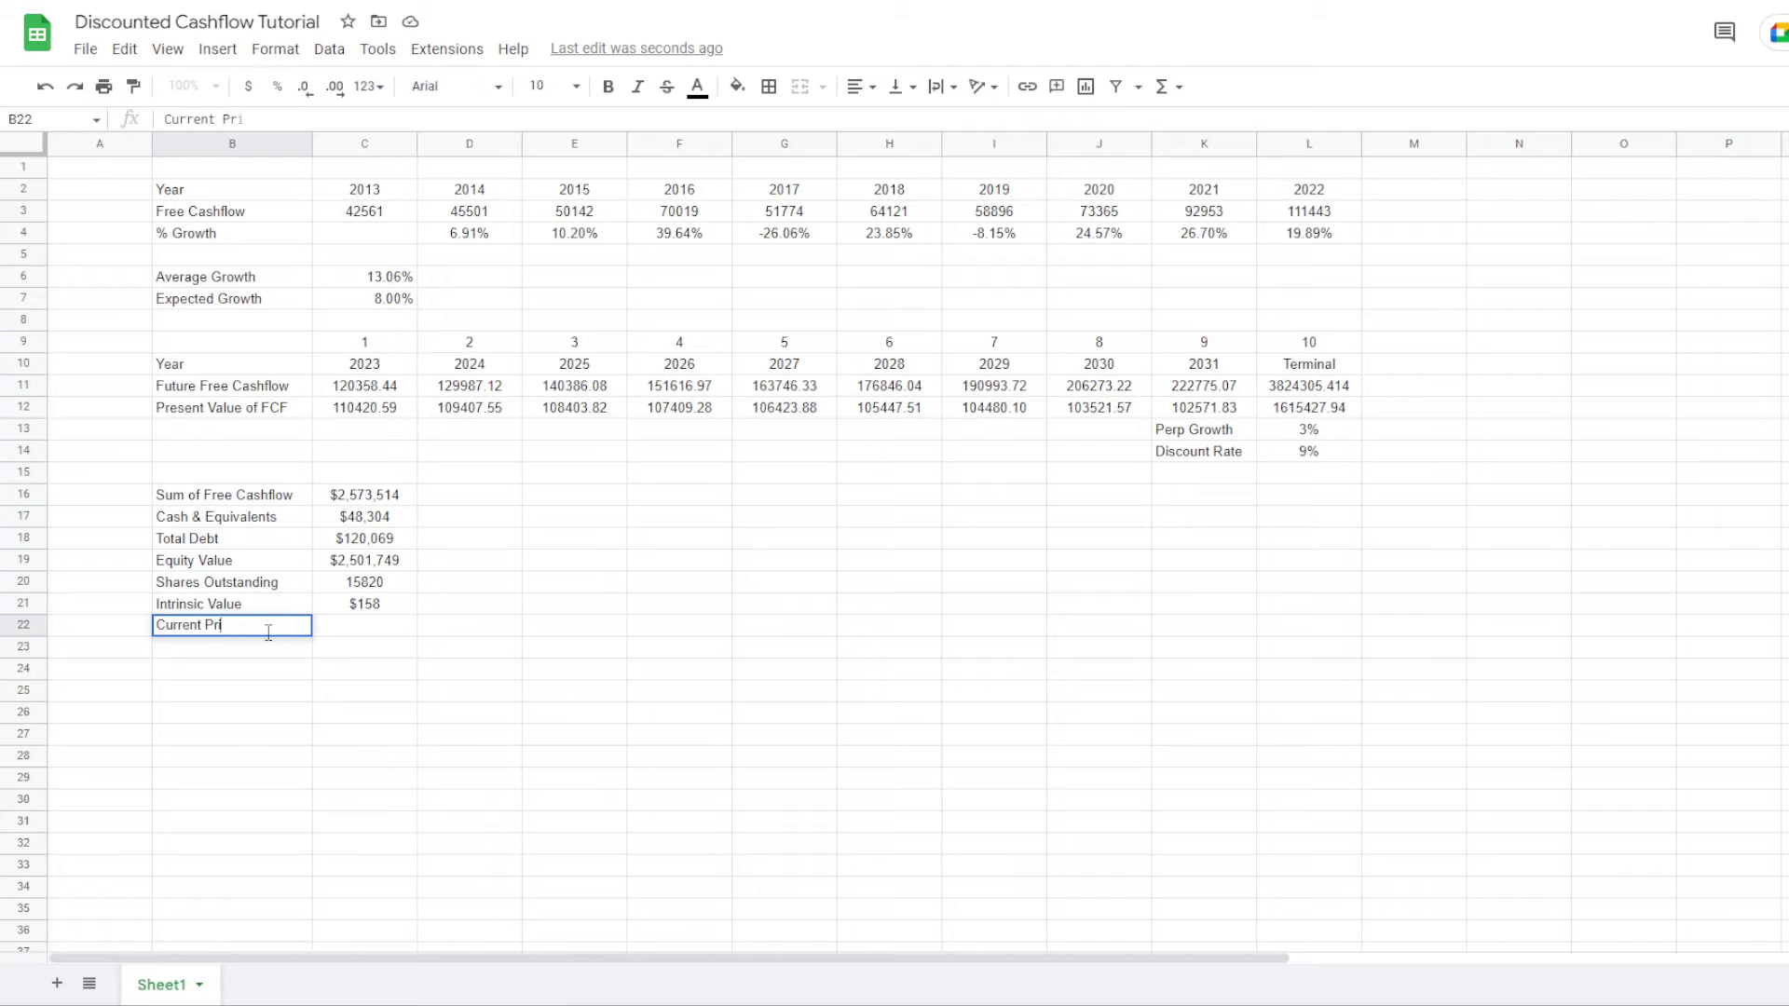
{"action": "key", "text": "Return"}
{"action": "type", "text": "Ups"}
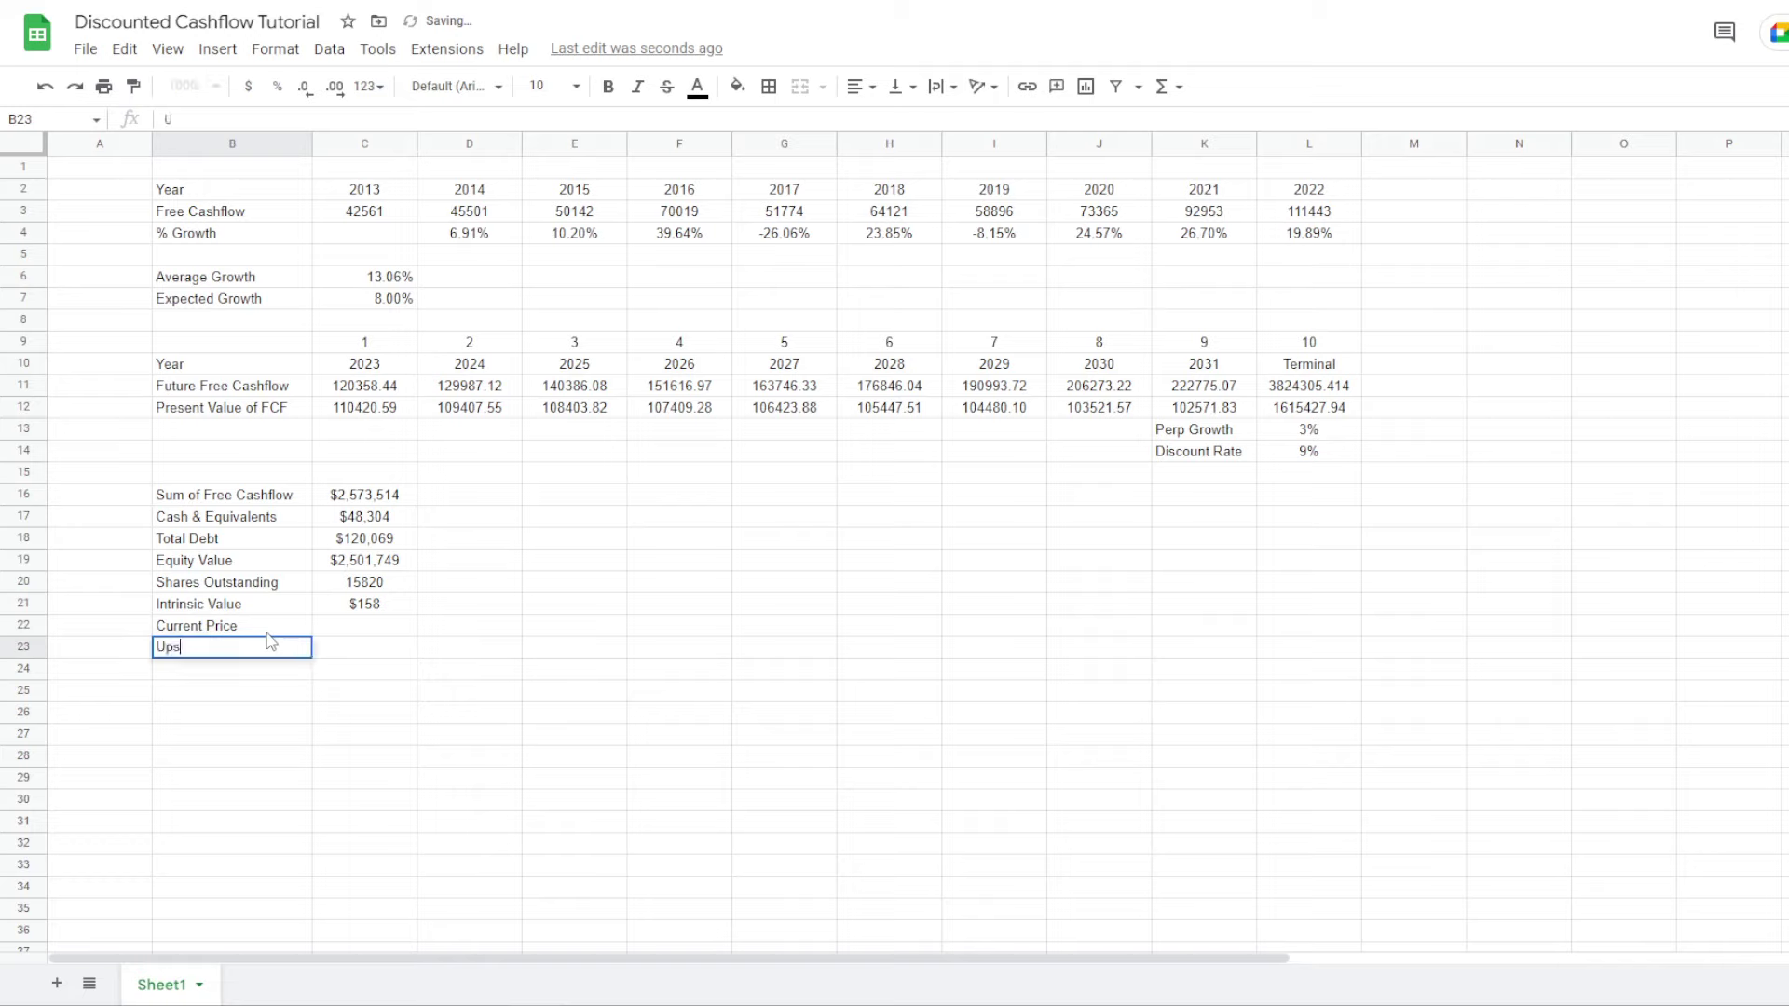
{"action": "type", "text": "ide $"}
{"action": "key", "text": "Return"}
{"action": "type", "text": "U"}
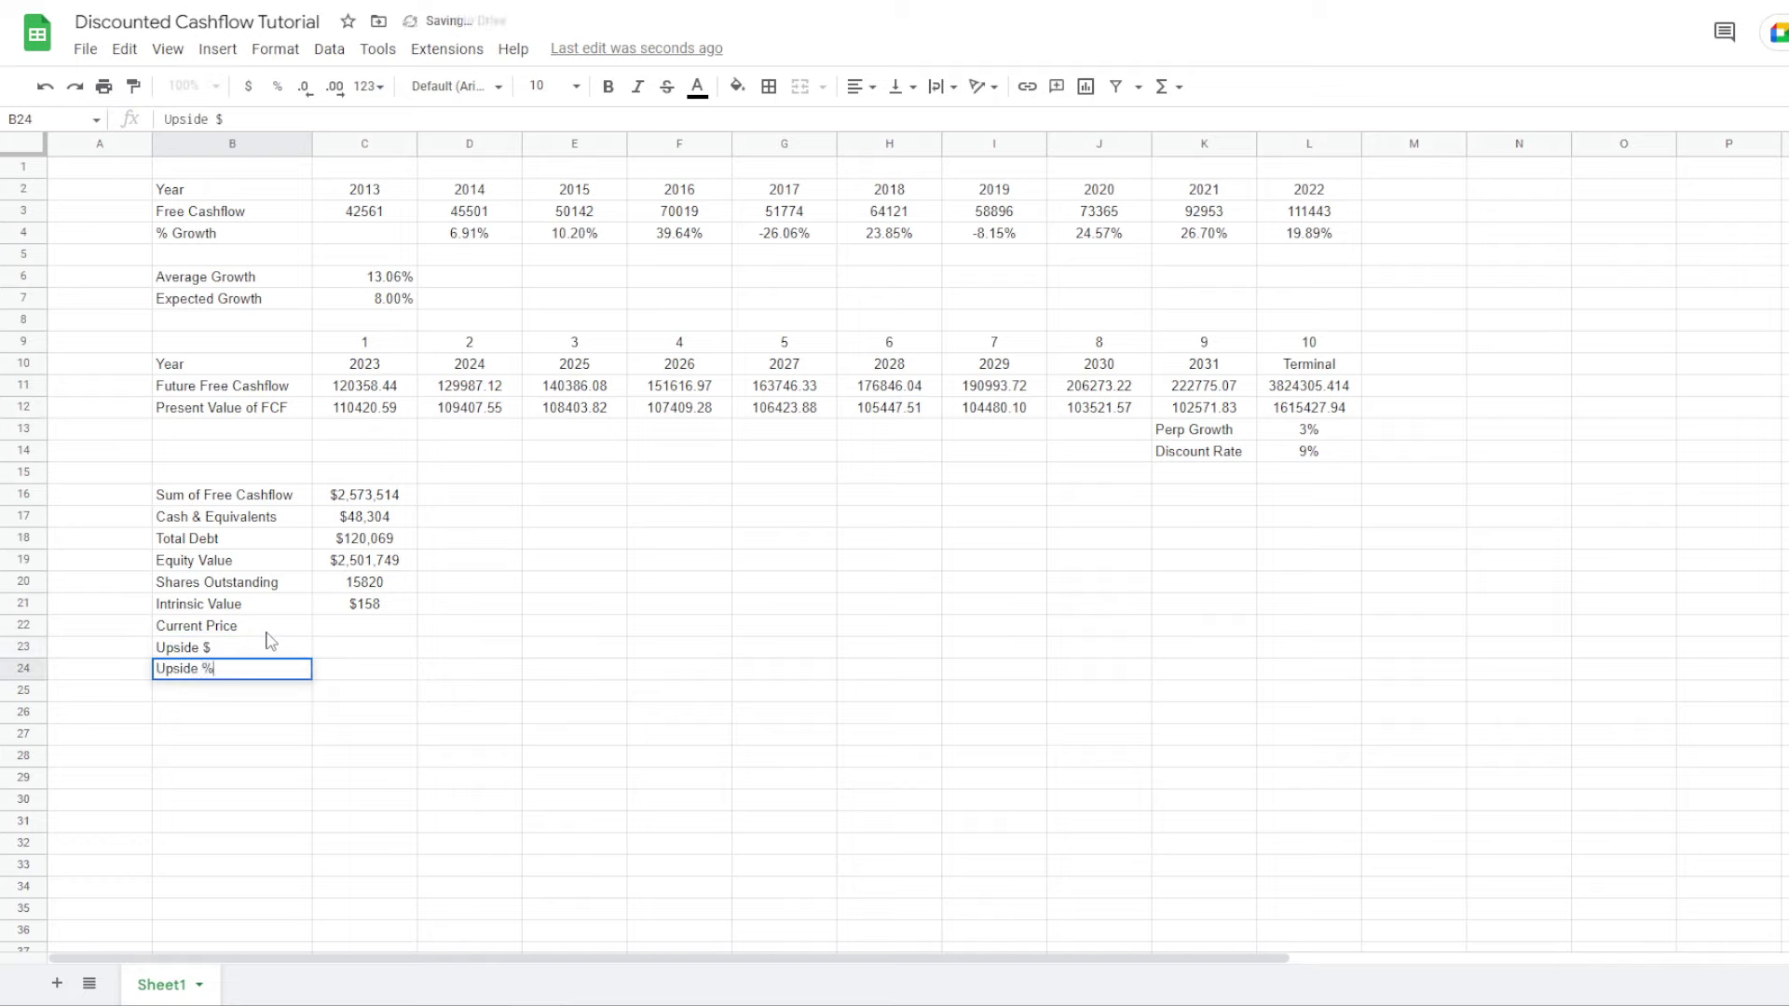
{"action": "type", "text": "pside %"}
{"action": "key", "text": "Return"}
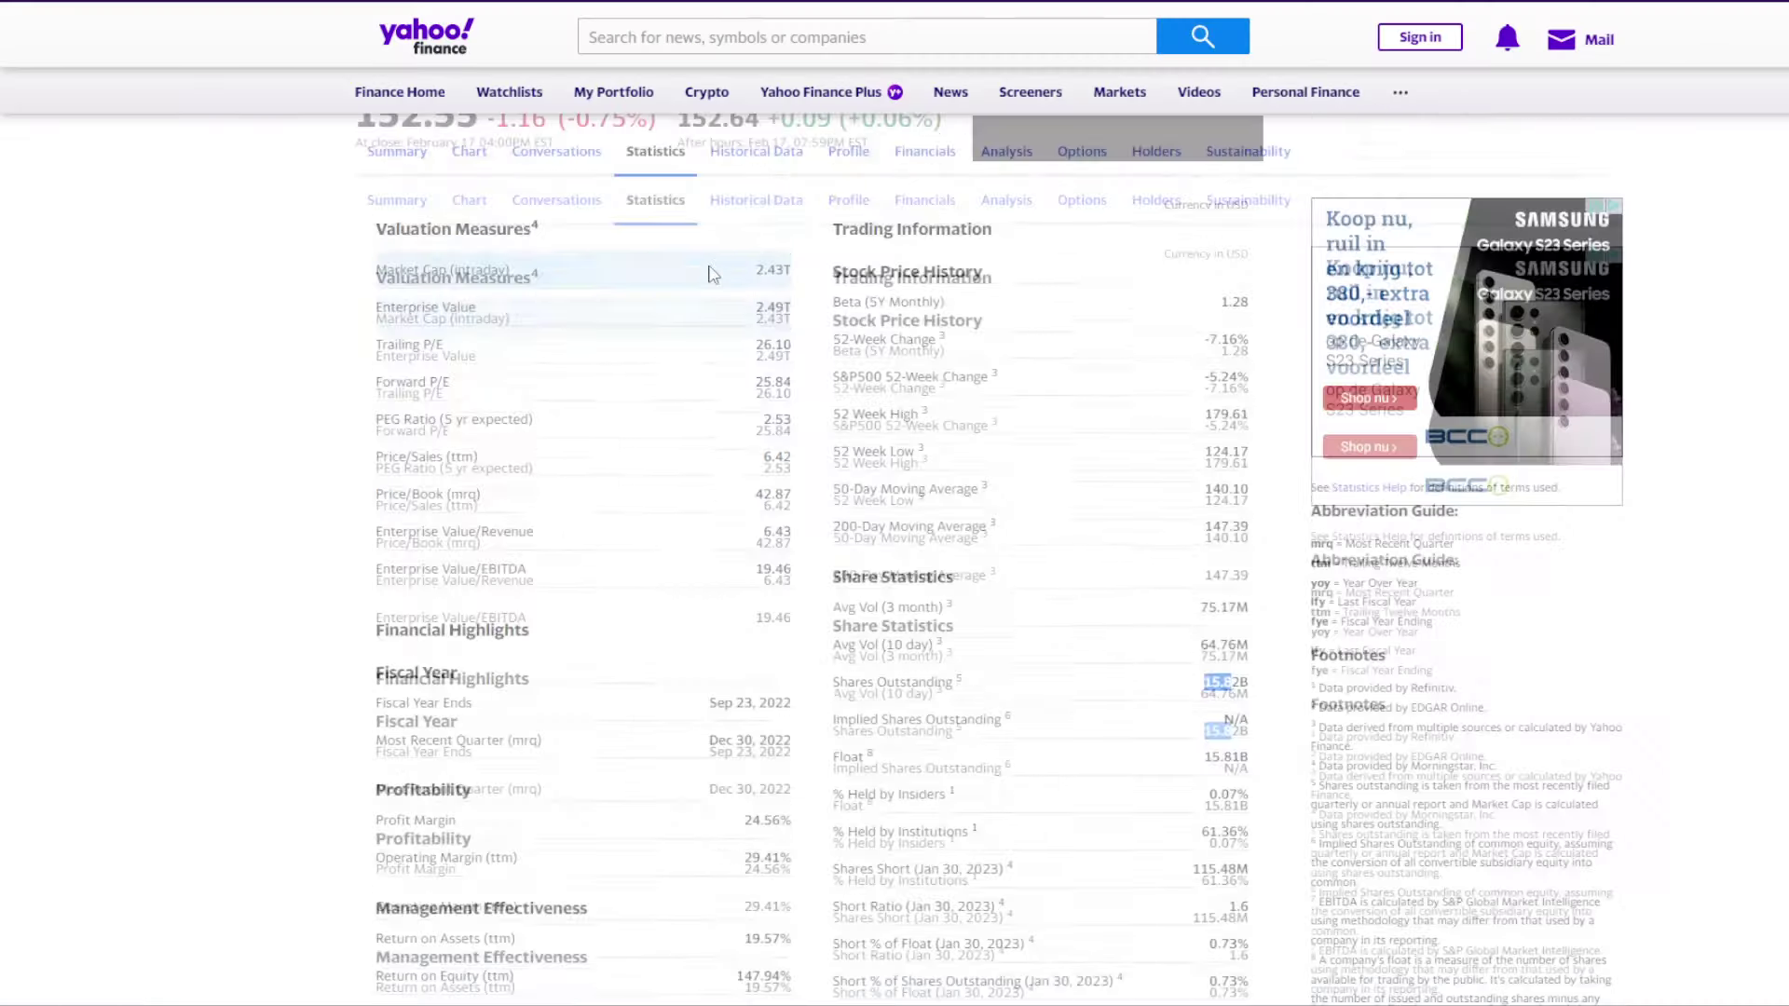
Look up Apple's share price on Yahoo Finance and enter it in C22 as 152.55, center-aligned
{"action": "scroll", "coordinate": [428, 559], "scroll_direction": "down", "scroll_amount": 1}
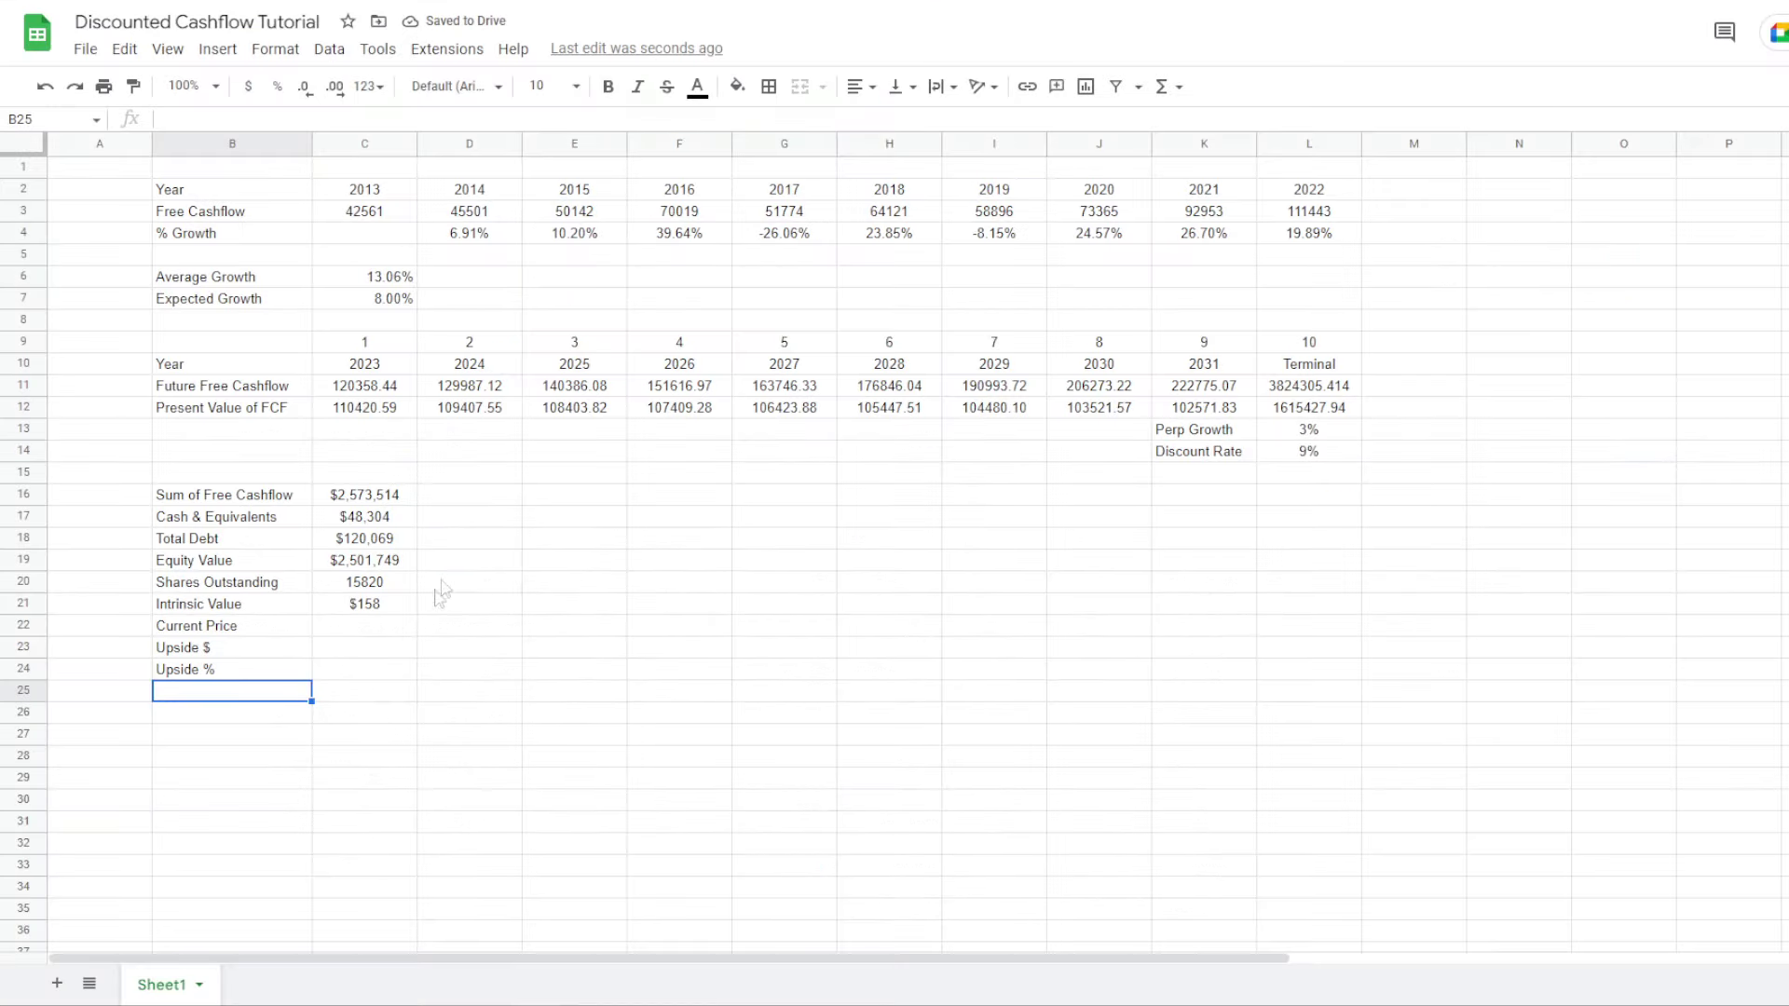
{"action": "left_click", "coordinate": [392, 629]}
{"action": "type", "text": "152.55"}
{"action": "key", "text": "Return"}
{"action": "key", "text": "Up"}
{"action": "left_click", "coordinate": [859, 86]}
{"action": "left_click", "coordinate": [878, 122]}
Calculate the dollar upside in C23 with the formula =C21-C22 and center-align it
{"action": "left_click", "coordinate": [381, 652]}
{"action": "type", "text": "="}
{"action": "left_click", "coordinate": [392, 603]}
{"action": "type", "text": "-"}
{"action": "left_click", "coordinate": [403, 636]}
{"action": "key", "text": "Return"}
{"action": "key", "text": "Up"}
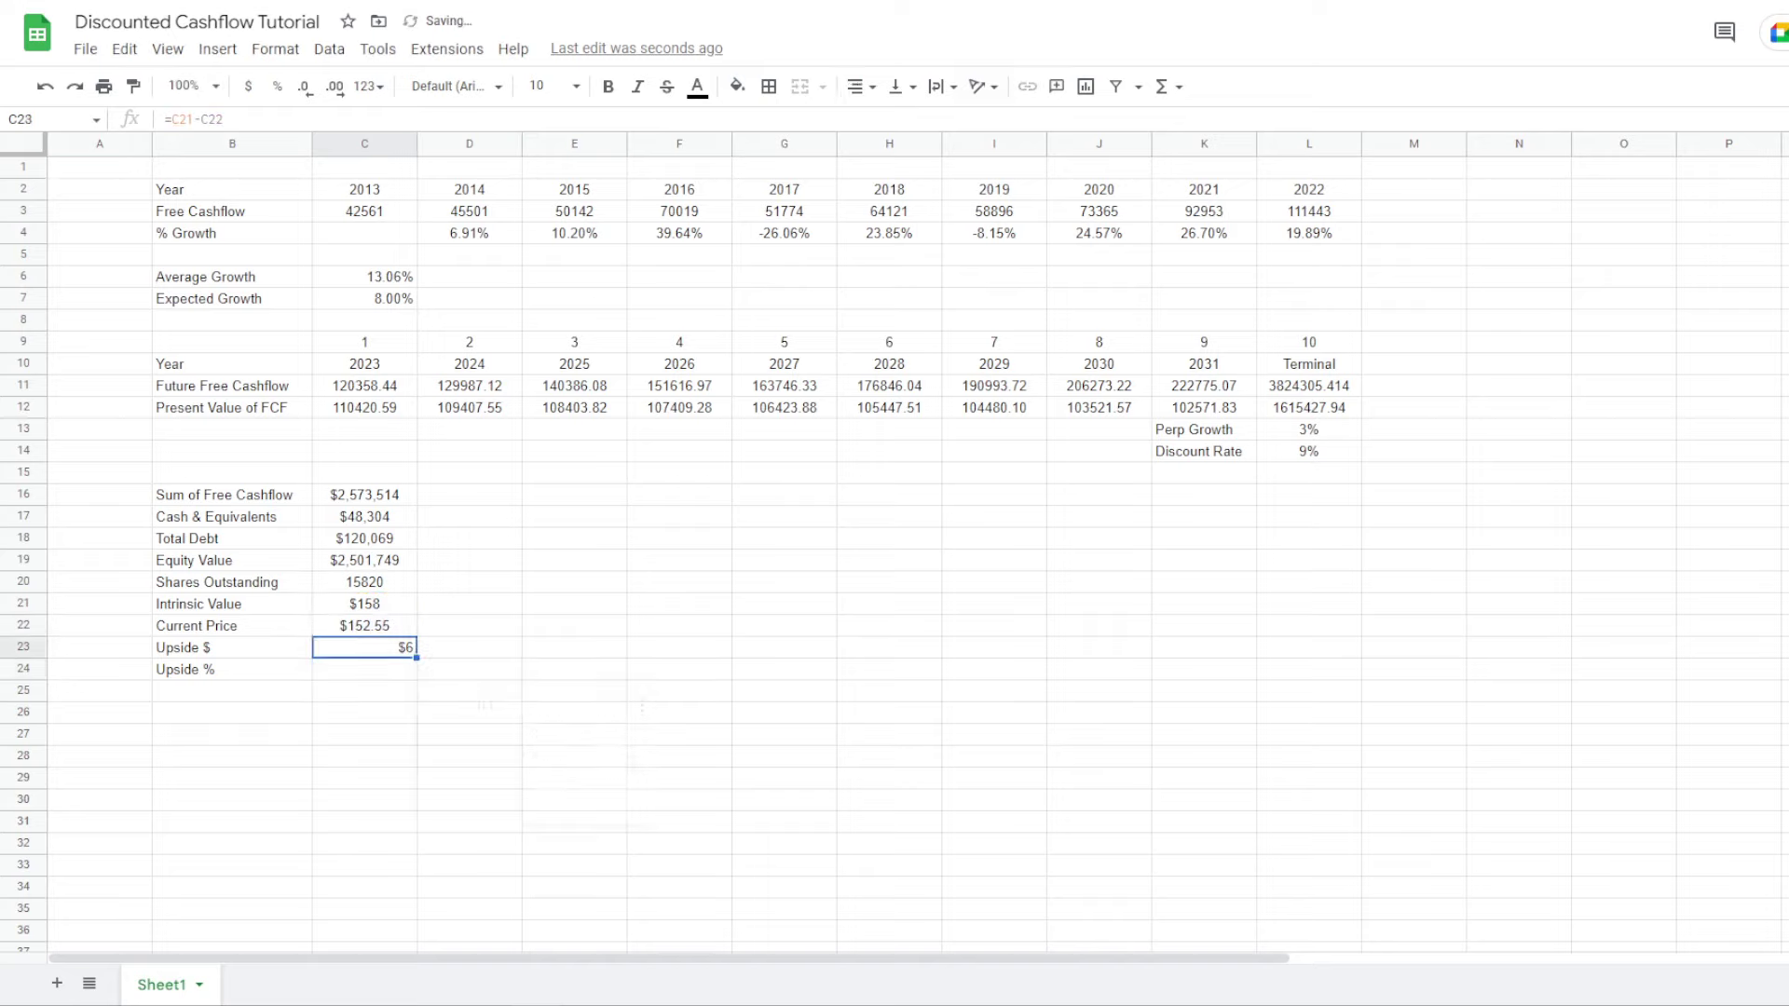
{"action": "left_click", "coordinate": [859, 86]}
{"action": "left_click", "coordinate": [881, 123]}
Calculate the percentage upside in C24 with =C21/C22-1, formatted as a percentage and center-aligned
{"action": "left_click", "coordinate": [406, 674]}
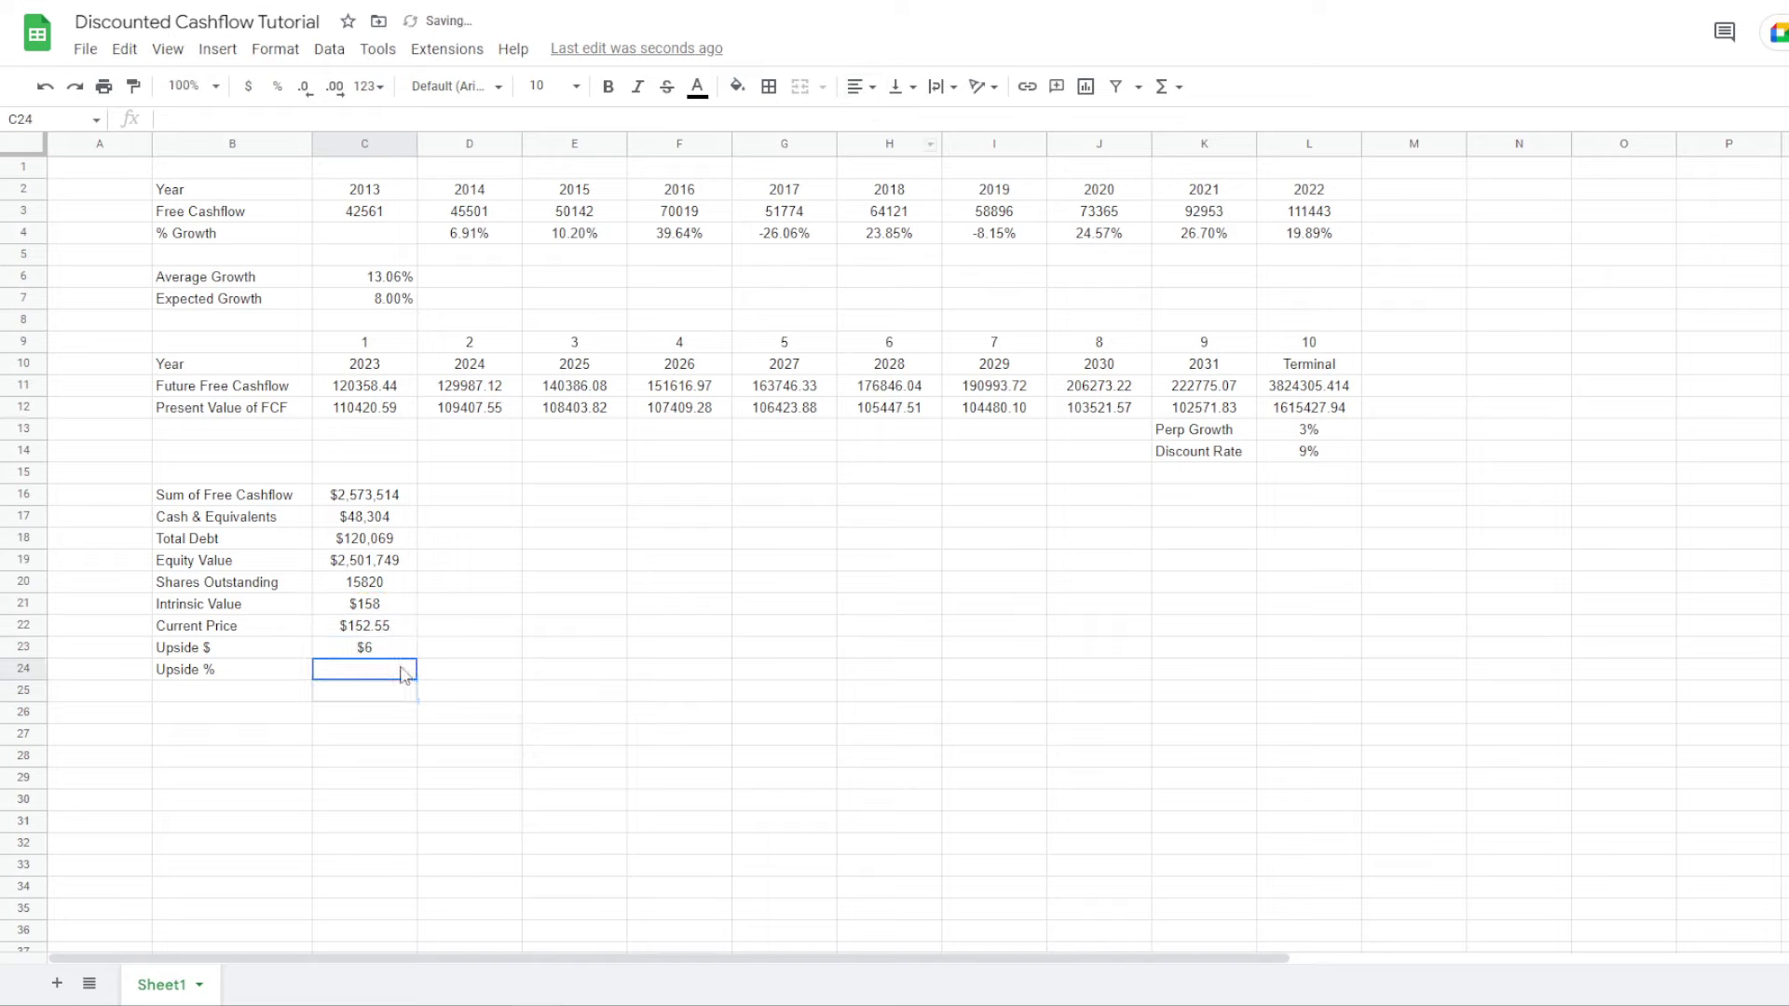
{"action": "type", "text": "="}
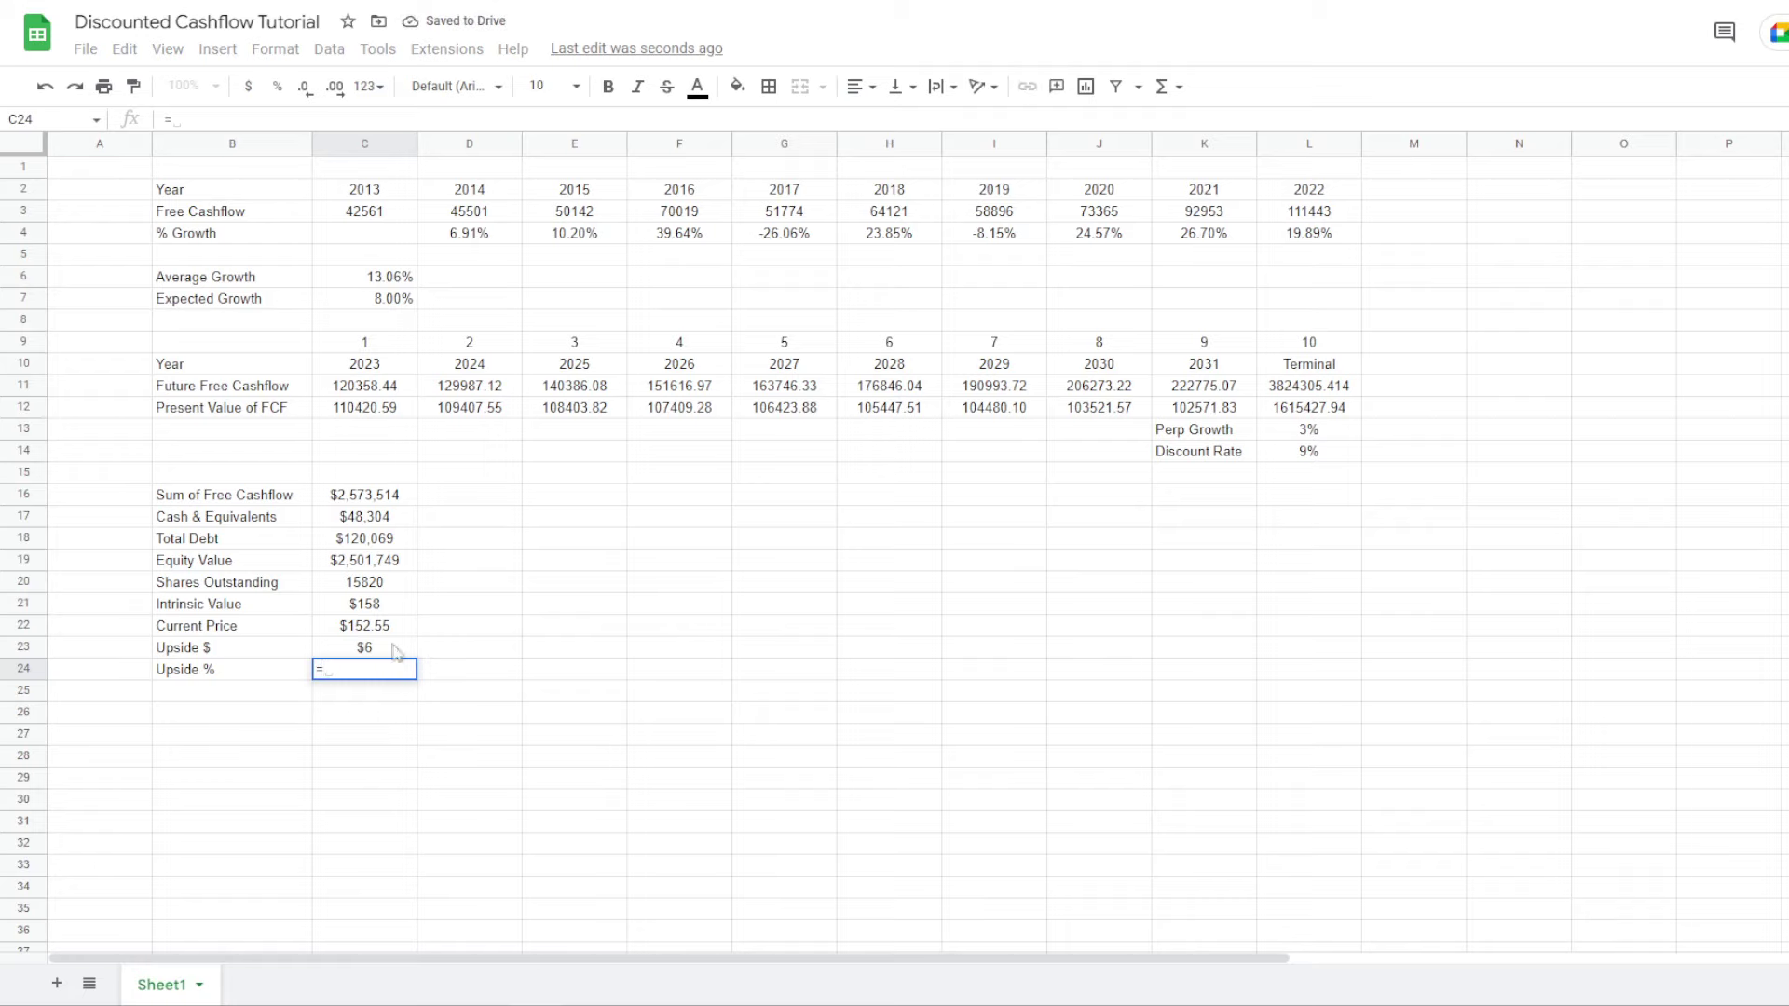
{"action": "left_click", "coordinate": [382, 606]}
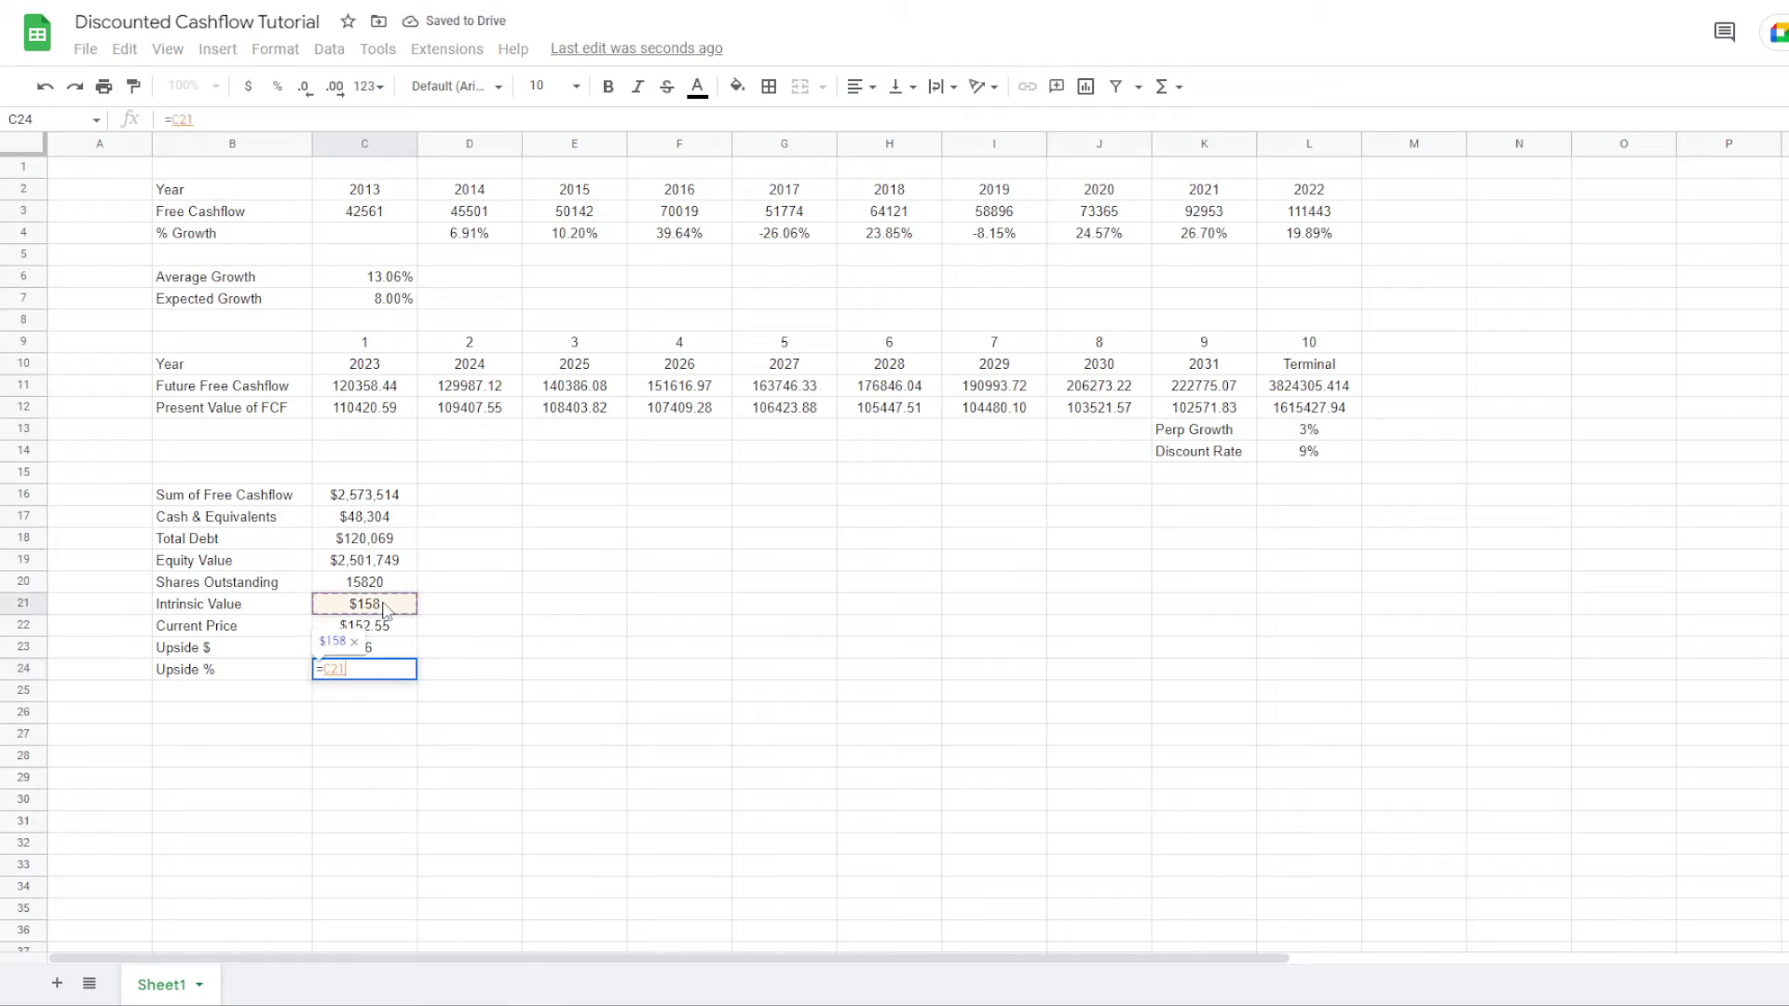
{"action": "type", "text": "/"}
{"action": "left_click", "coordinate": [373, 627]}
{"action": "type", "text": "-1"}
{"action": "key", "text": "Return"}
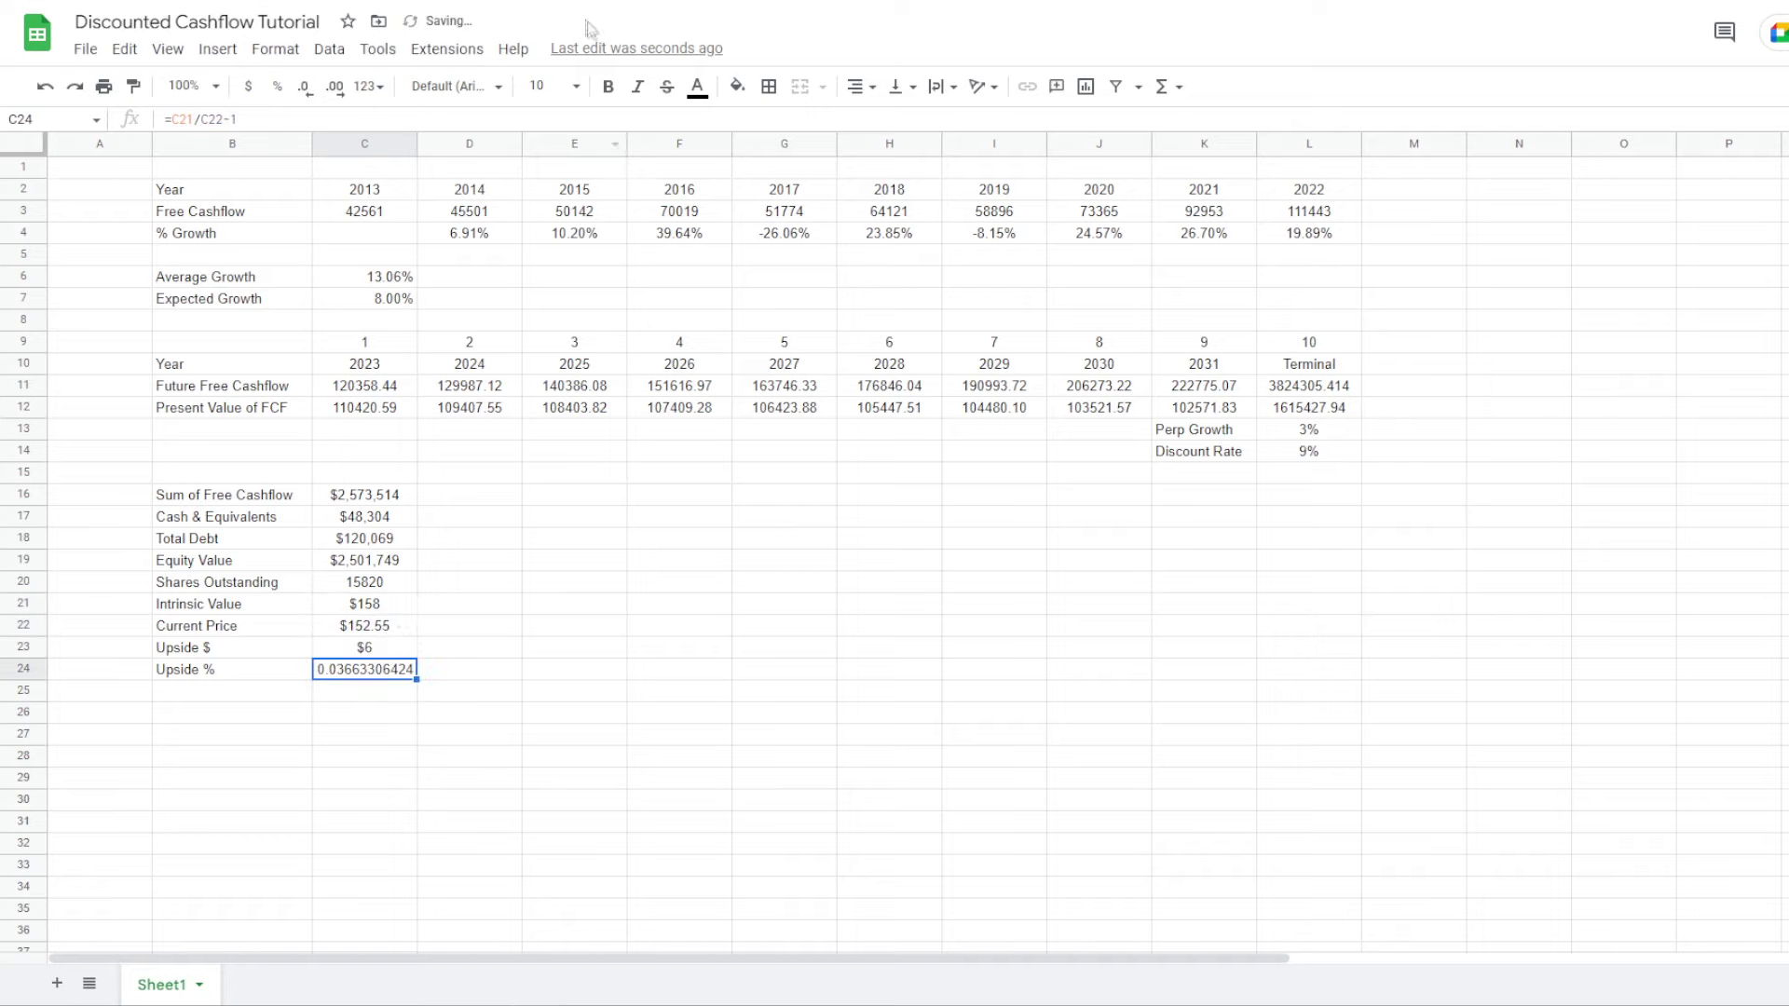
{"action": "left_click", "coordinate": [277, 86]}
{"action": "left_click", "coordinate": [574, 690]}
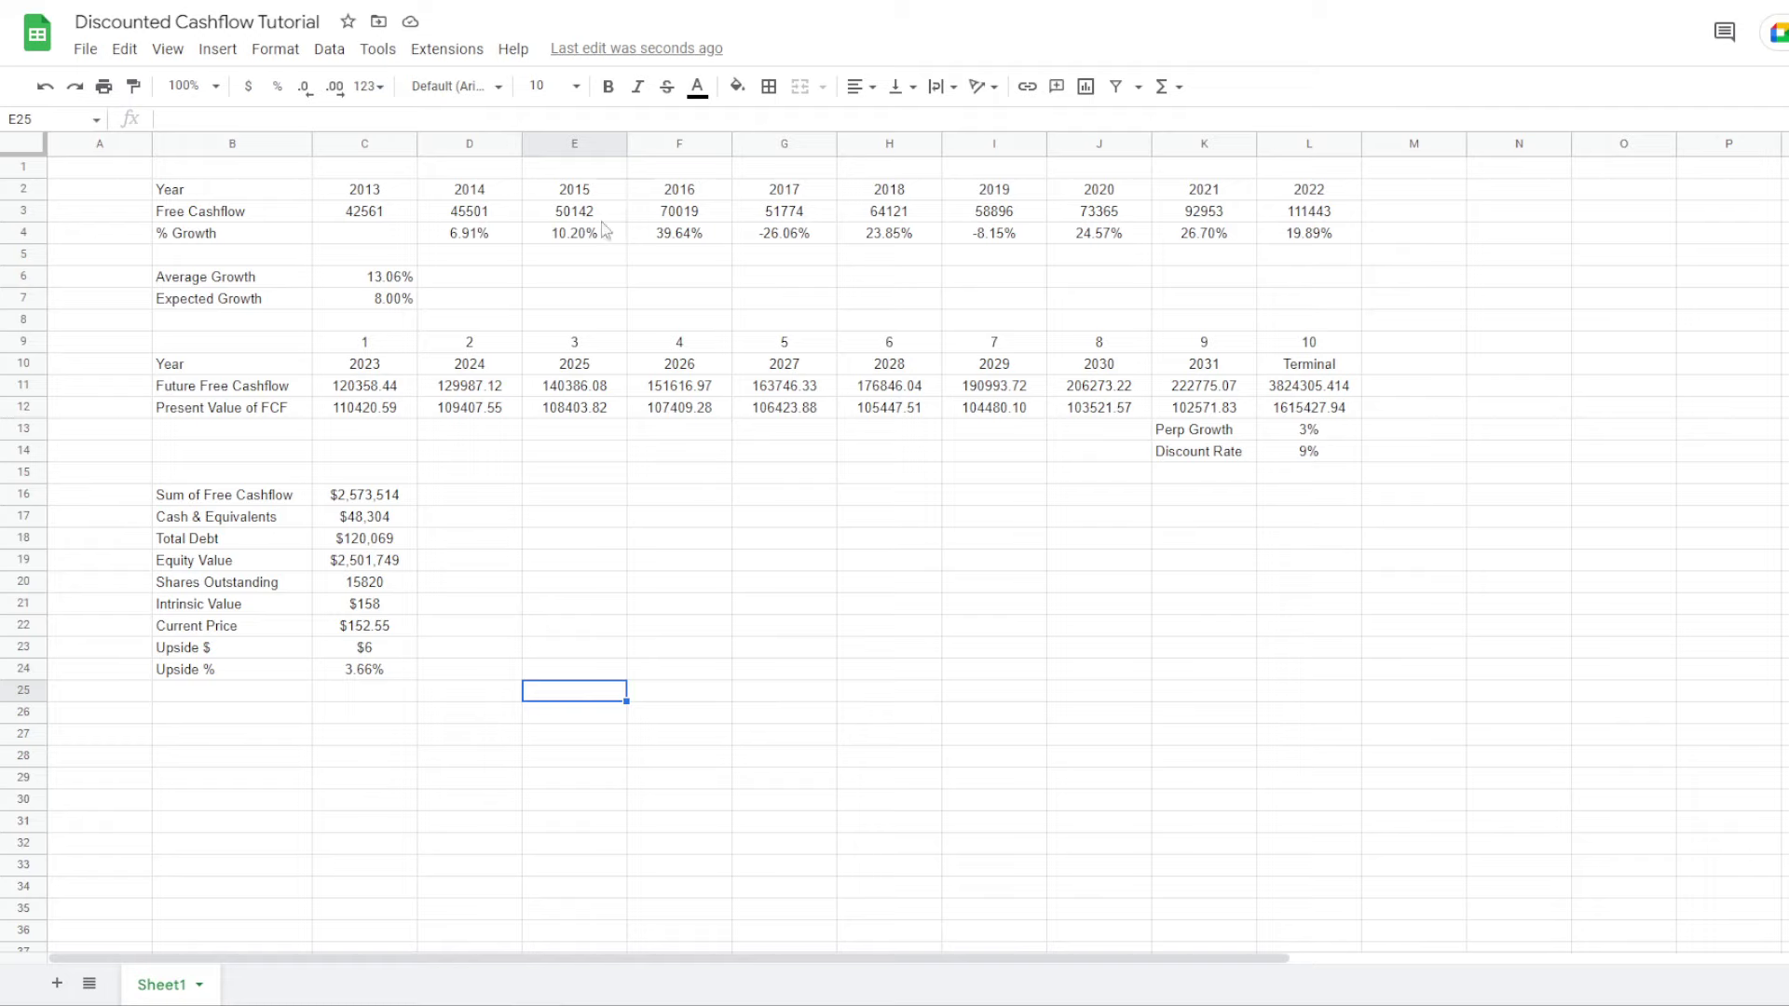
Add a top border to the Free Cashflow row B3:L3 and the Future Free Cashflow row B11:L11
{"action": "left_click_drag", "start_coordinate": [251, 219], "coordinate": [1323, 214]}
{"action": "left_click", "coordinate": [768, 85]}
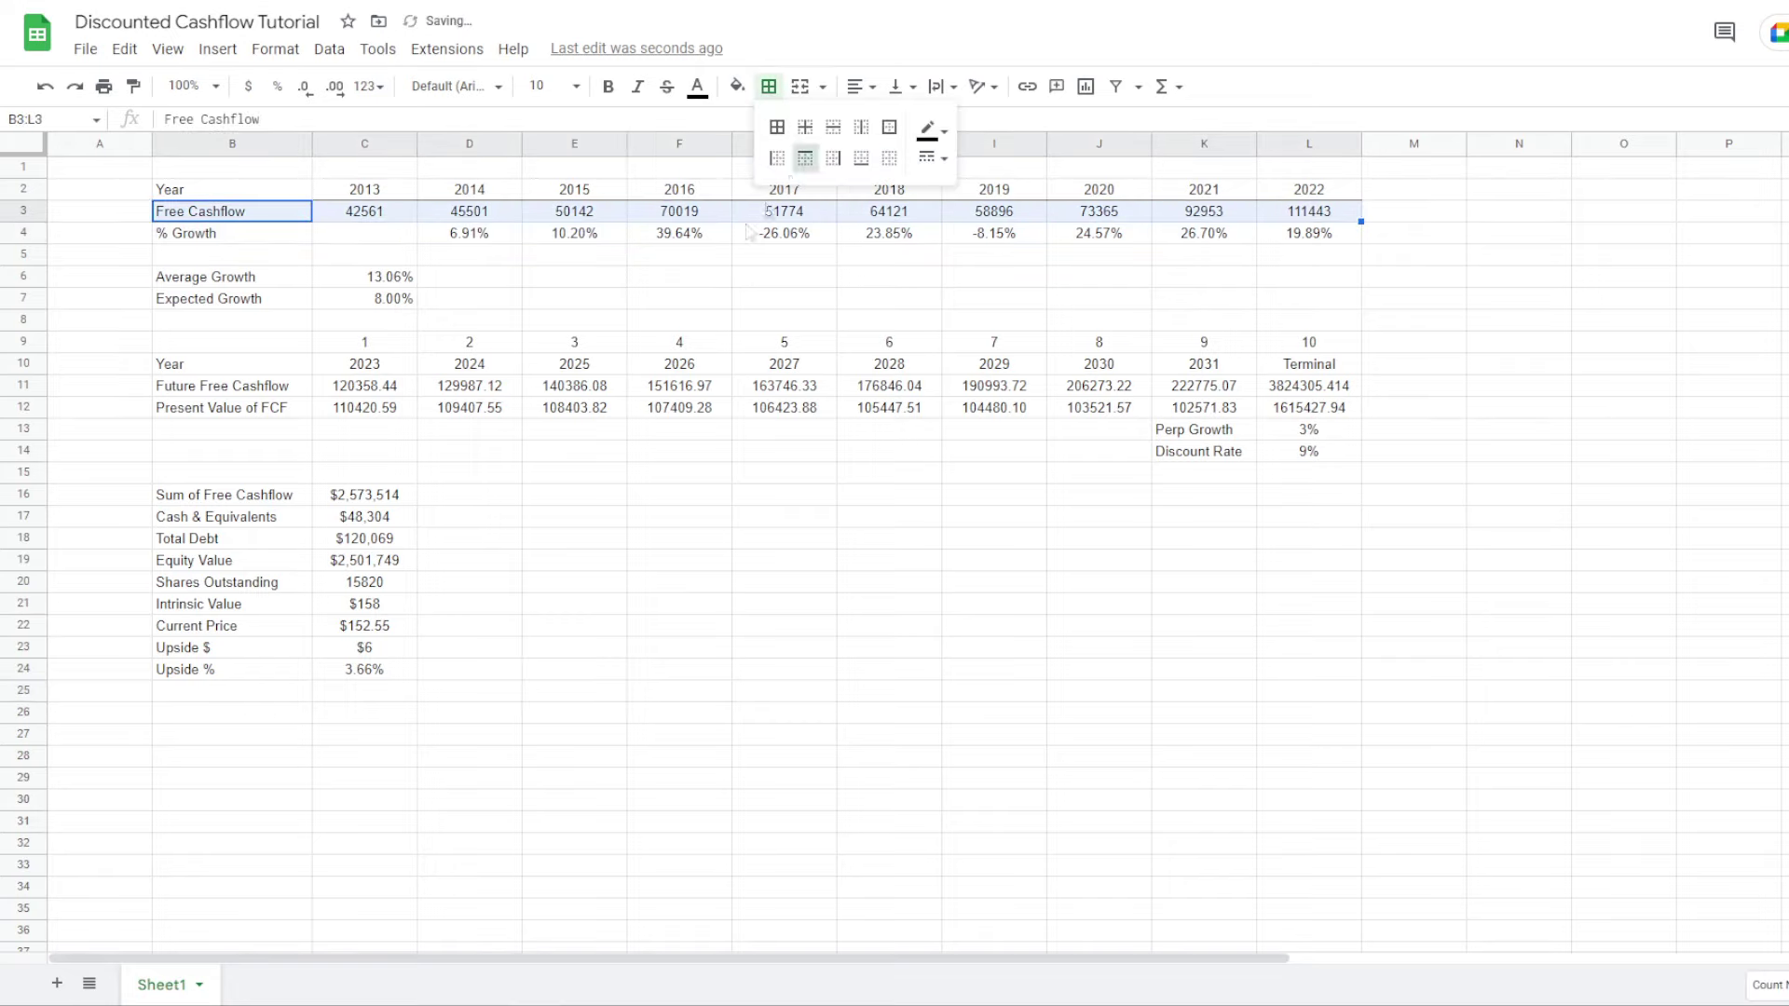
{"action": "left_click", "coordinate": [805, 158]}
{"action": "left_click", "coordinate": [681, 320]}
{"action": "left_click_drag", "start_coordinate": [278, 387], "coordinate": [1318, 392]}
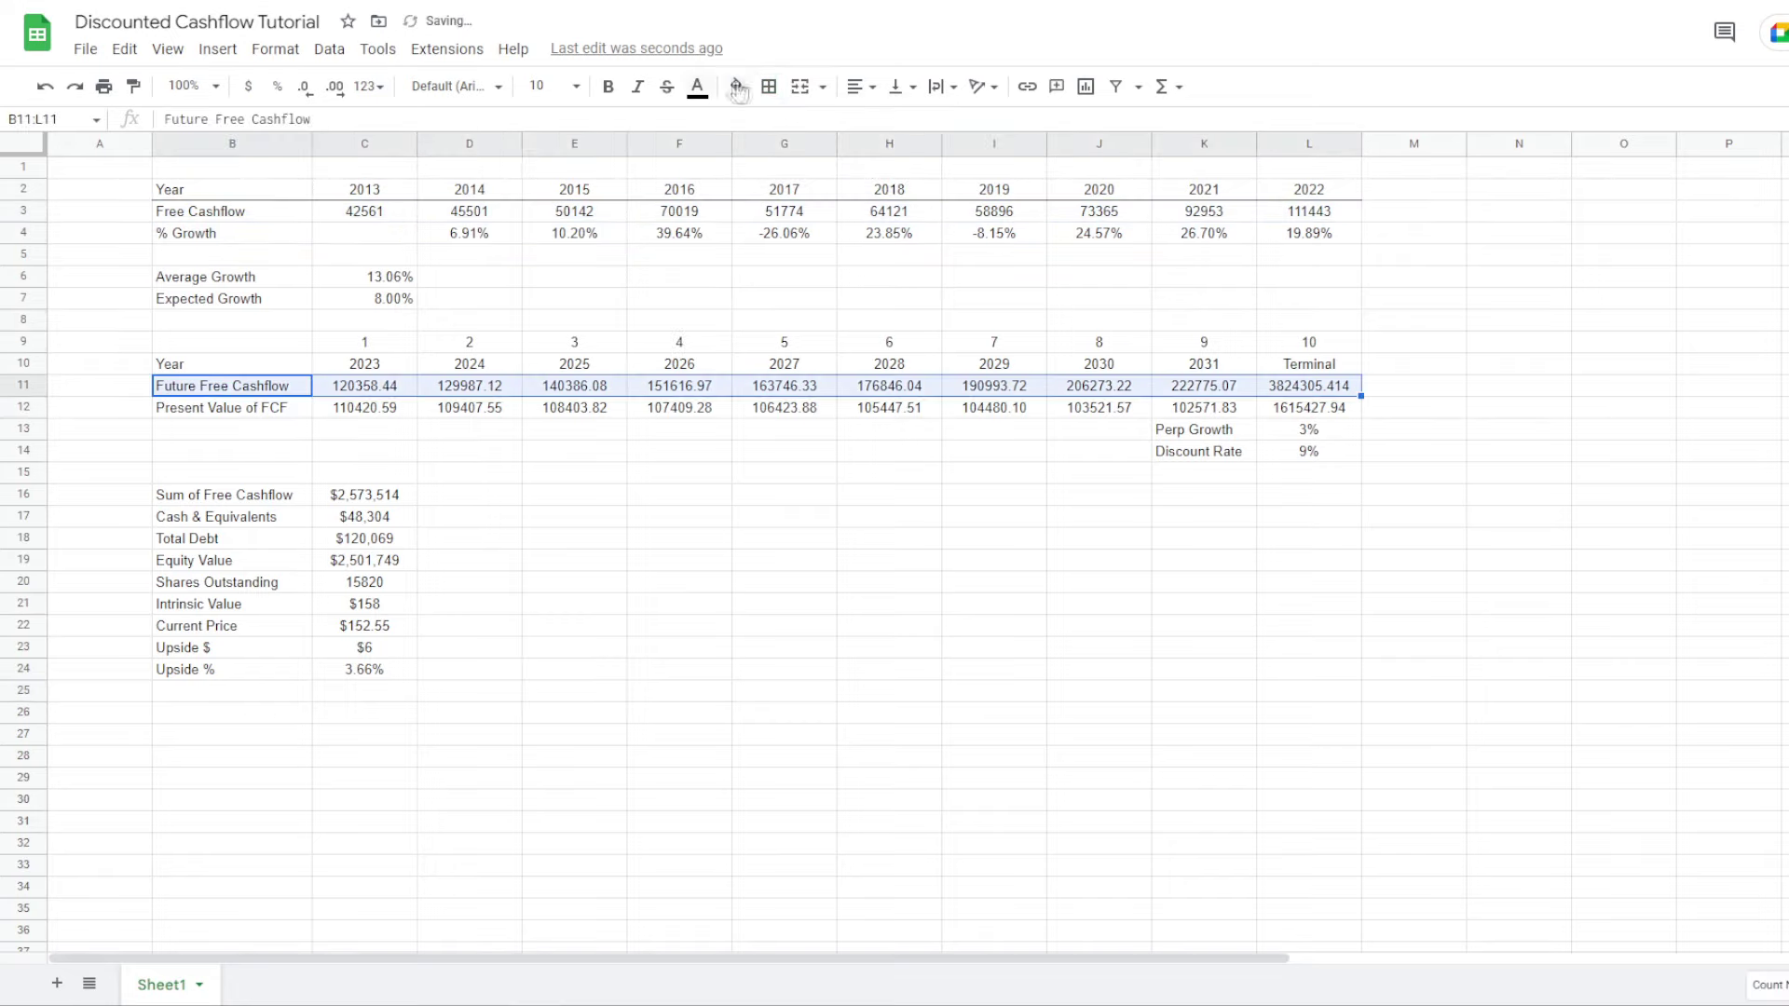
{"action": "left_click", "coordinate": [768, 85]}
{"action": "left_click", "coordinate": [805, 157]}
{"action": "left_click", "coordinate": [785, 407]}
Fill the historical free cash flow values C3:L3 and the expected growth cell C7 with the lightest grey
{"action": "left_click_drag", "start_coordinate": [364, 210], "coordinate": [1314, 212]}
{"action": "left_click", "coordinate": [737, 86]}
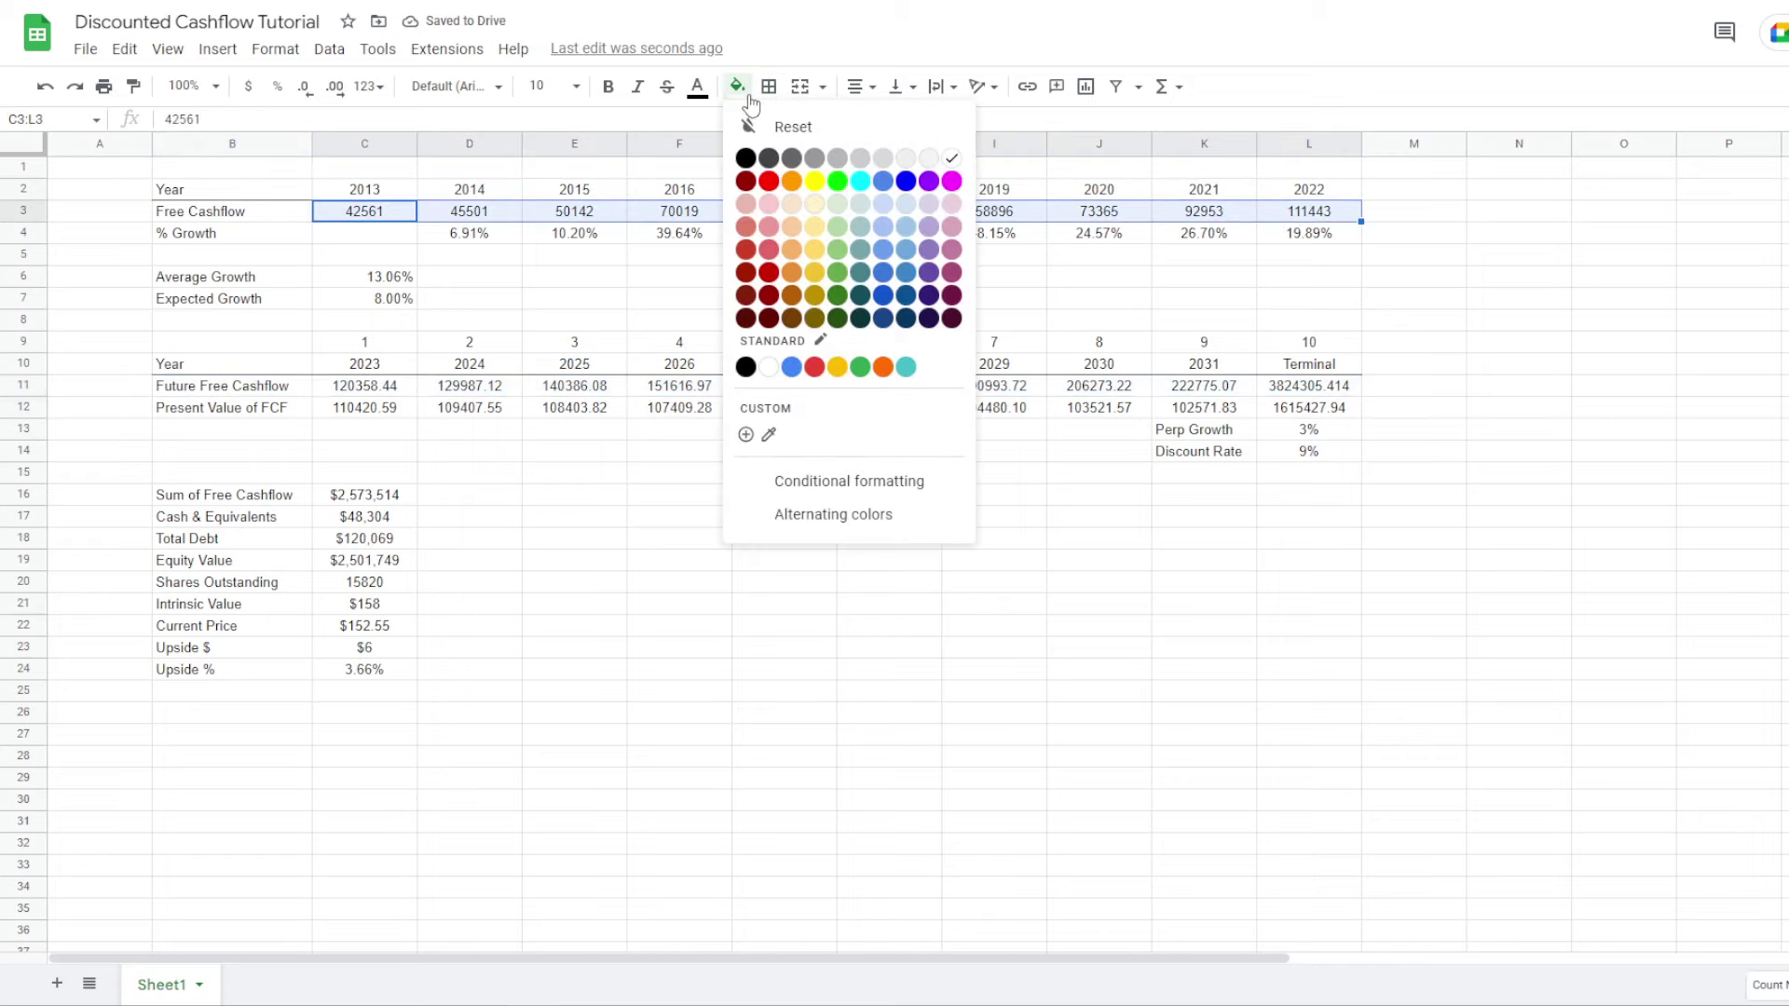
{"action": "left_click", "coordinate": [929, 158]}
{"action": "left_click", "coordinate": [574, 364]}
{"action": "left_click", "coordinate": [385, 300]}
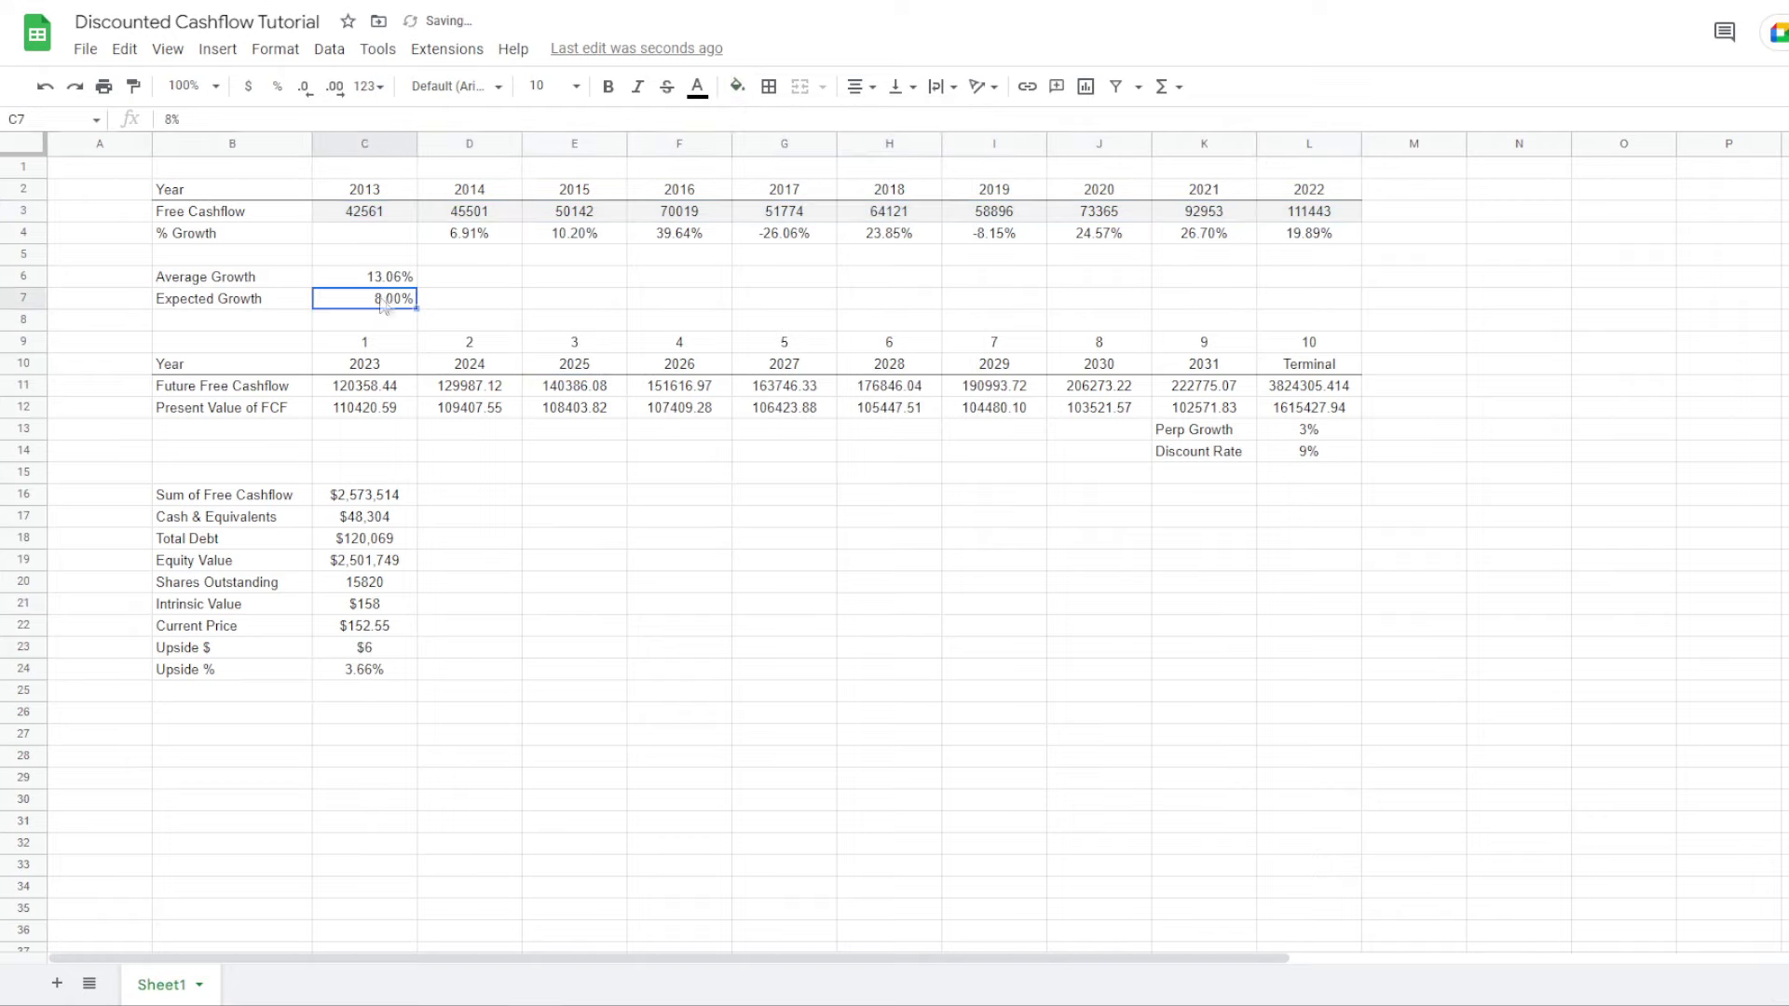
{"action": "left_click", "coordinate": [736, 86]}
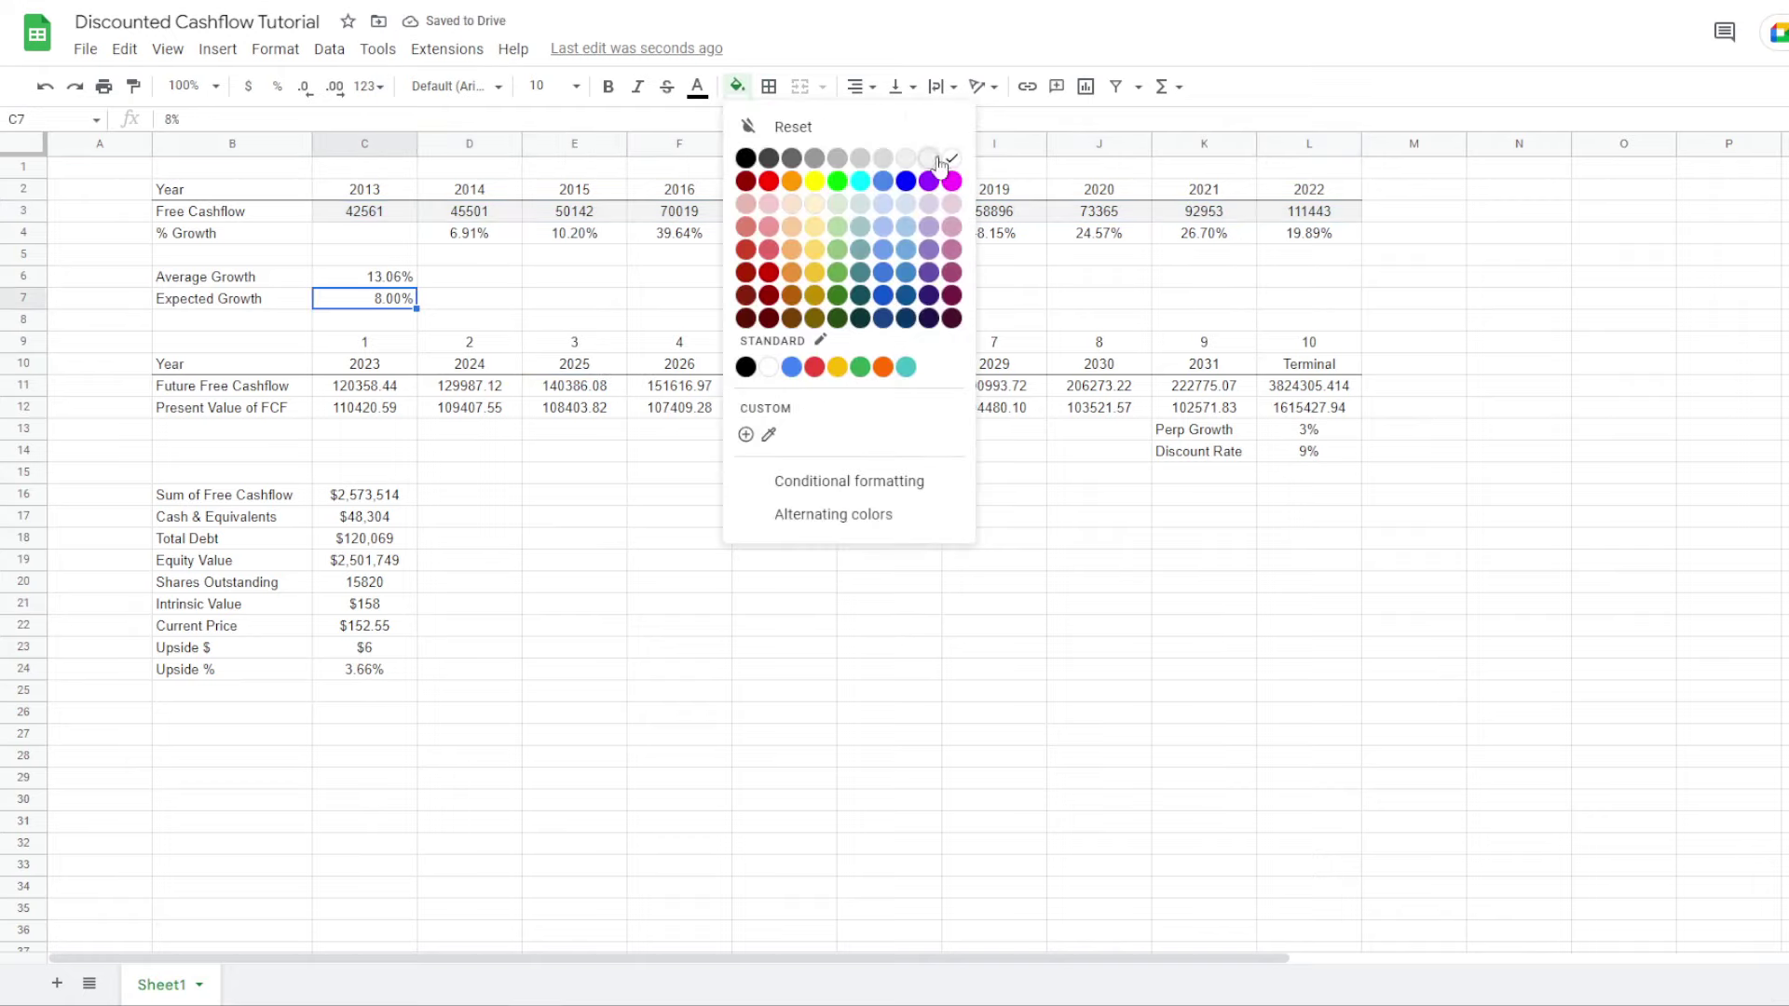
{"action": "left_click", "coordinate": [936, 160]}
Apply the lightest grey fill to the growth and discount rates in L13:L14 and the cash and debt values in C17:C18
{"action": "left_click_drag", "start_coordinate": [1260, 436], "coordinate": [1267, 454]}
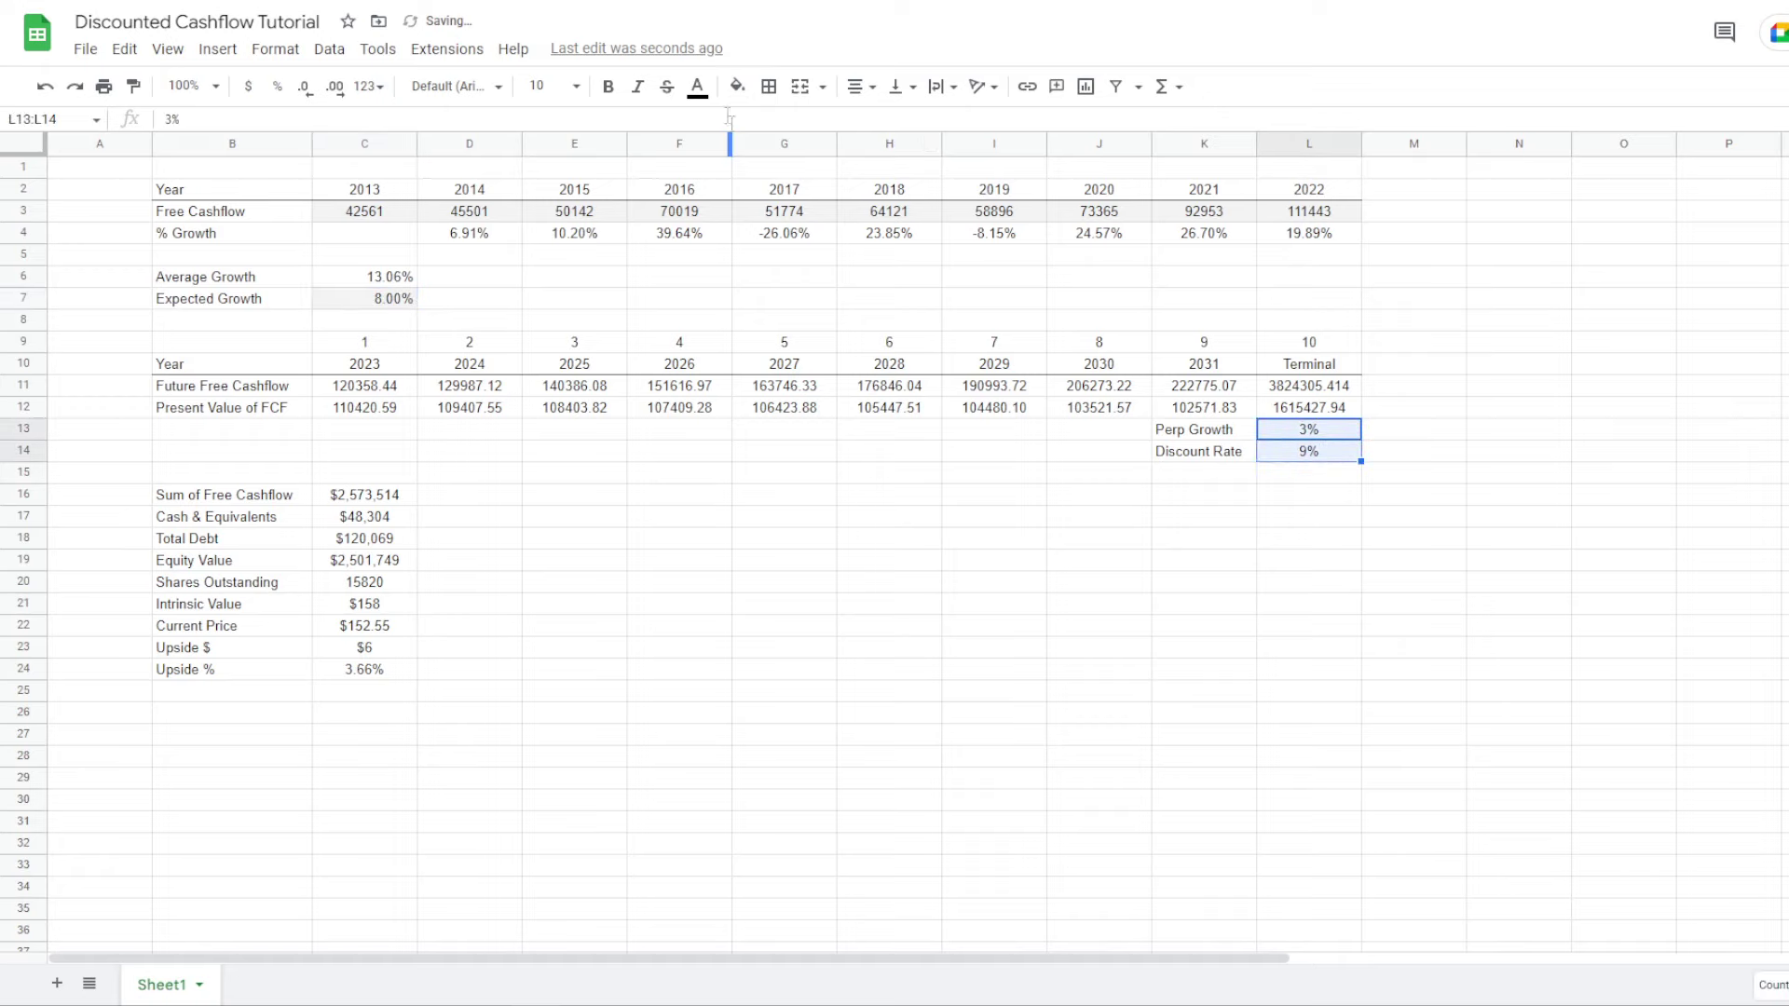
{"action": "left_click", "coordinate": [736, 86]}
{"action": "left_click", "coordinate": [926, 160]}
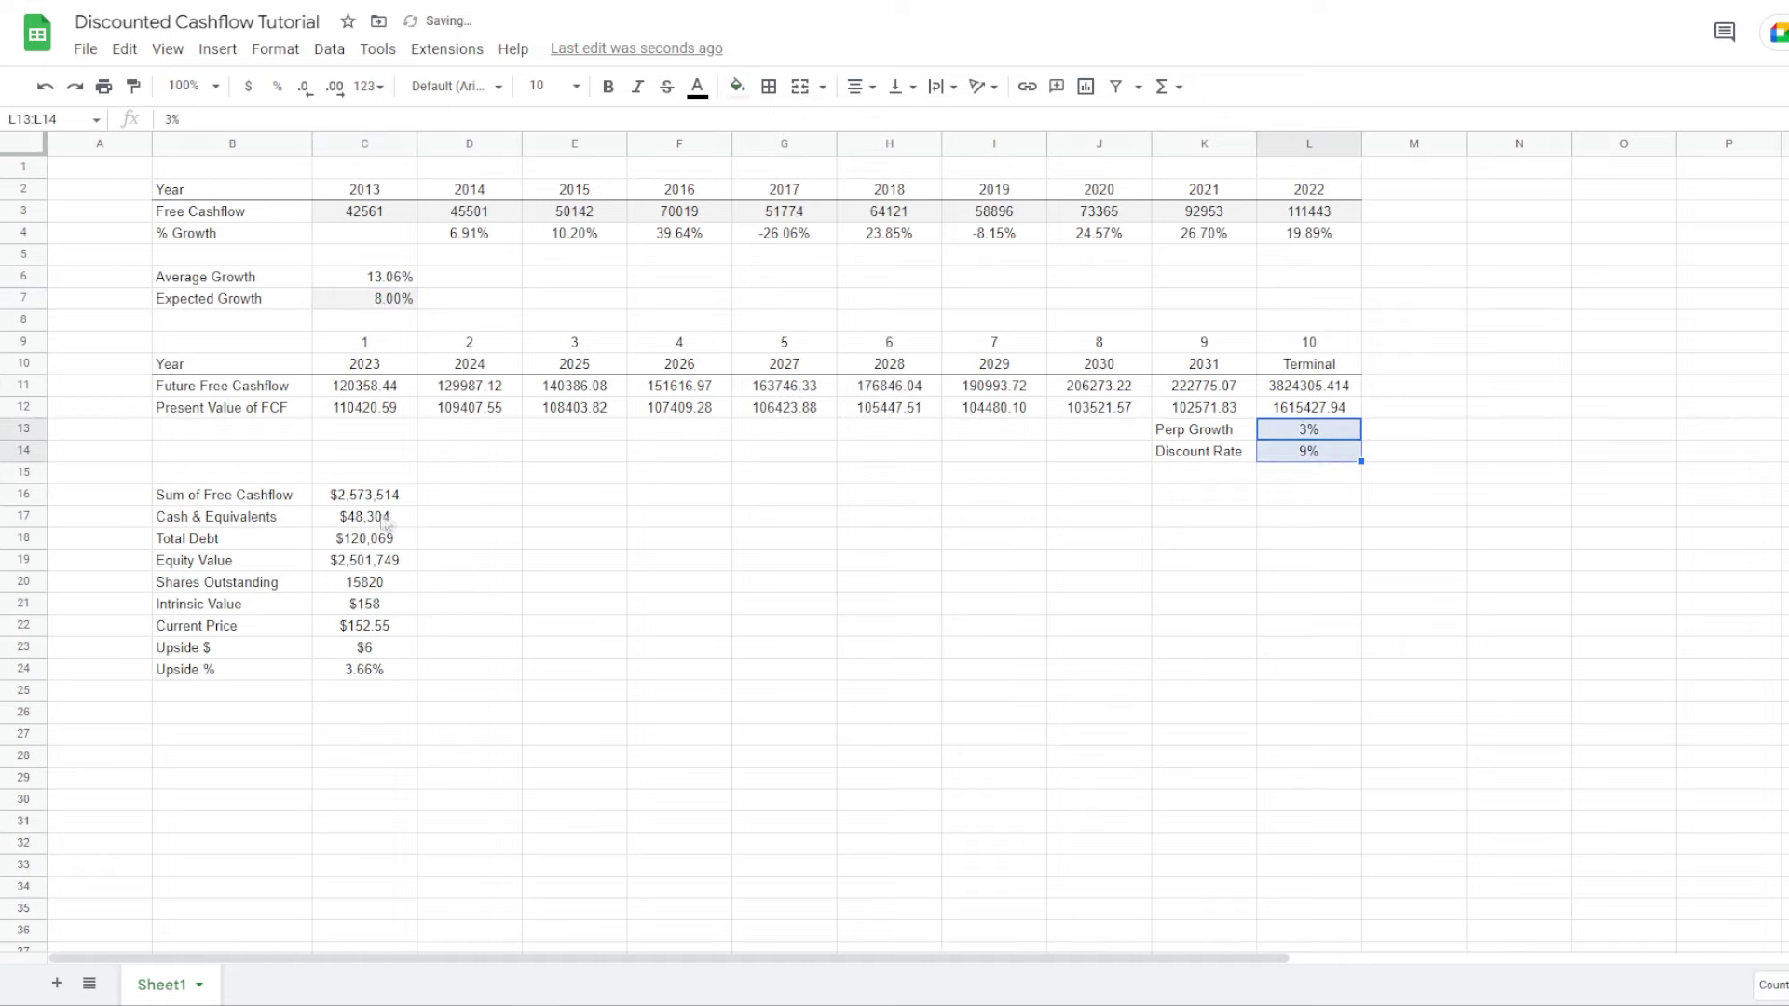
{"action": "left_click_drag", "start_coordinate": [375, 522], "coordinate": [372, 541]}
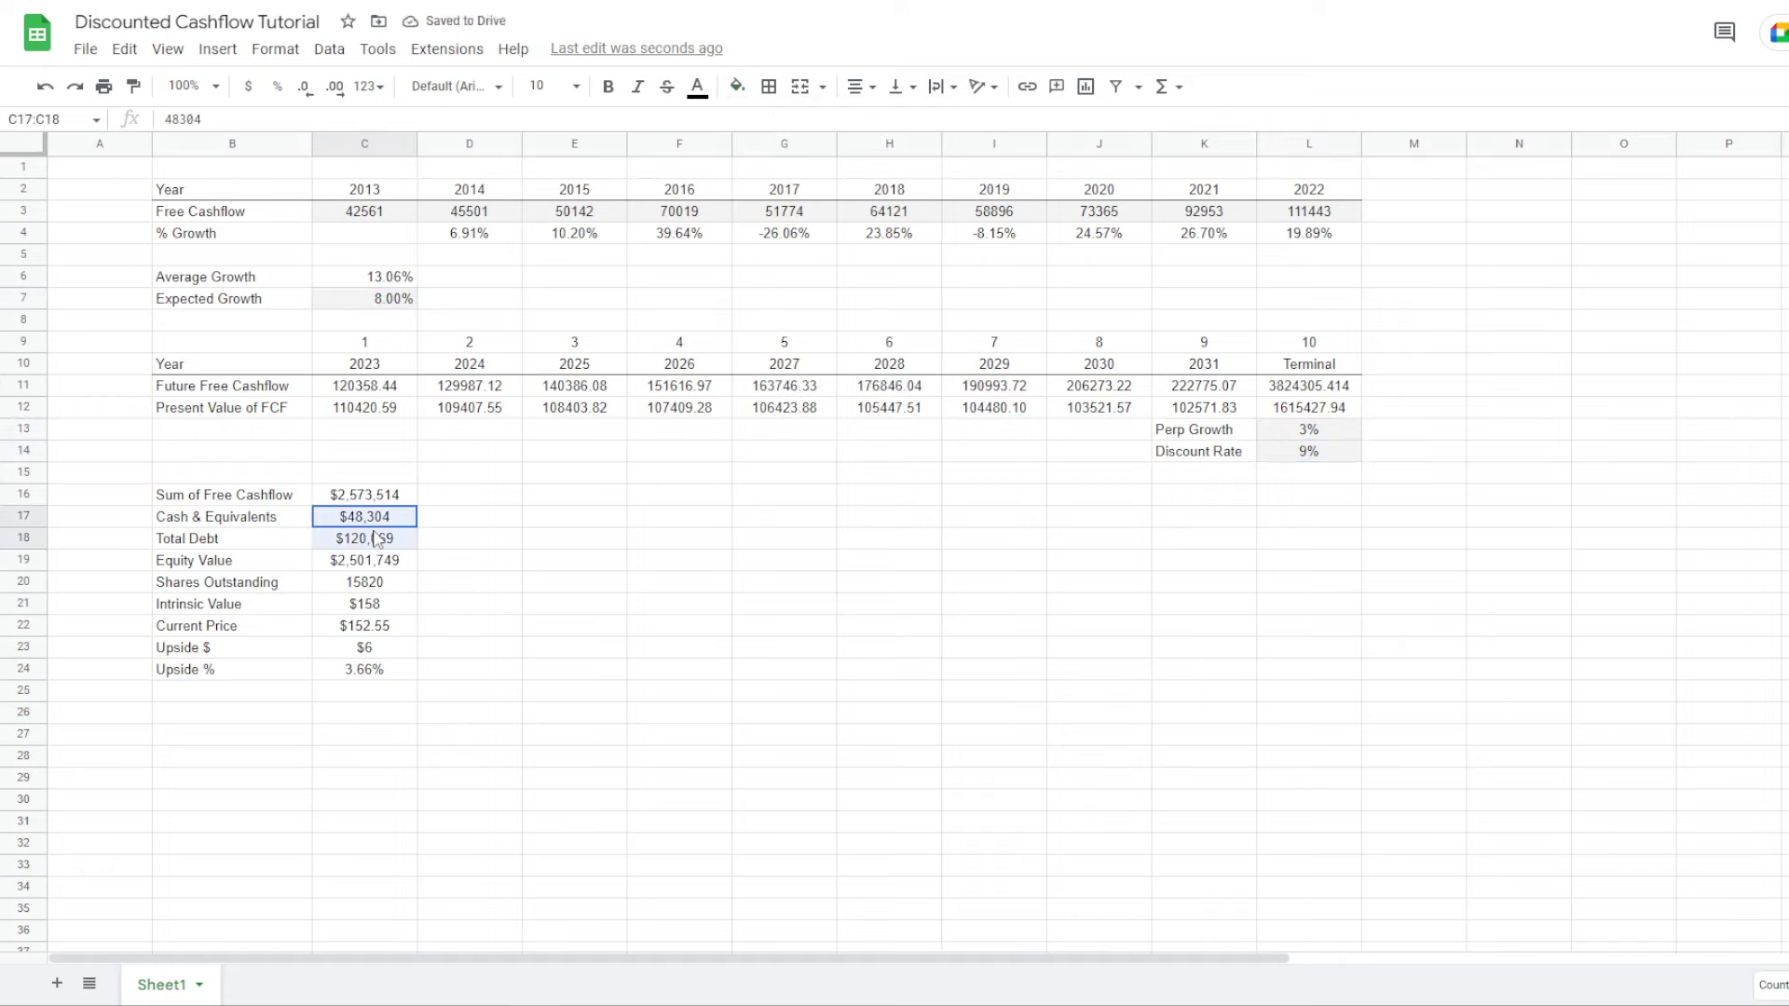
{"action": "left_click", "coordinate": [736, 87]}
{"action": "left_click", "coordinate": [928, 158]}
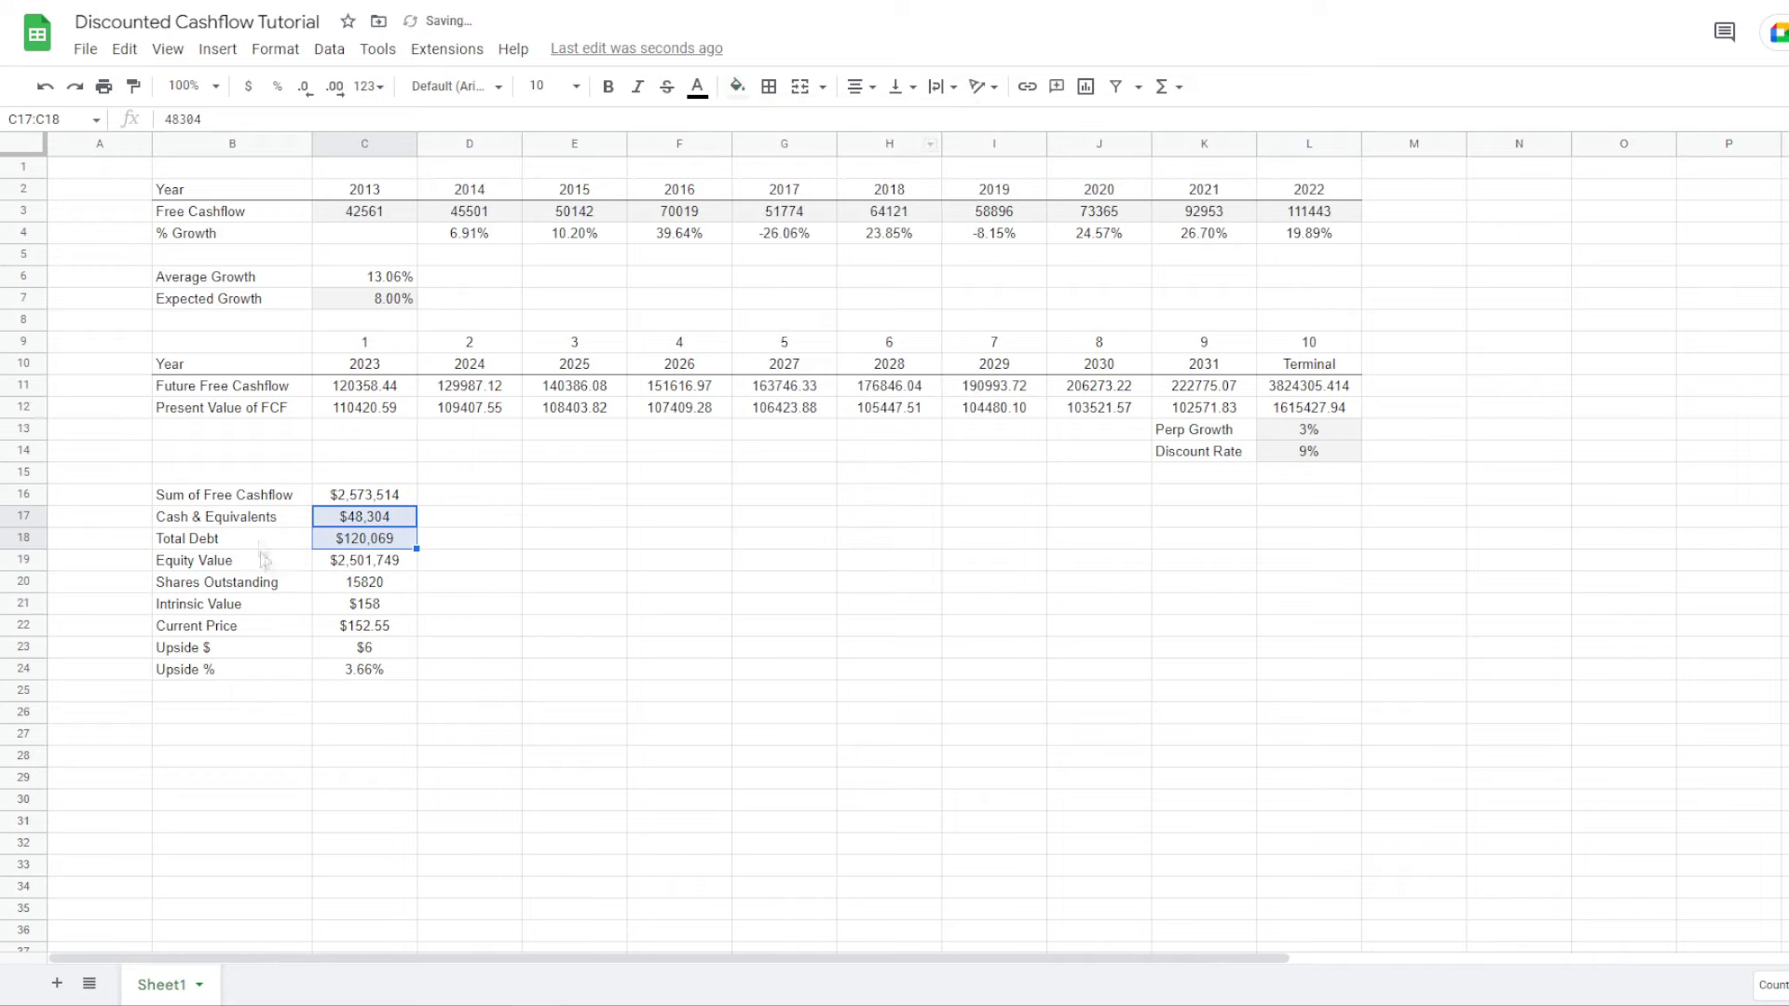
Shade the shares outstanding in C20 and the current price in C22 with the lightest grey
{"action": "left_click", "coordinate": [343, 585]}
{"action": "left_click", "coordinate": [736, 86]}
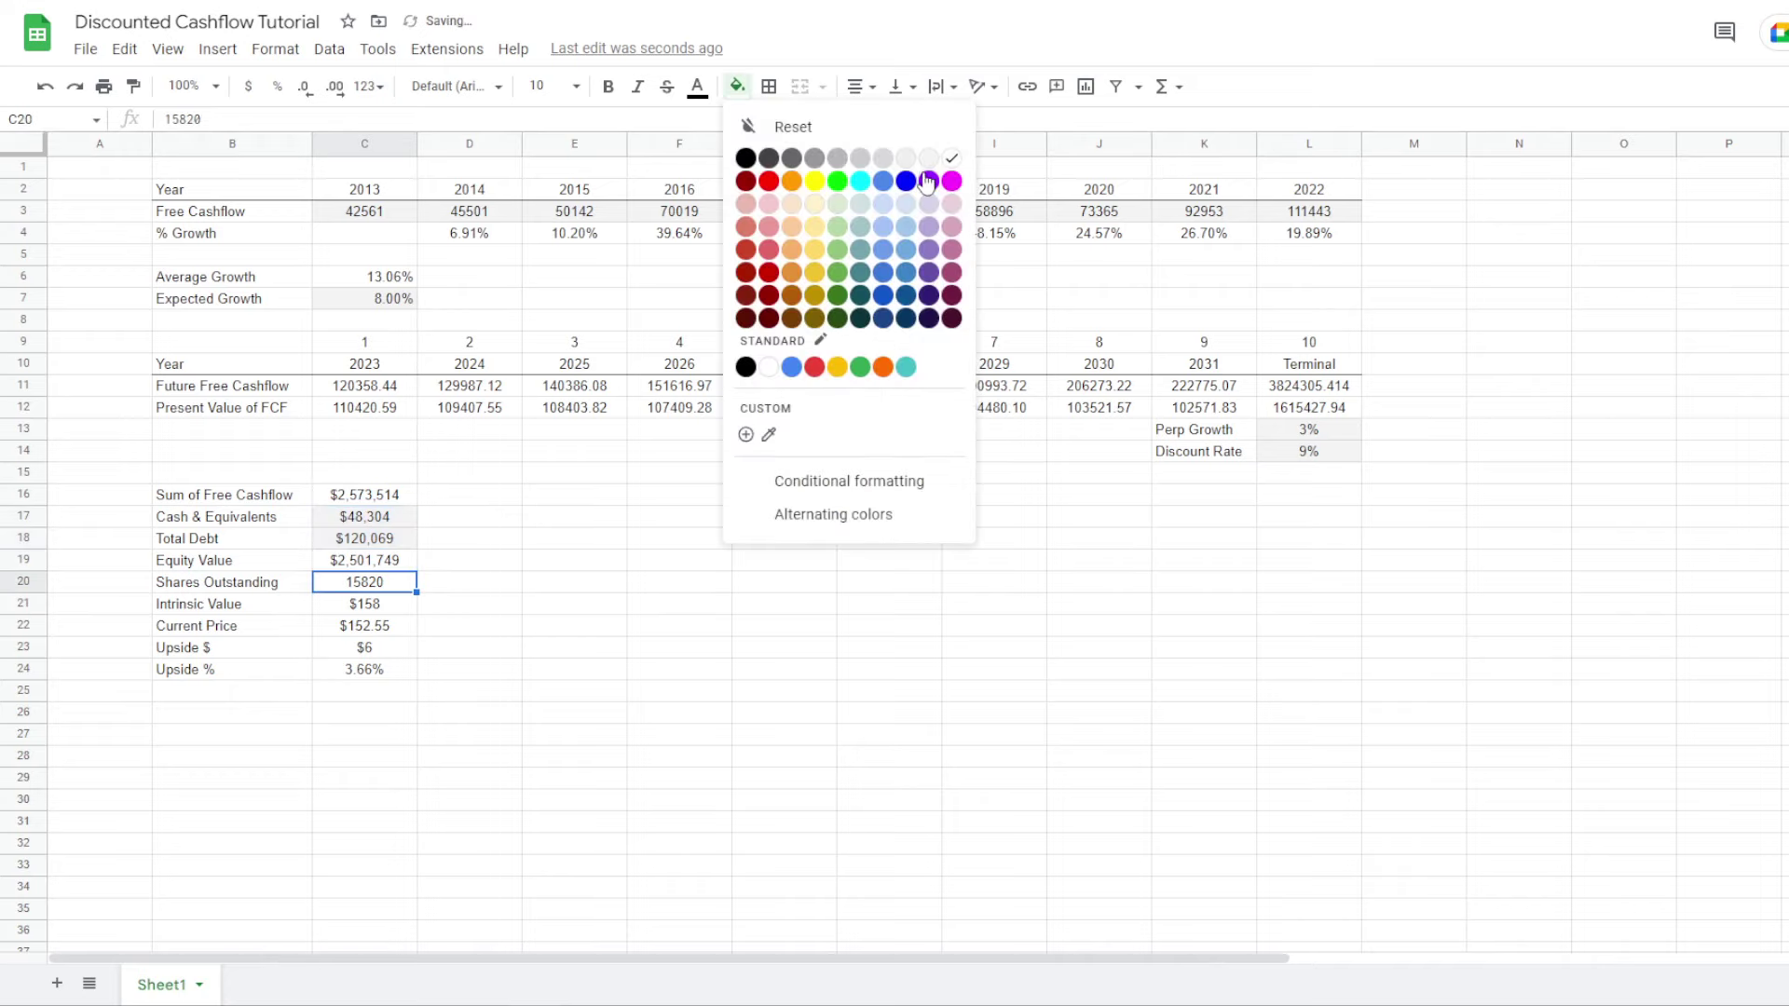
{"action": "left_click", "coordinate": [926, 161]}
{"action": "left_click", "coordinate": [377, 635]}
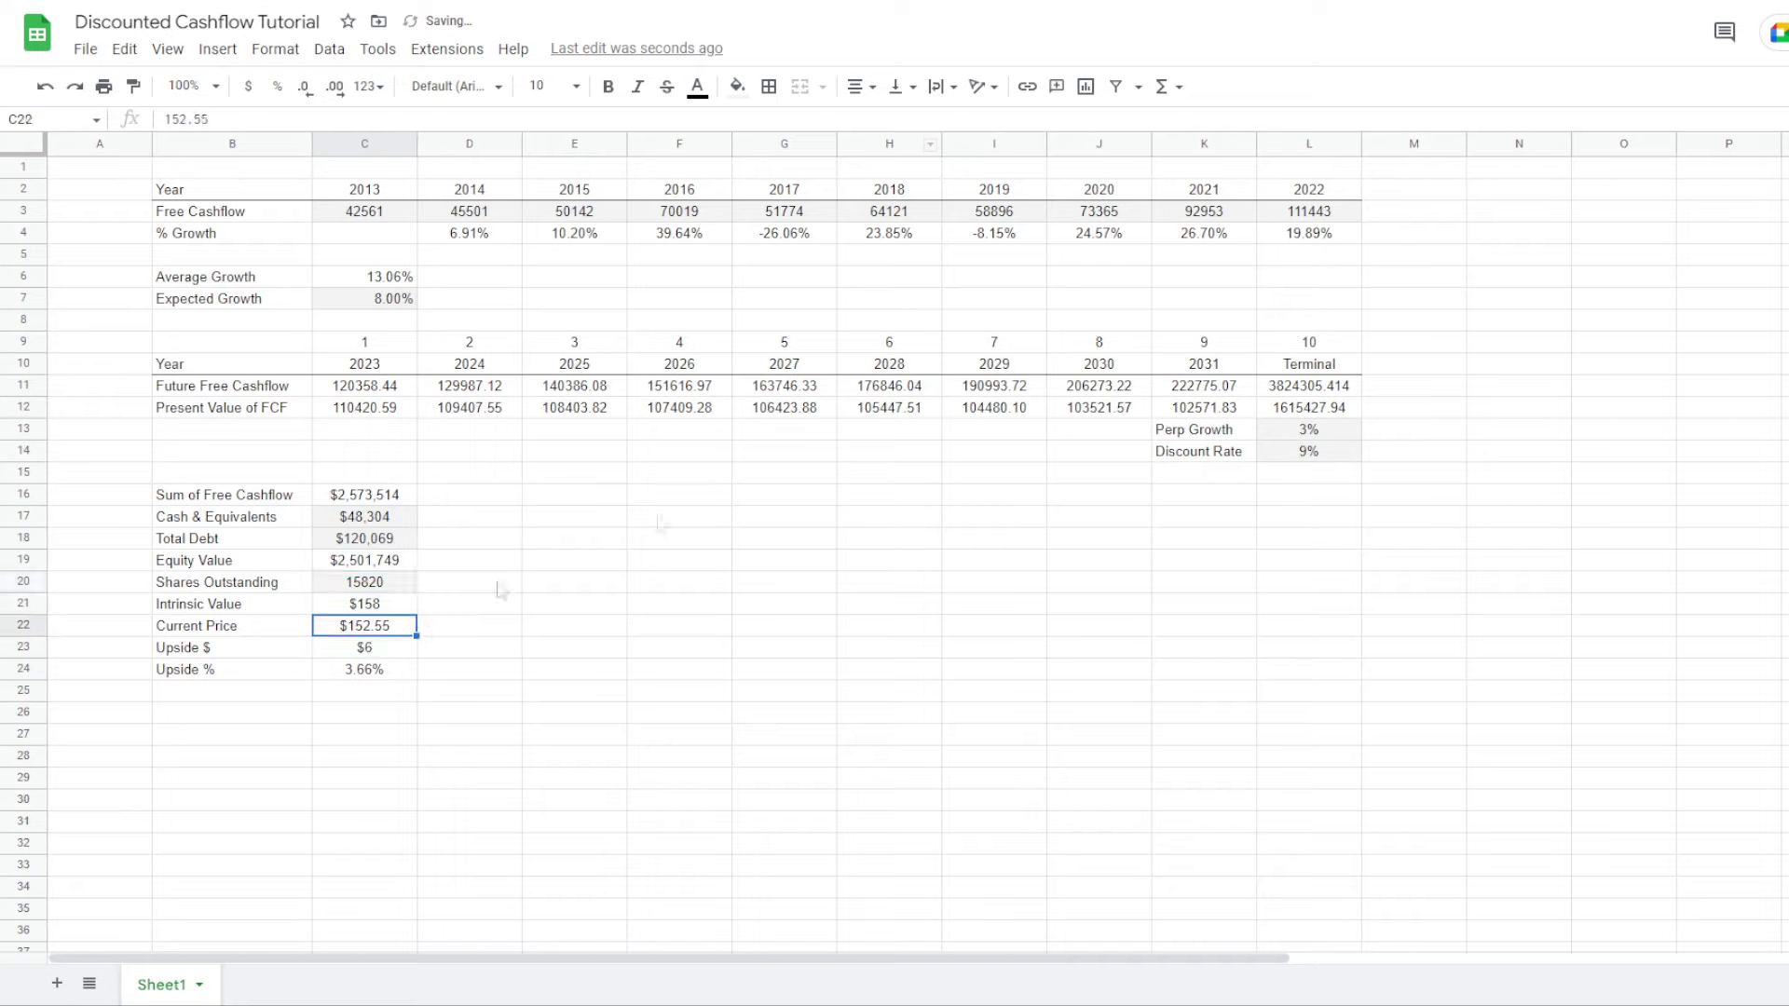
{"action": "left_click", "coordinate": [736, 87]}
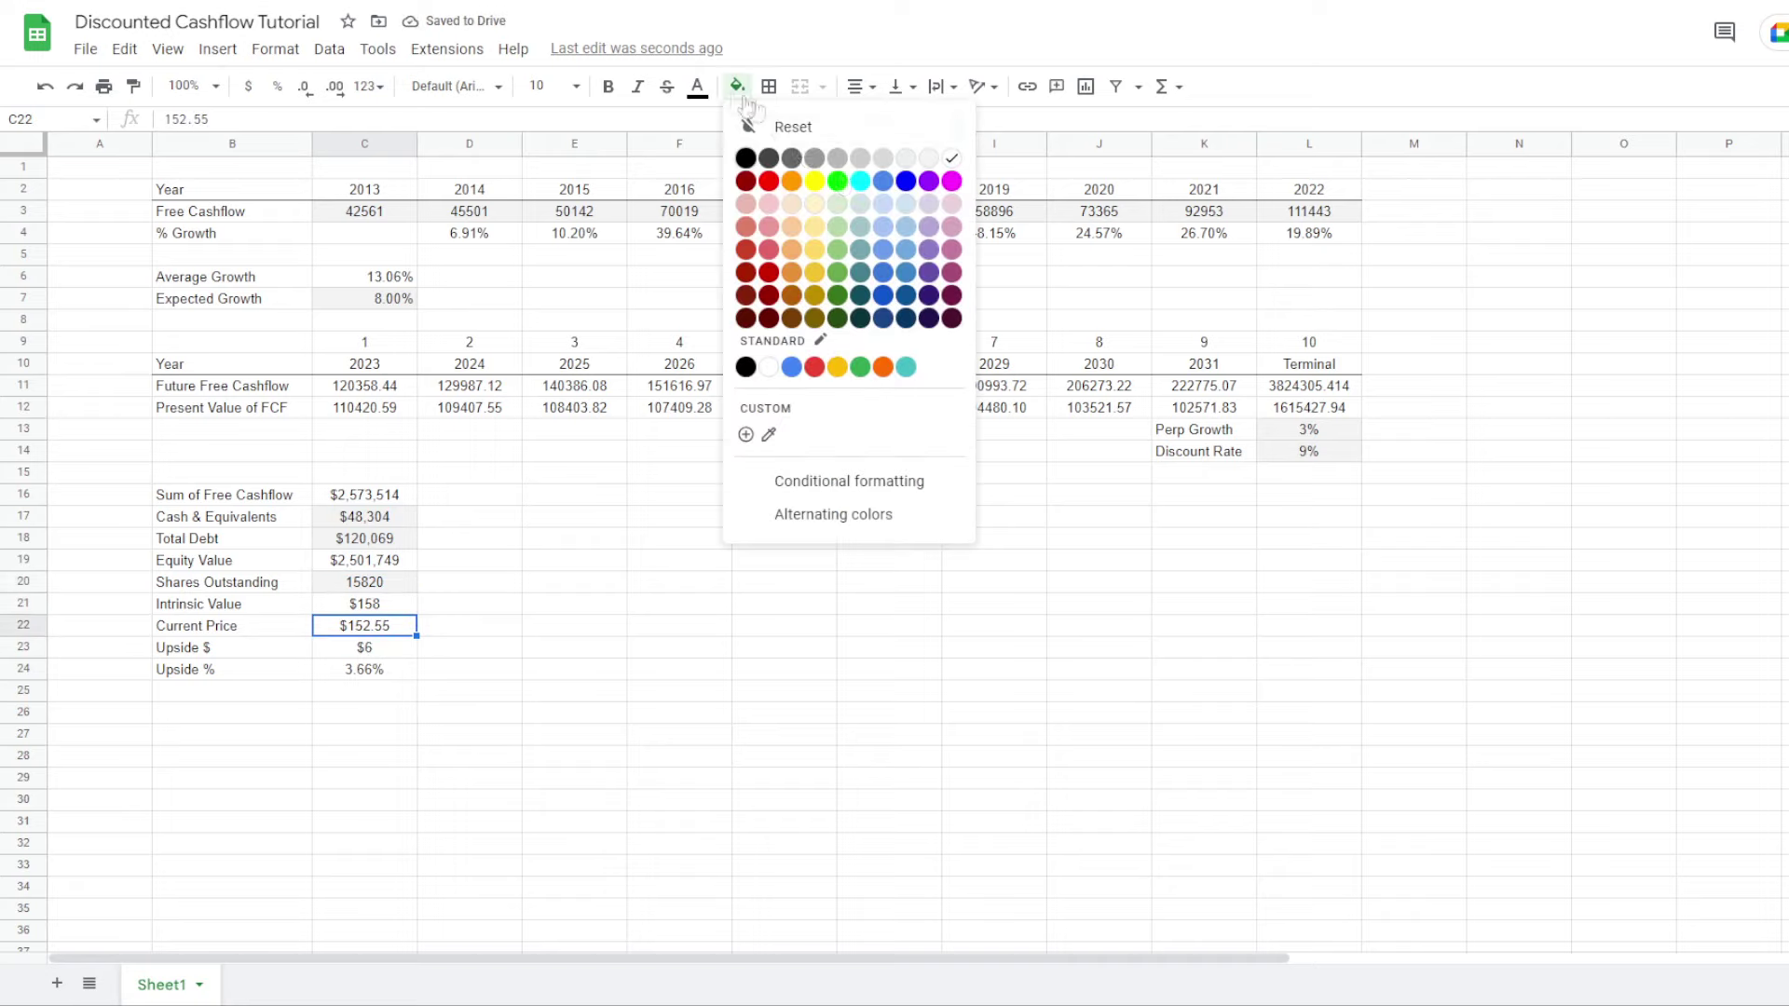
{"action": "left_click", "coordinate": [926, 176]}
{"action": "left_click", "coordinate": [946, 667]}
{"action": "left_click_drag", "start_coordinate": [357, 212], "coordinate": [1347, 216]}
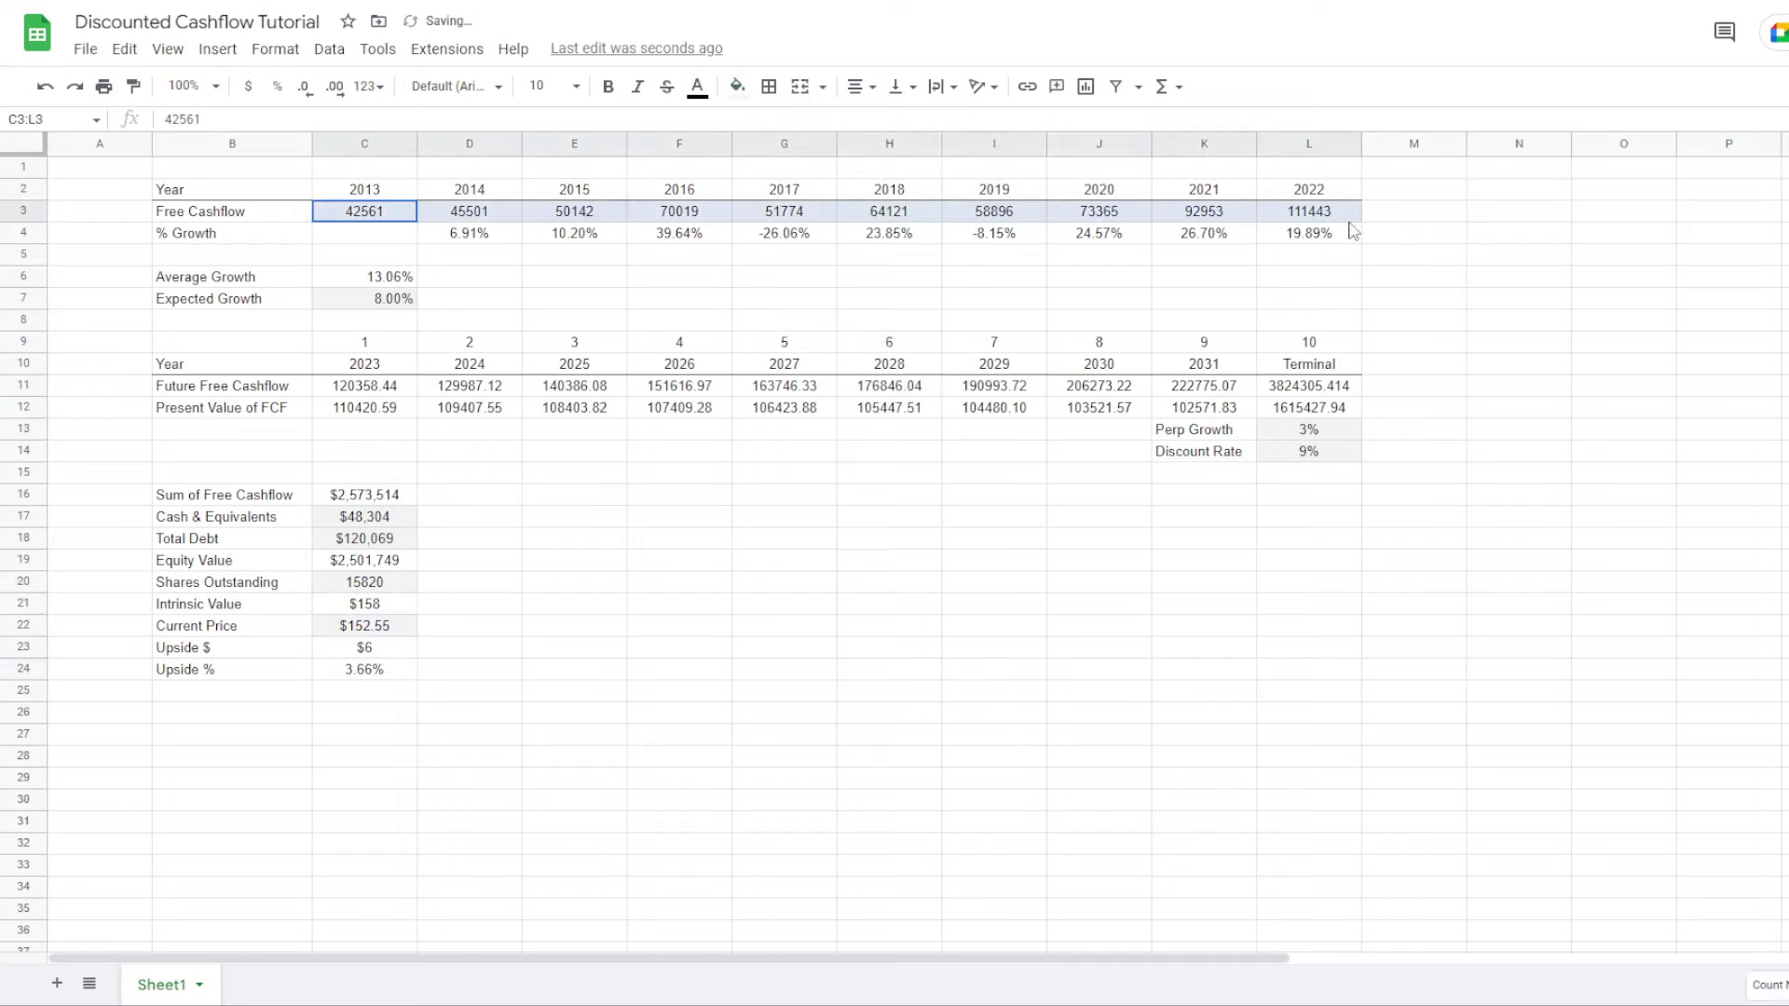
{"action": "left_click_drag", "start_coordinate": [1421, 407], "coordinate": [1453, 431]}
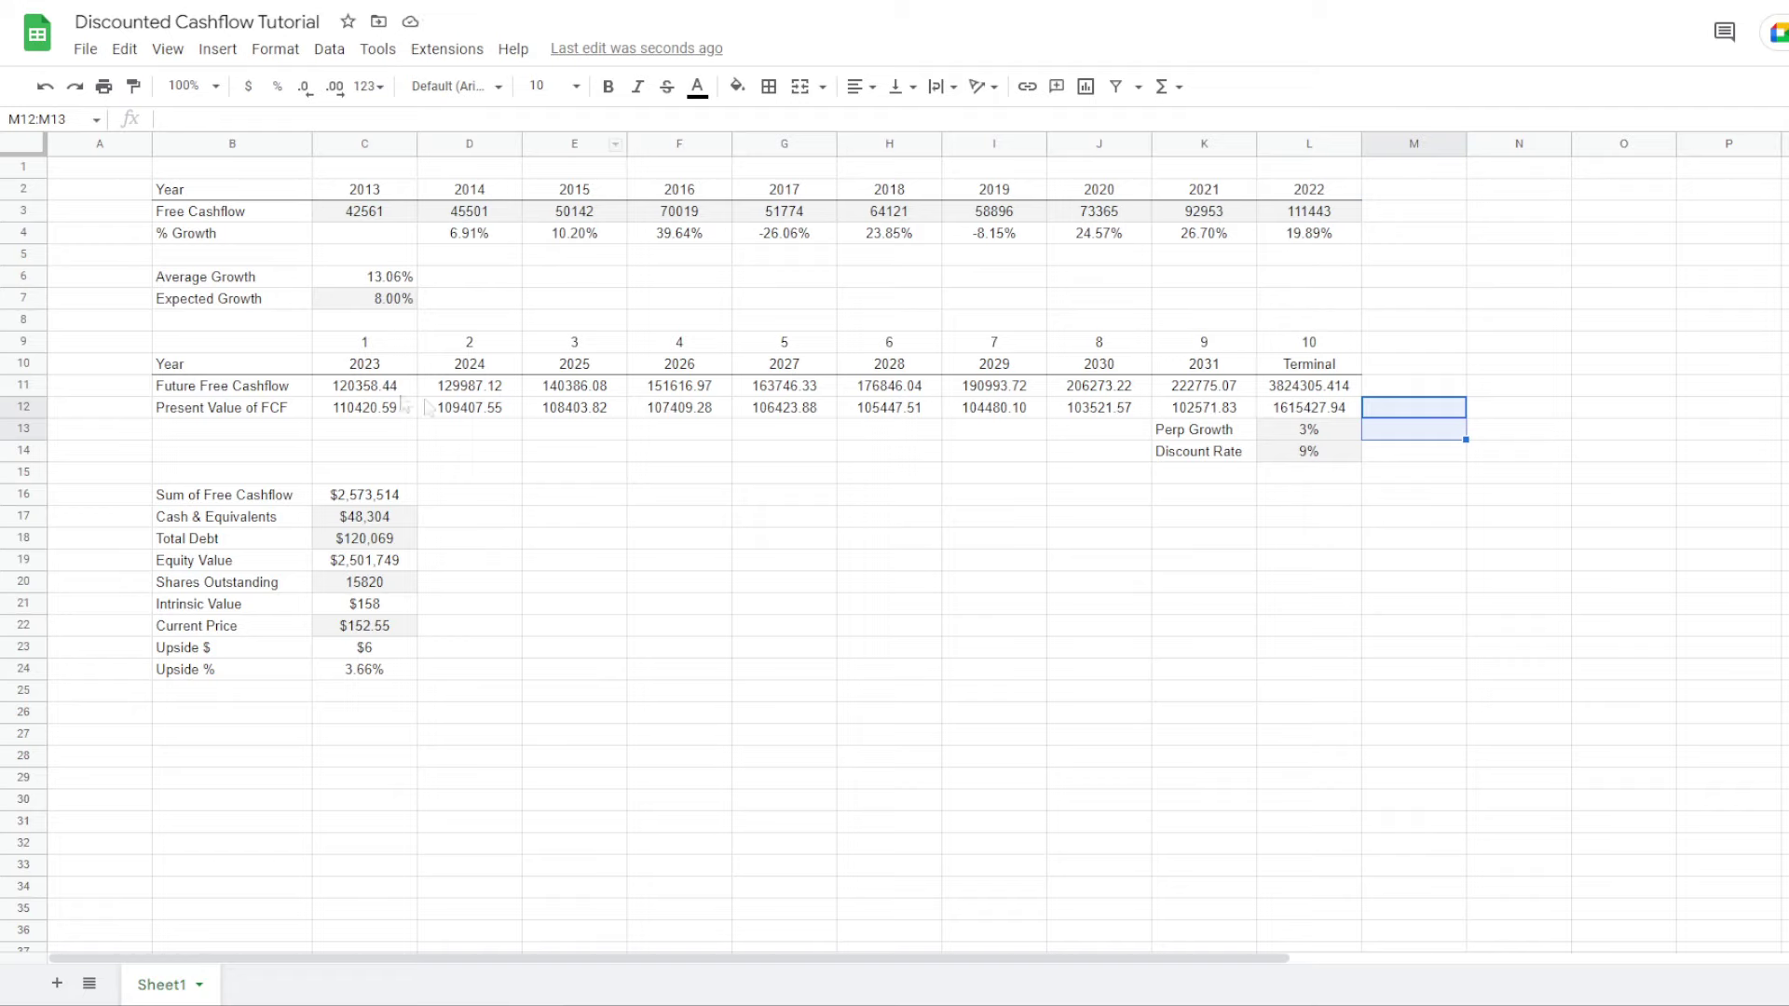
{"action": "left_click_drag", "start_coordinate": [199, 559], "coordinate": [368, 560]}
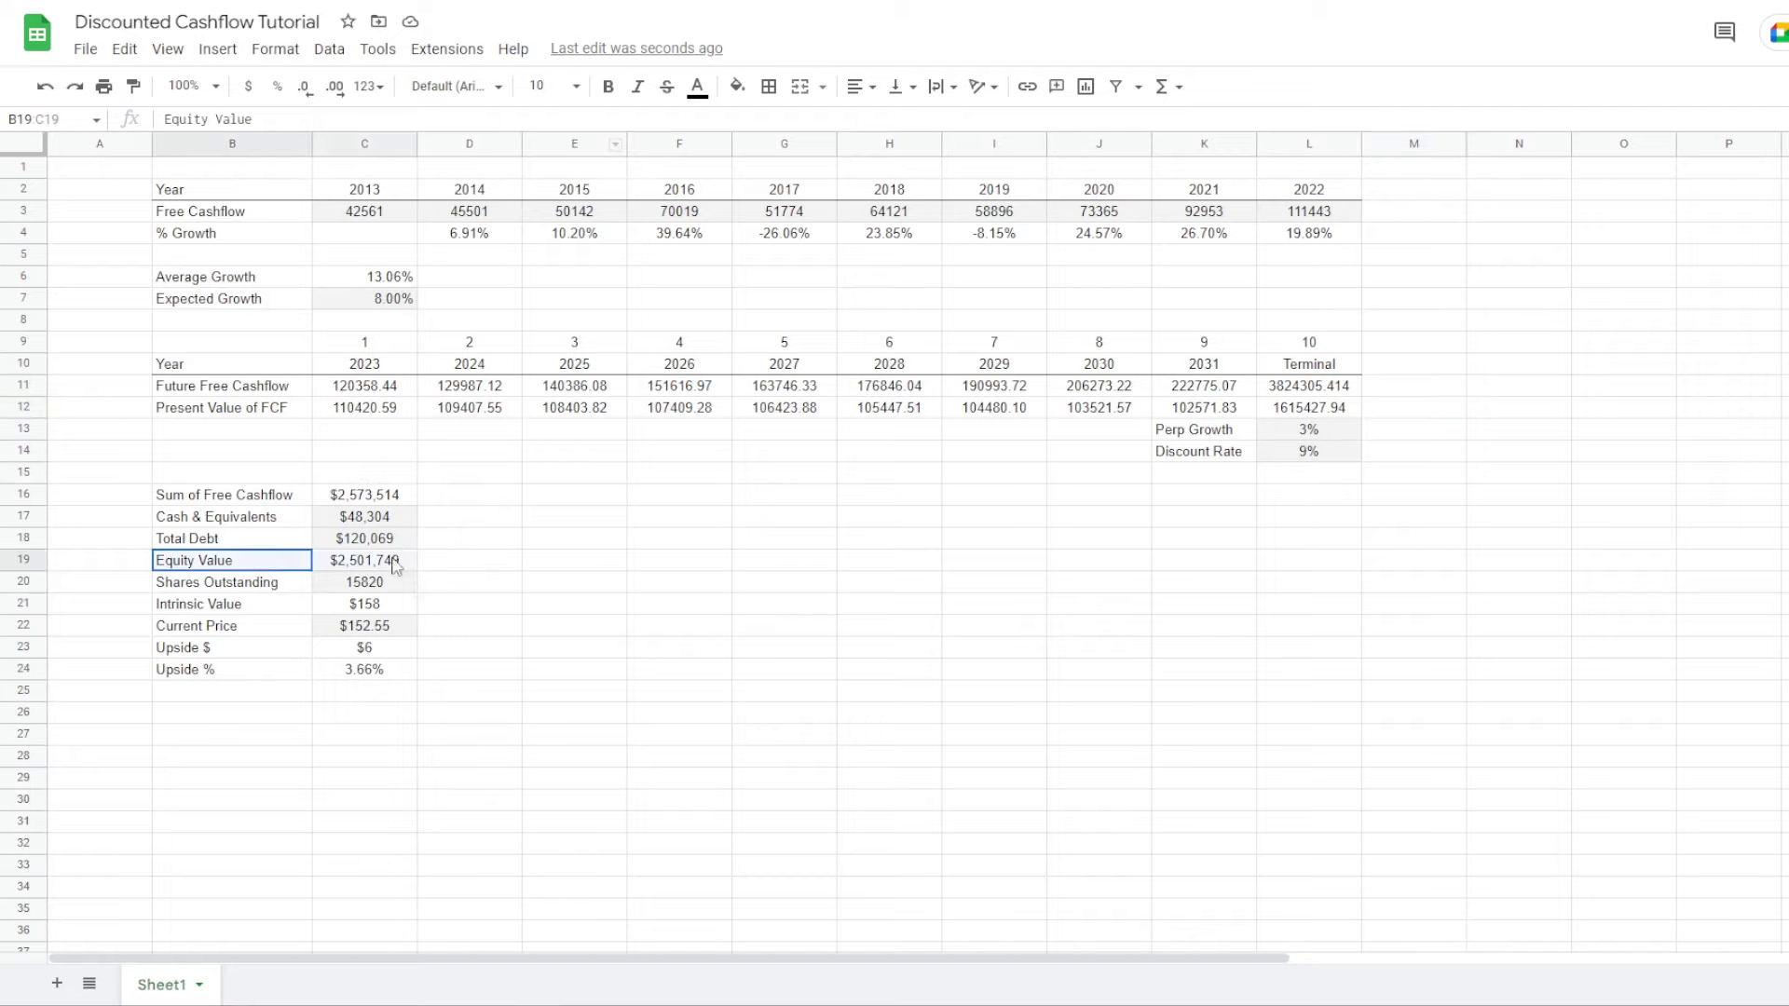
Add a top border to the Equity Value row B19:C19 and the Intrinsic Value row B21:C21
{"action": "left_click", "coordinate": [769, 85]}
{"action": "left_click", "coordinate": [805, 158]}
{"action": "left_click", "coordinate": [784, 604]}
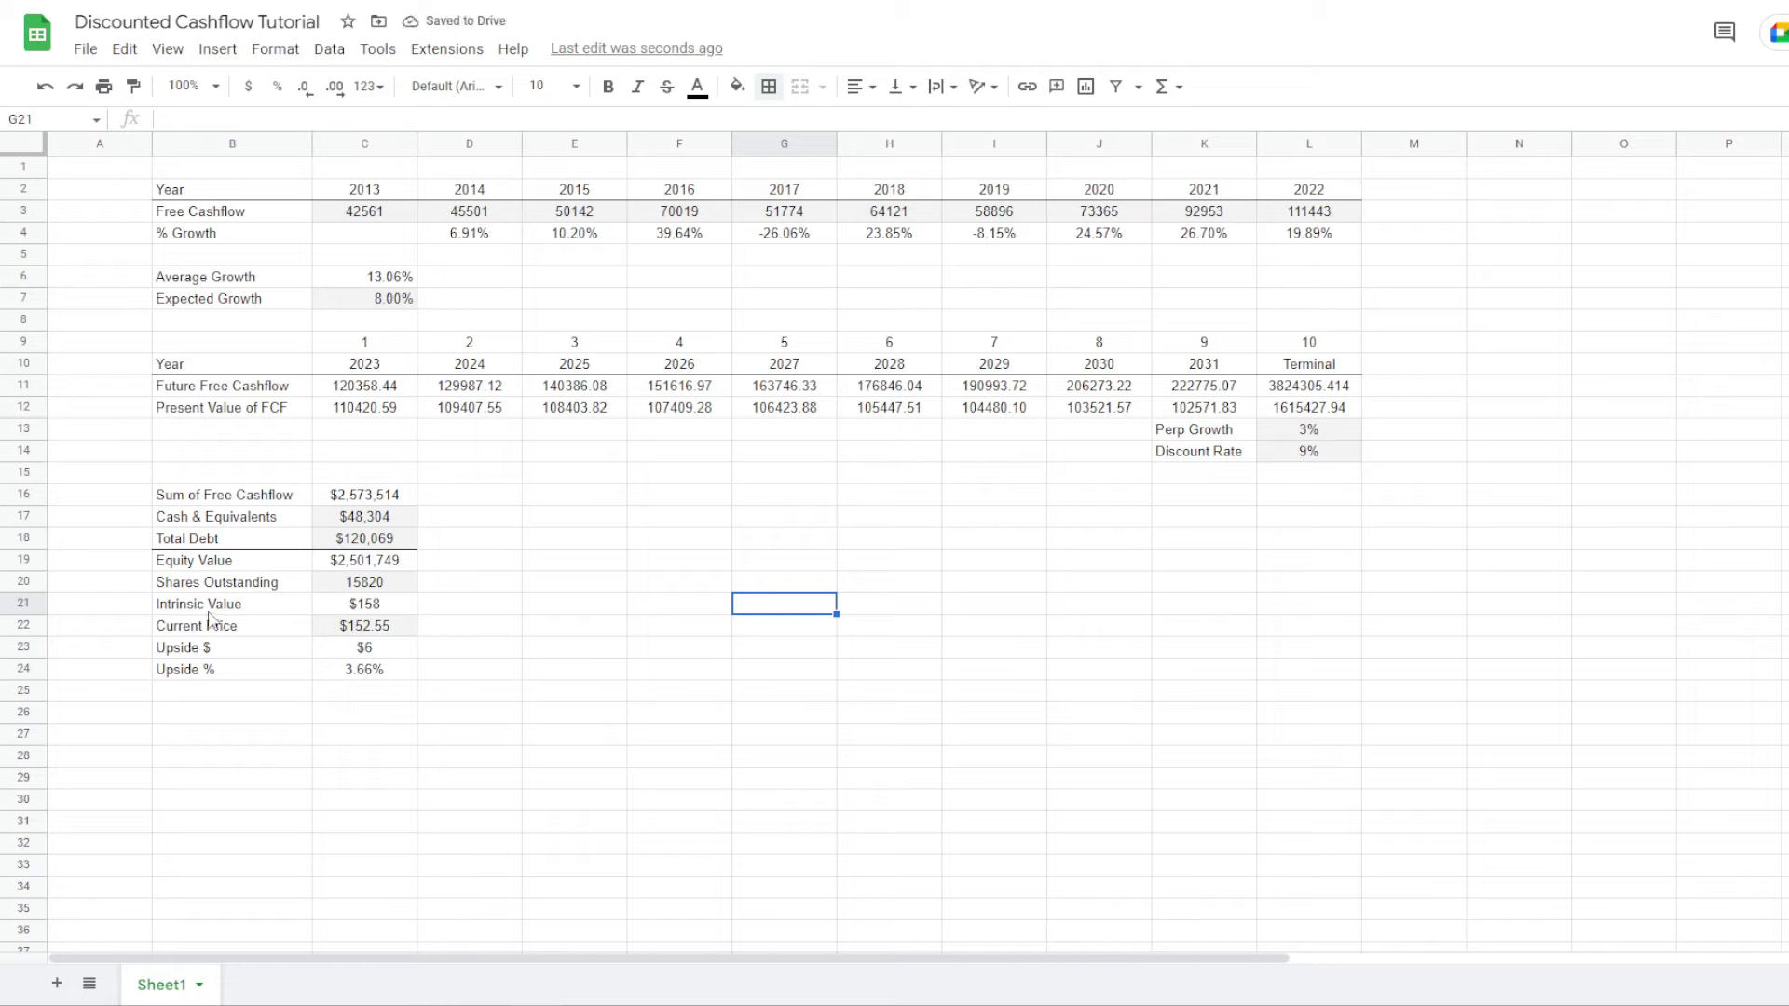
{"action": "left_click_drag", "start_coordinate": [210, 605], "coordinate": [368, 605]}
{"action": "left_click", "coordinate": [768, 86]}
{"action": "left_click", "coordinate": [805, 158]}
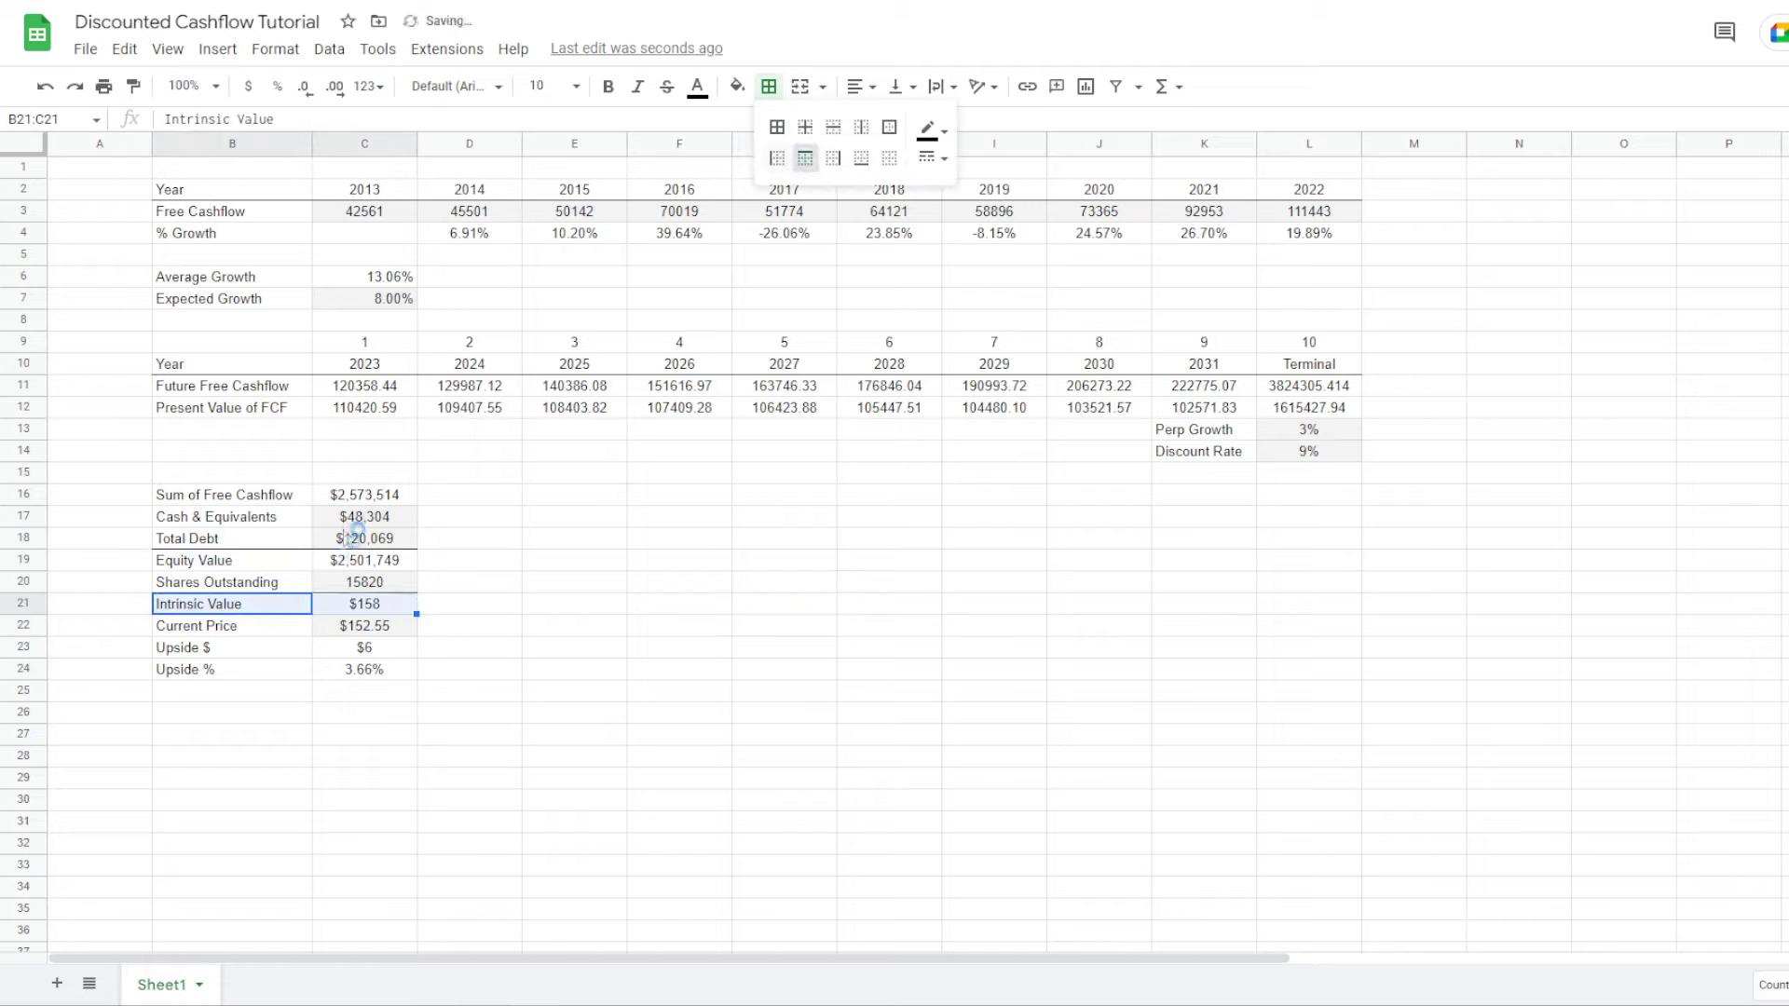
Add a top border to the Upside $ row across B23:C23
{"action": "left_click", "coordinate": [233, 633]}
{"action": "left_click_drag", "start_coordinate": [233, 647], "coordinate": [386, 655]}
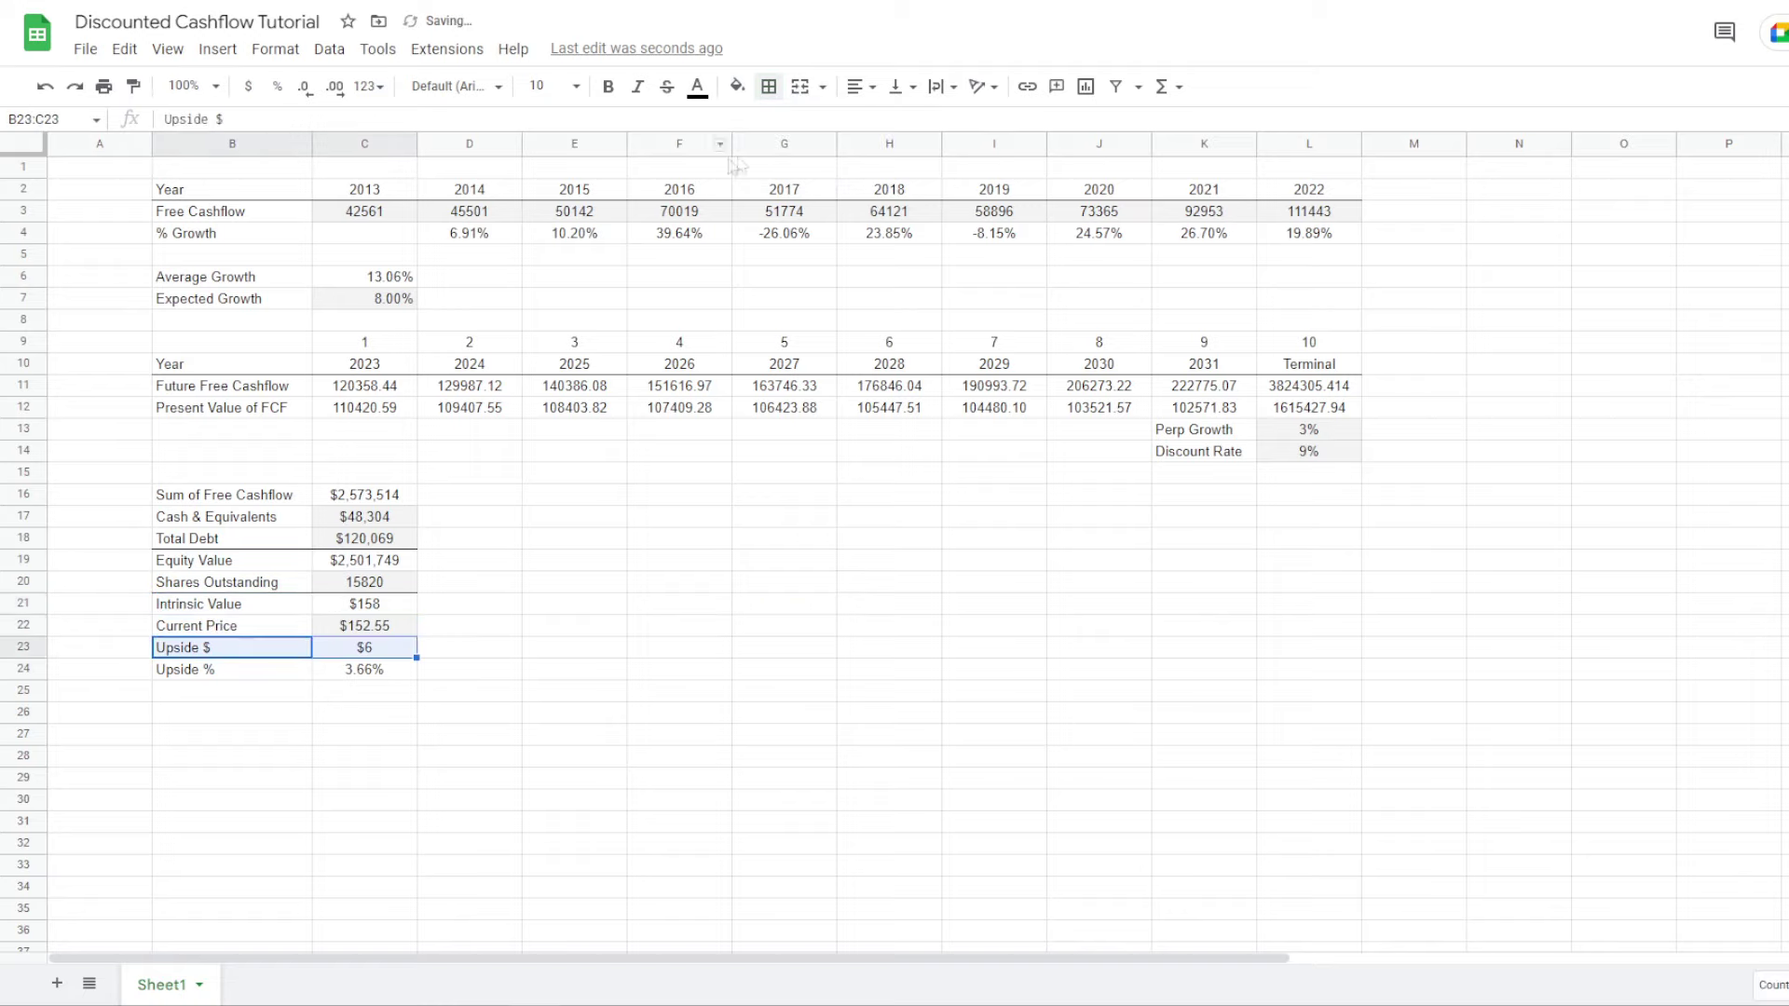
{"action": "left_click", "coordinate": [768, 85]}
{"action": "left_click", "coordinate": [1203, 647]}
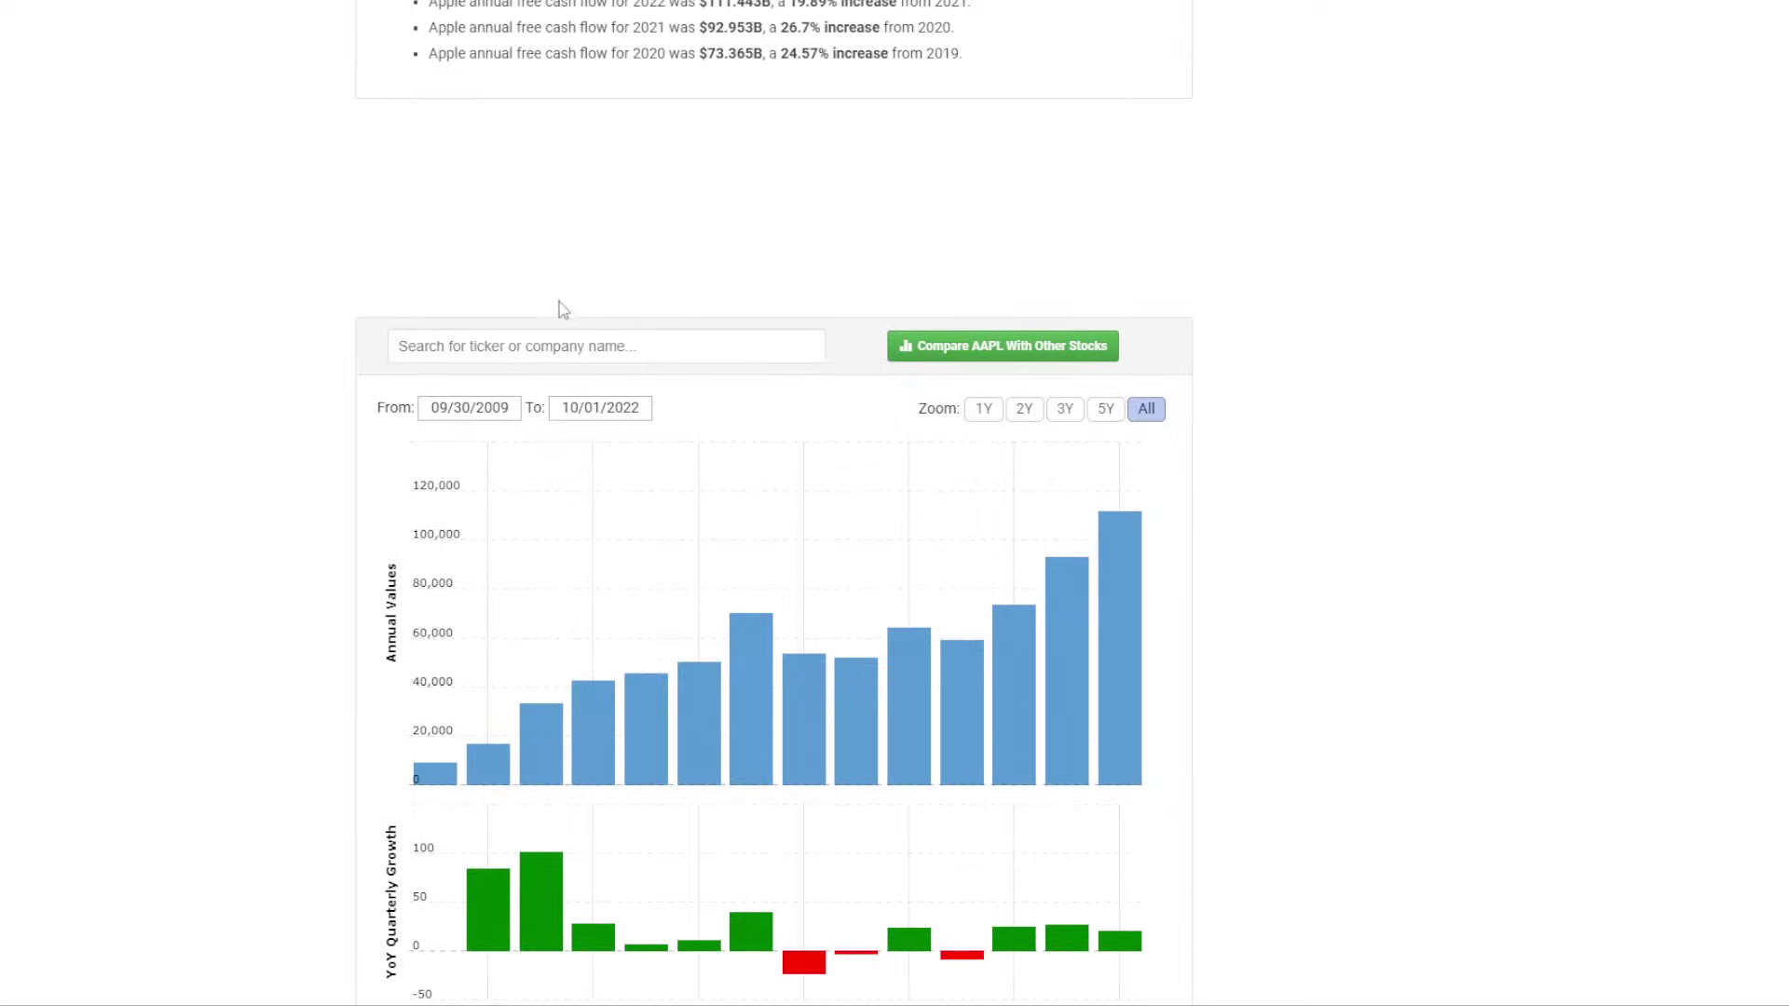
{"action": "scroll", "coordinate": [708, 512], "scroll_direction": "down", "scroll_amount": 1}
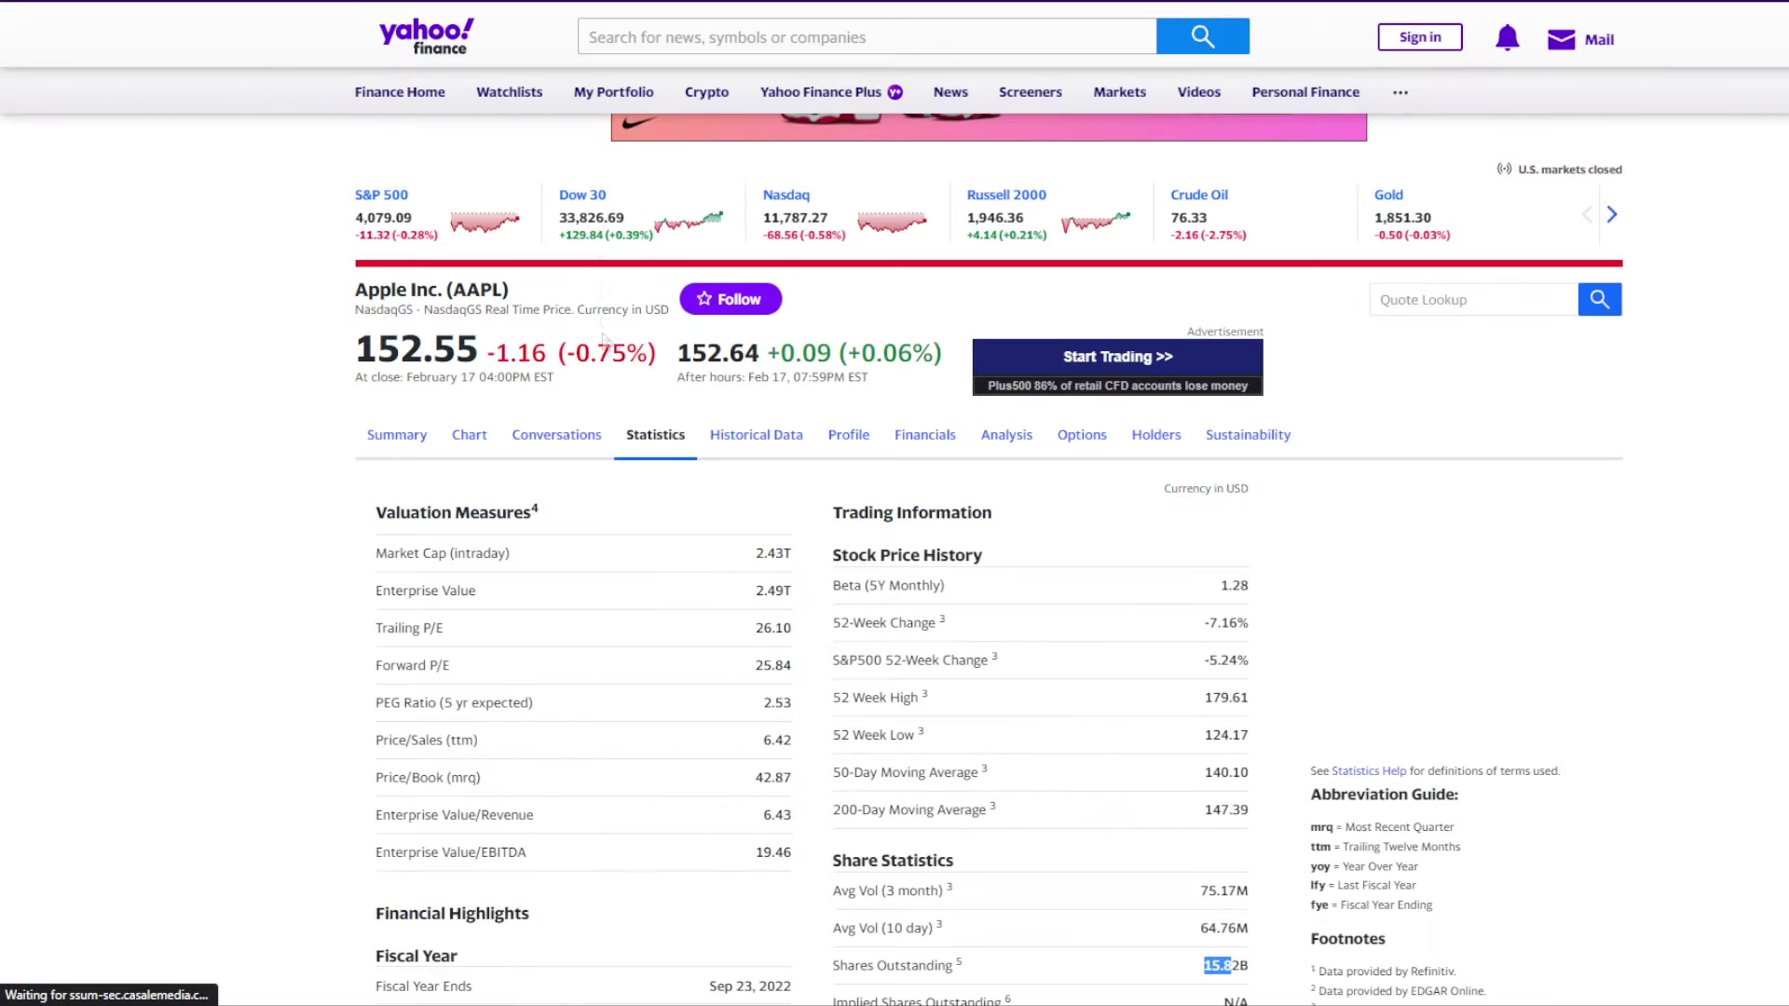
{"action": "scroll", "coordinate": [603, 338], "scroll_direction": "up", "scroll_amount": 1}
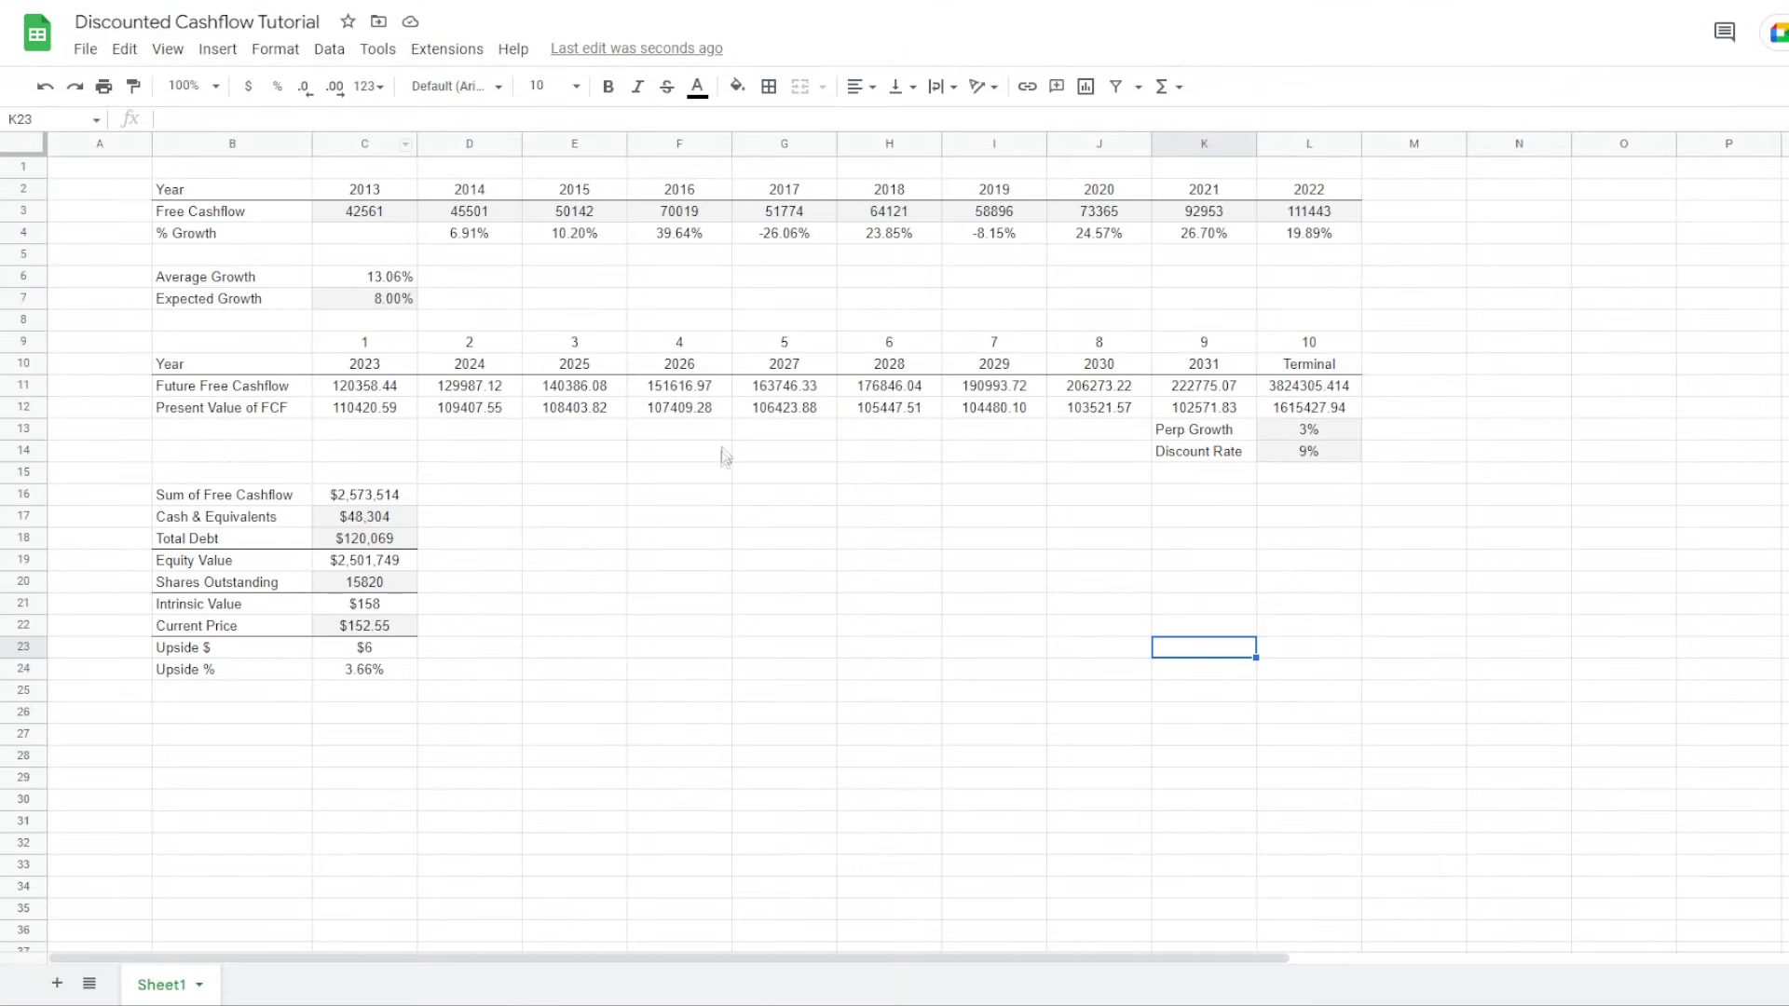
{"action": "left_click", "coordinate": [751, 586]}
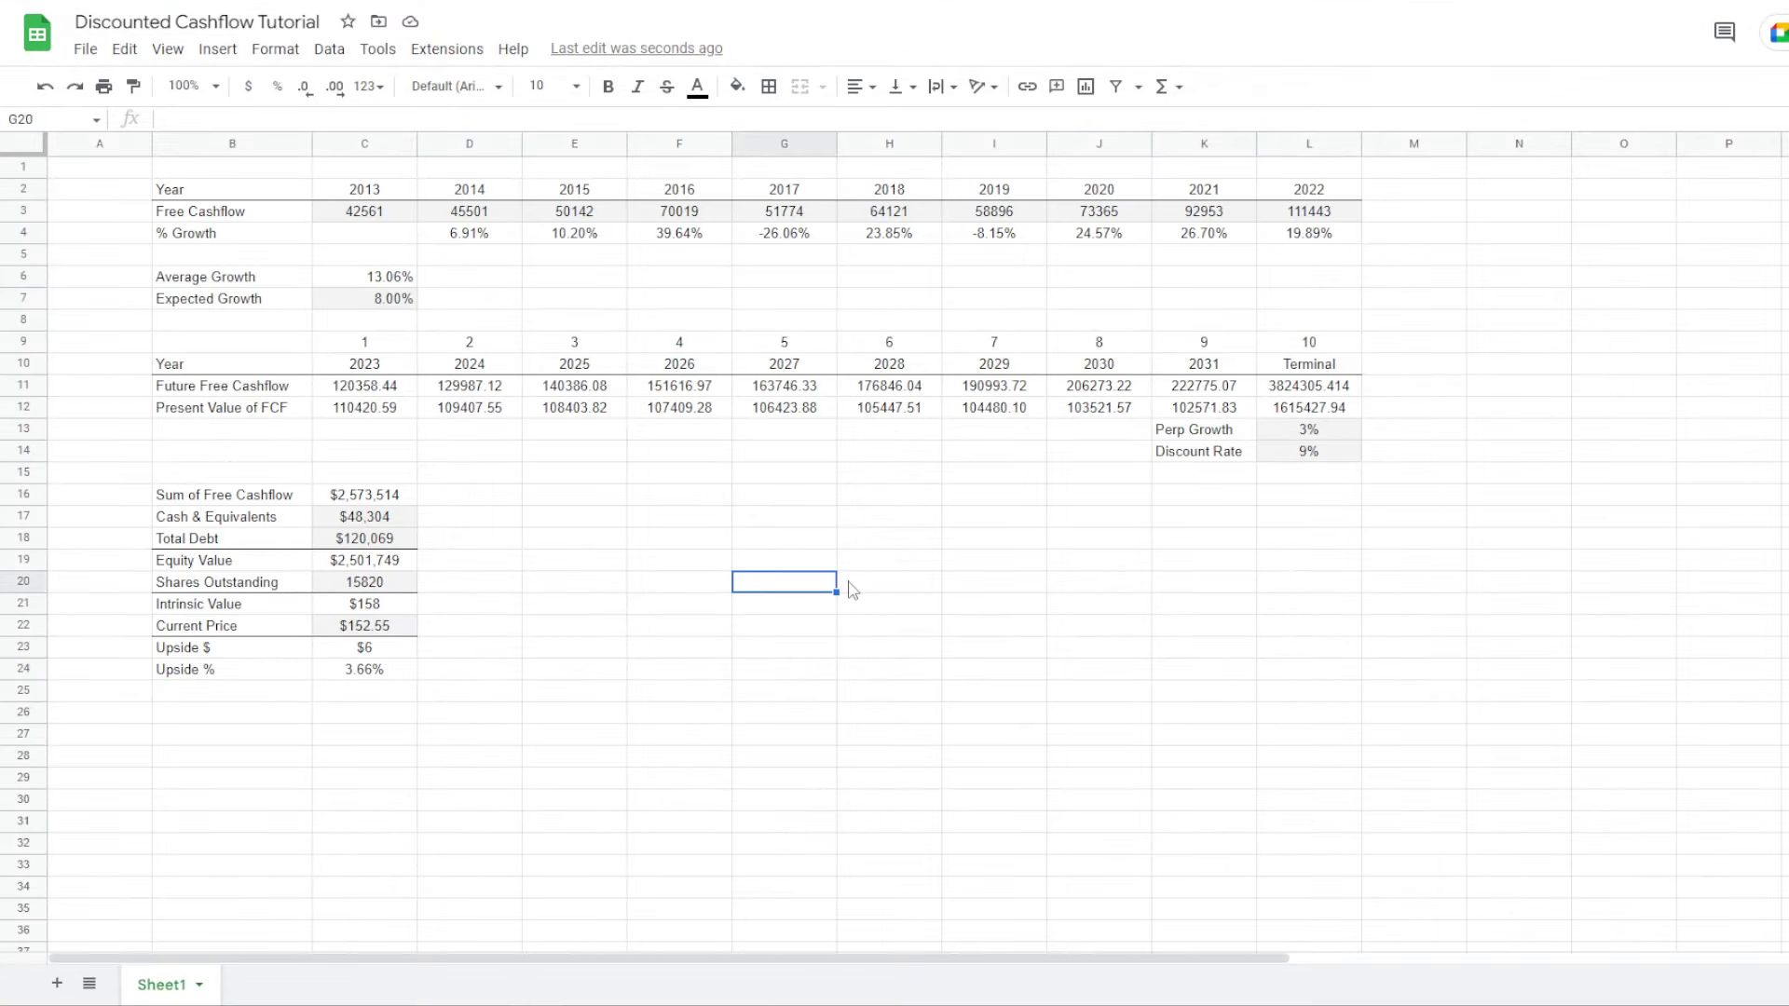